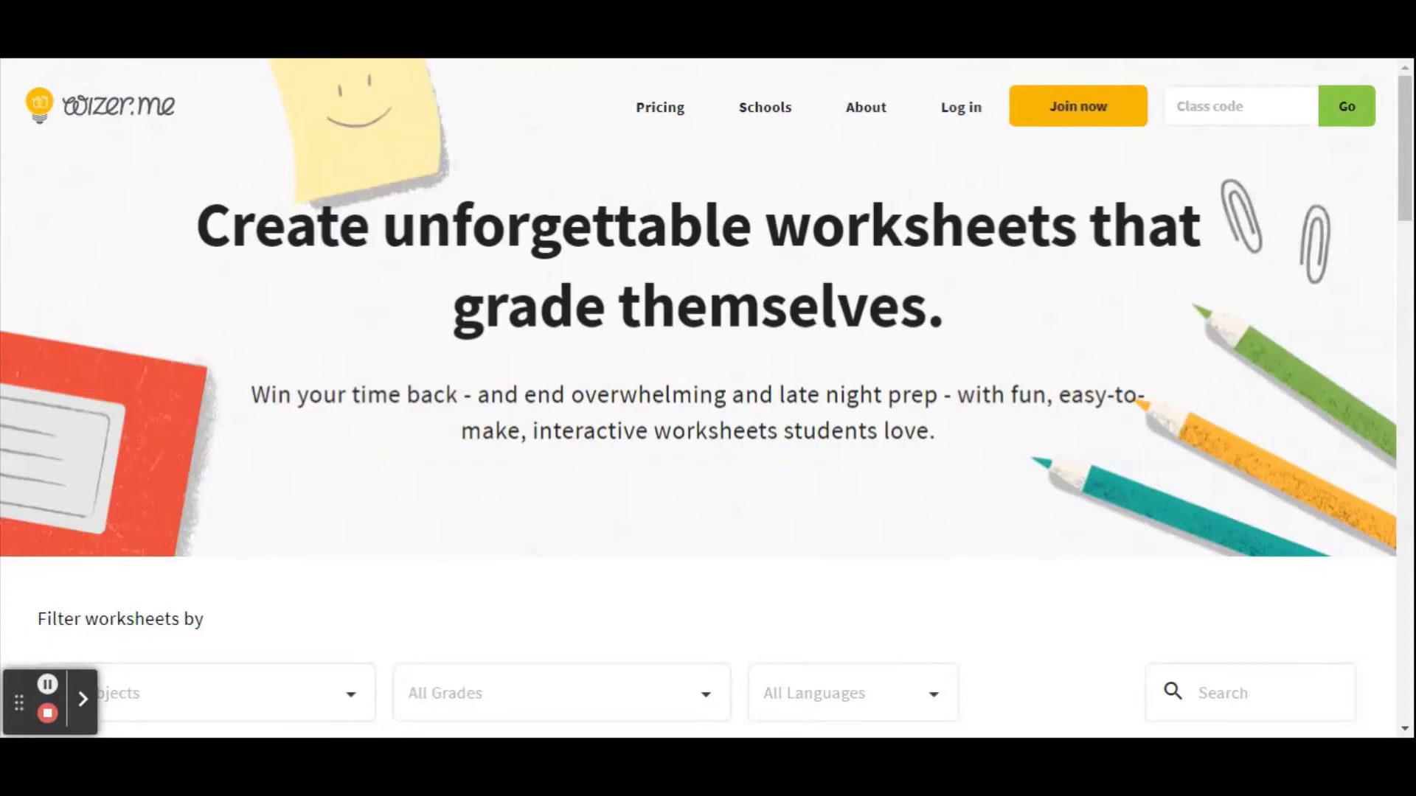
- Open the teacher sign-up form and switch to the log-in page for existing accounts
left_click(1033, 118)
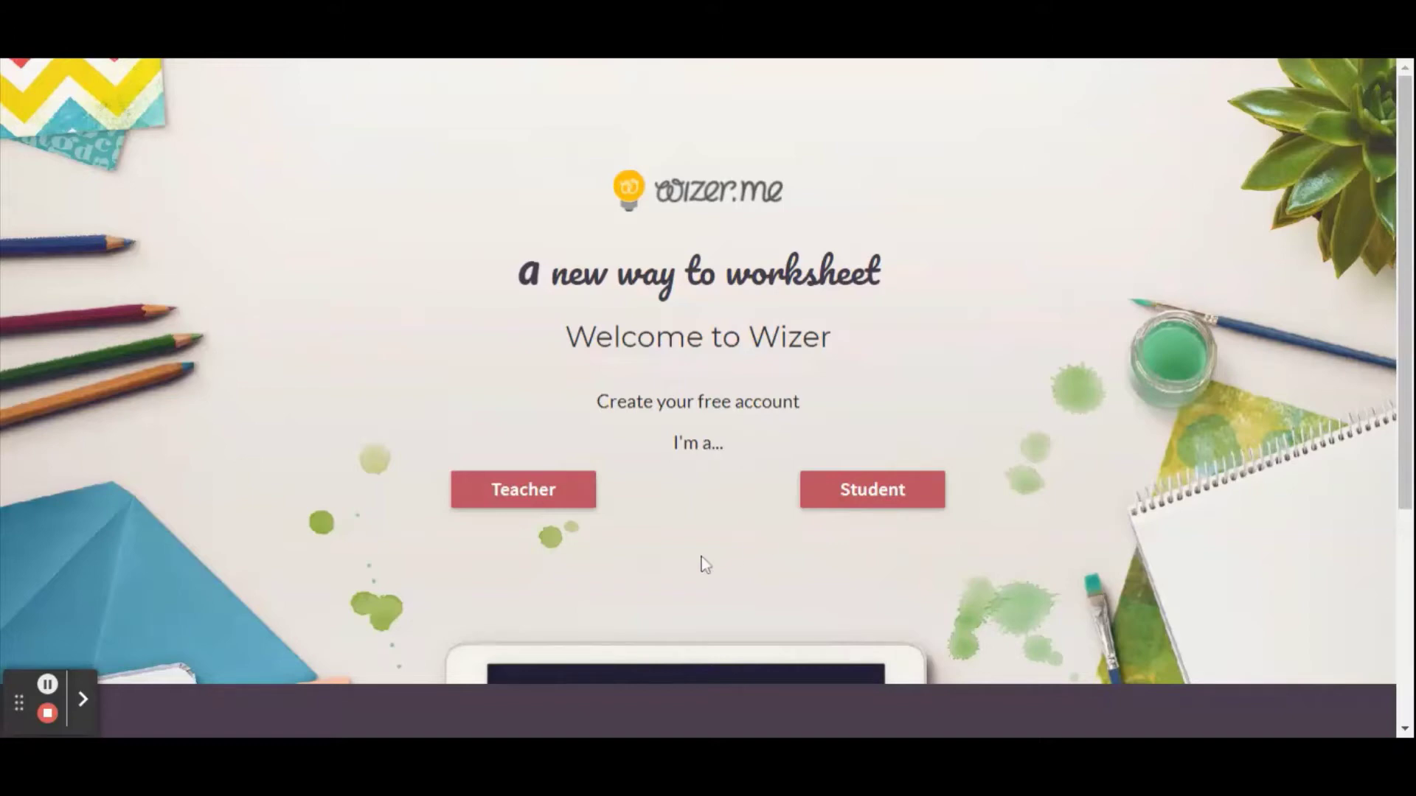
left_click(585, 490)
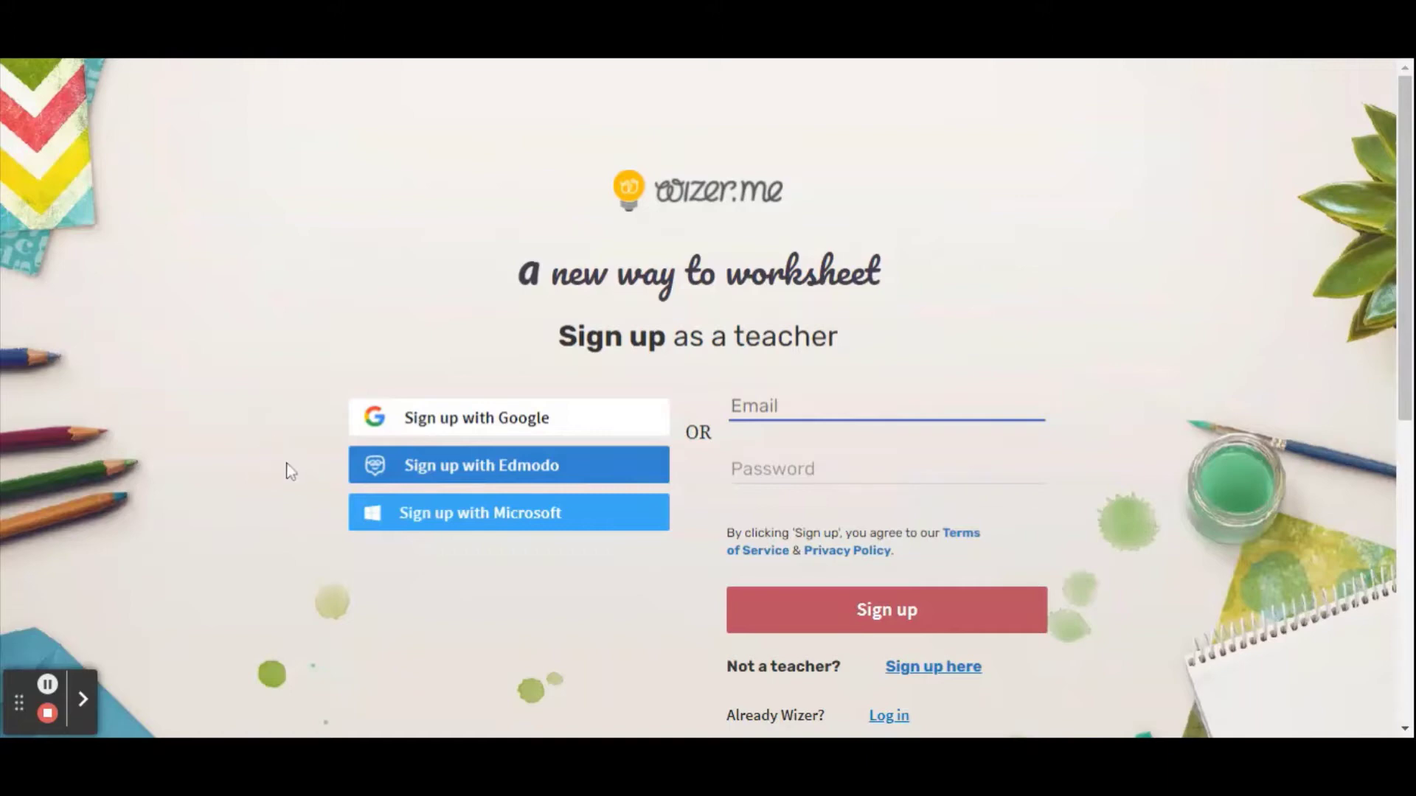
left_click(889, 716)
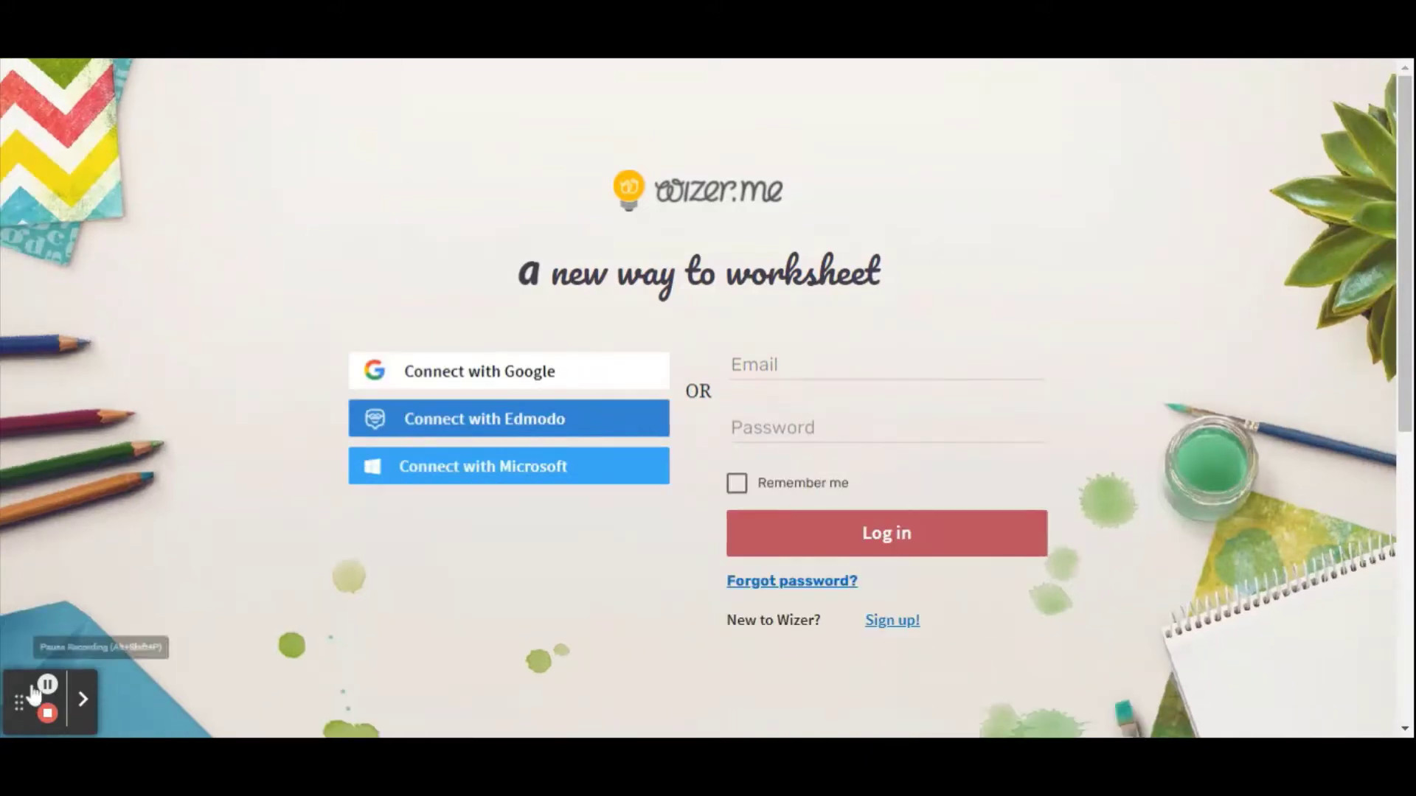
left_click(46, 690)
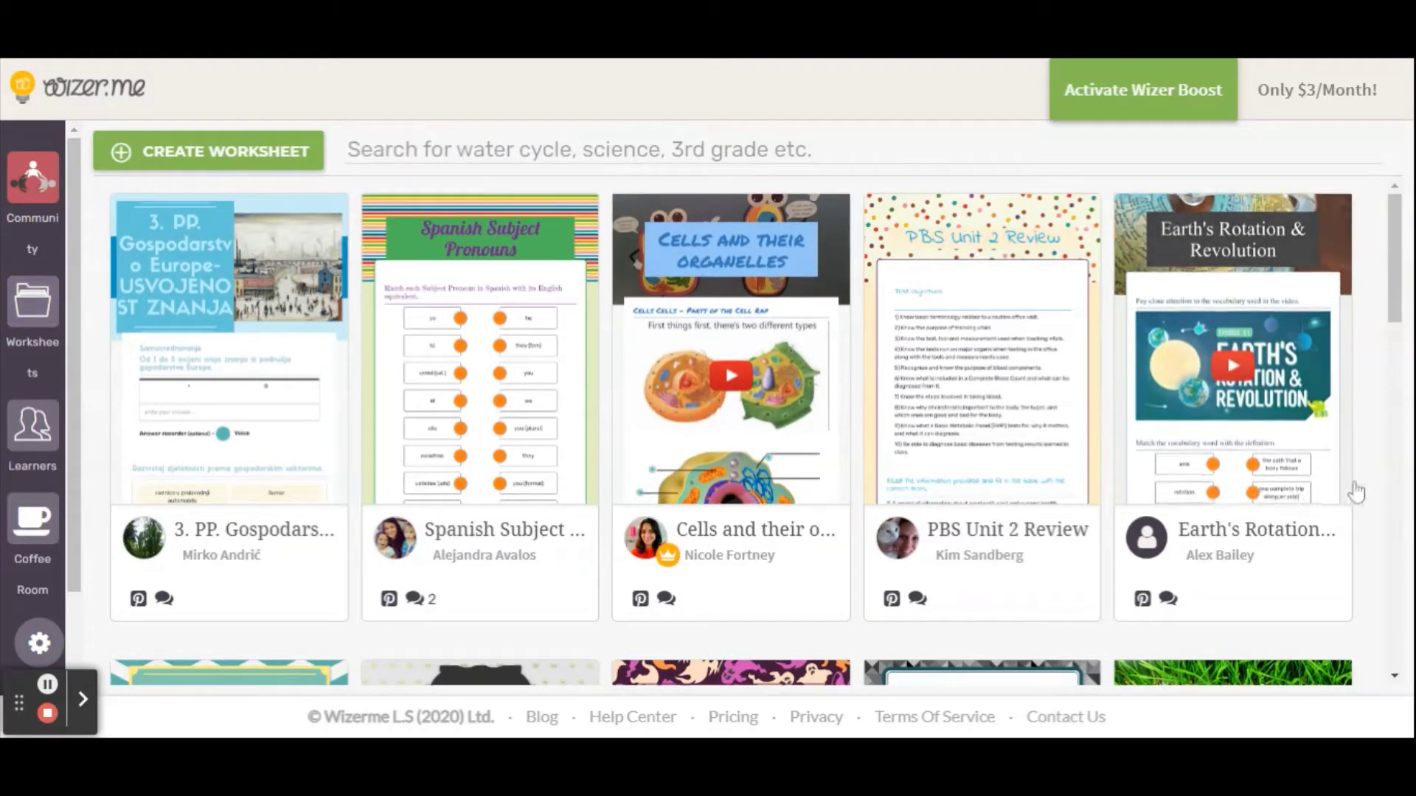
- Create a new worksheet from the community worksheets page
scroll(1369, 480, "down", 5)
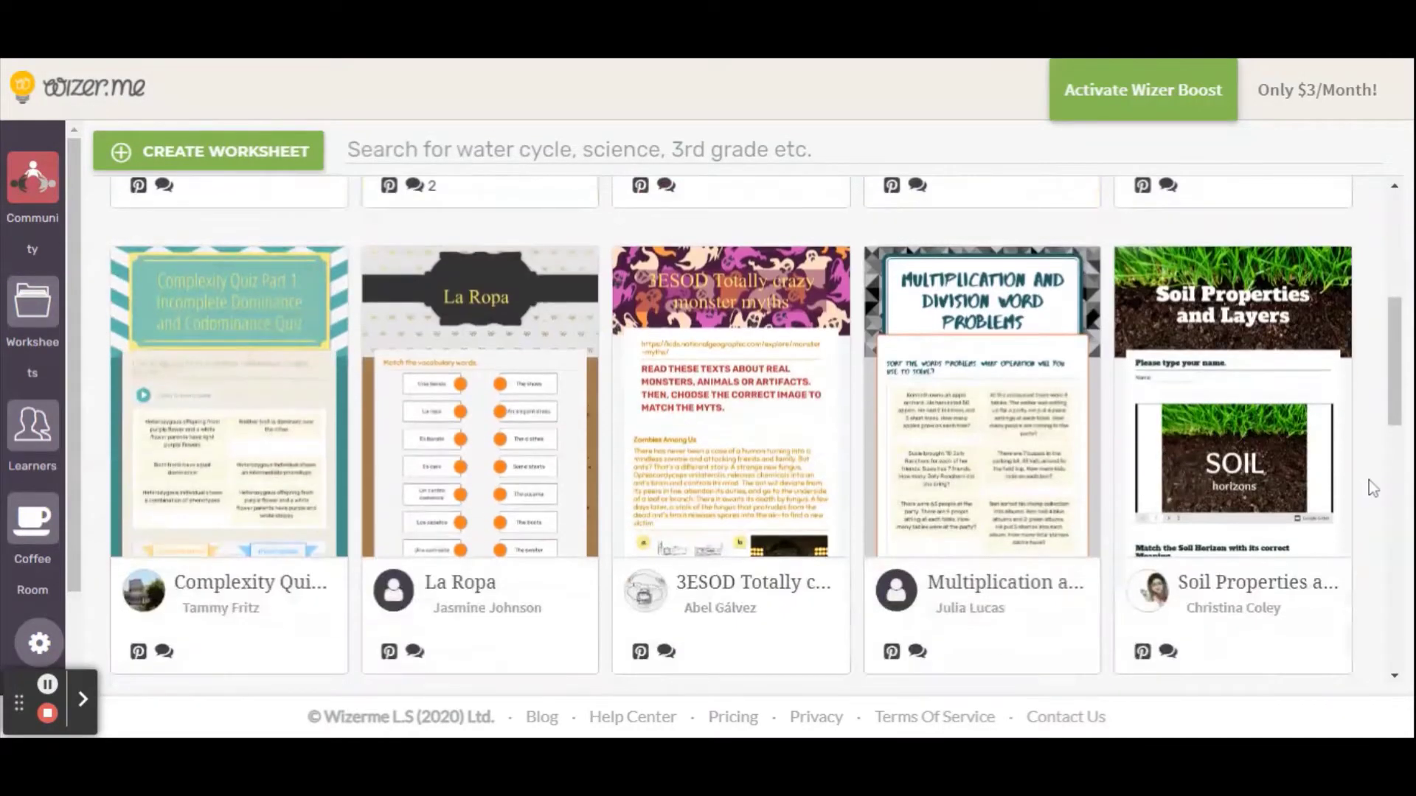
scroll(1369, 481, "down", 4)
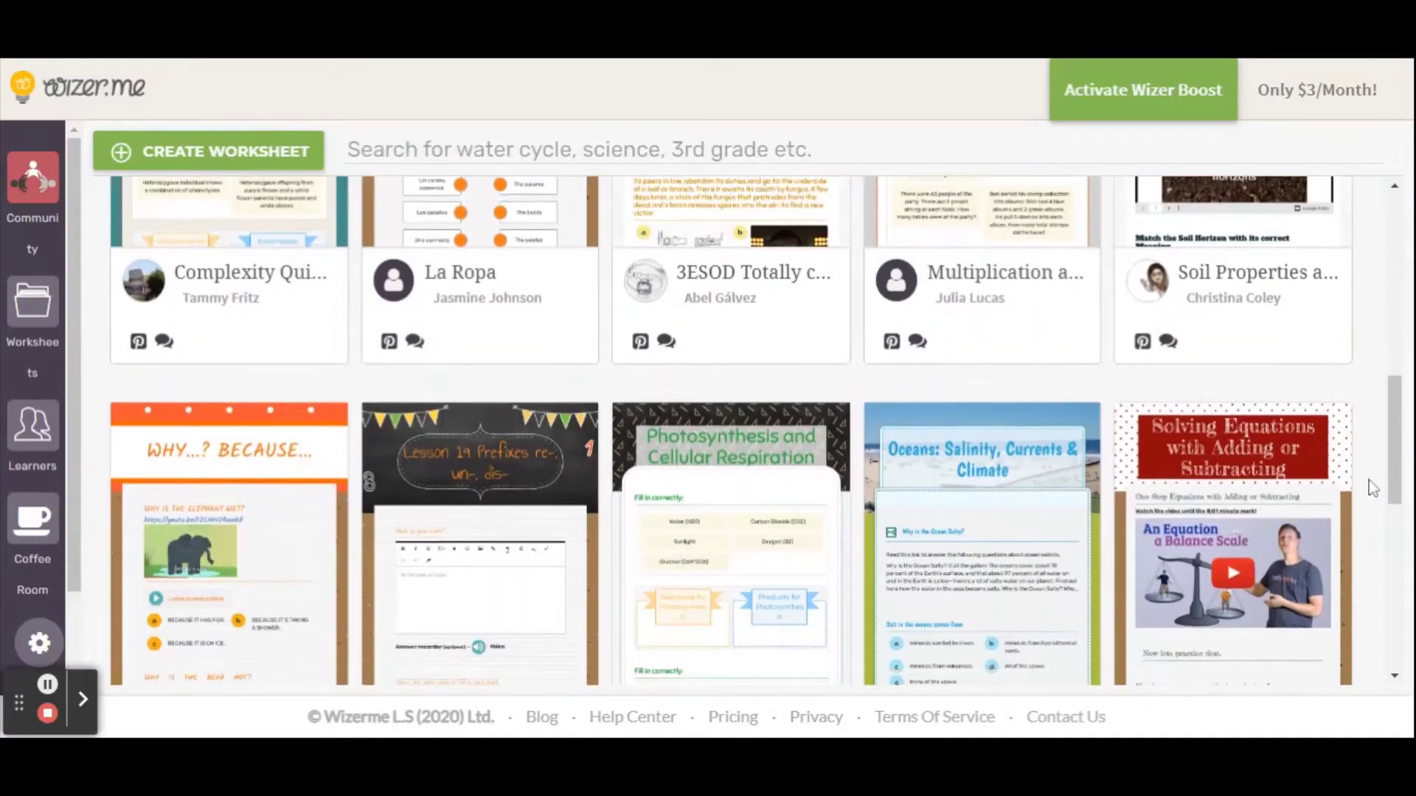
scroll(1364, 466, "down", 5)
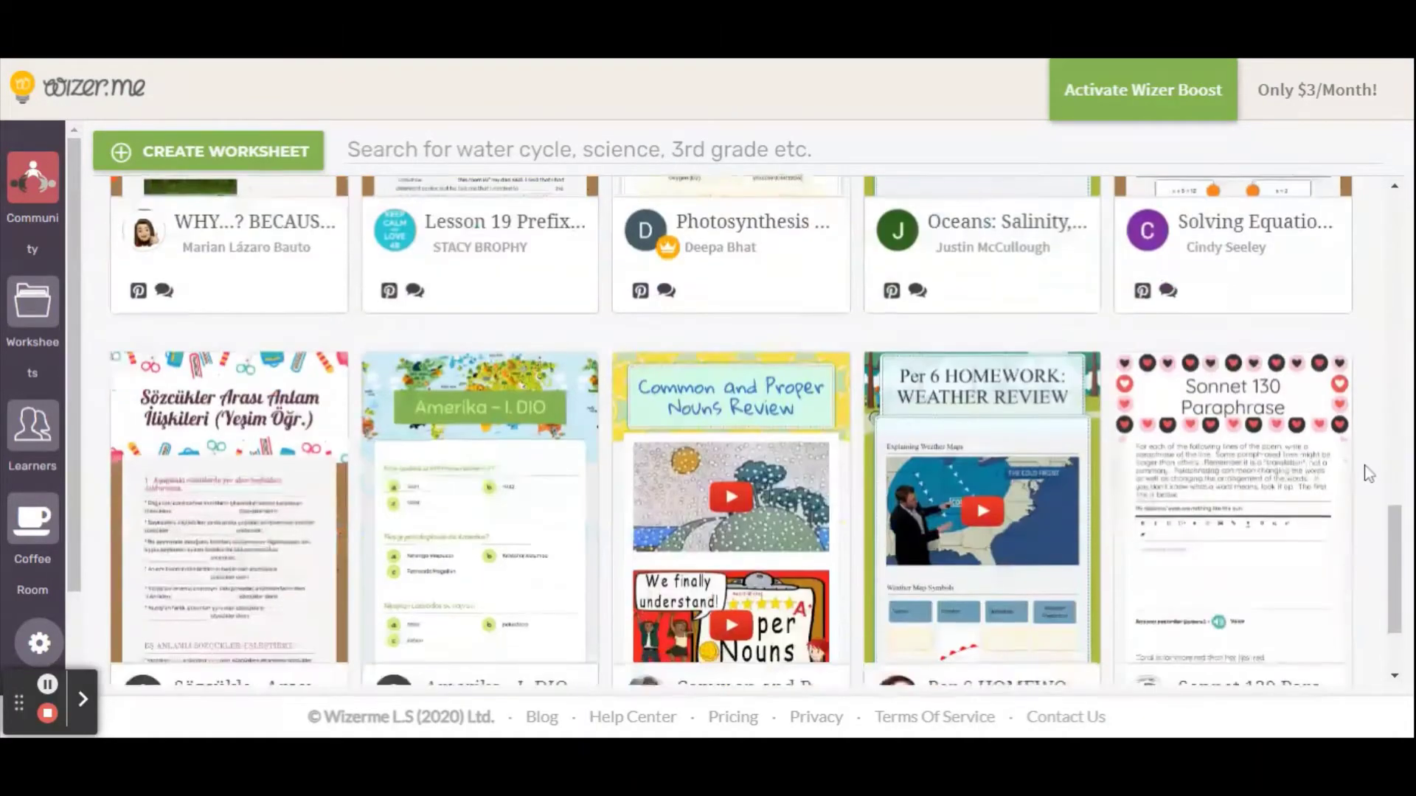
scroll(1364, 466, "down", 2)
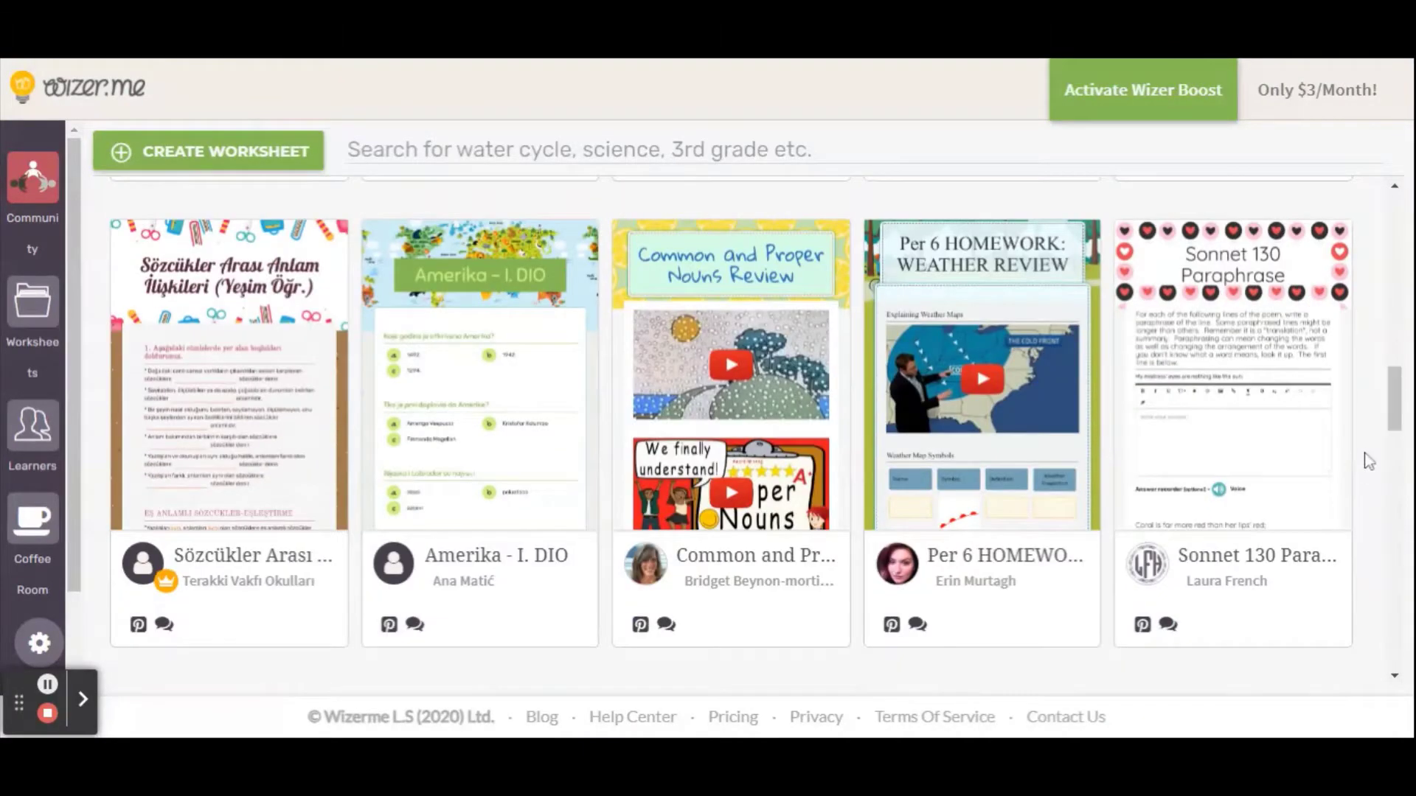
scroll(1364, 460, "up", 18)
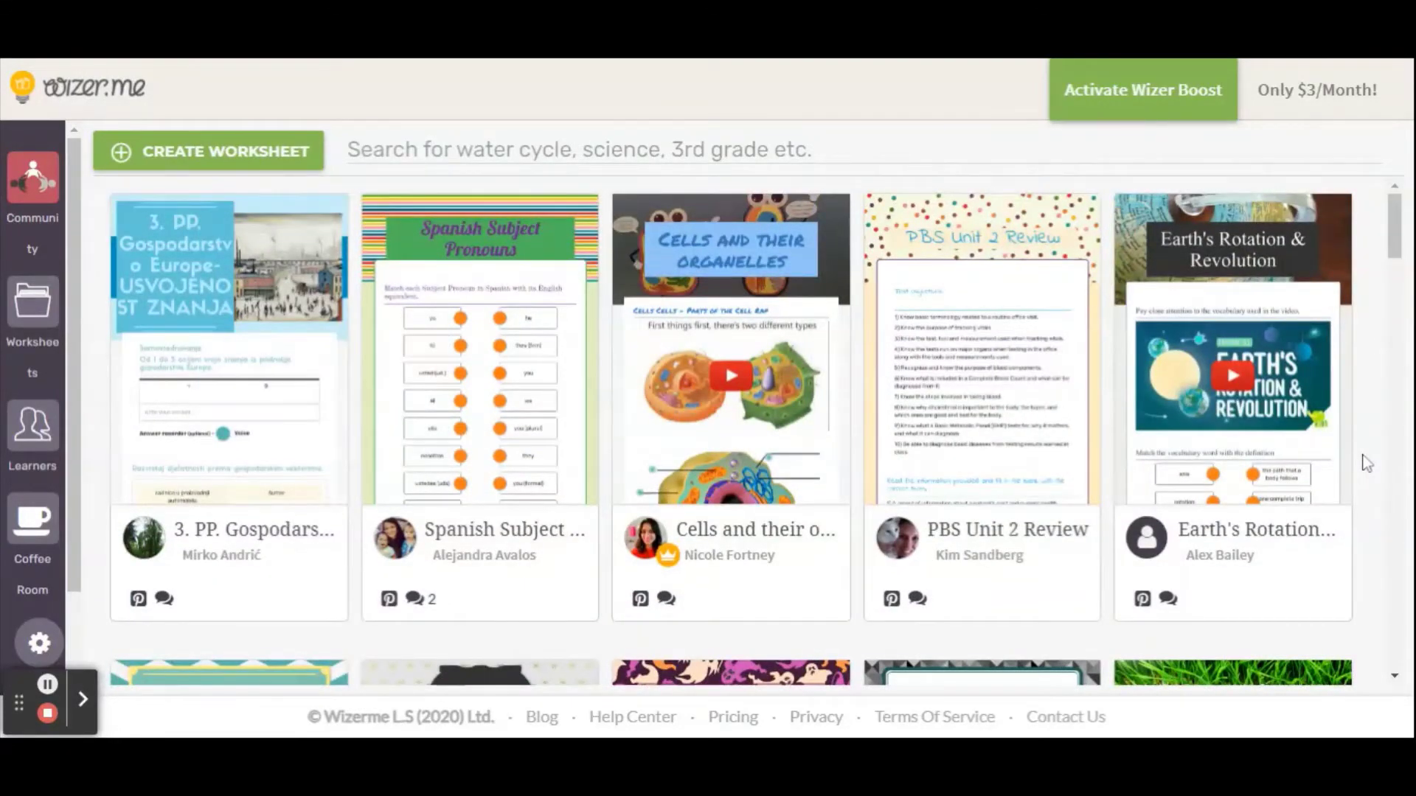
left_click(212, 152)
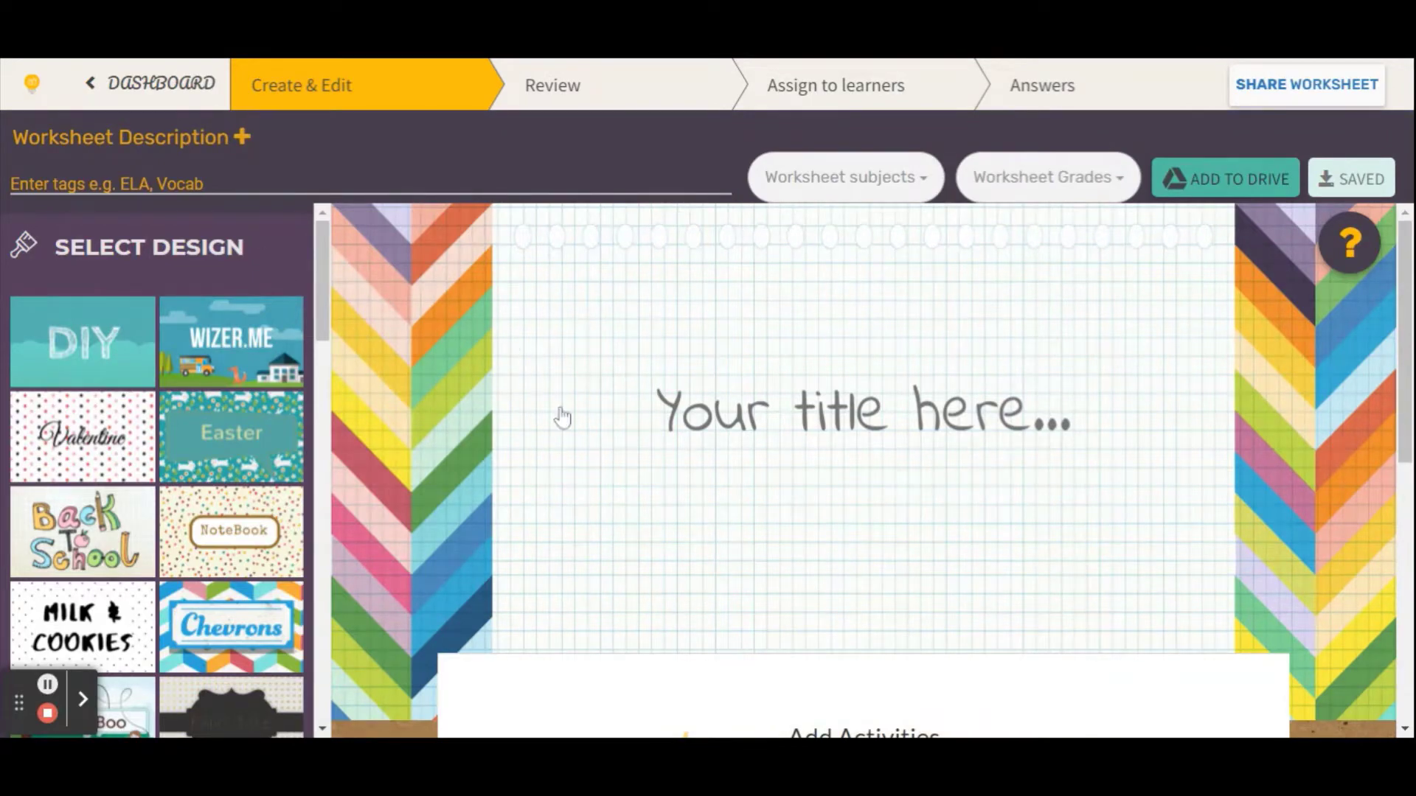
- Apply the Back to School design to the worksheet with the chalkboard bunting cover image
scroll(248, 419, "down", 2)
scroll(246, 418, "down", 6)
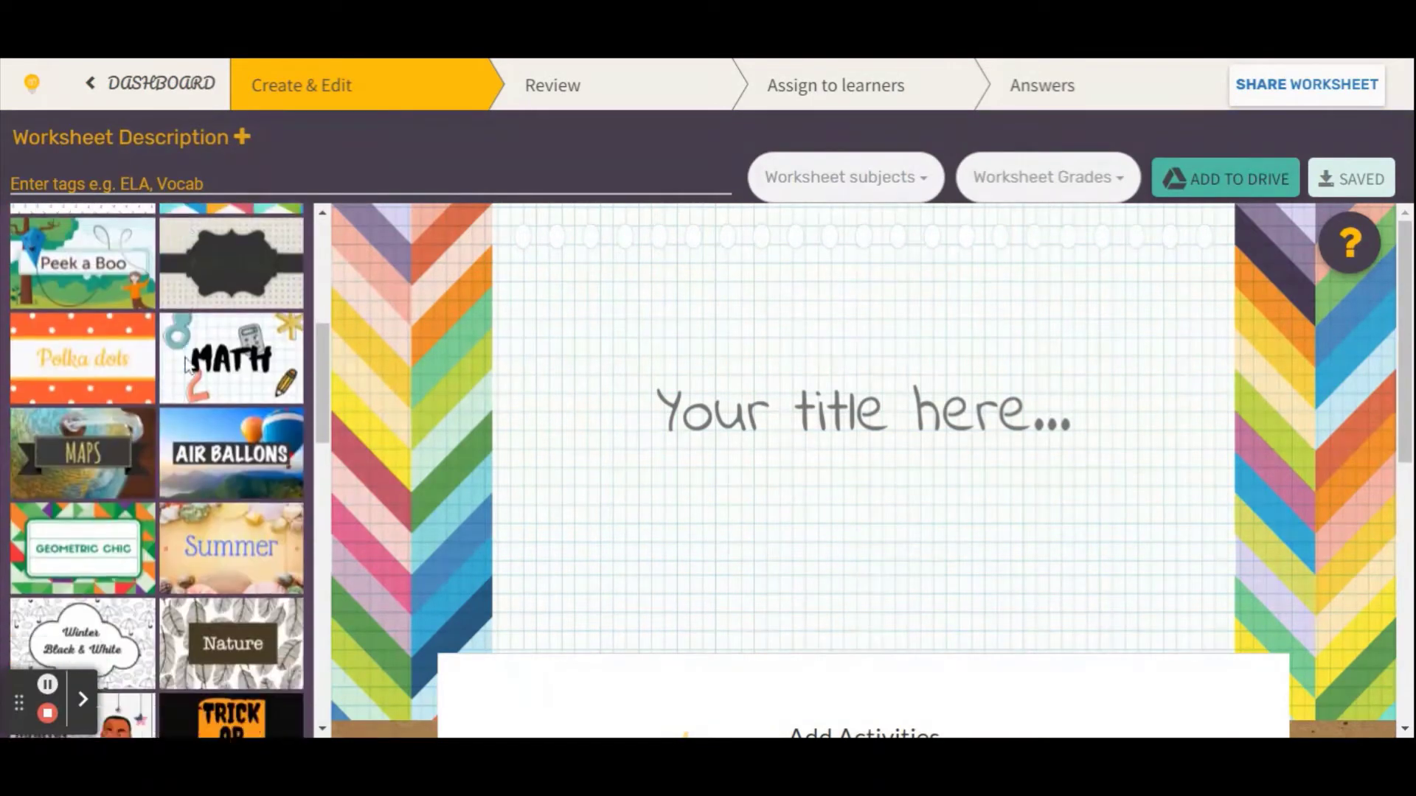
scroll(173, 357, "up", 7)
scroll(173, 357, "up", 1)
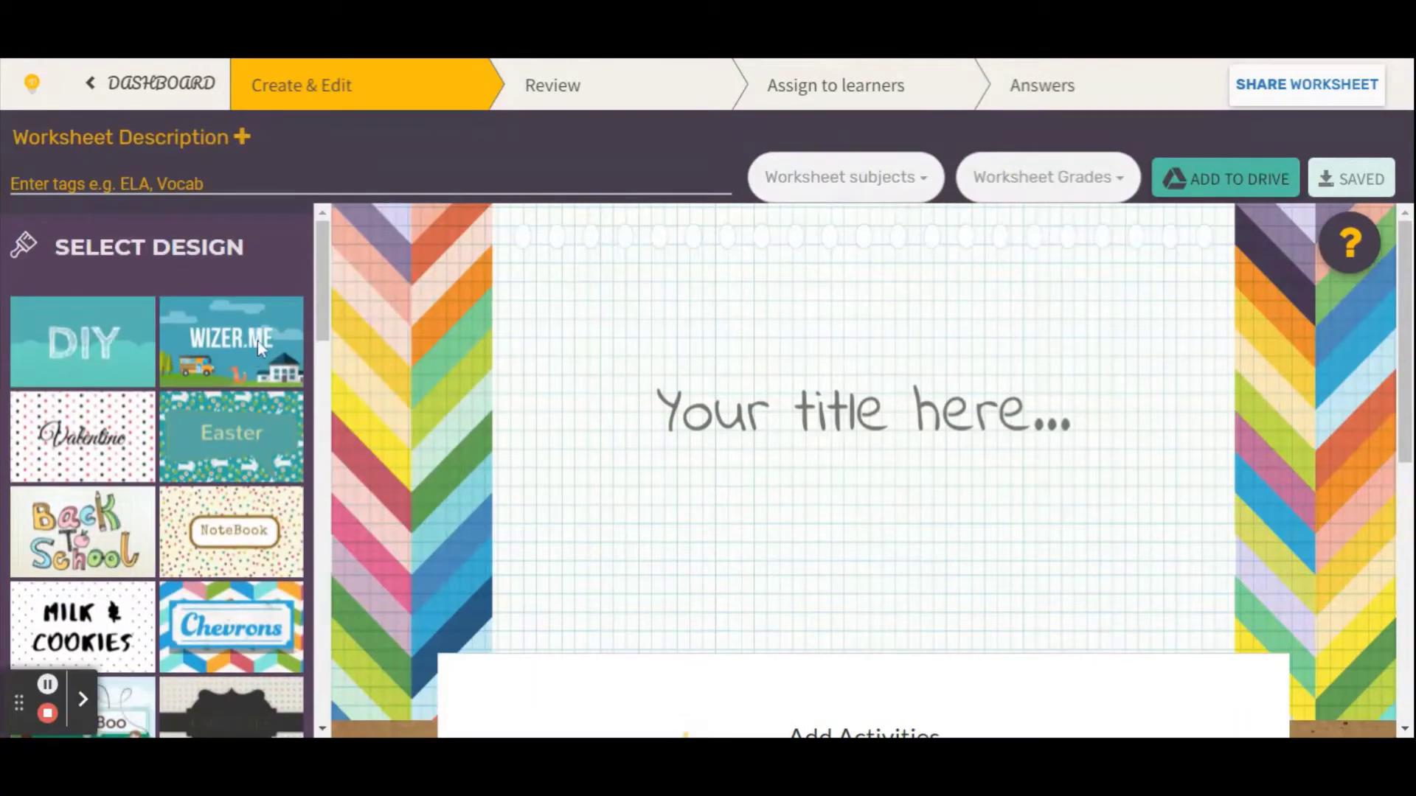
left_click(87, 524)
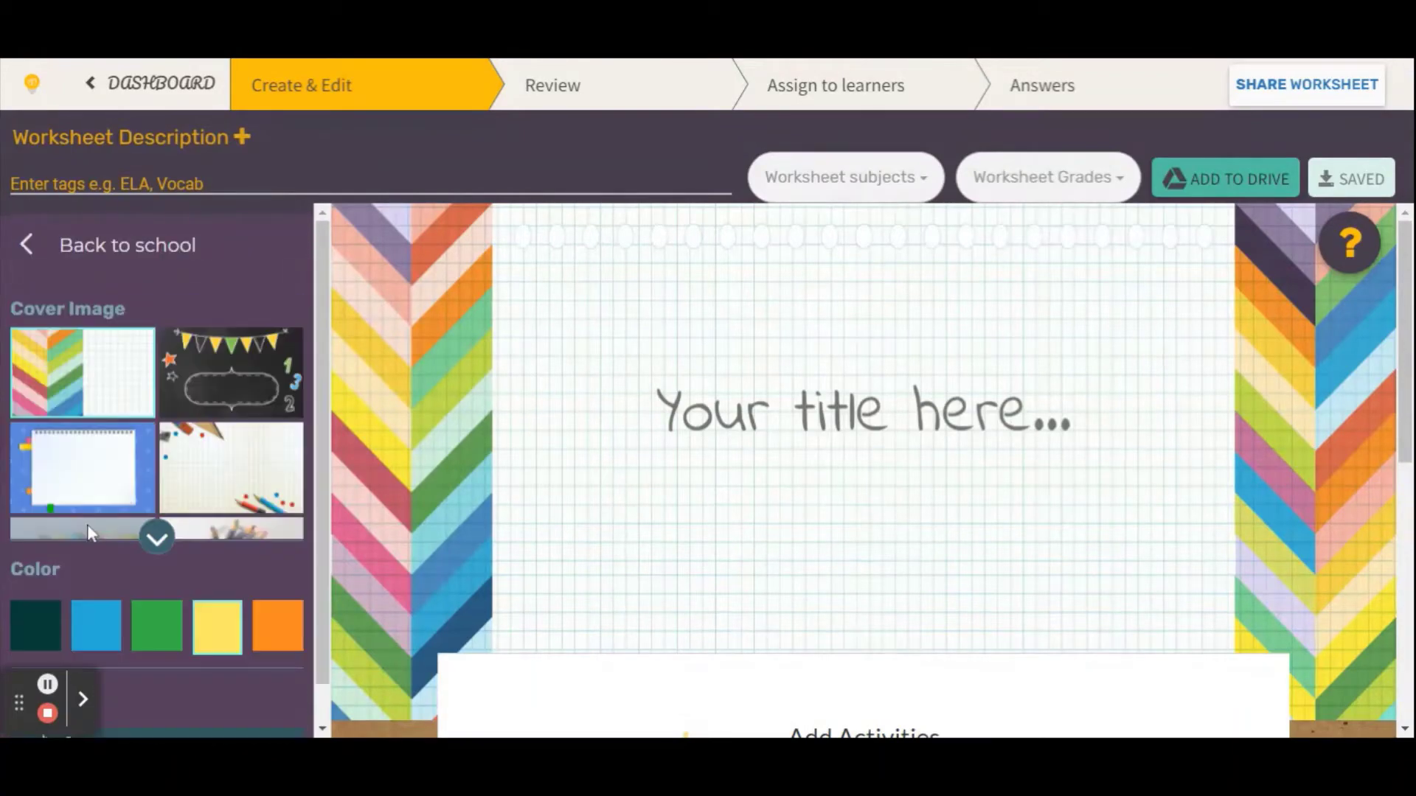
scroll(239, 419, "down", 1)
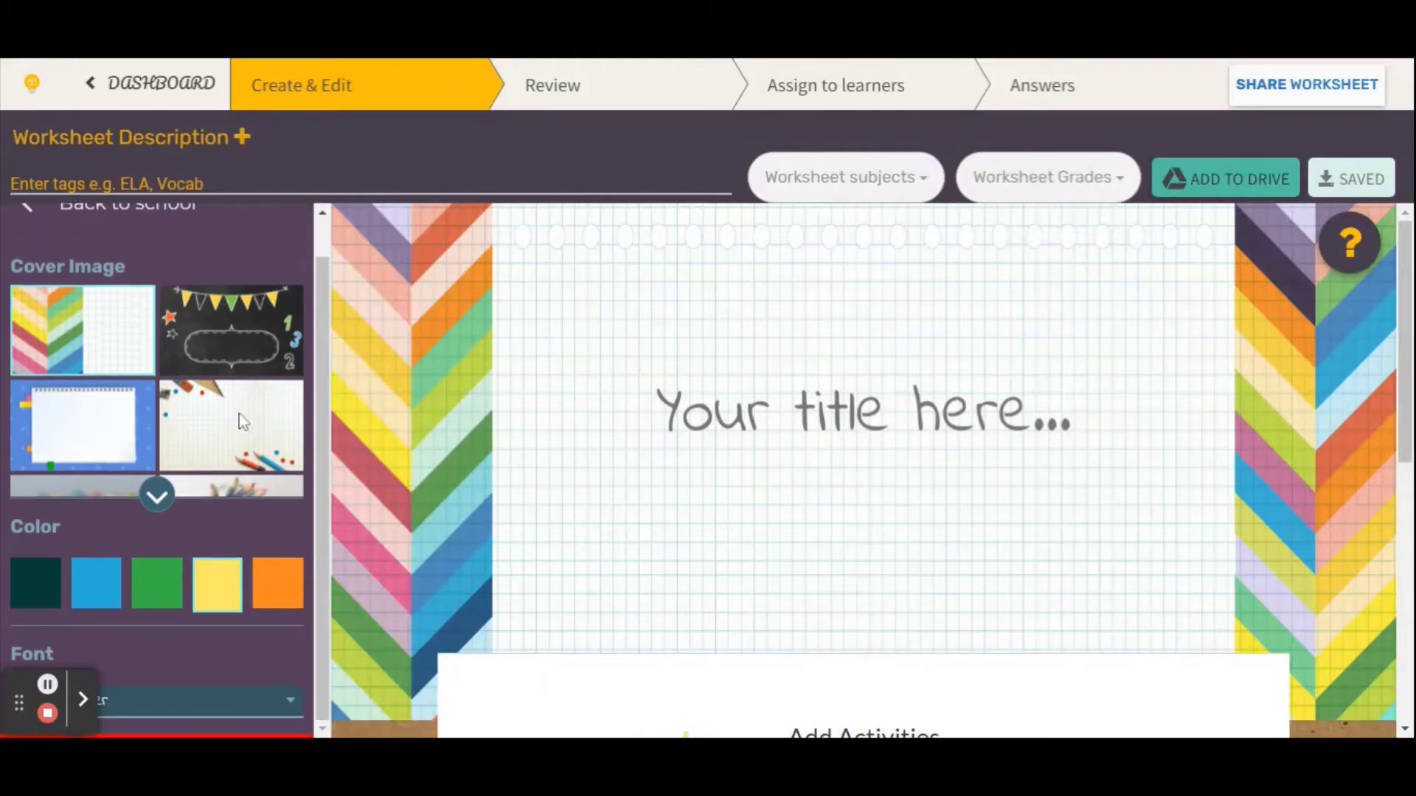
left_click(238, 356)
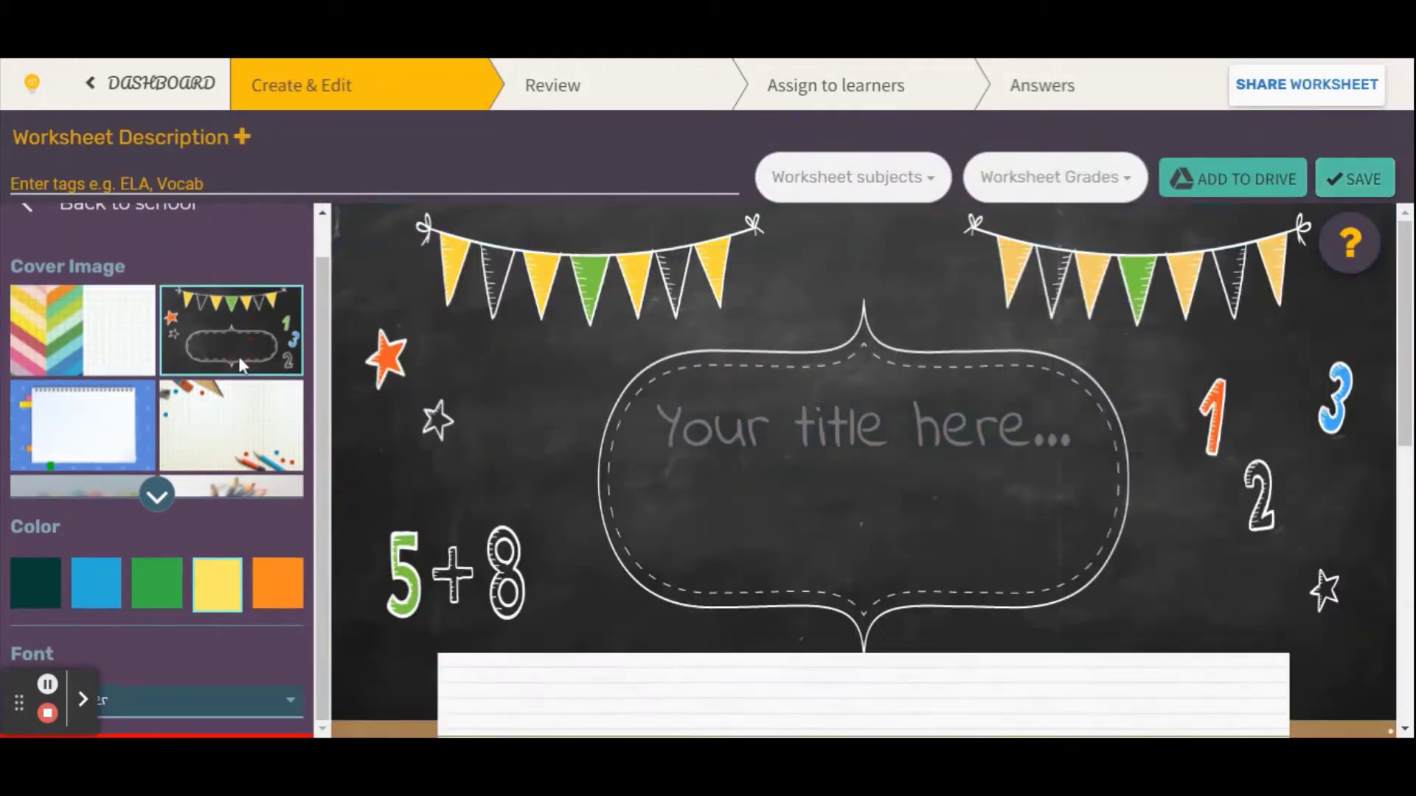
- Enter "Input and Output Devices" as the worksheet title on the cover
left_click(844, 446)
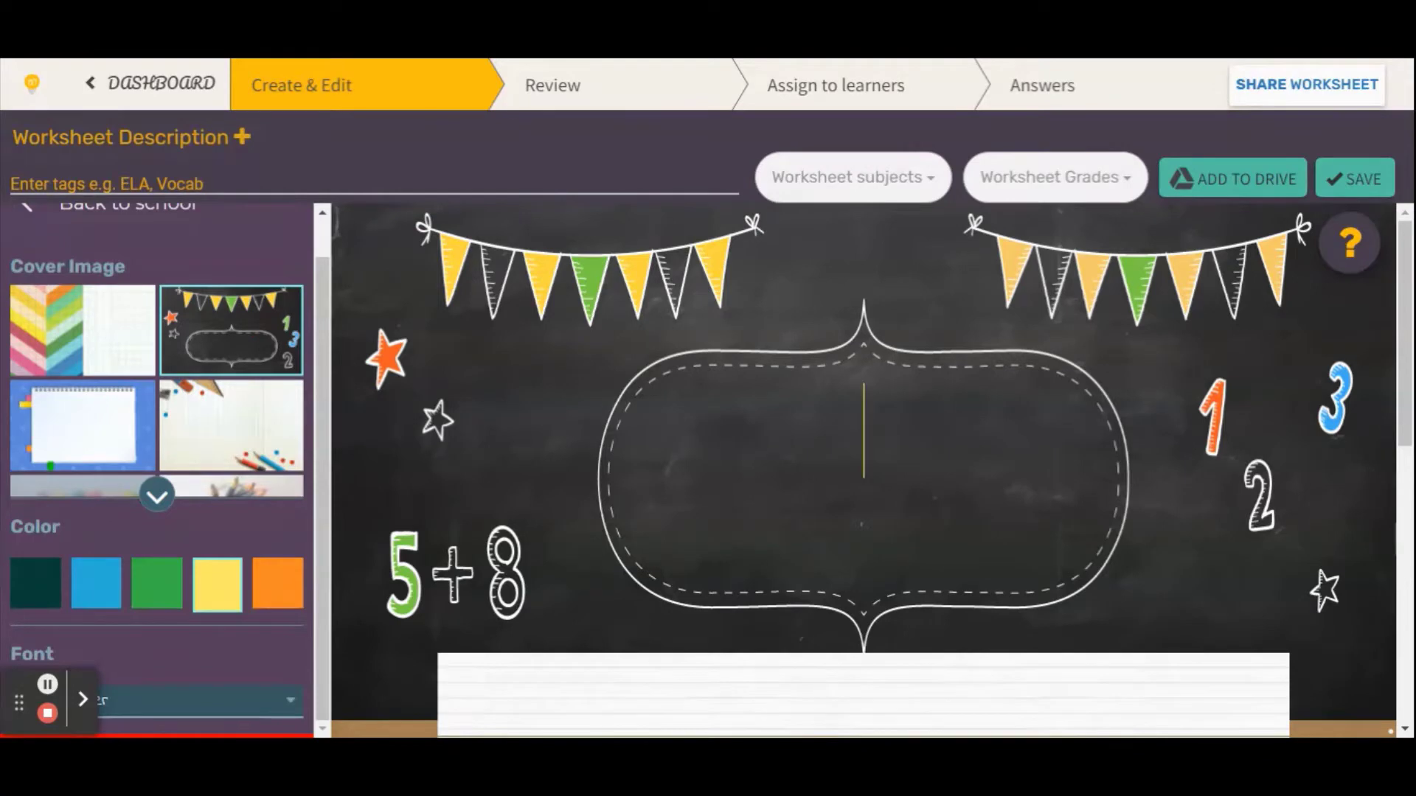
type("Inpu")
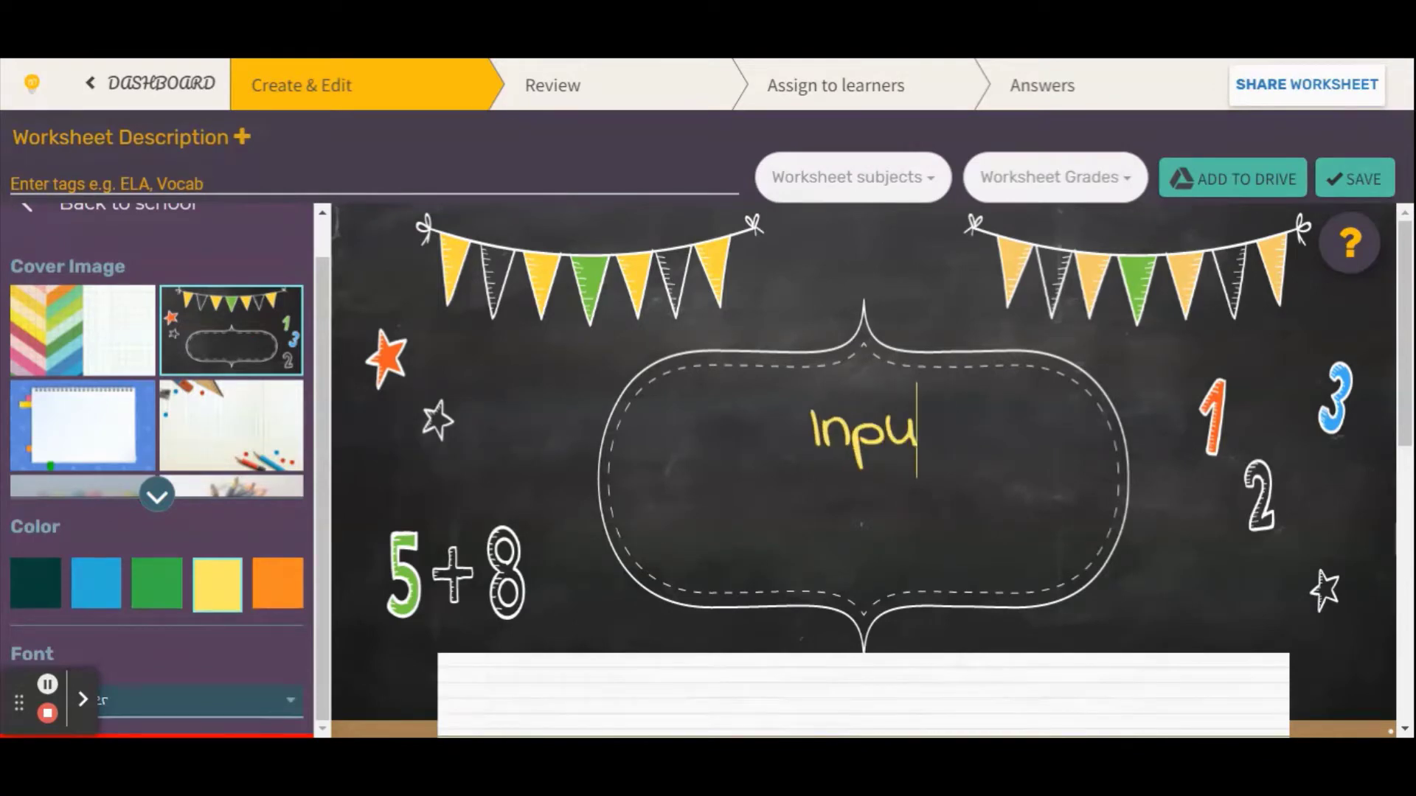
type("t and output")
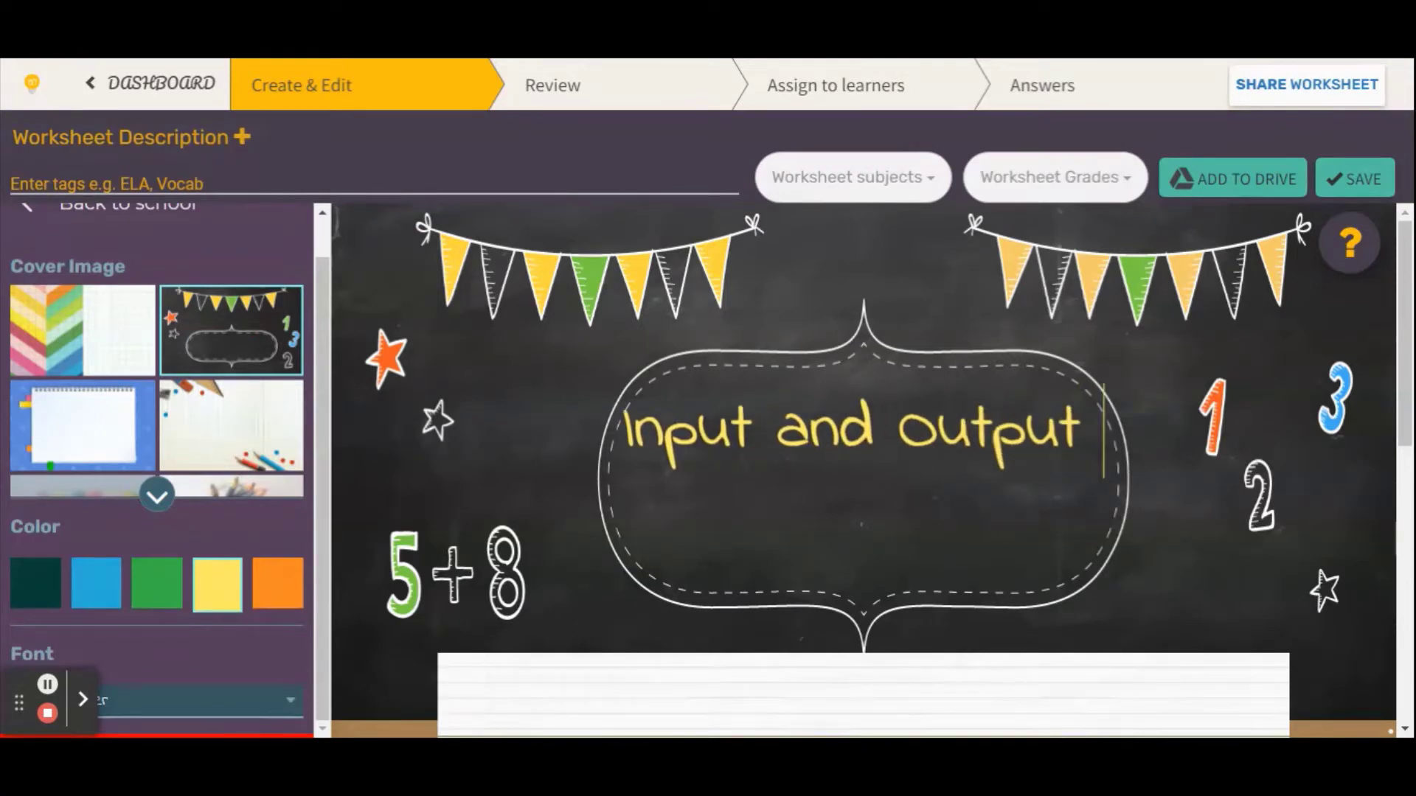
type(" Devices")
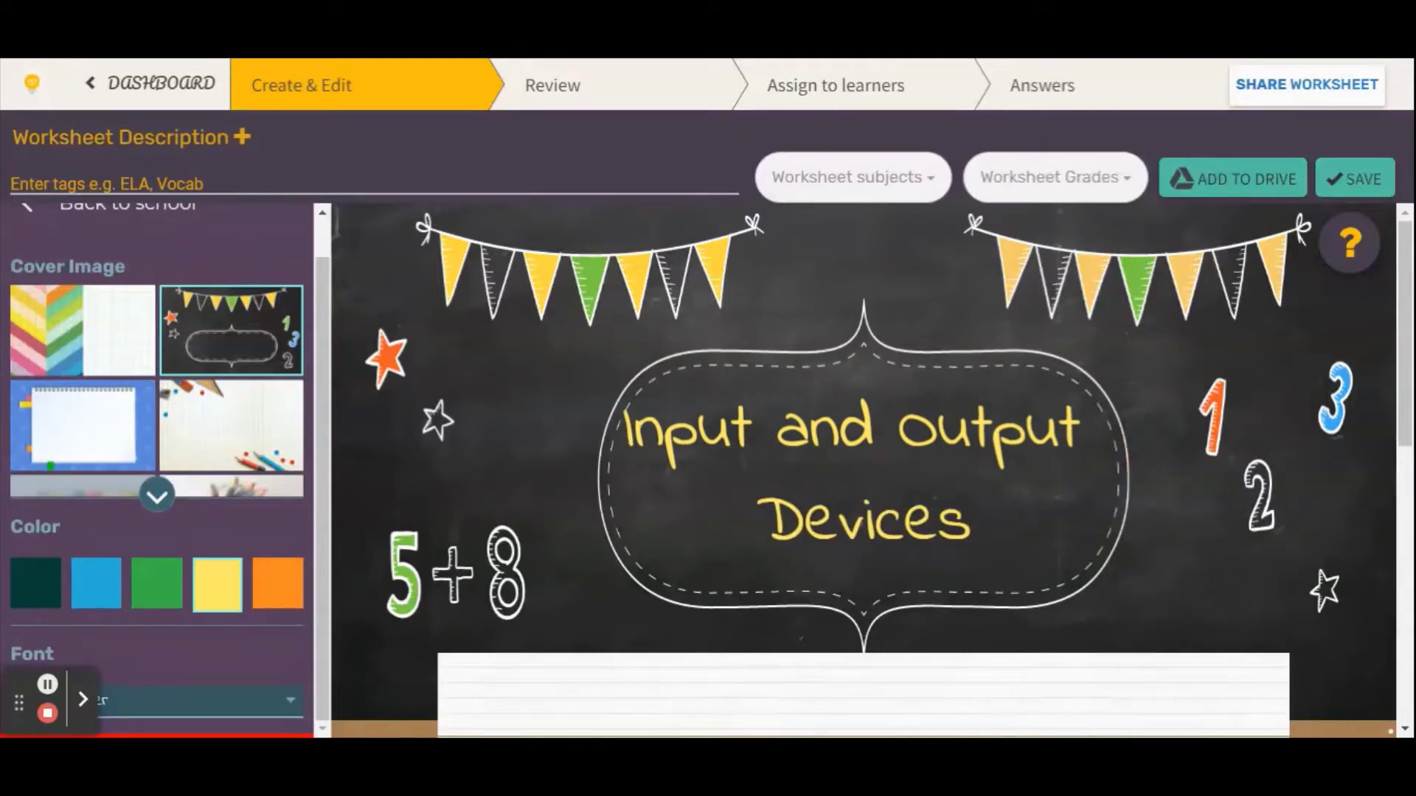
- Replace "Input and Output" in the worksheet title with "Peripheral"
key("Up")
key("Right")
key("Right")
key("Right")
key("Right")
key("ctrl+shift+Left")
key("ctrl+shift+Left")
key("ctrl+shift+Left")
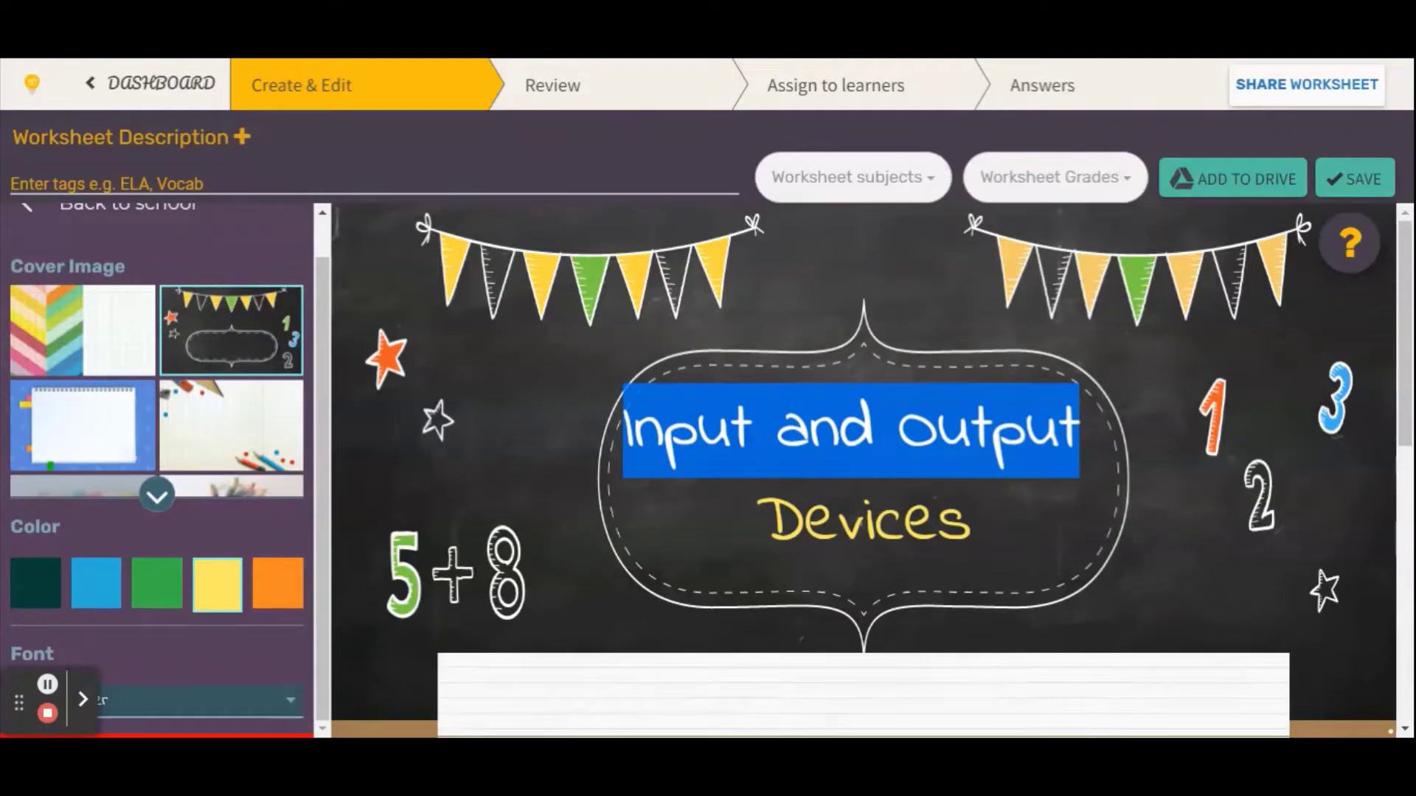
type("Peripheral")
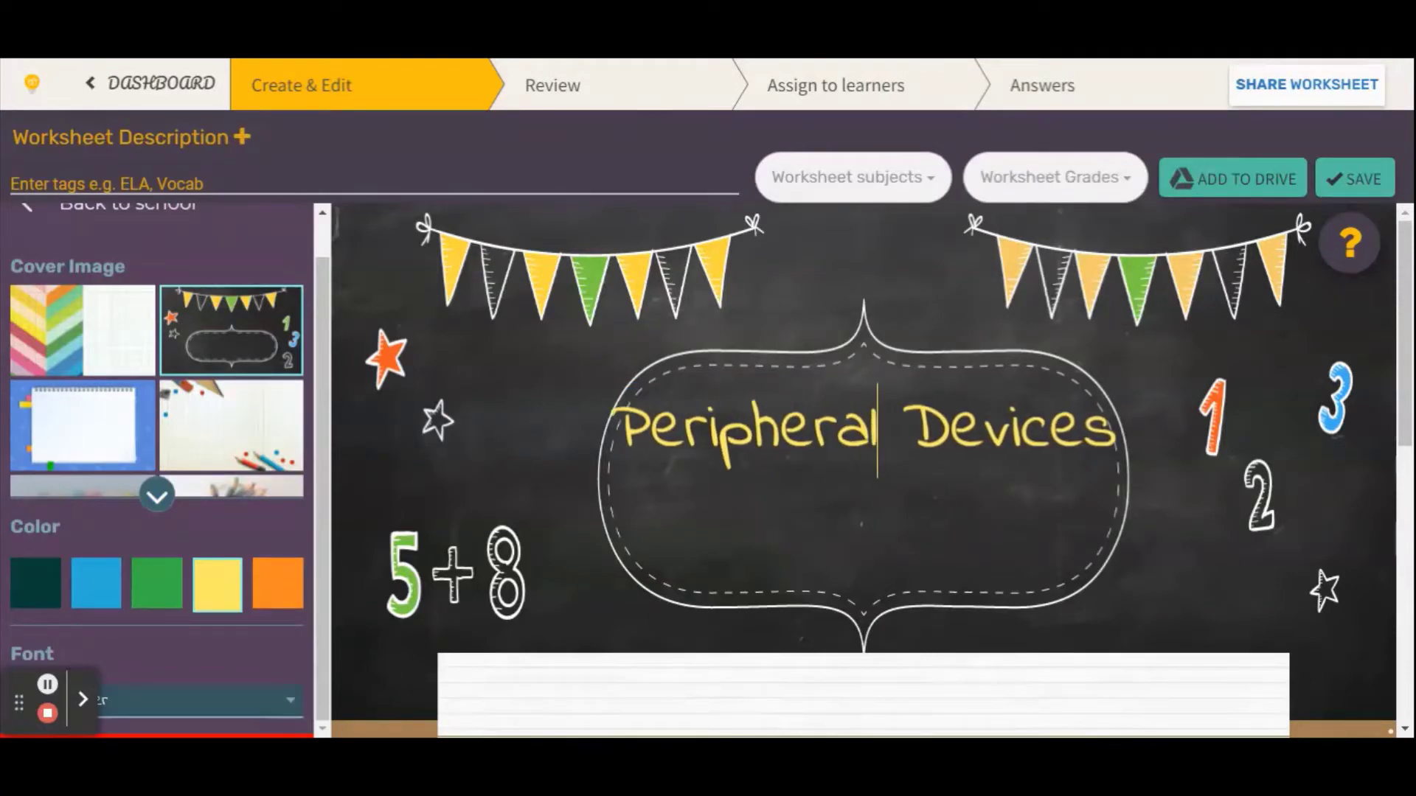
key("Right")
- Add a Blanks activity to the worksheet
scroll(970, 411, "down", 7)
scroll(990, 452, "up", 4)
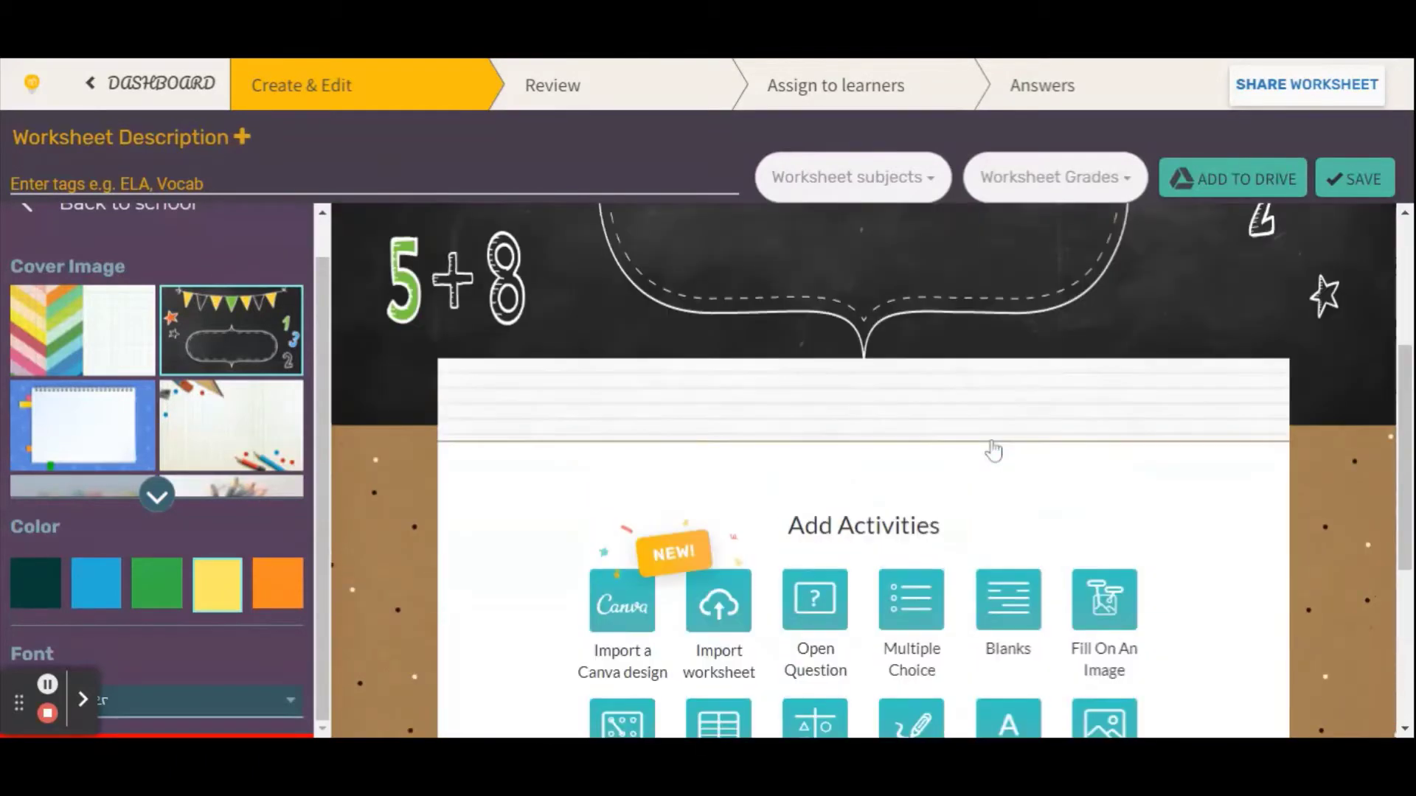
scroll(922, 419, "down", 5)
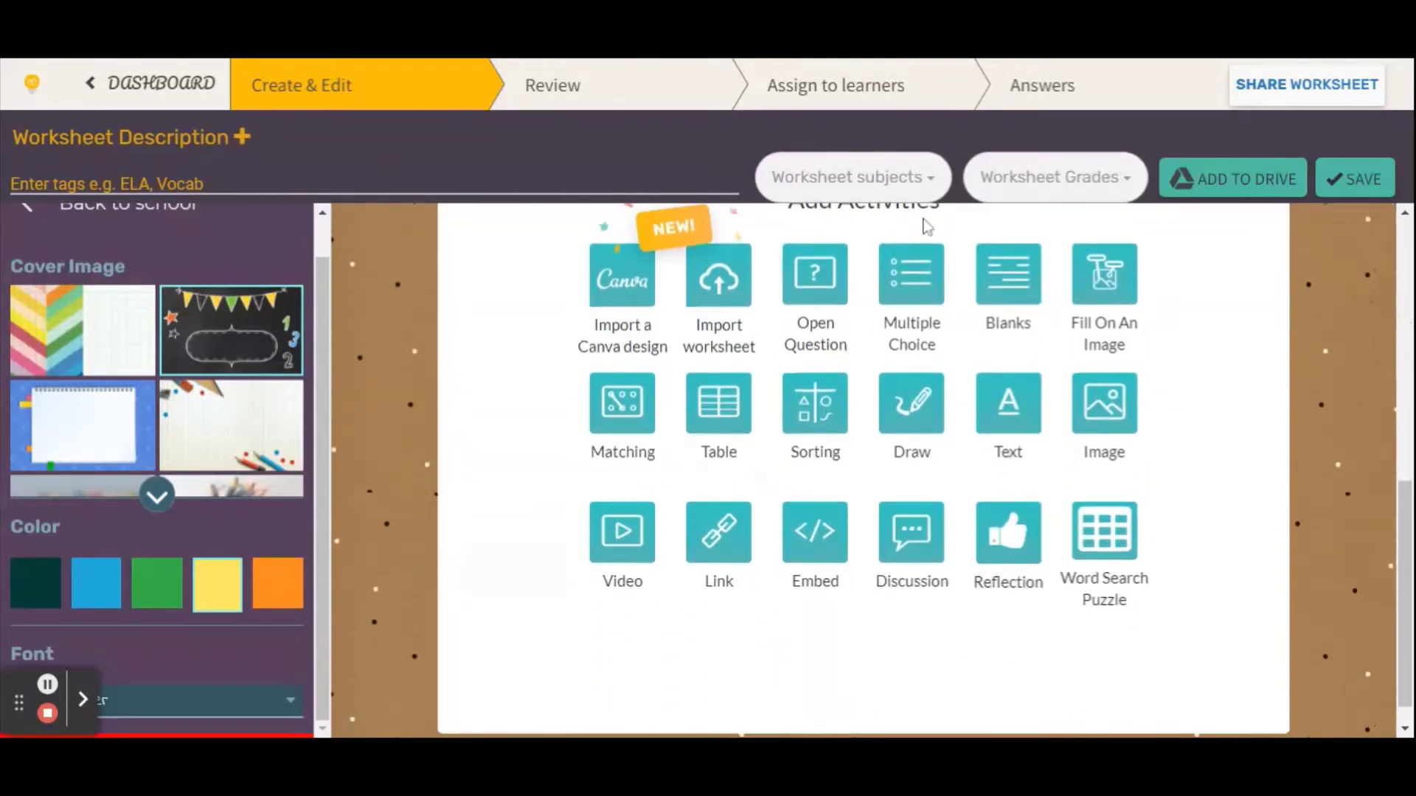
scroll(1205, 413, "up", 1)
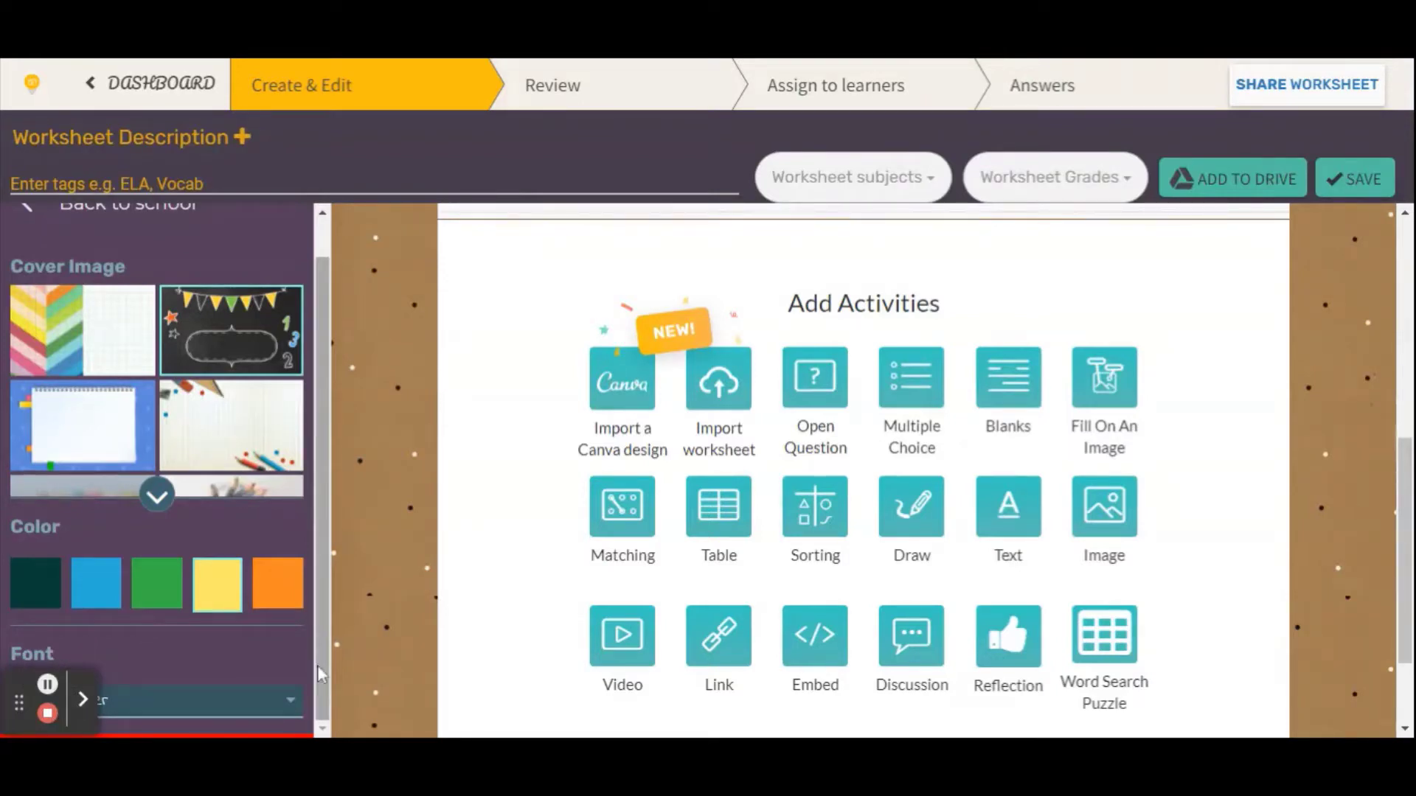
left_click(1001, 419)
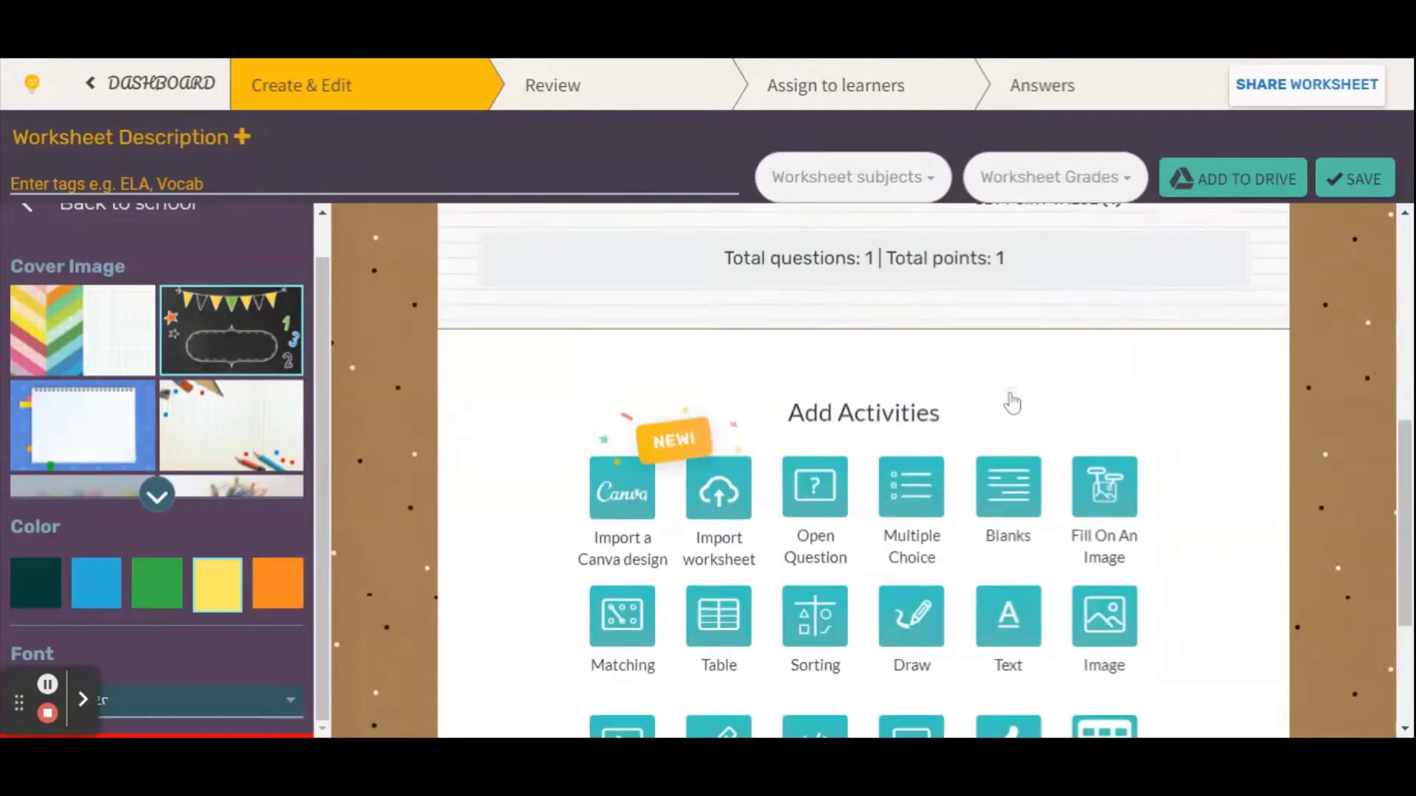
- Enter "Fill in the blanks for this paragraph." as the student instructions of the Blanks activity
scroll(951, 424, "up", 1)
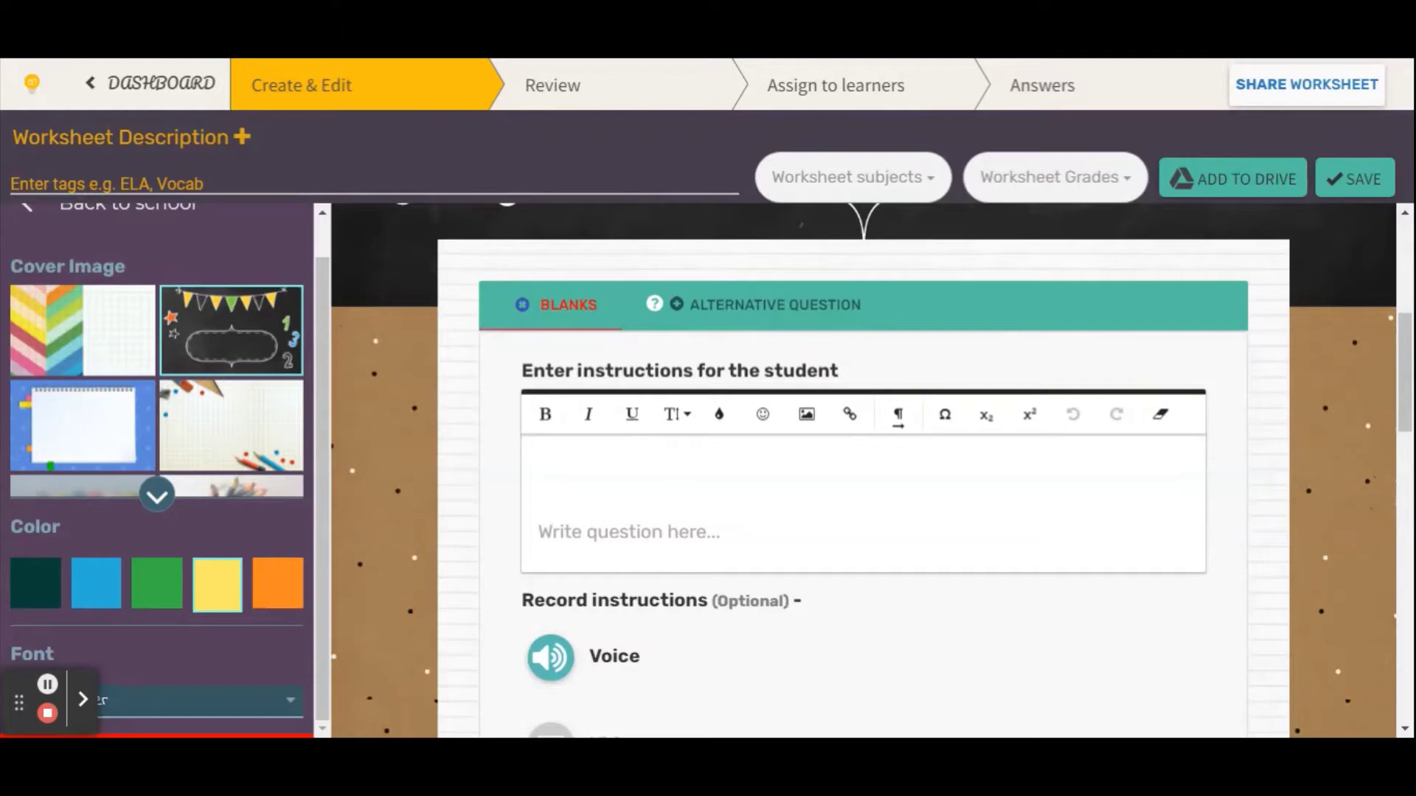
left_click(648, 490)
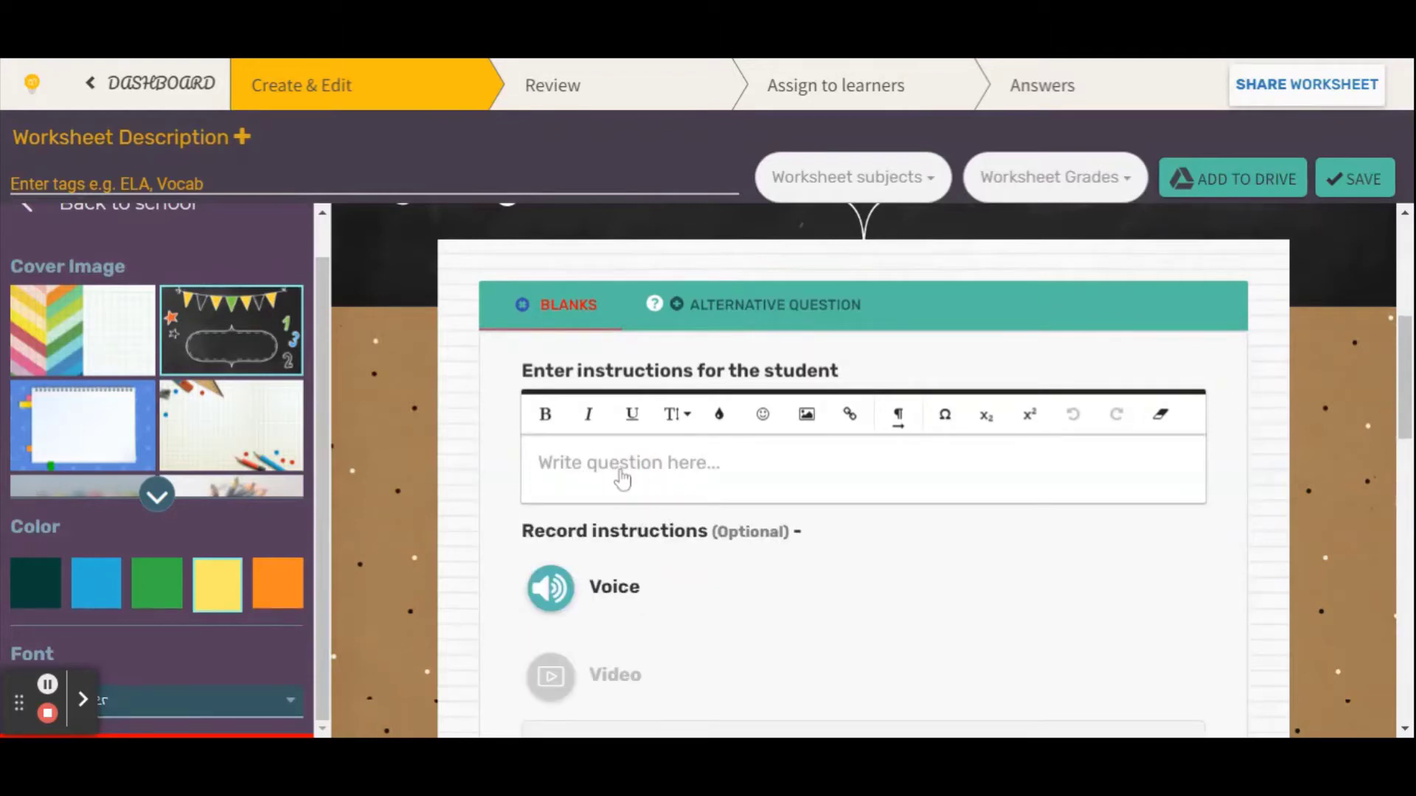
type("Fill in the ")
type("blanks for this")
type(" pra")
type("ragrah")
key("BackSpace")
key("BackSpace")
type("aph.")
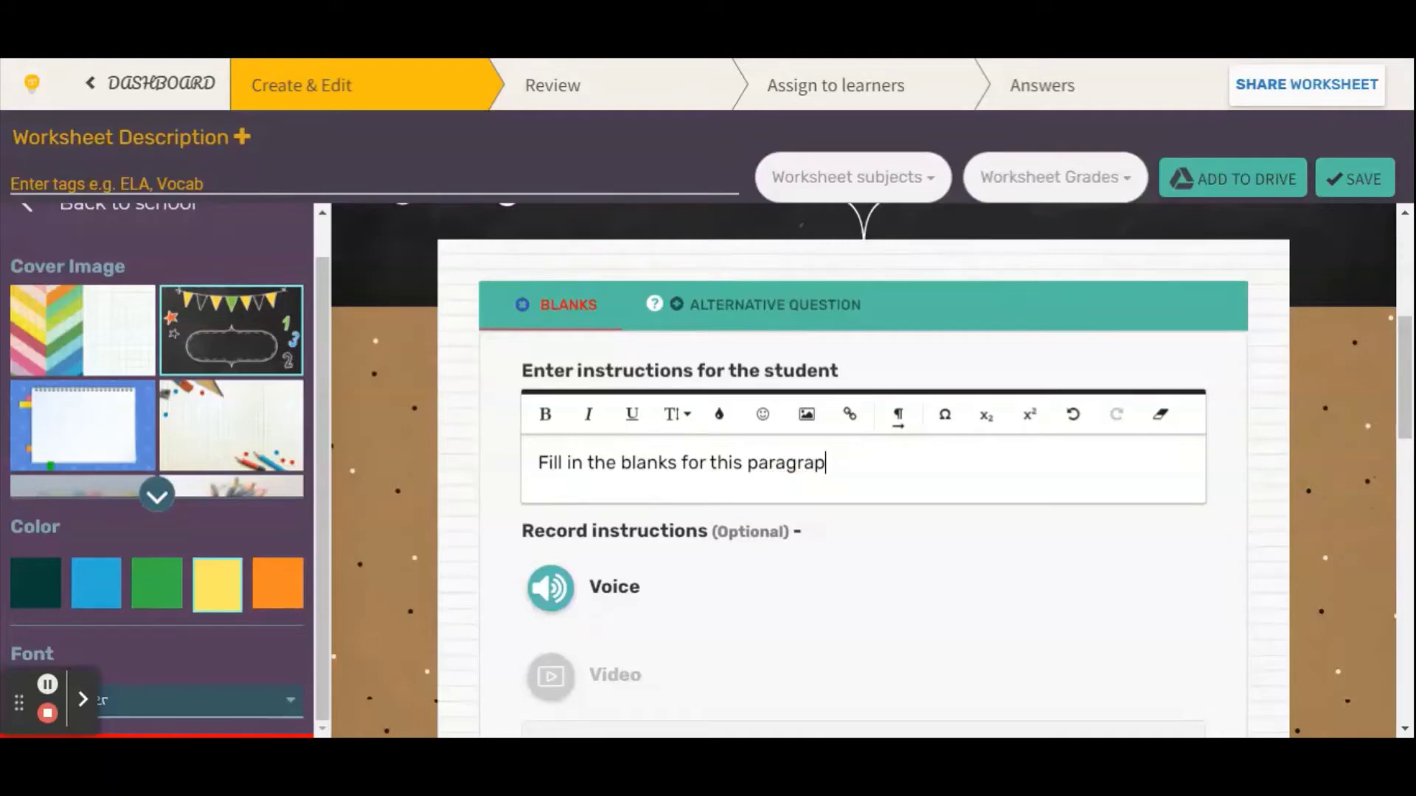
- Set the word bank of the Blanks activity to Text Word bank
scroll(695, 483, "down", 4)
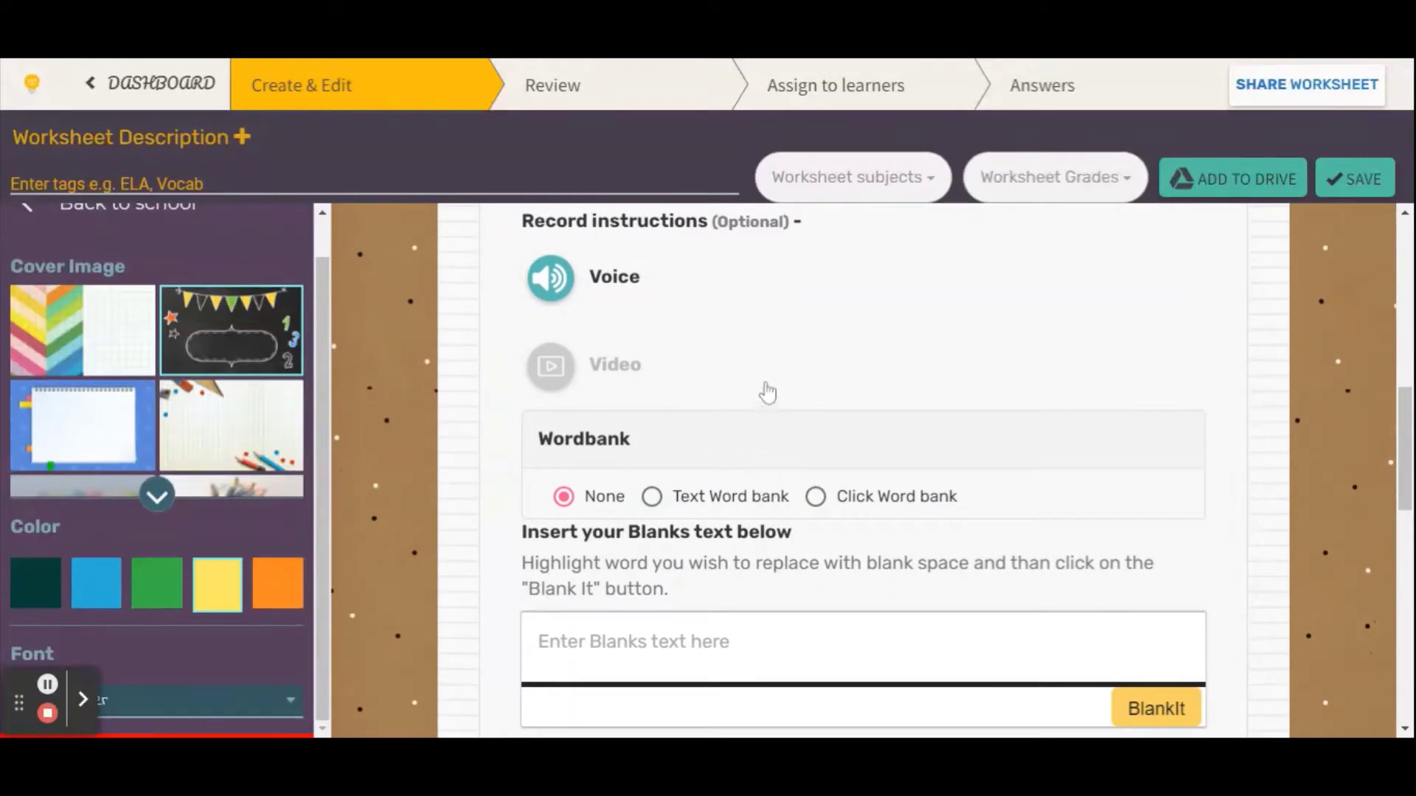
scroll(763, 394, "down", 1)
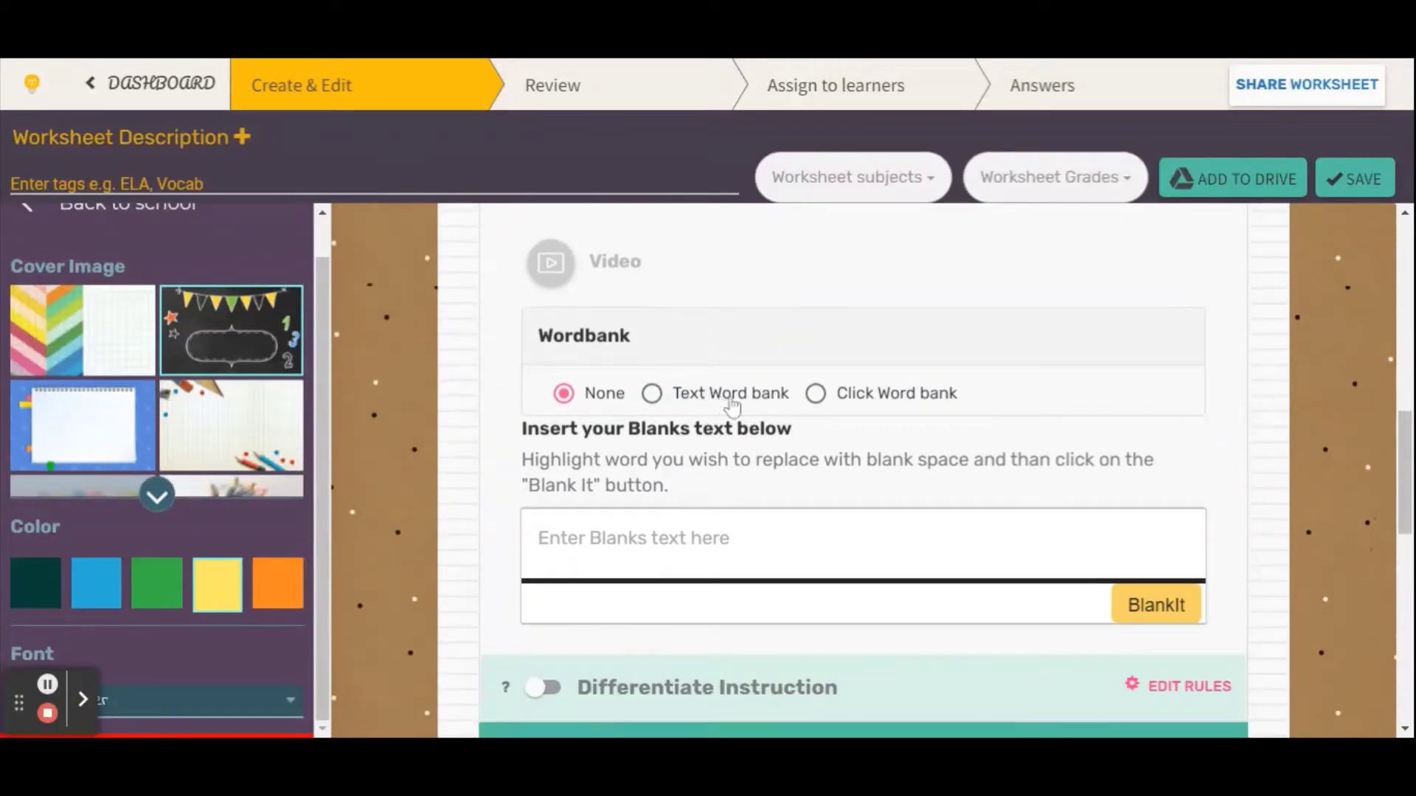
left_click(679, 404)
left_click(815, 395)
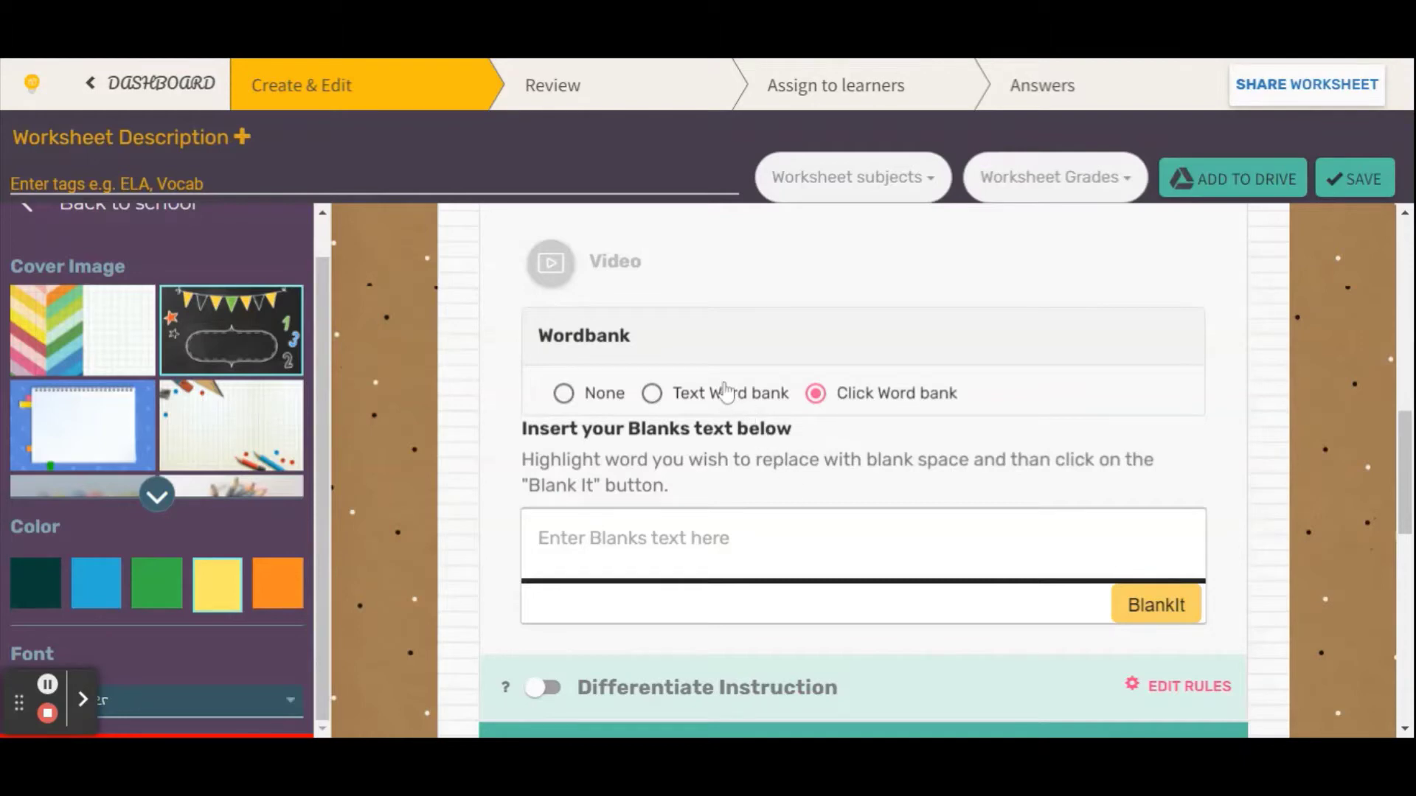
left_click(652, 393)
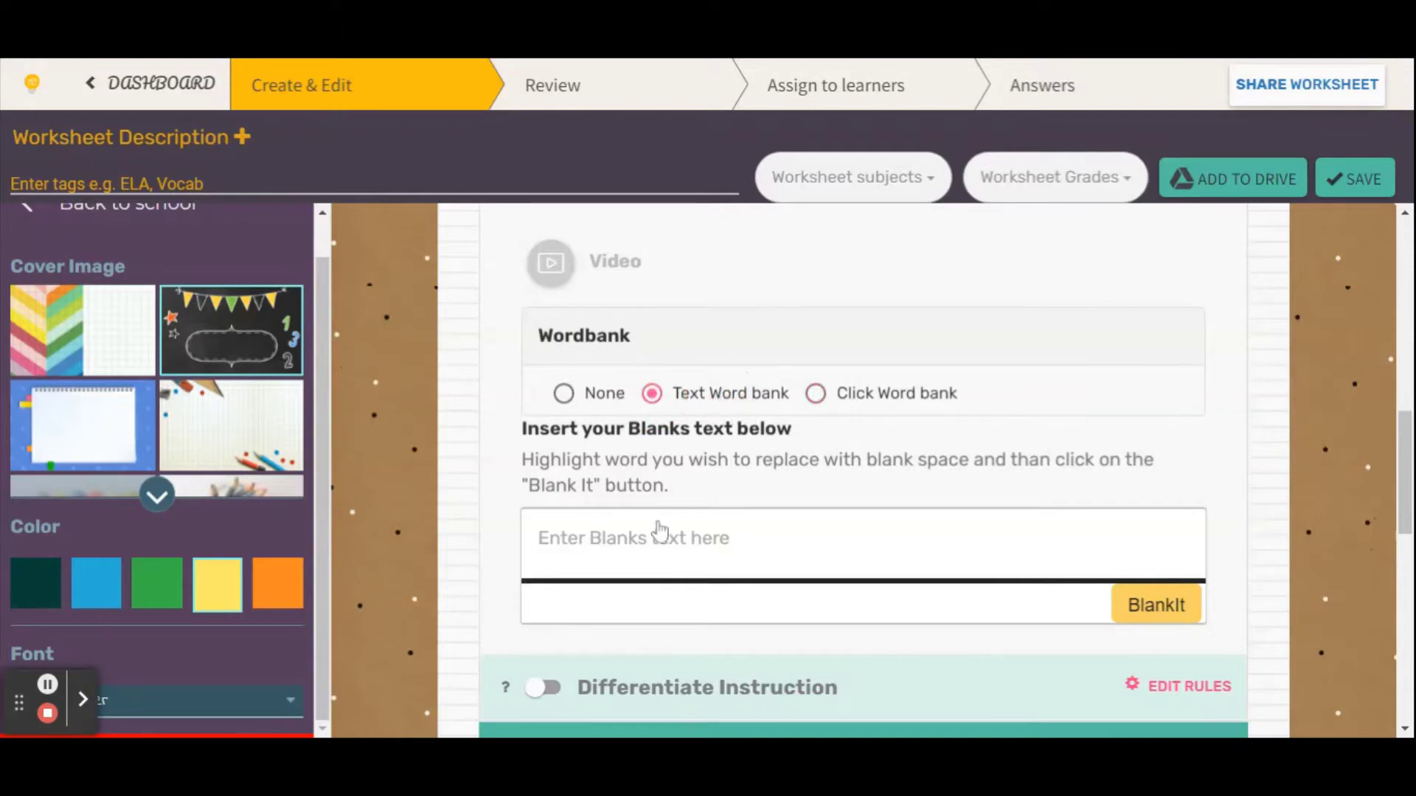
- Enter the paragraph on the computer's four main functions, example devices, processor and storage as the blanks text, and make "four" a blank
left_click(649, 544)
type("The computer has four main functions: input, processing, output and storage. An example of an input device is a keyboard. An example of an output device is a printer. The processor is known as the \"brain\" of the computer. Storage devices can hold data permanently or temporarily.")
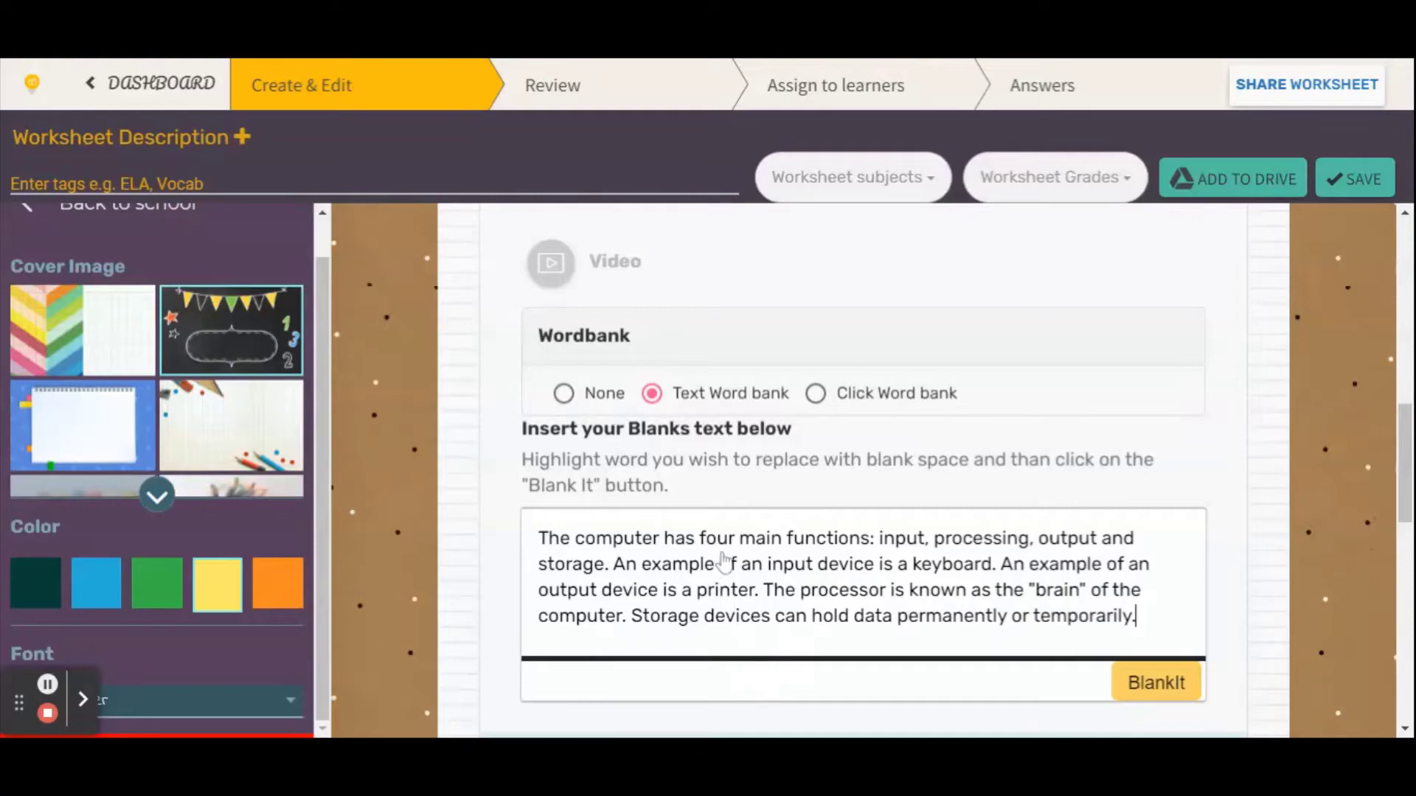
double_click(718, 539)
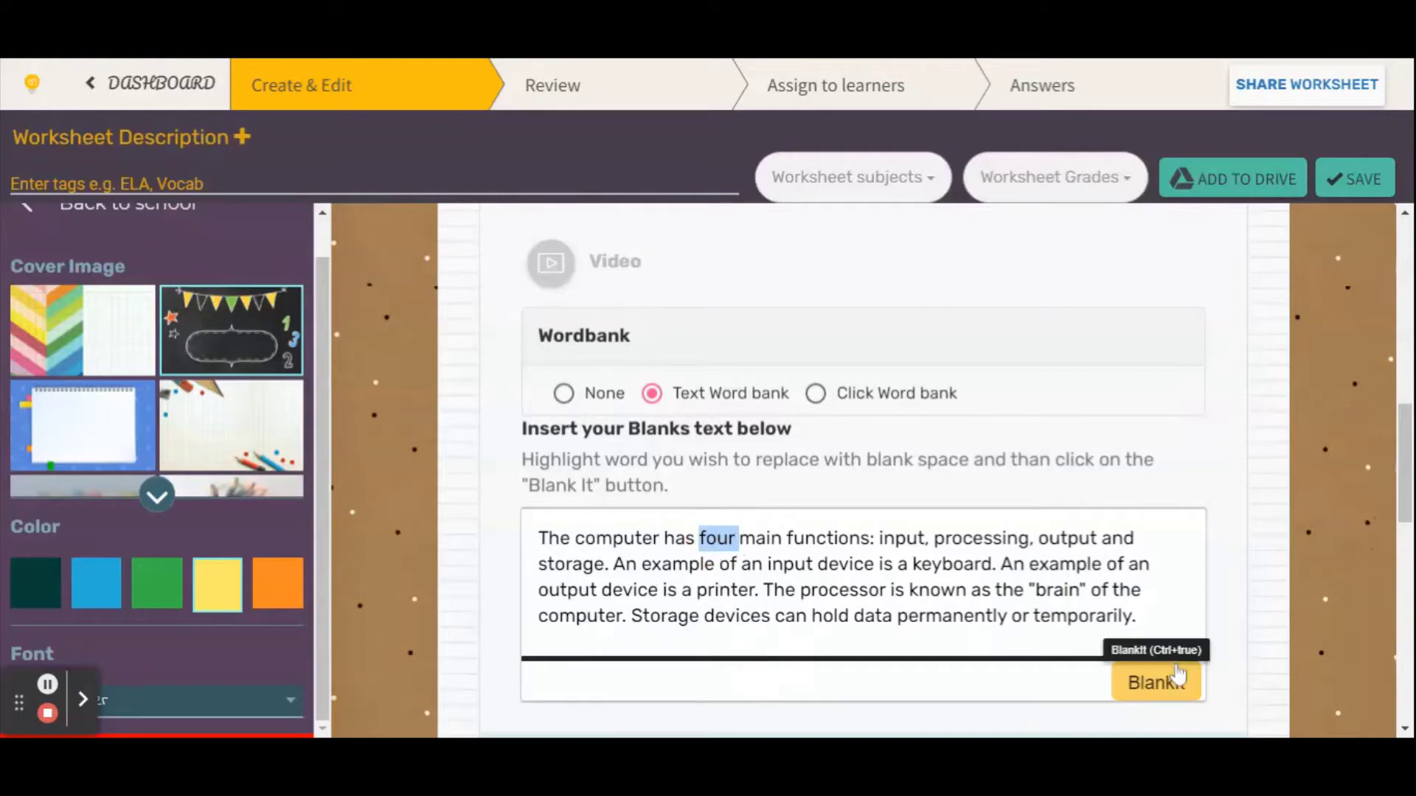
left_click(1171, 692)
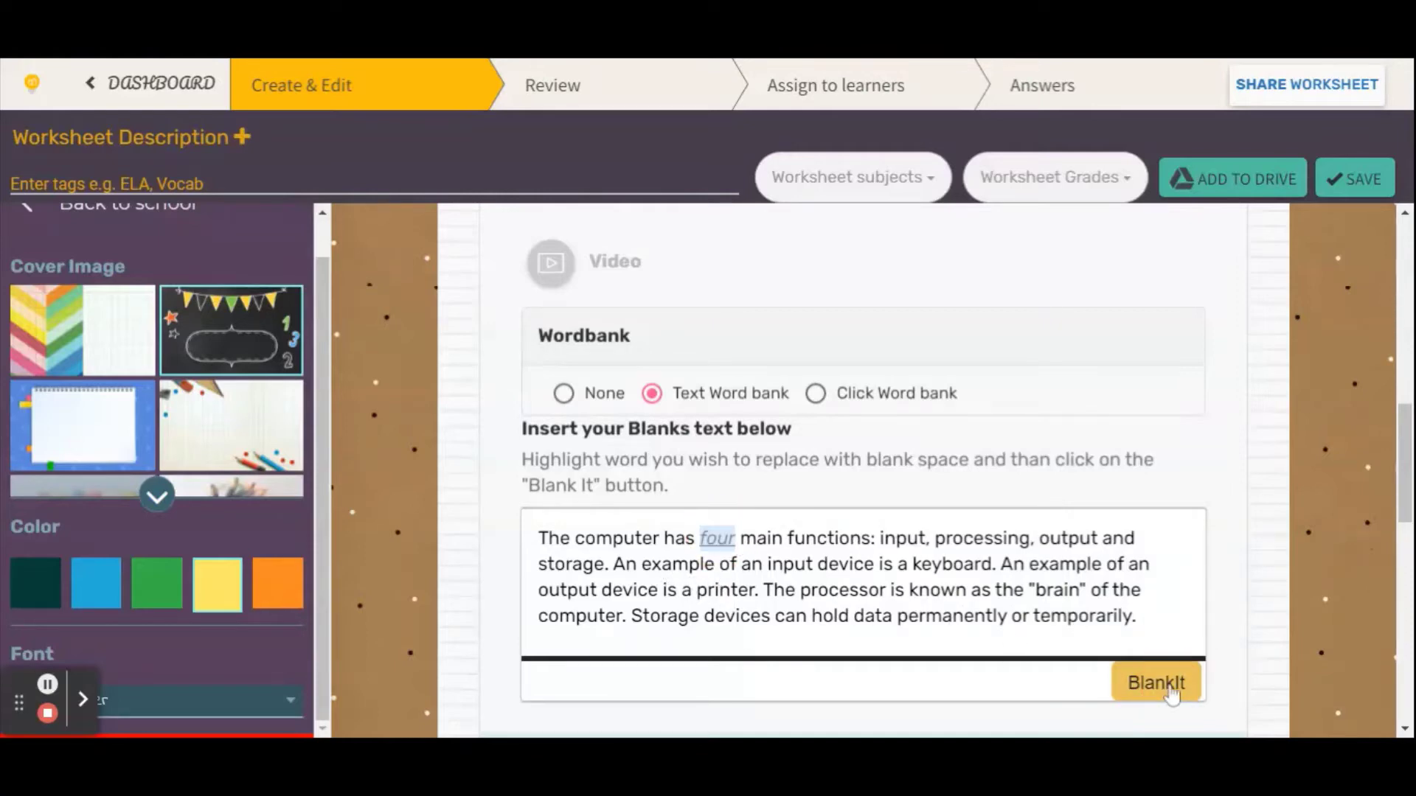
- Make "processing", "storage", the "input" before "device" and the "output" before "device" blanks in the paragraph
double_click(988, 541)
left_click(1164, 689)
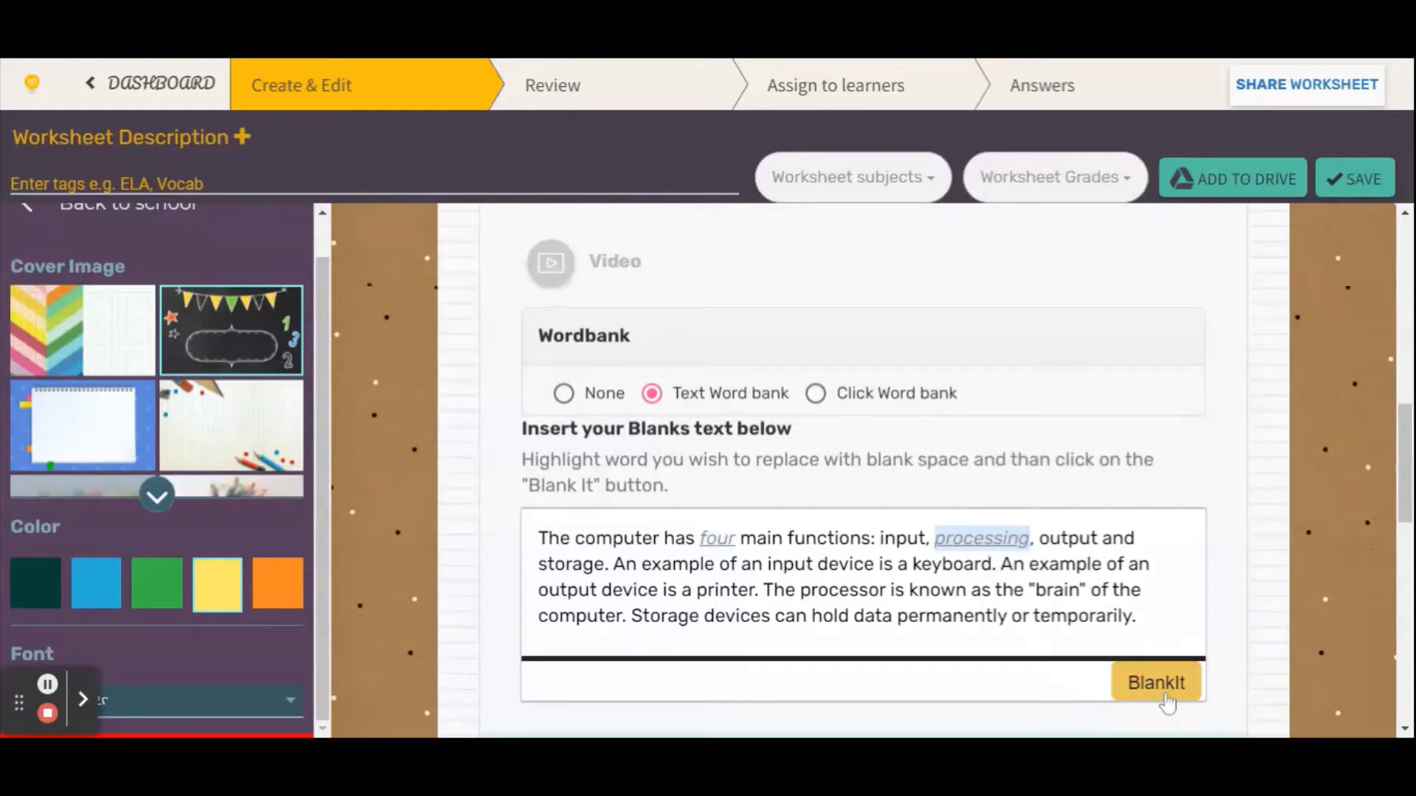
double_click(558, 566)
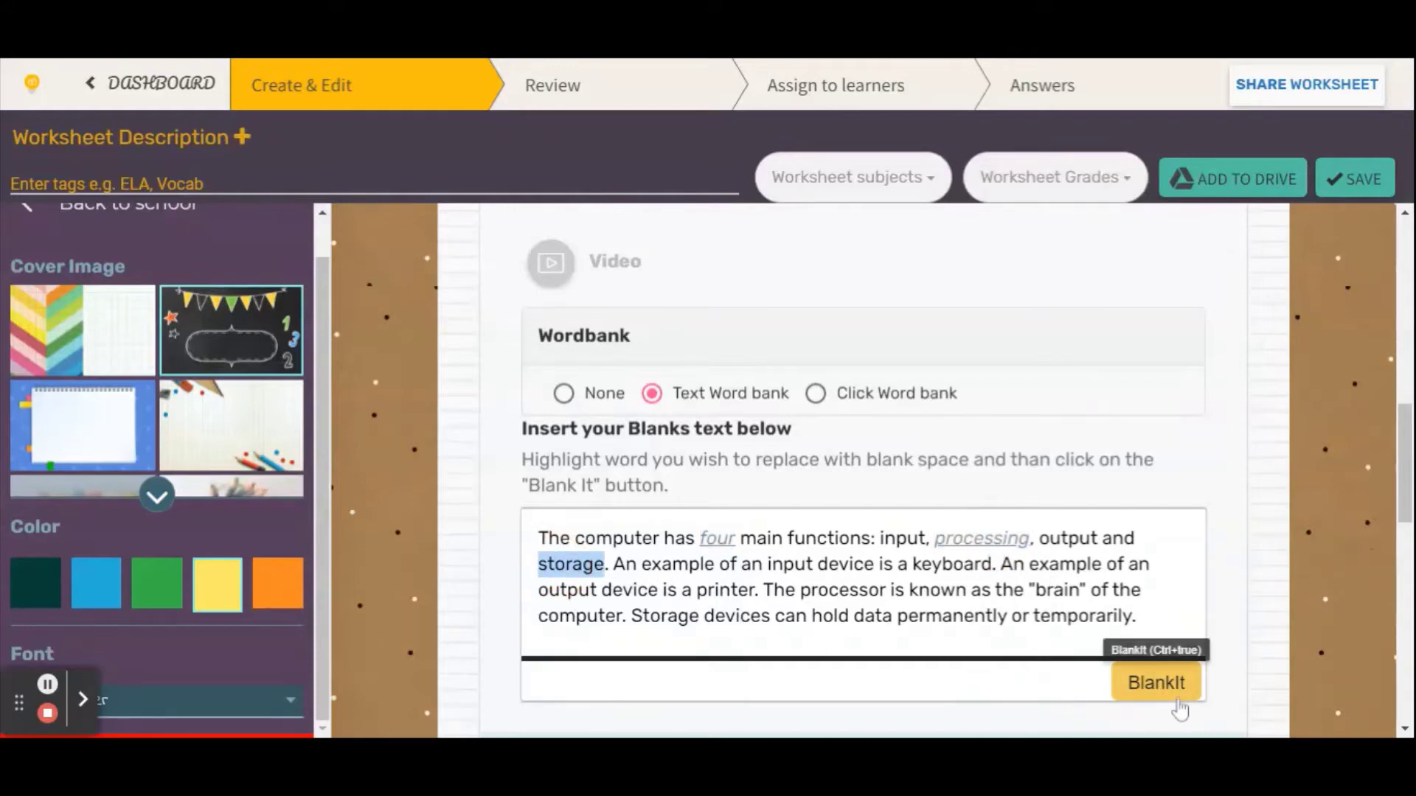
left_click(1154, 685)
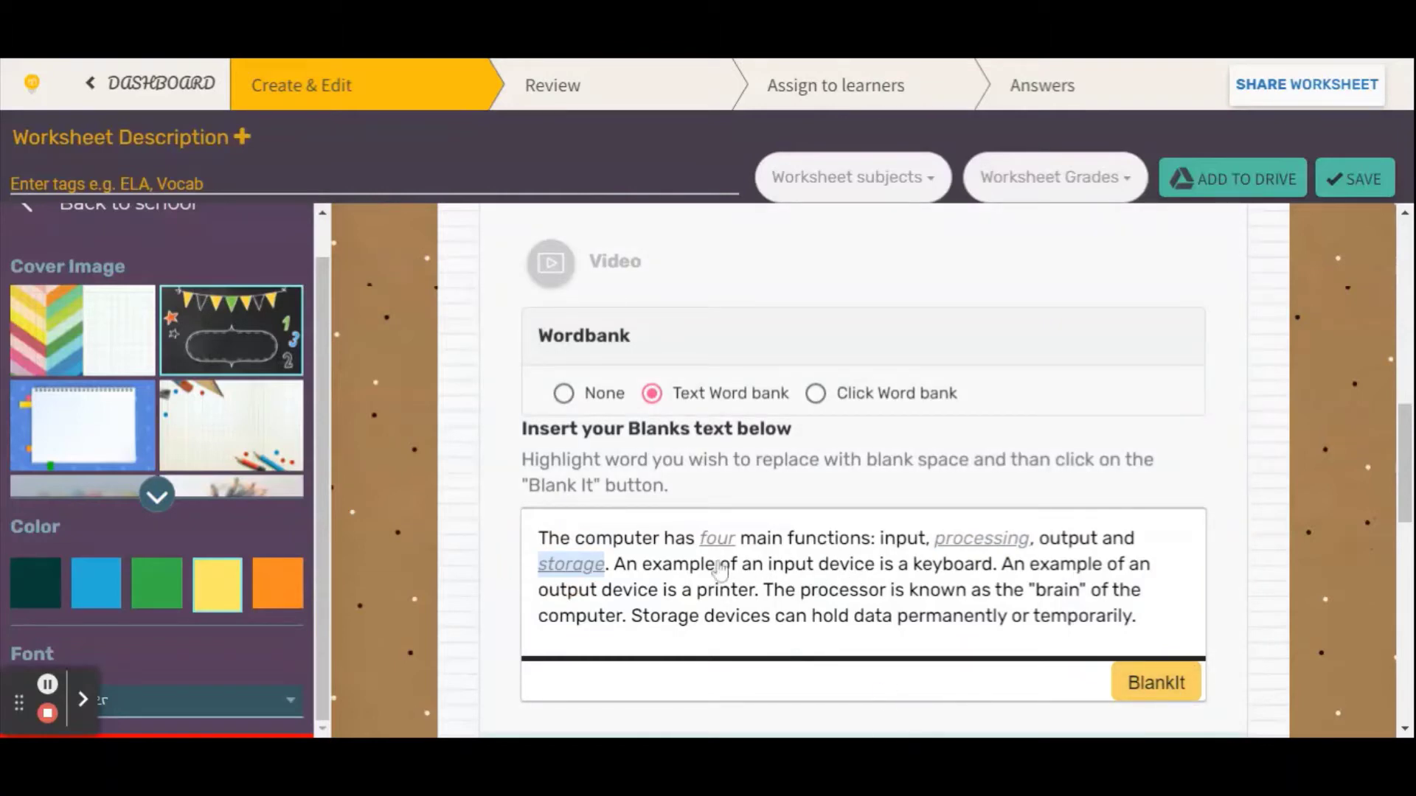
double_click(789, 566)
left_click(1117, 680)
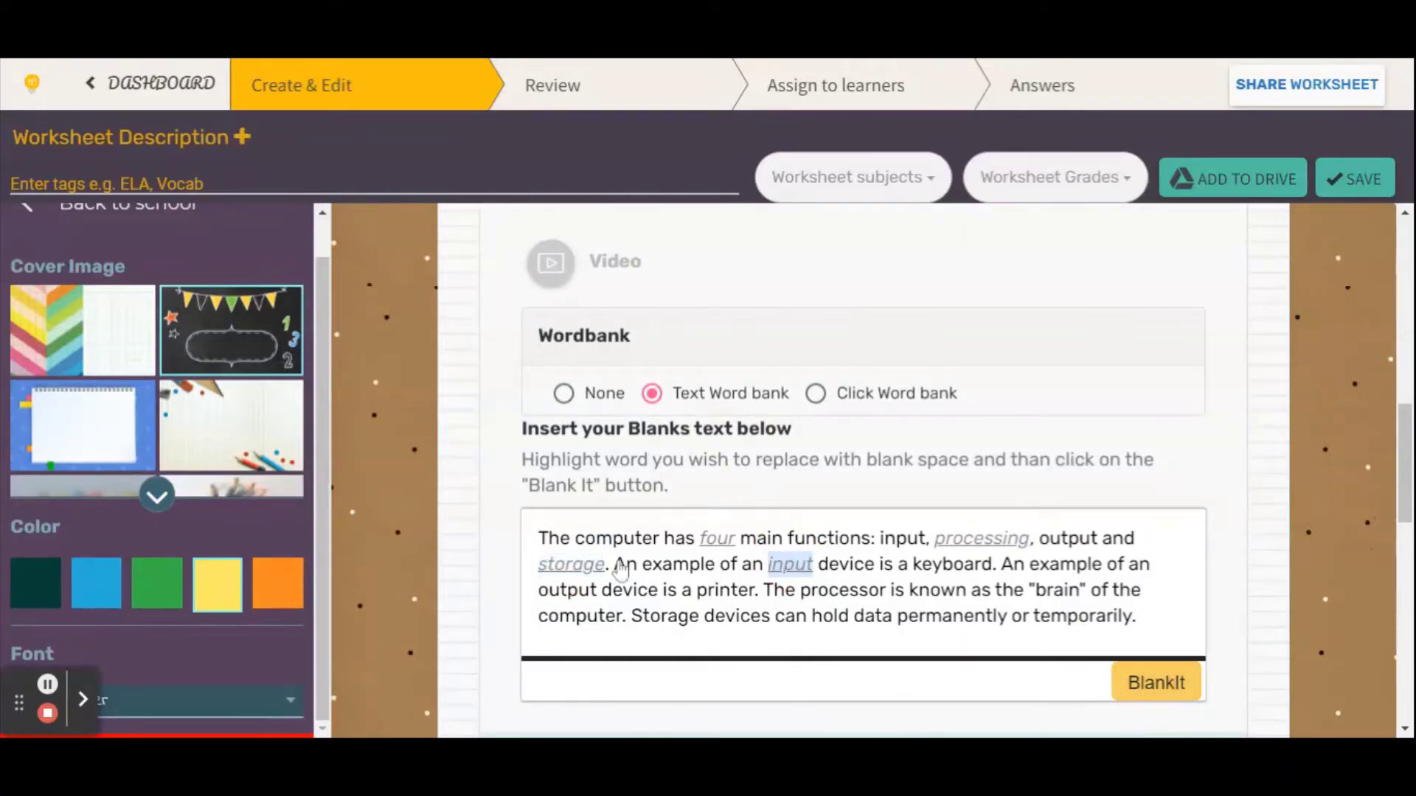
double_click(568, 591)
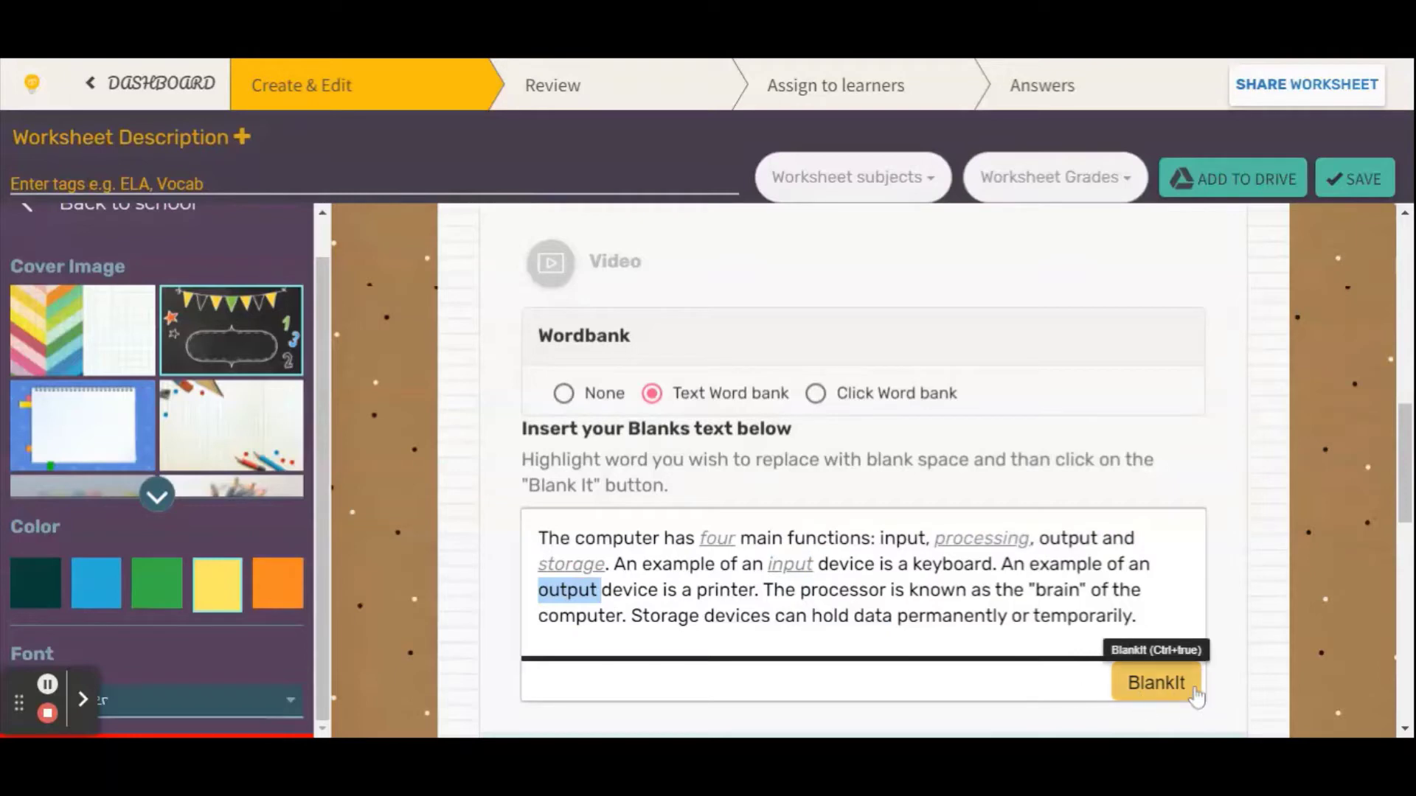
left_click(1180, 684)
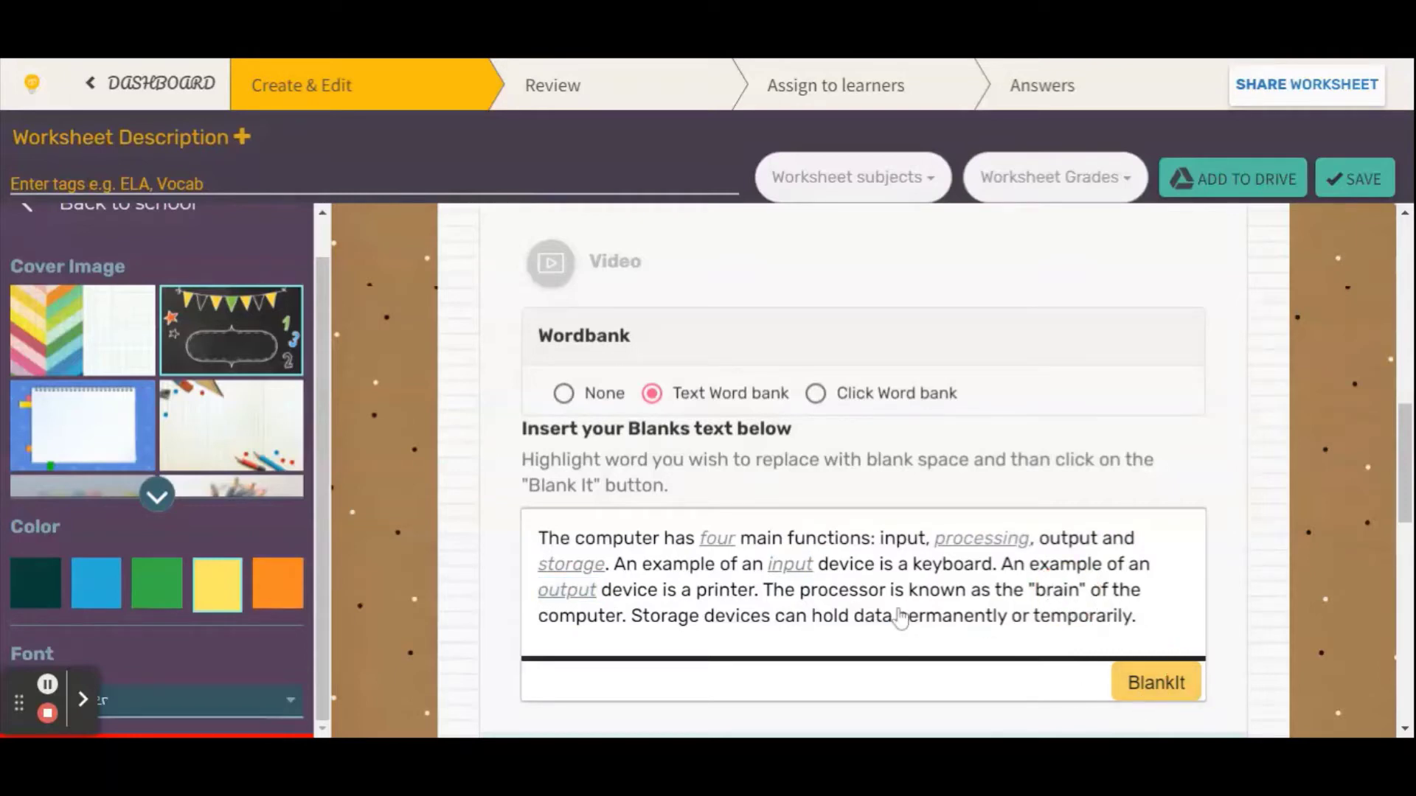
- Make "brain" and the word "devices" after "Storage" blanks, and finish editing the Blanks activity
double_click(856, 590)
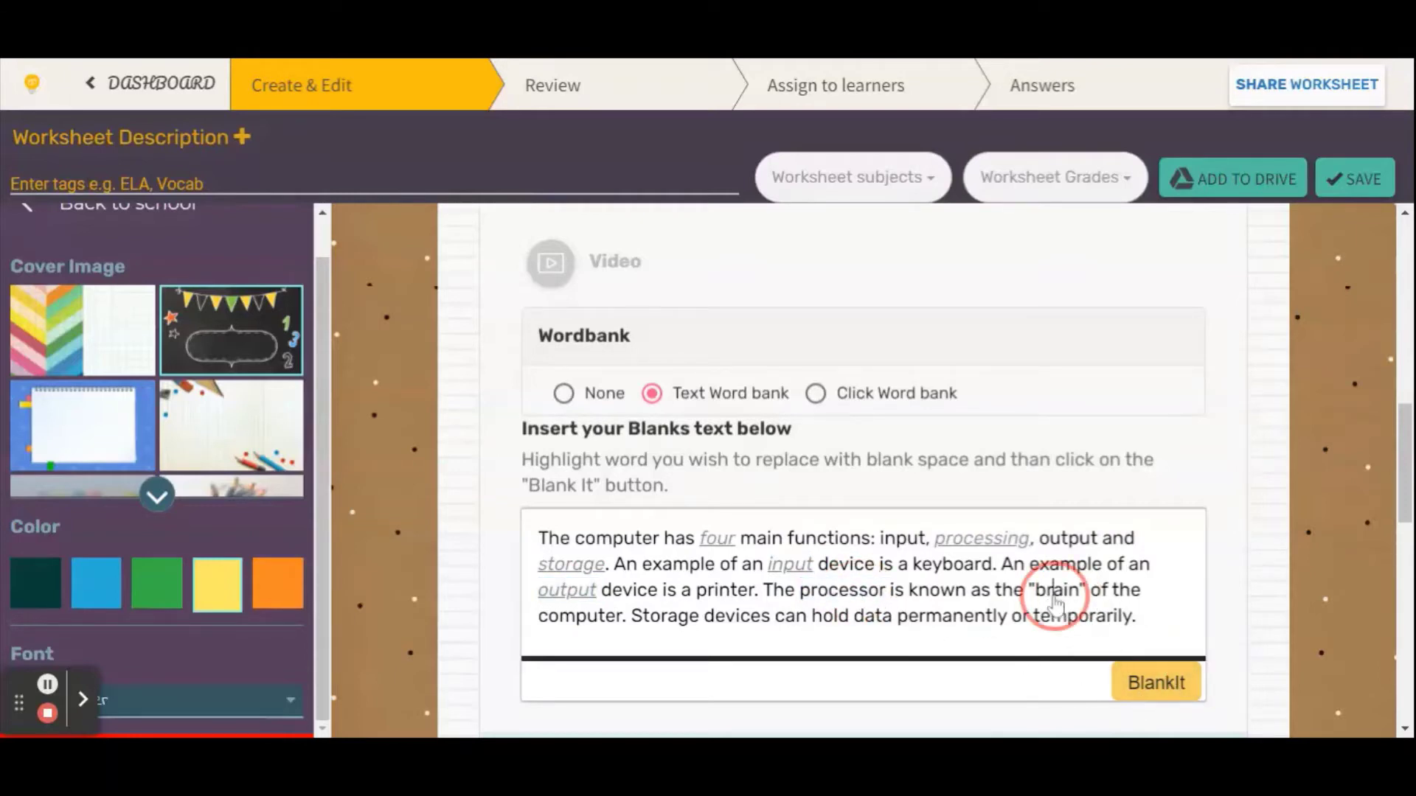
double_click(1056, 590)
left_click(1148, 689)
double_click(744, 623)
left_click(1157, 686)
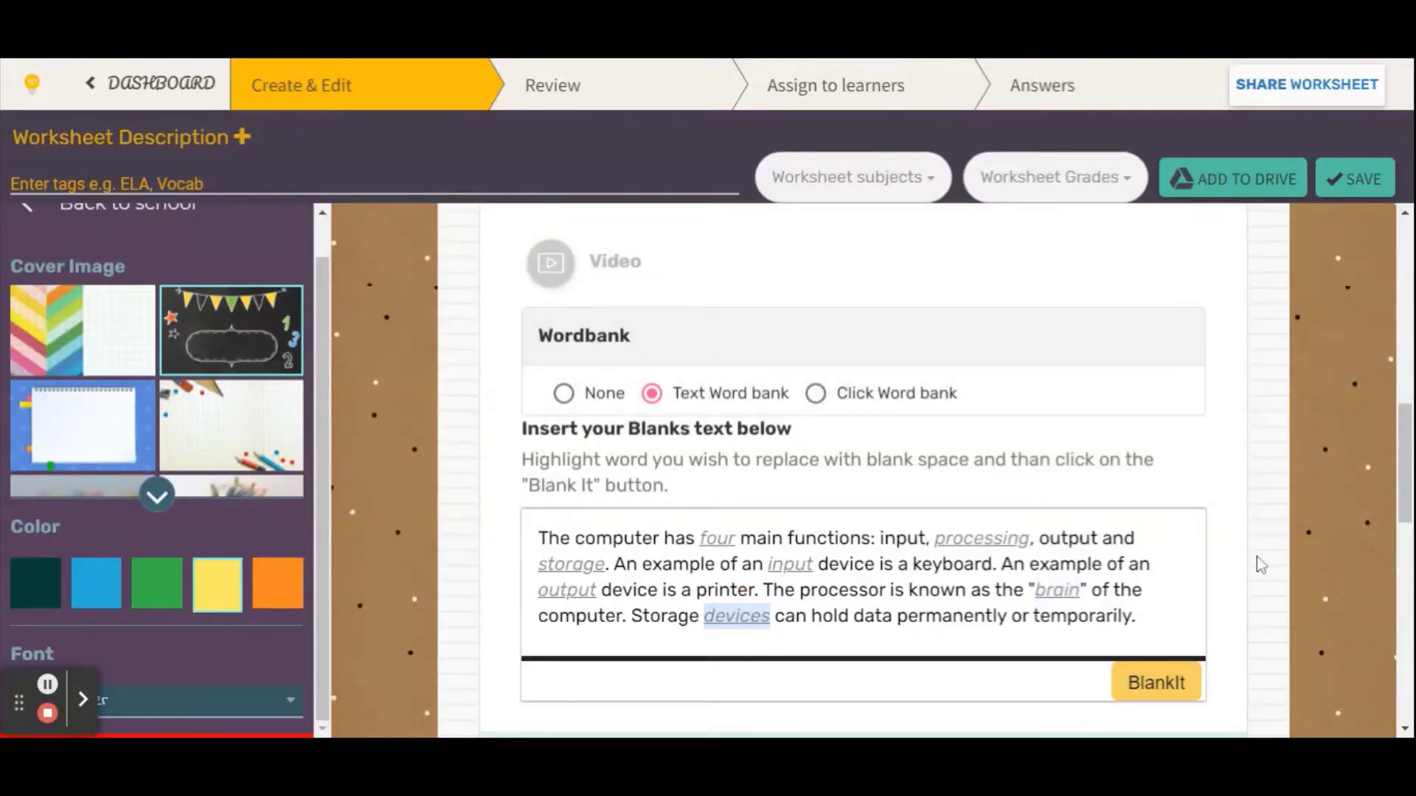
scroll(1257, 556, "down", 2)
scroll(1256, 556, "down", 4)
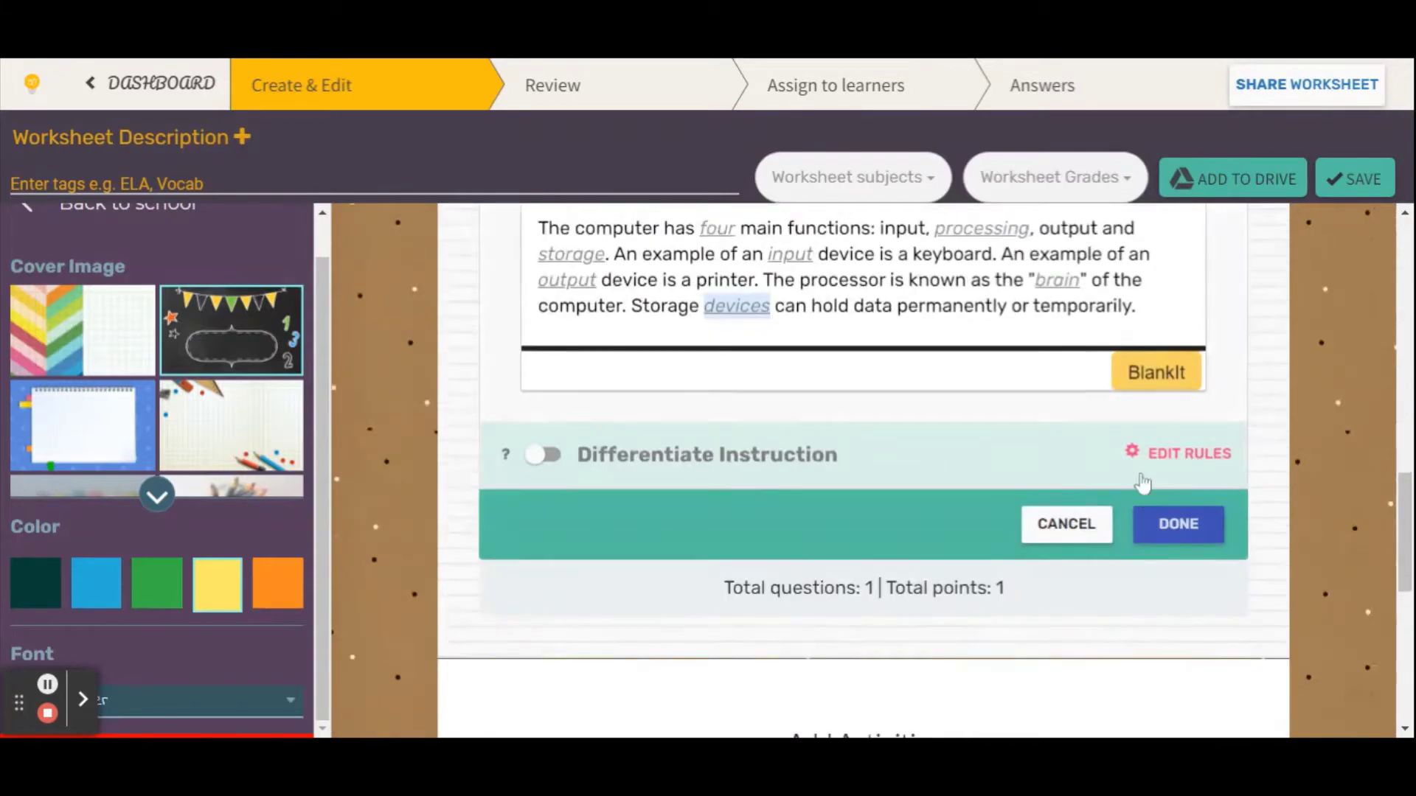
left_click(1168, 525)
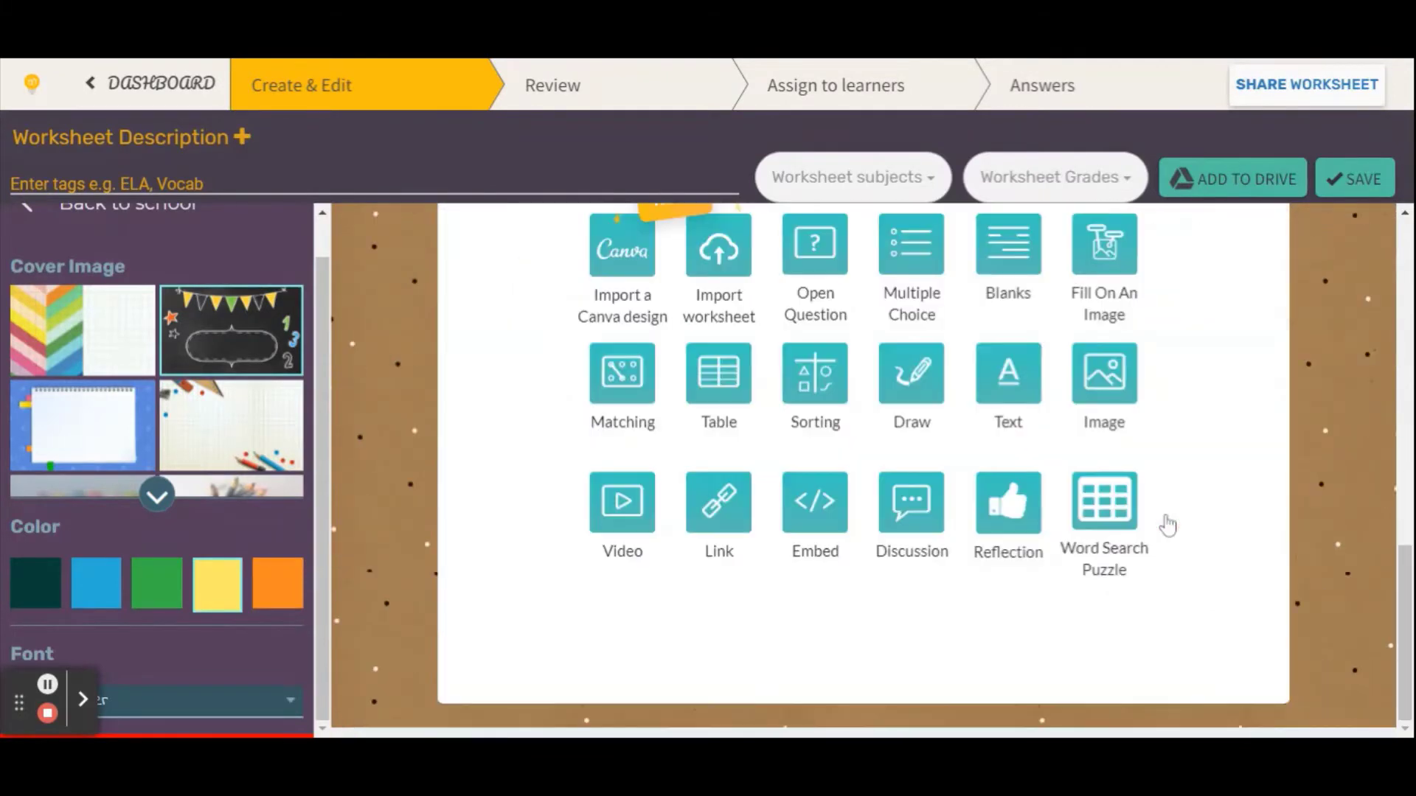
- Add a Fill On An Image activity to the worksheet using the photo of a desktop computer with keyboard, mouse and speakers
scroll(1167, 525, "up", 10)
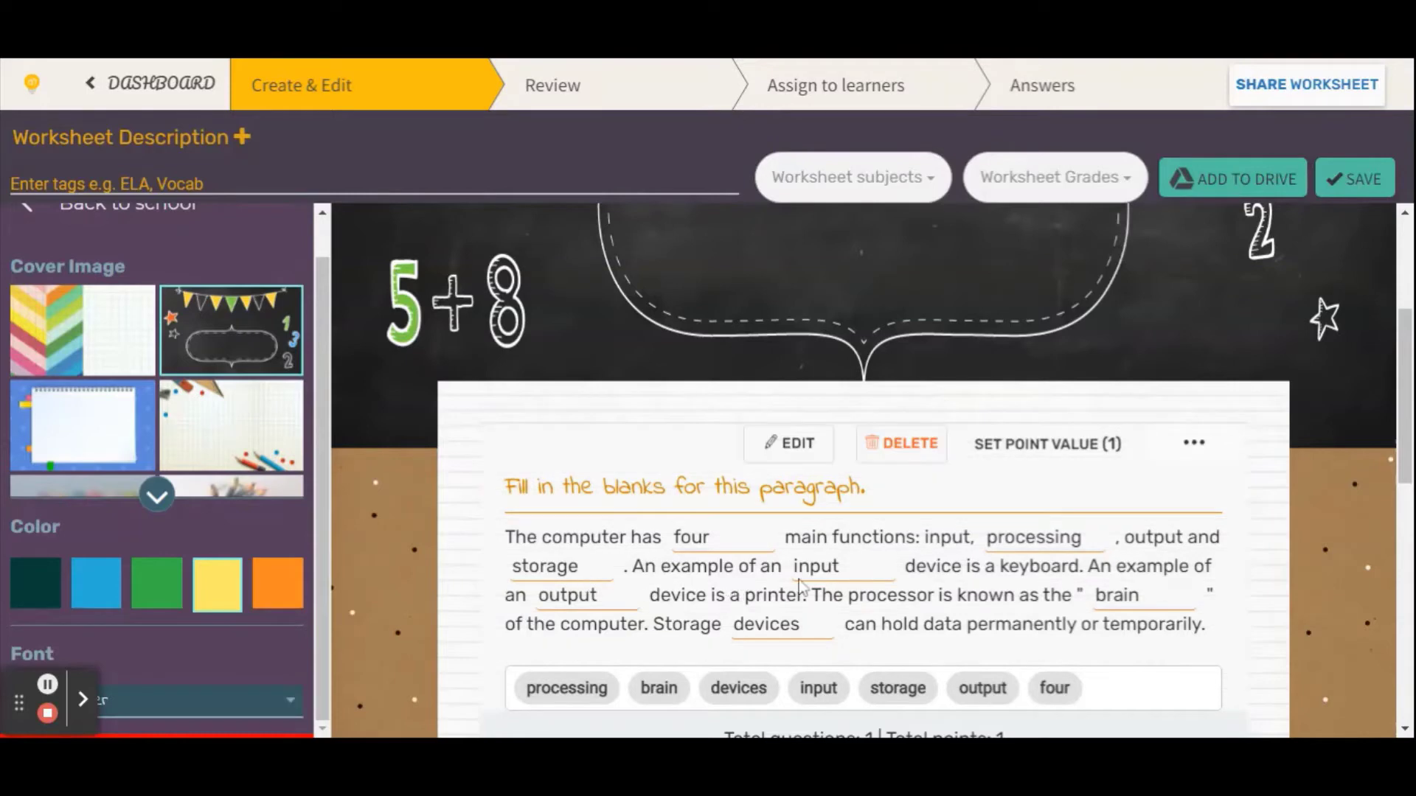
scroll(748, 550, "down", 1)
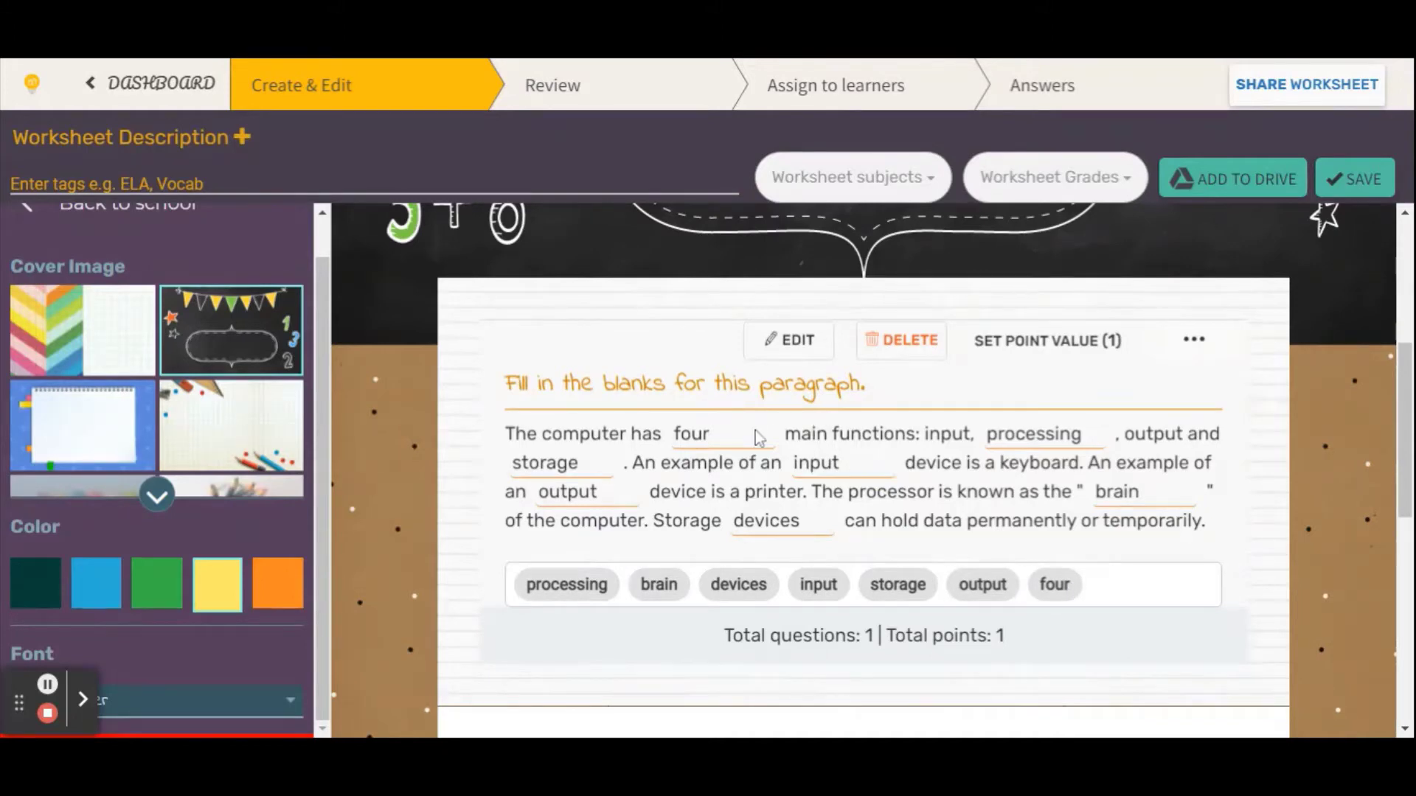
scroll(829, 458, "down", 7)
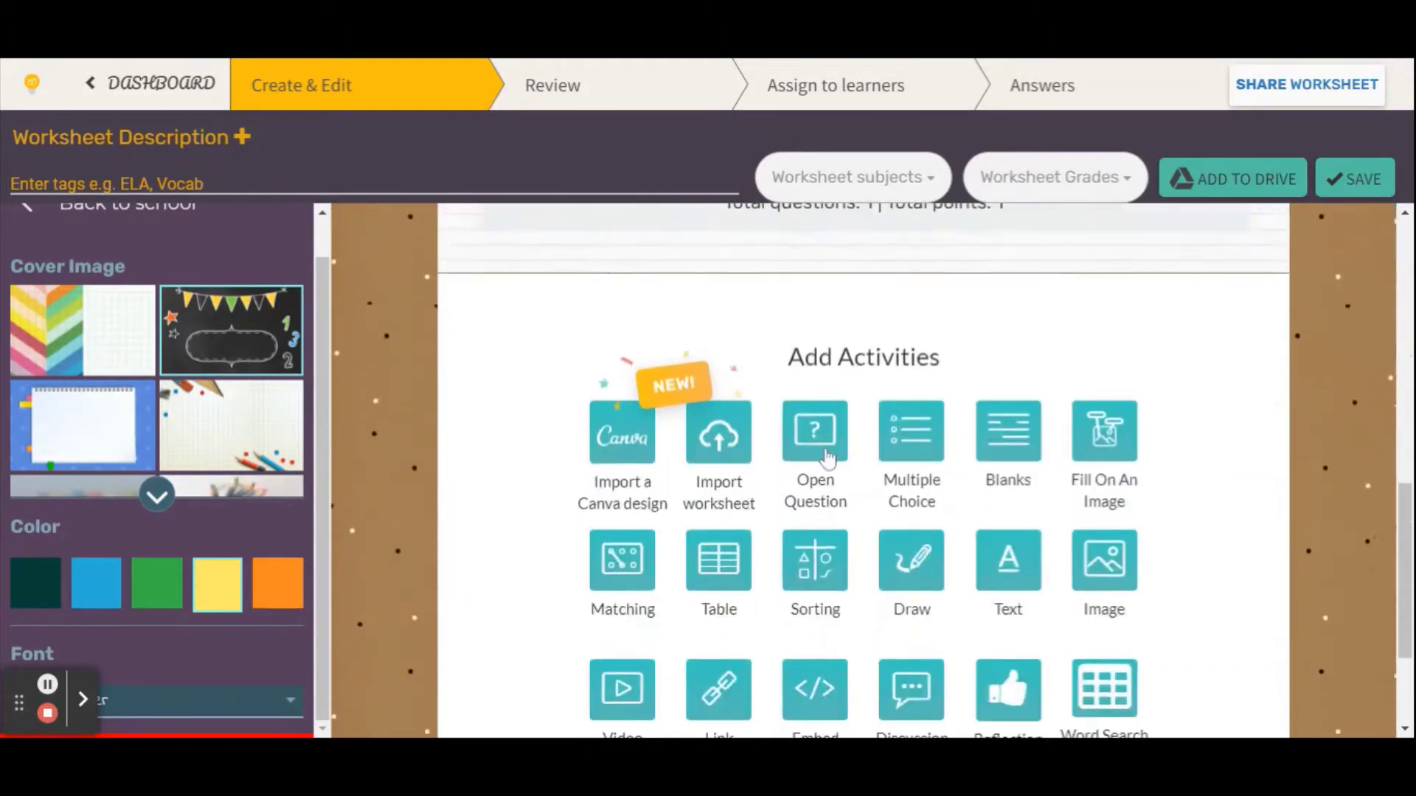
left_click(1113, 373)
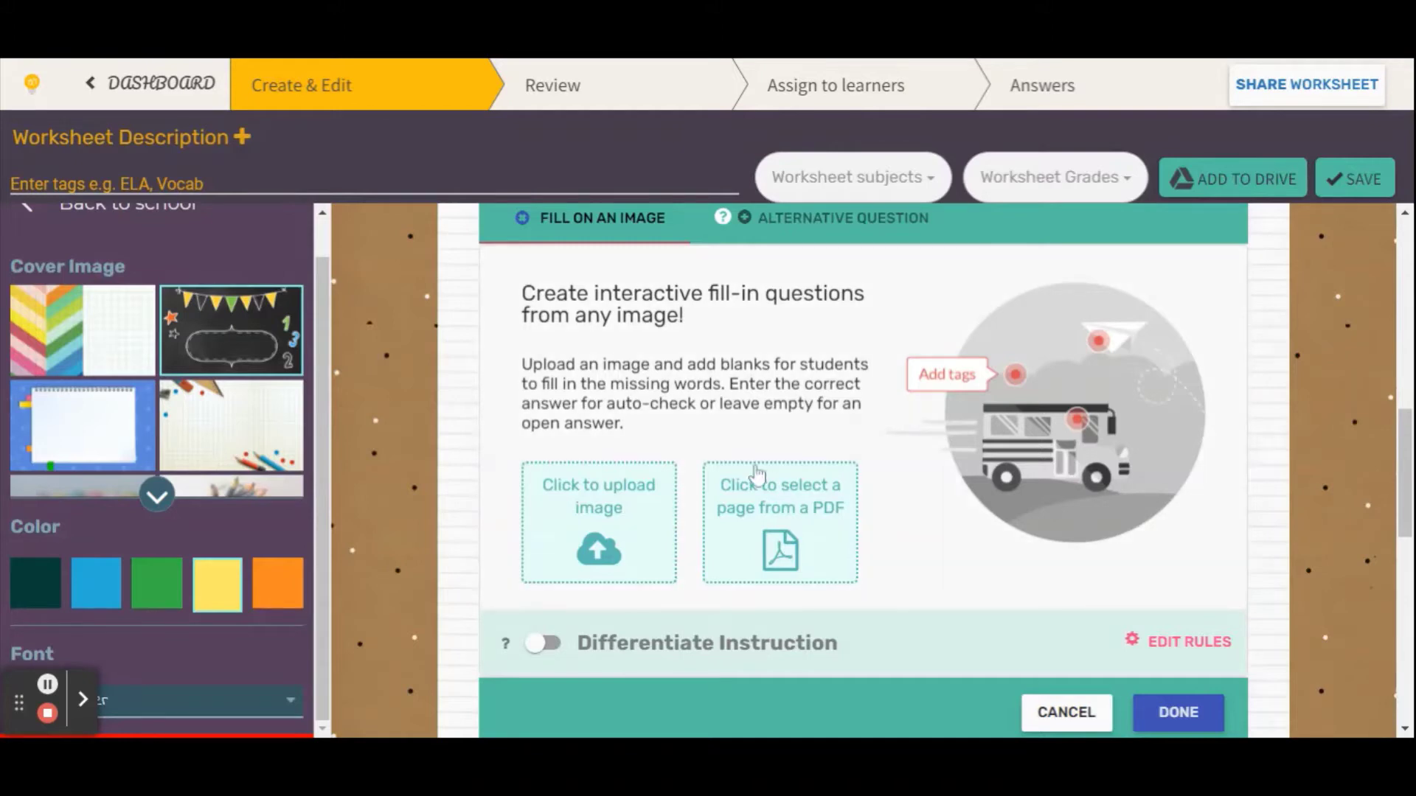
left_click(850, 496)
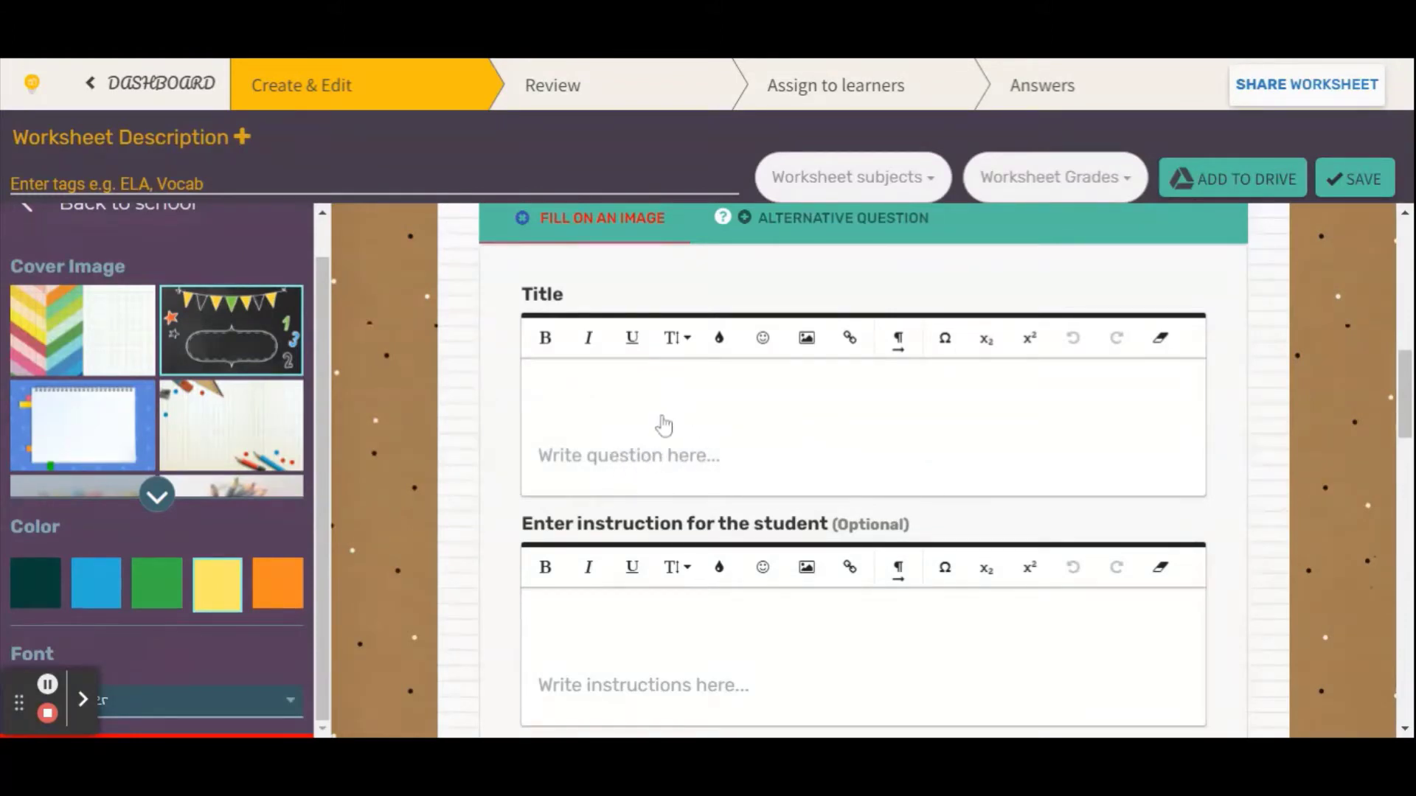
- Enter "Label this picture." as the student instructions of the Fill On An Image activity
left_click(666, 652)
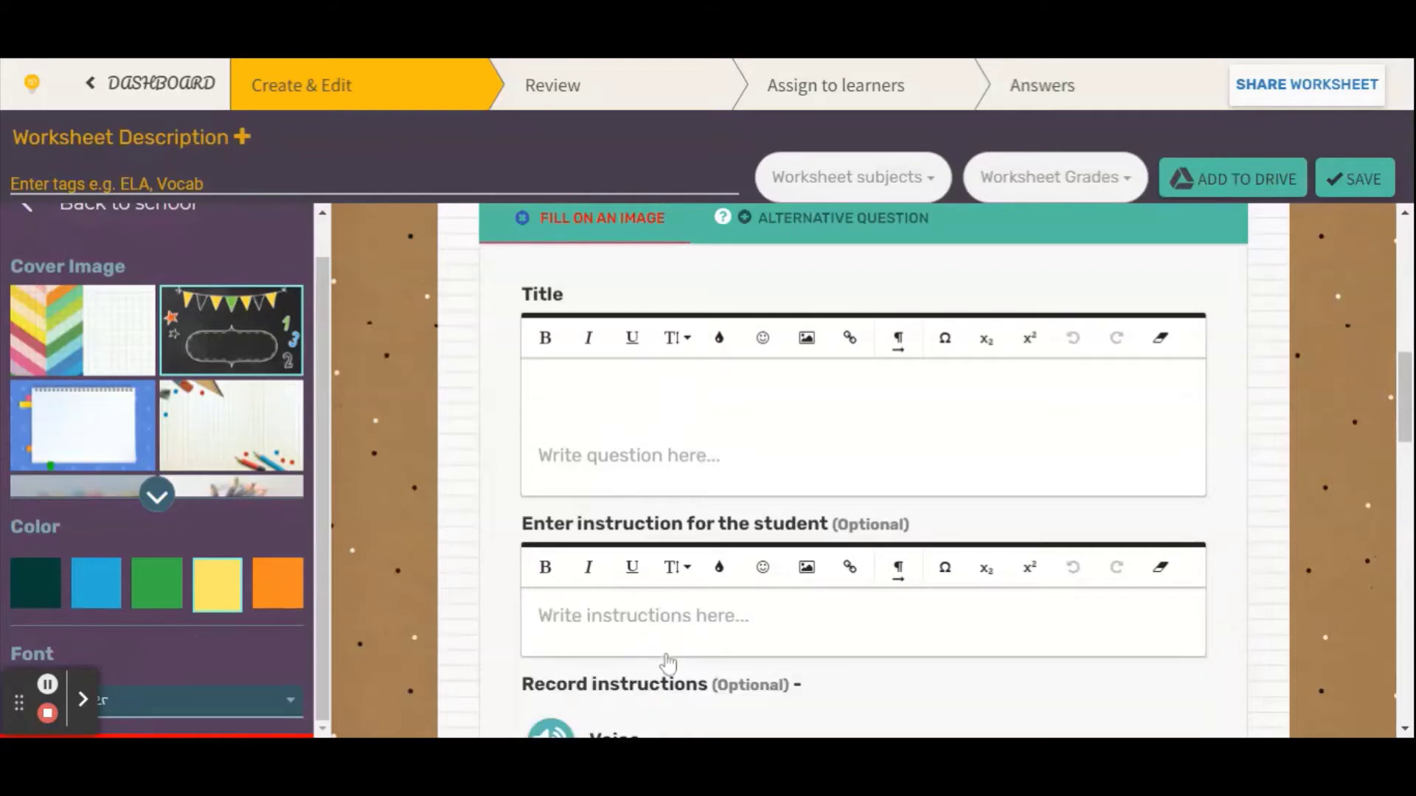
type("Labe l")
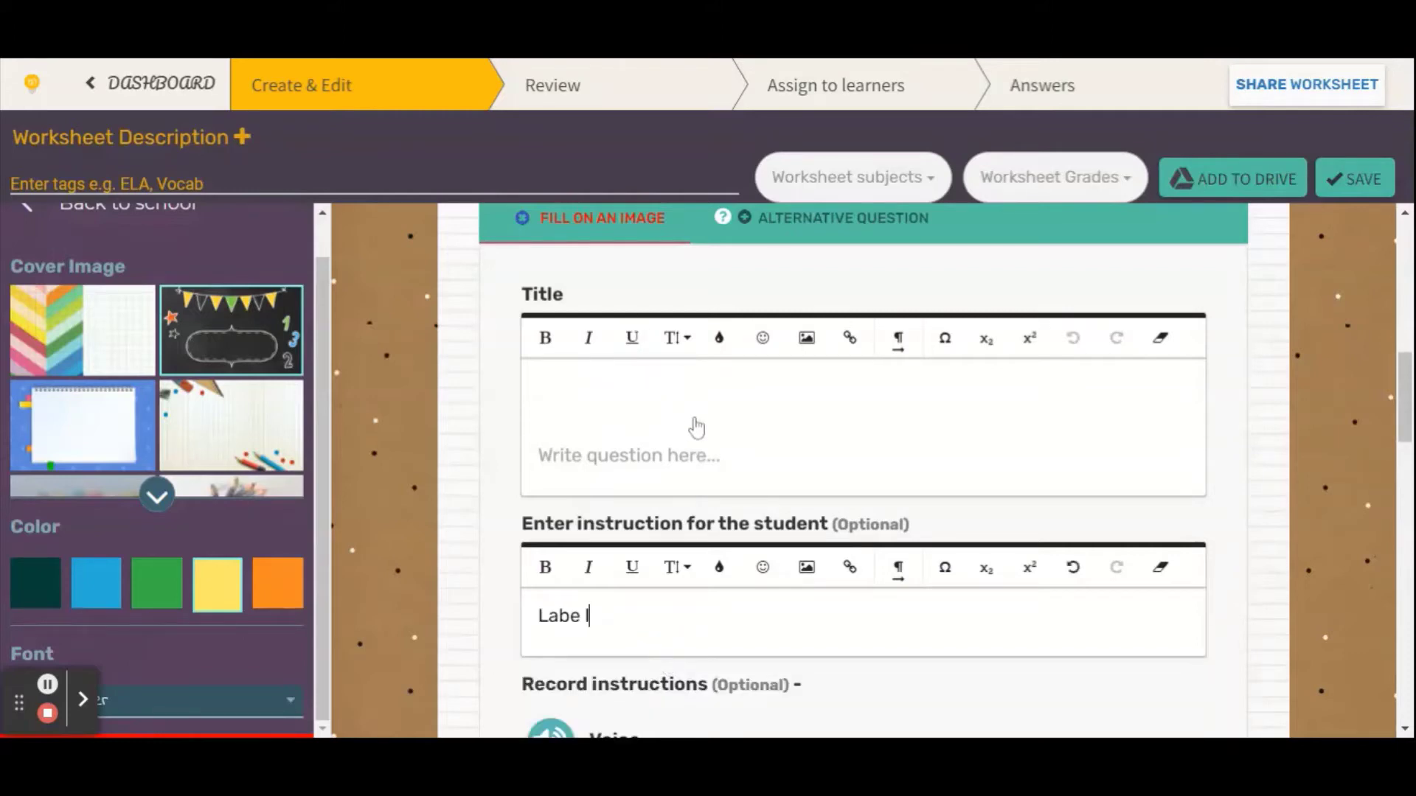
key("BackSpace")
type("l this picture")
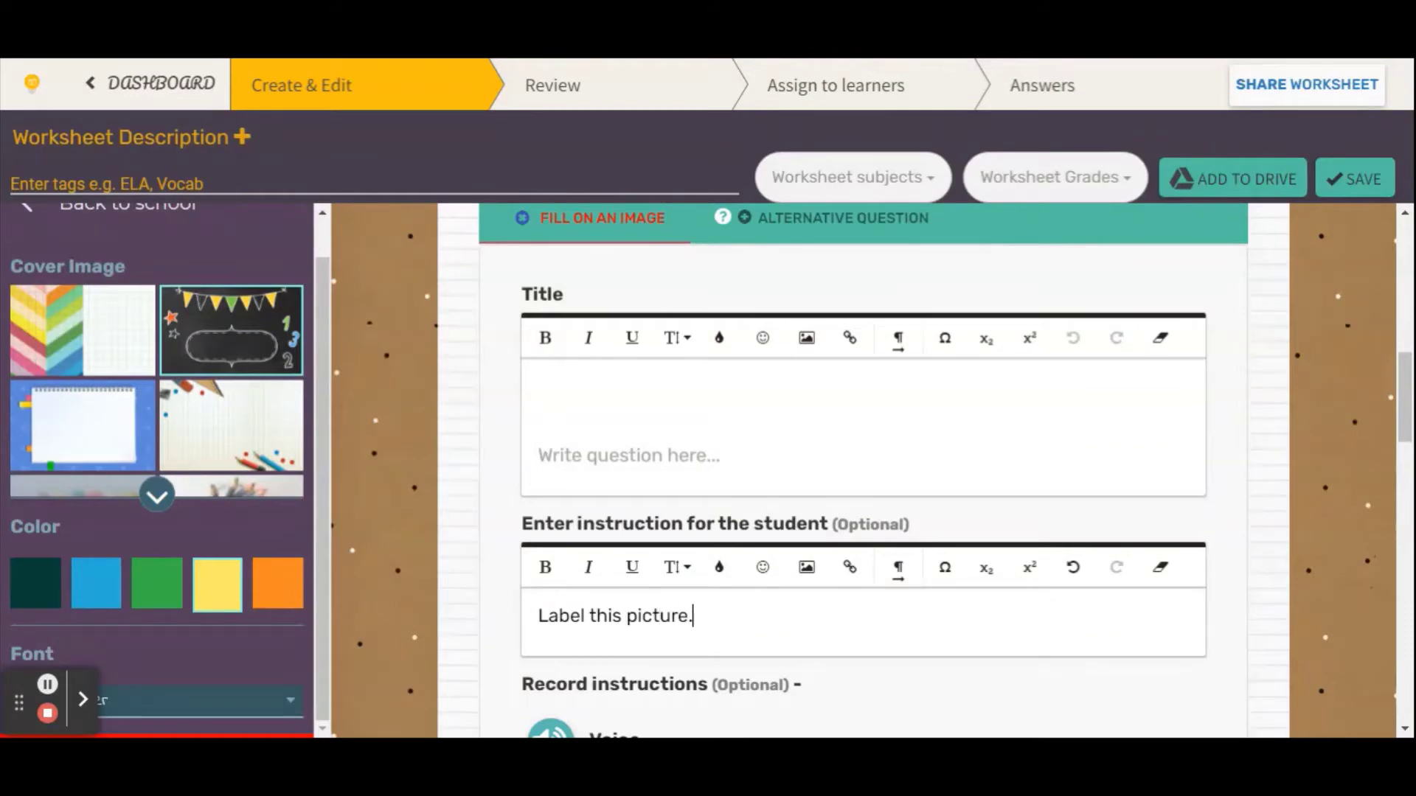
type(".")
- Place a tag with the answer "screen" on the monitor and one with "speaker" on the speaker left of it
scroll(695, 420, "down", 4)
scroll(700, 426, "down", 6)
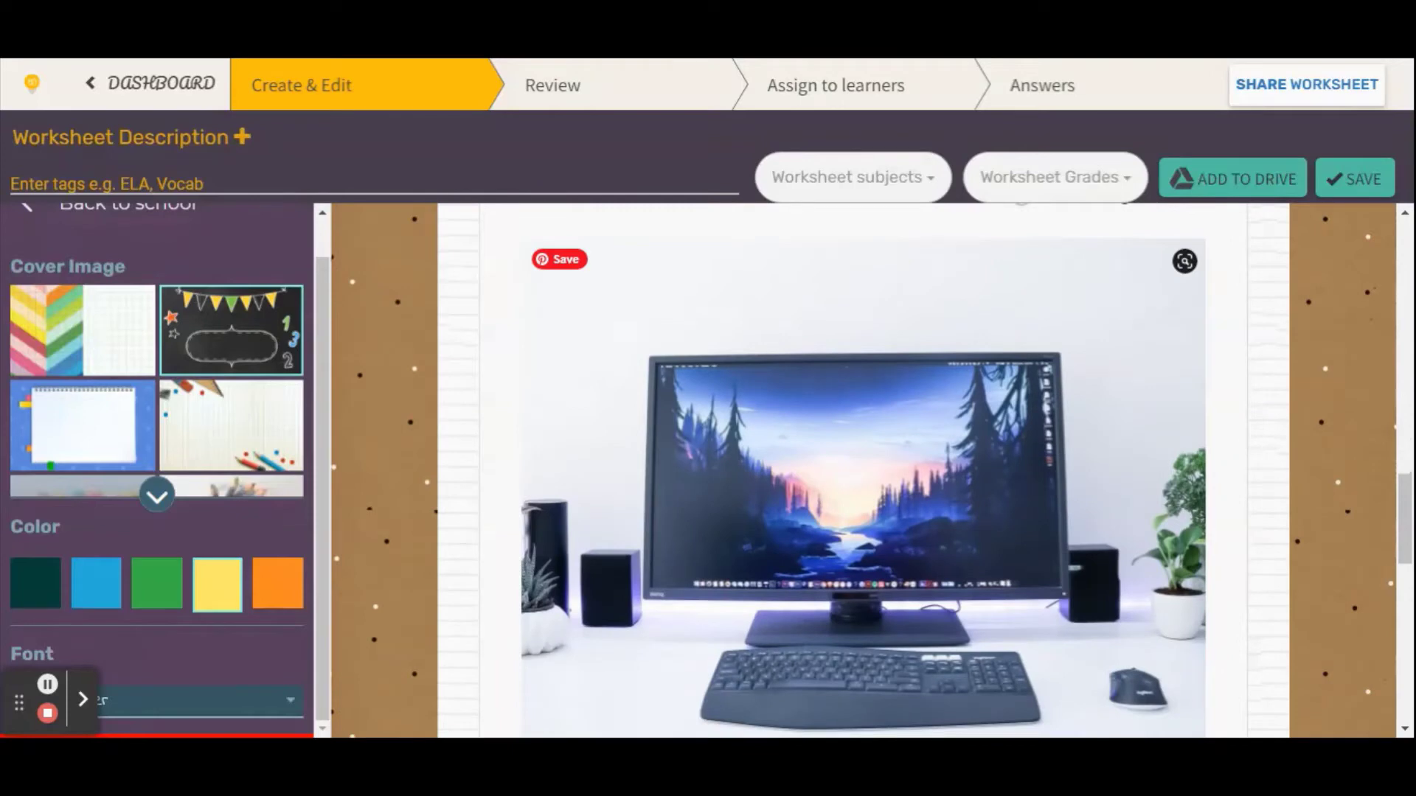
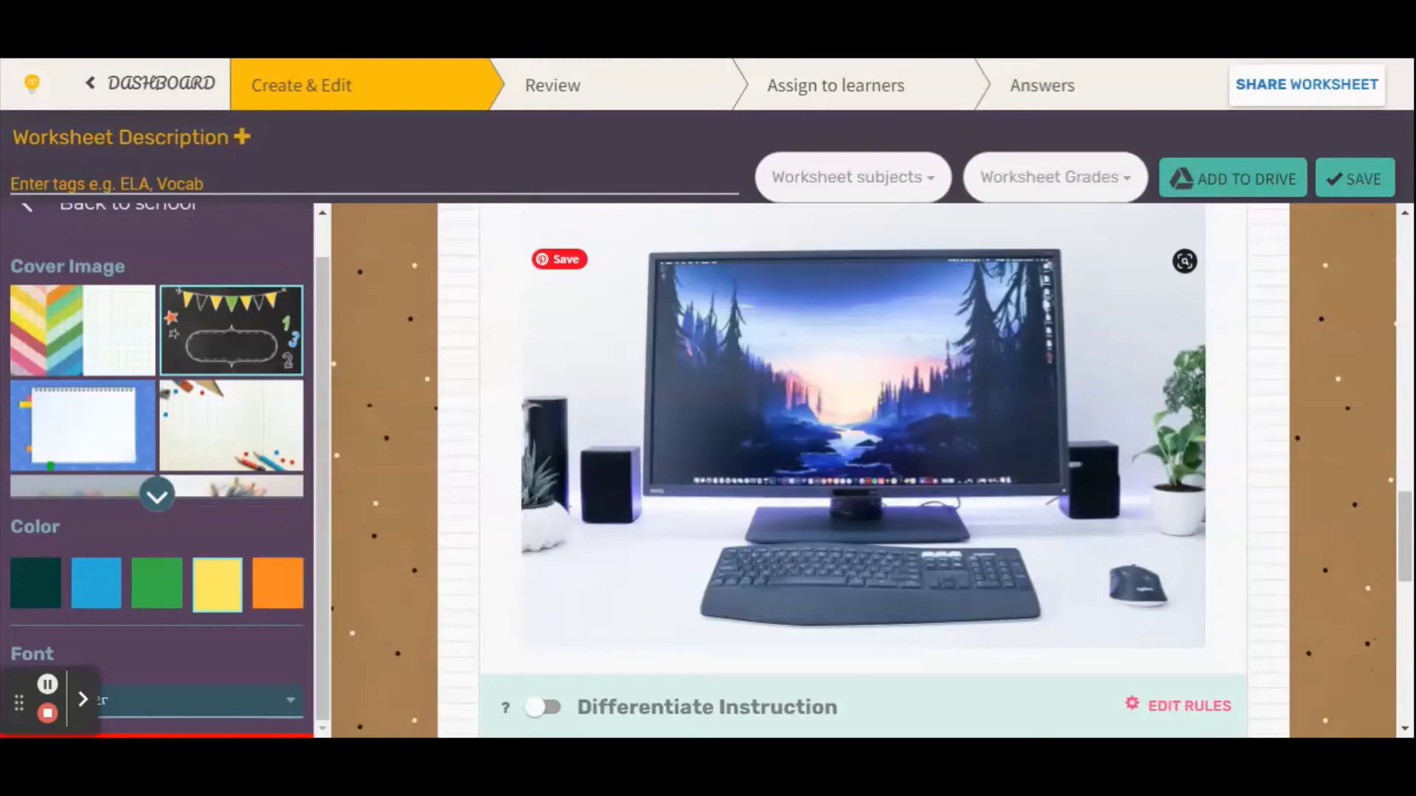
left_click(859, 379)
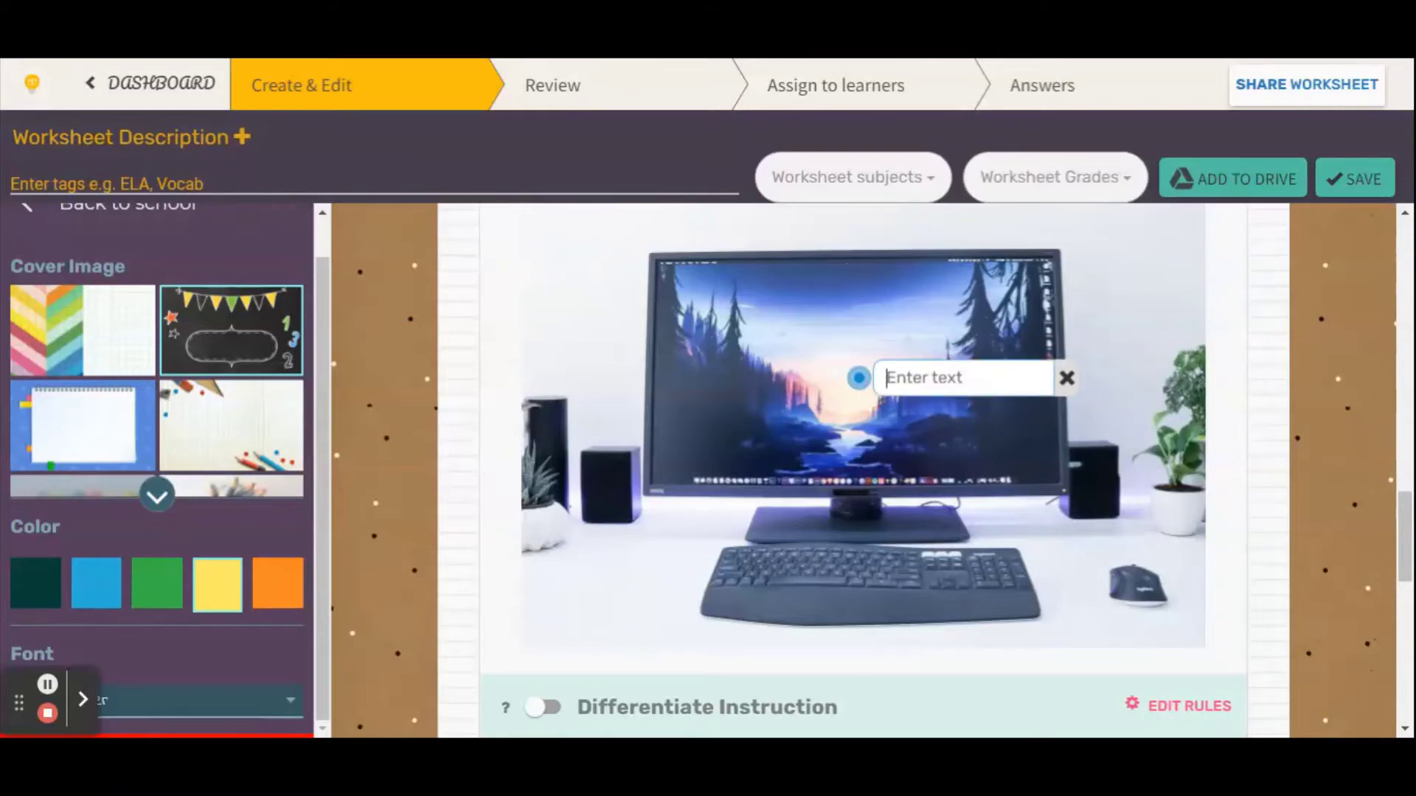
type("S")
key("BackSpace")
type("screen")
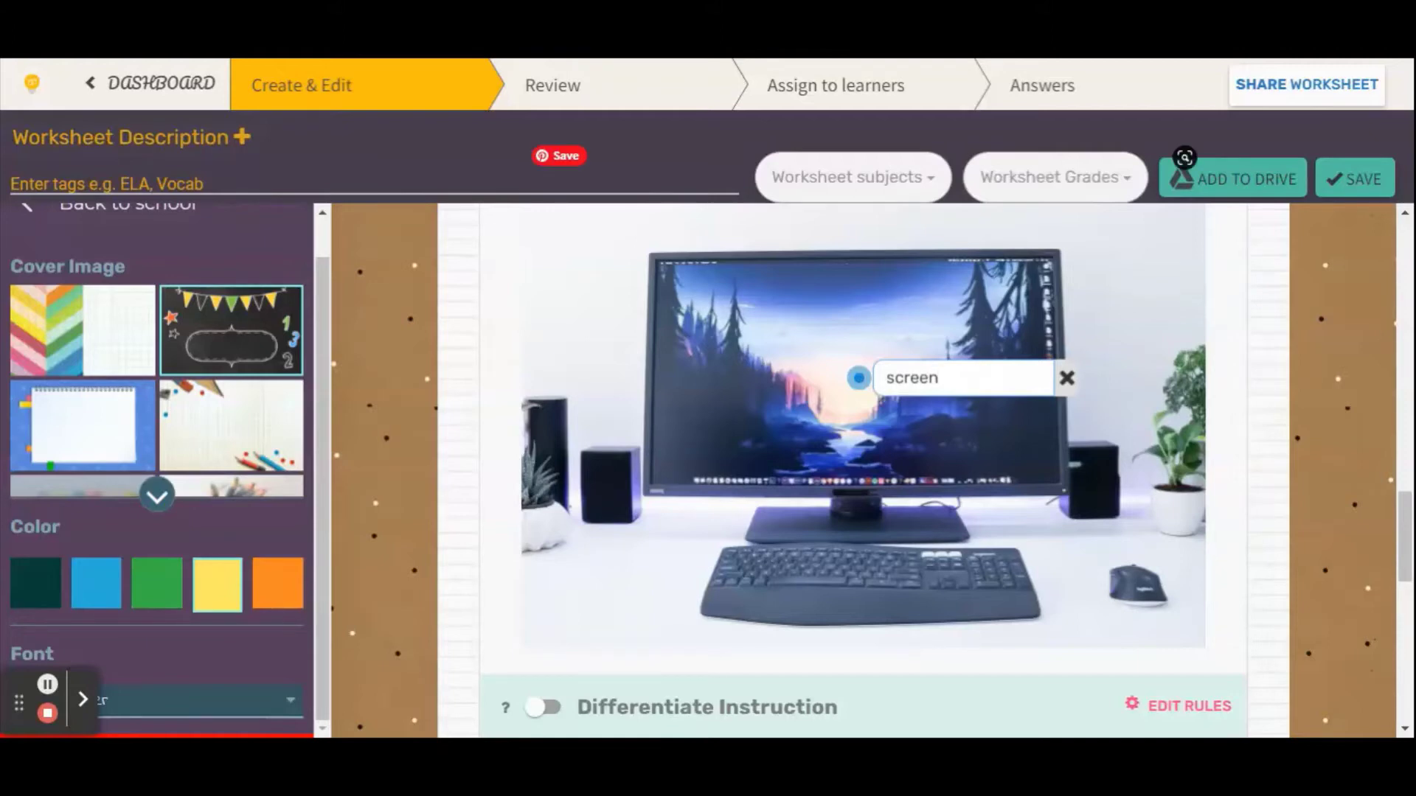
left_click(616, 487)
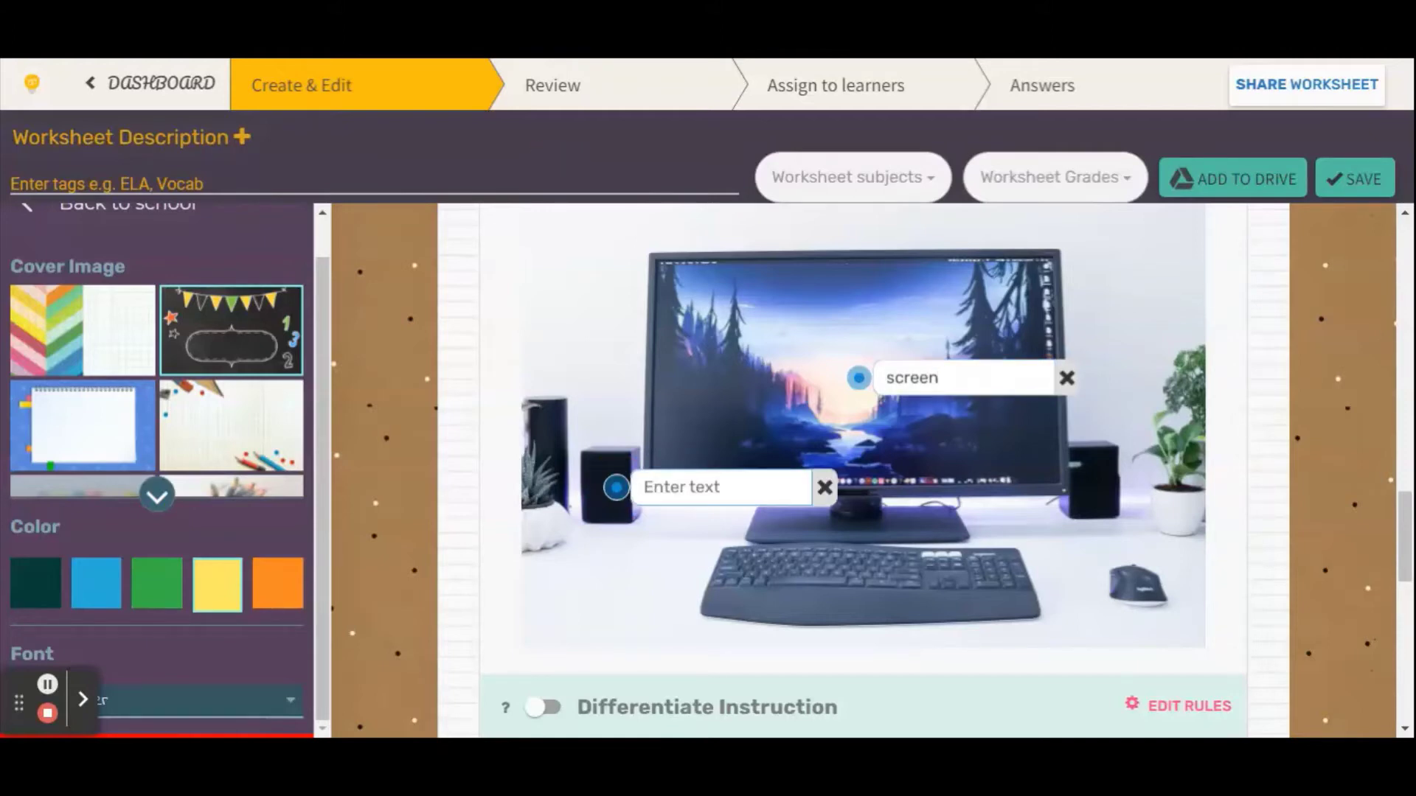
type("speaker")
- Tag the keyboard in the photo as "keyboard" and the mouse as "mouse", and finish editing the image activity
left_click(833, 582)
type("key")
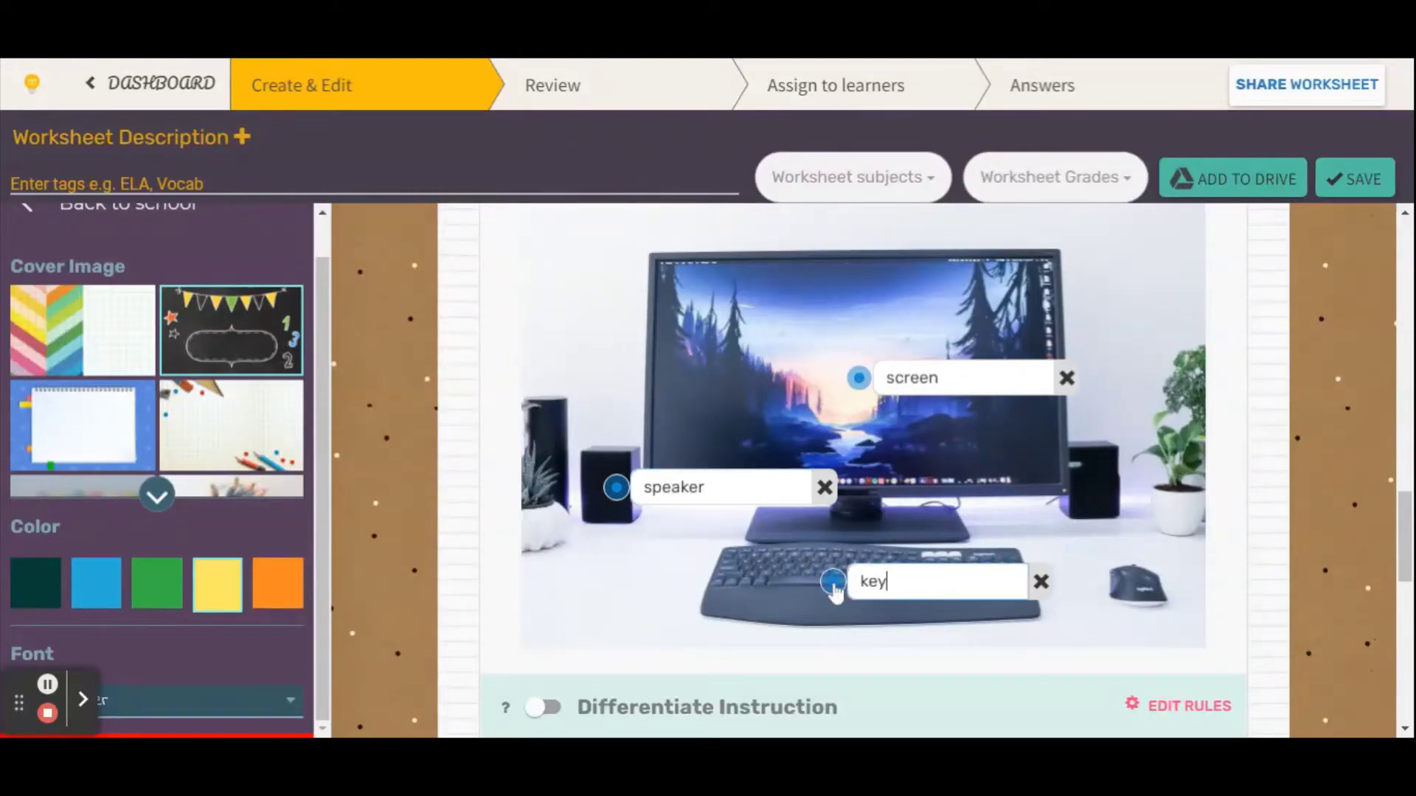
type("board")
left_click(1129, 575)
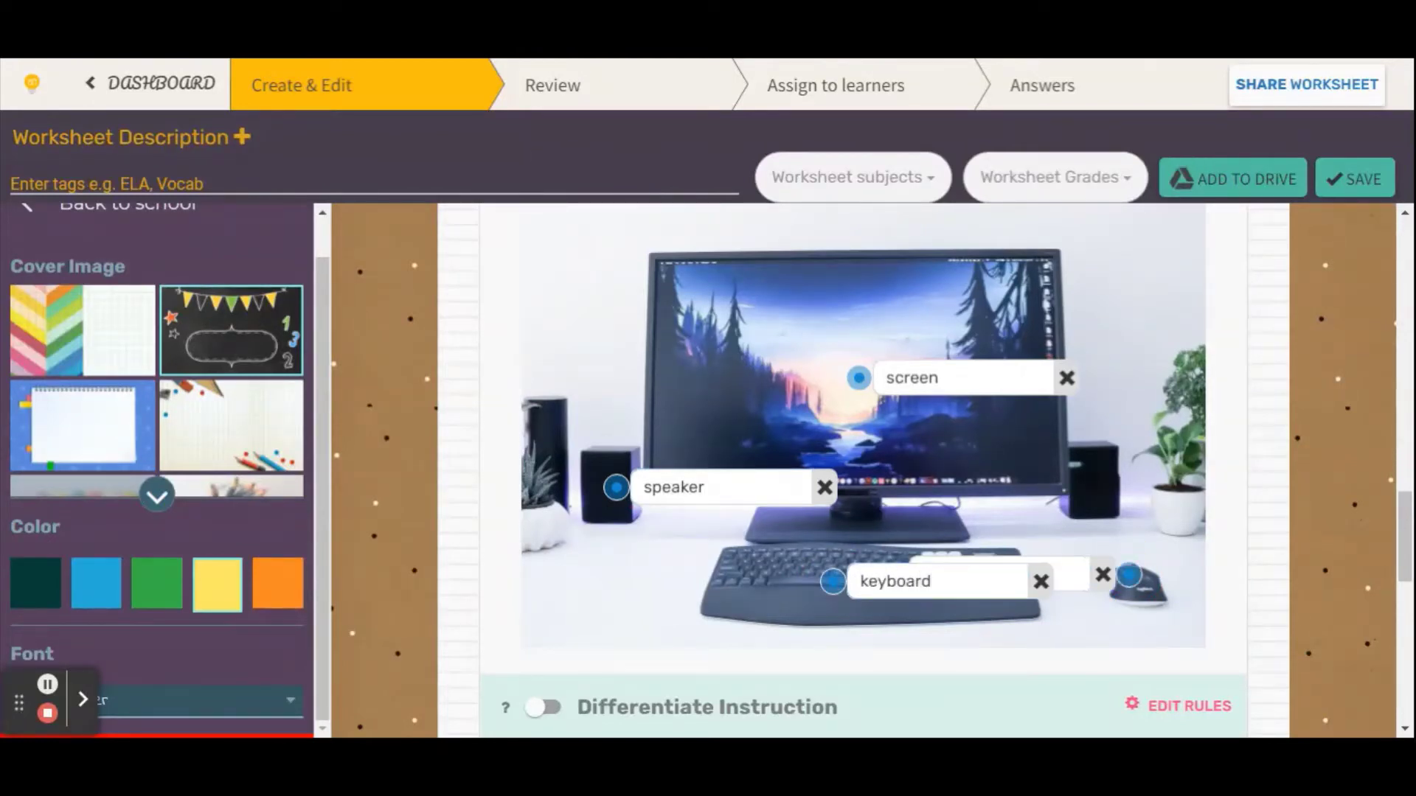
type("mouse")
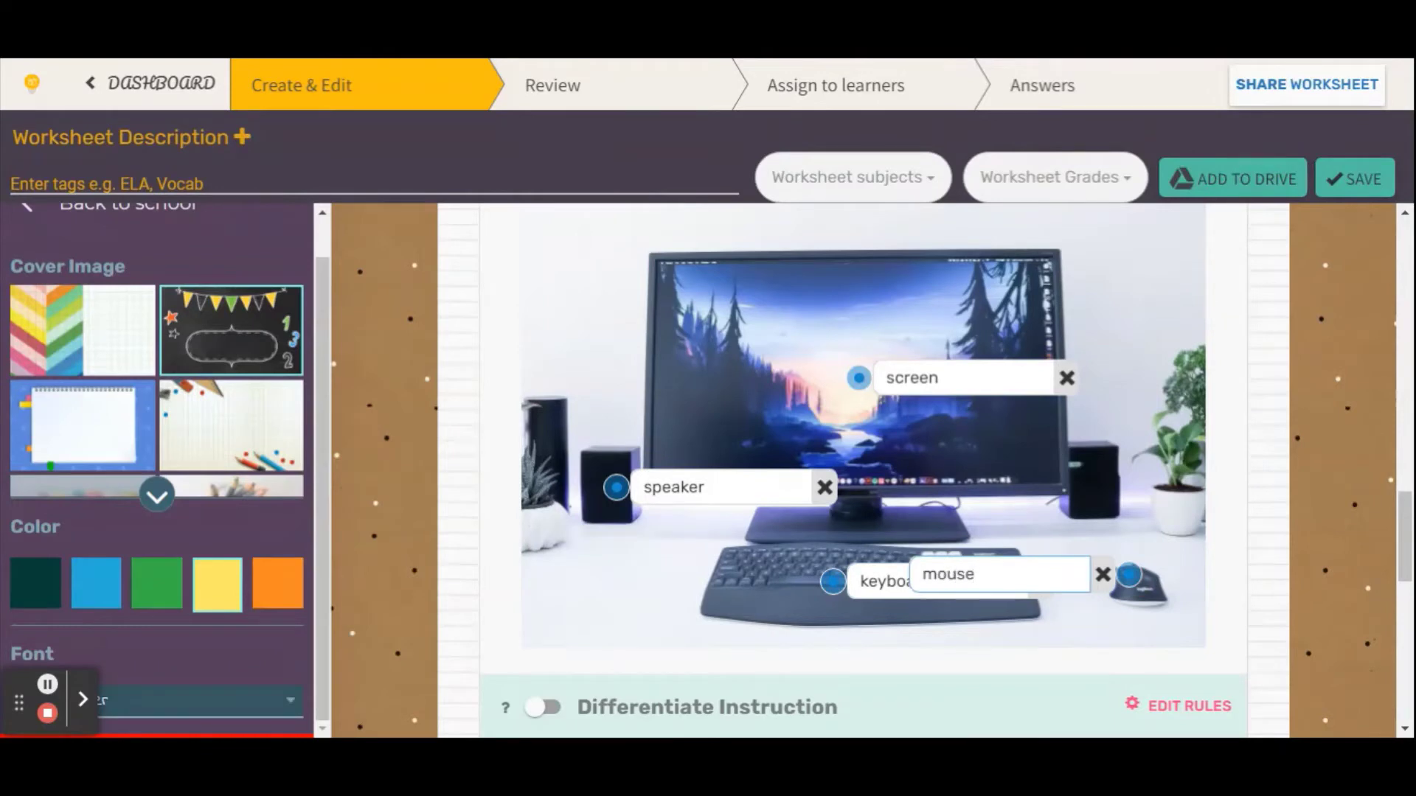
scroll(1224, 473, "up", 5)
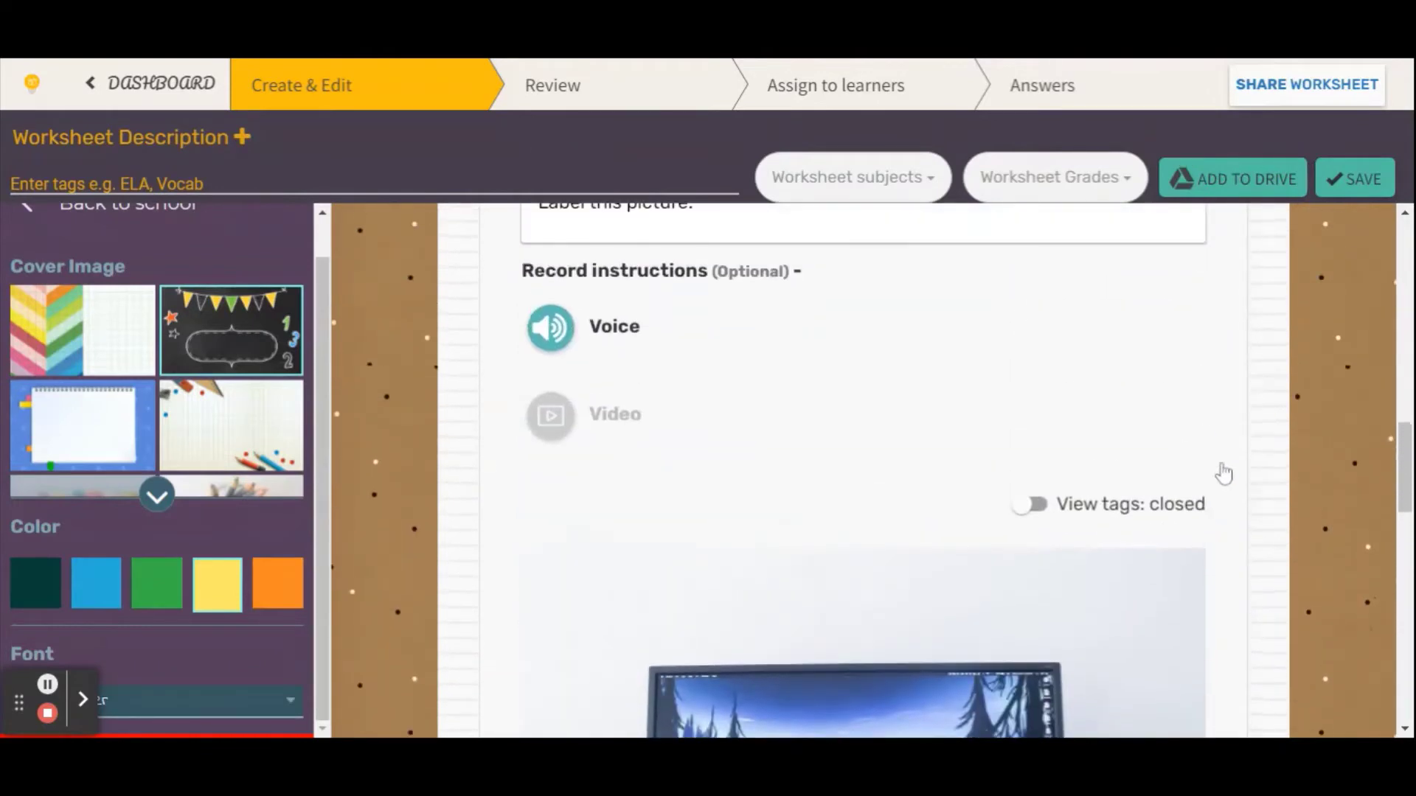
scroll(1224, 473, "down", 5)
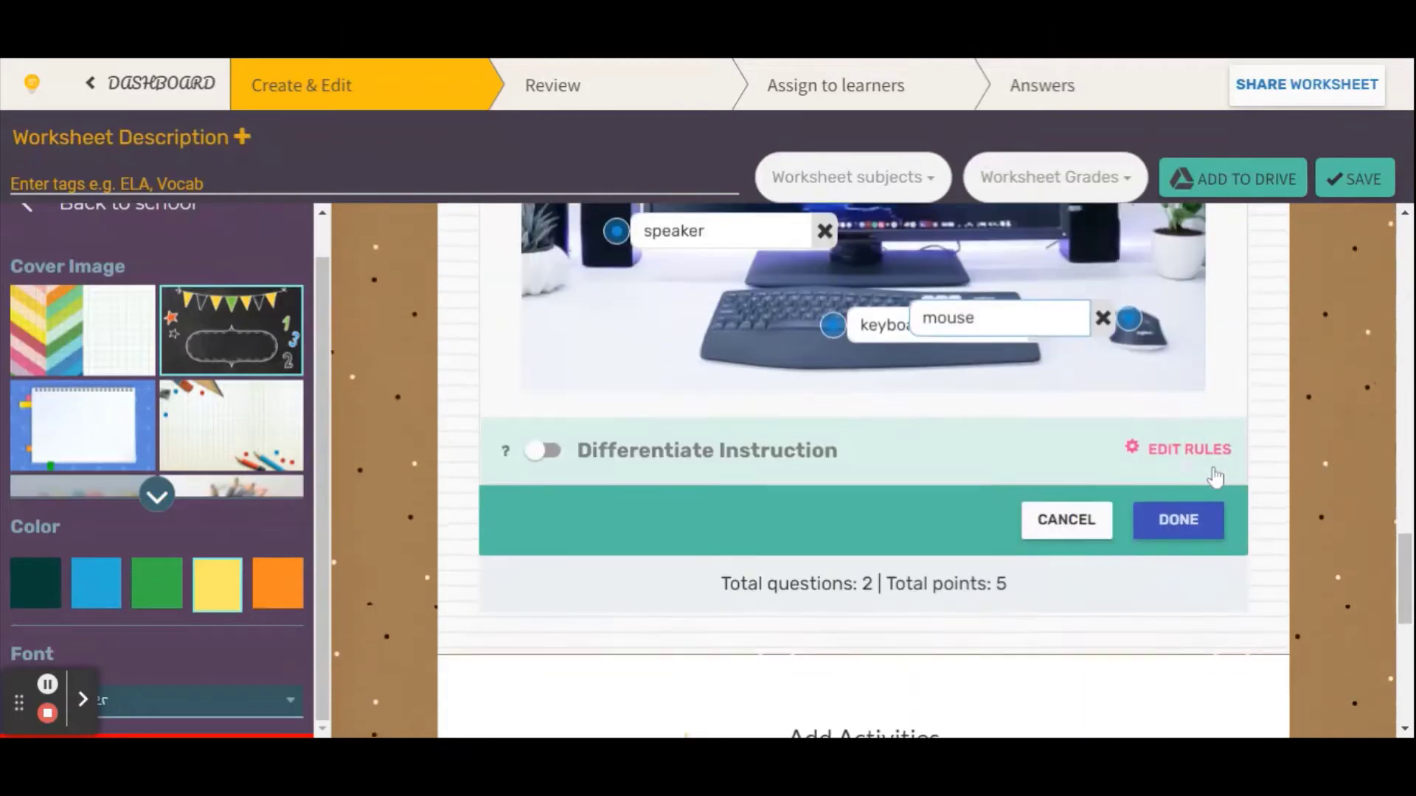
left_click(1185, 472)
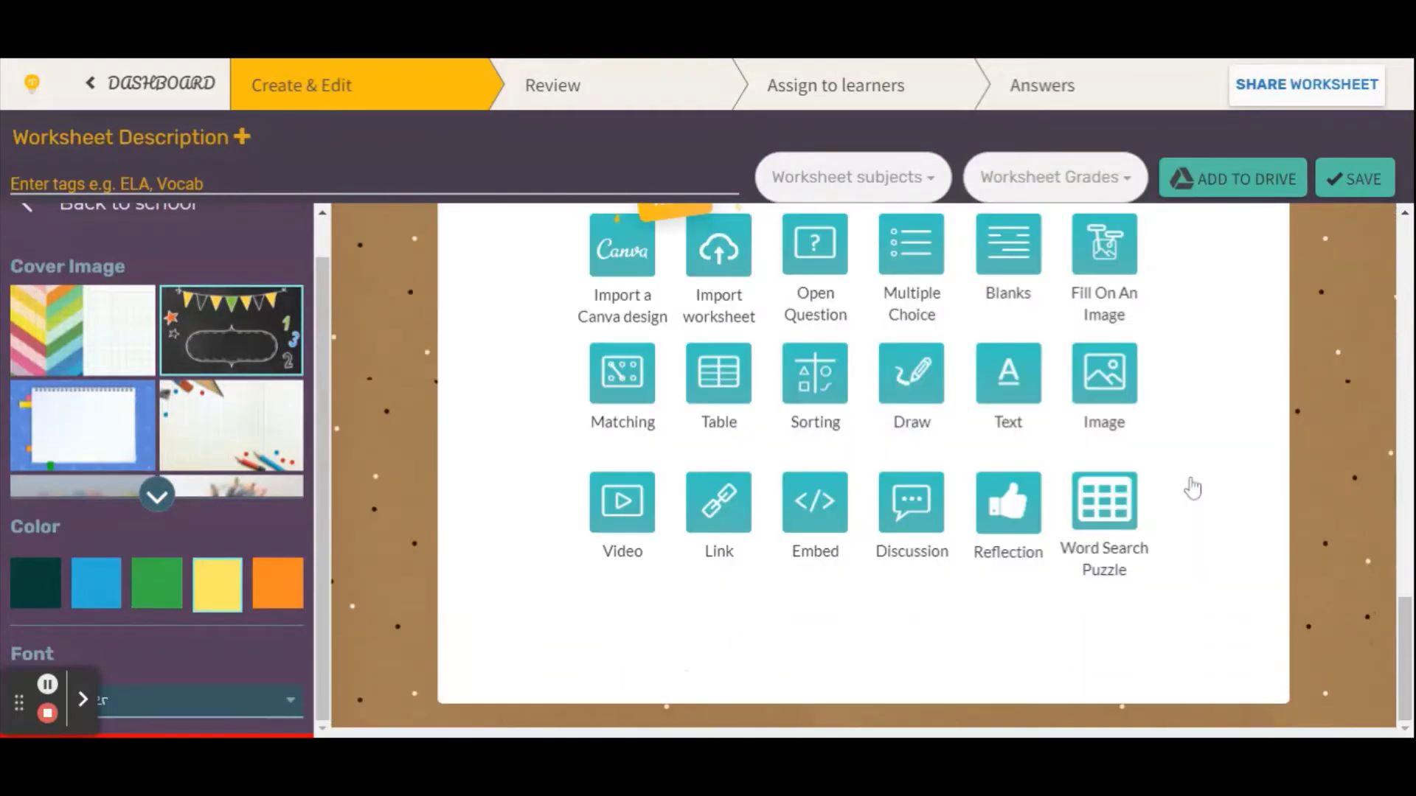
- Check the finished labelling activity by collapsing the answer boxes of all four tags and reopening the speaker tag
scroll(1054, 476, "up", 5)
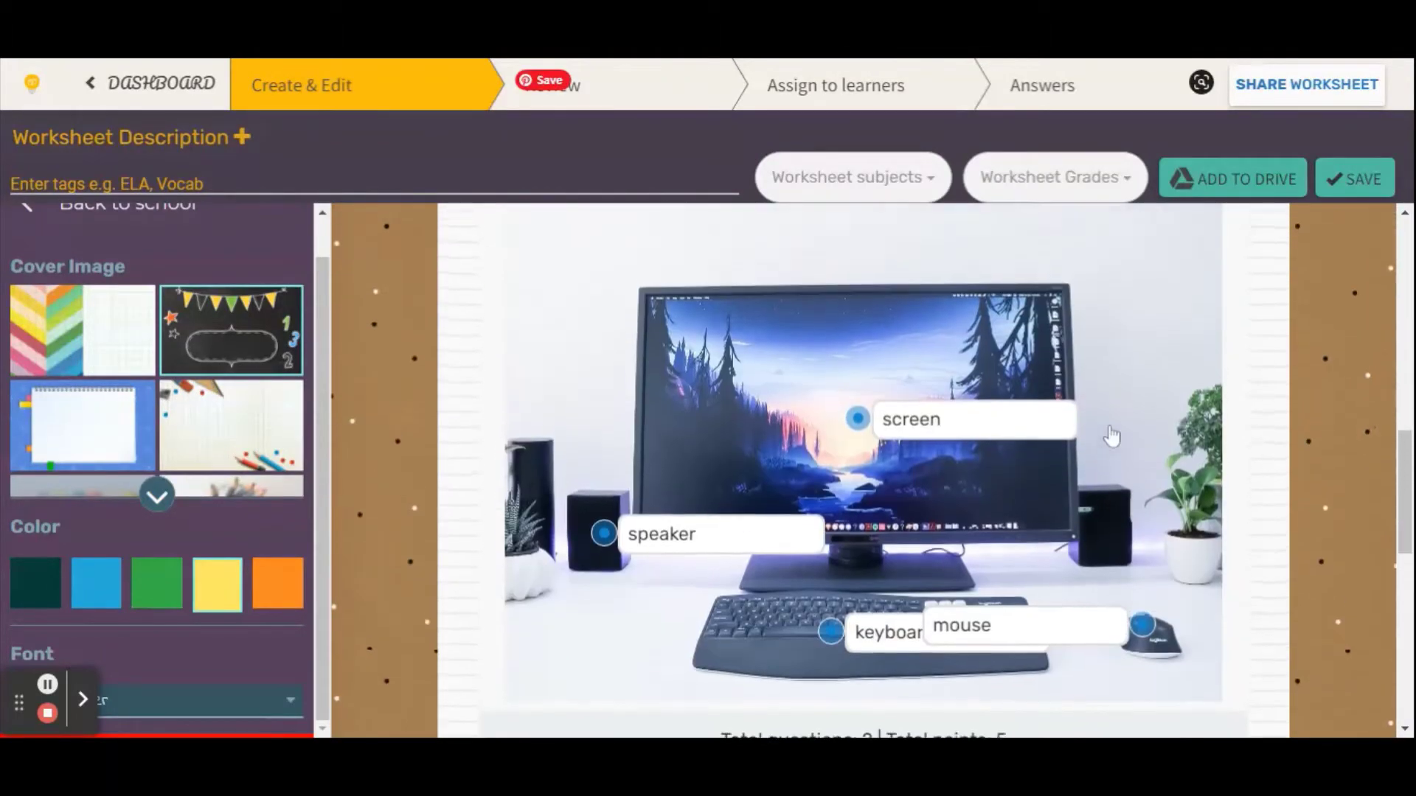
scroll(1114, 431, "up", 1)
scroll(745, 378, "down", 4)
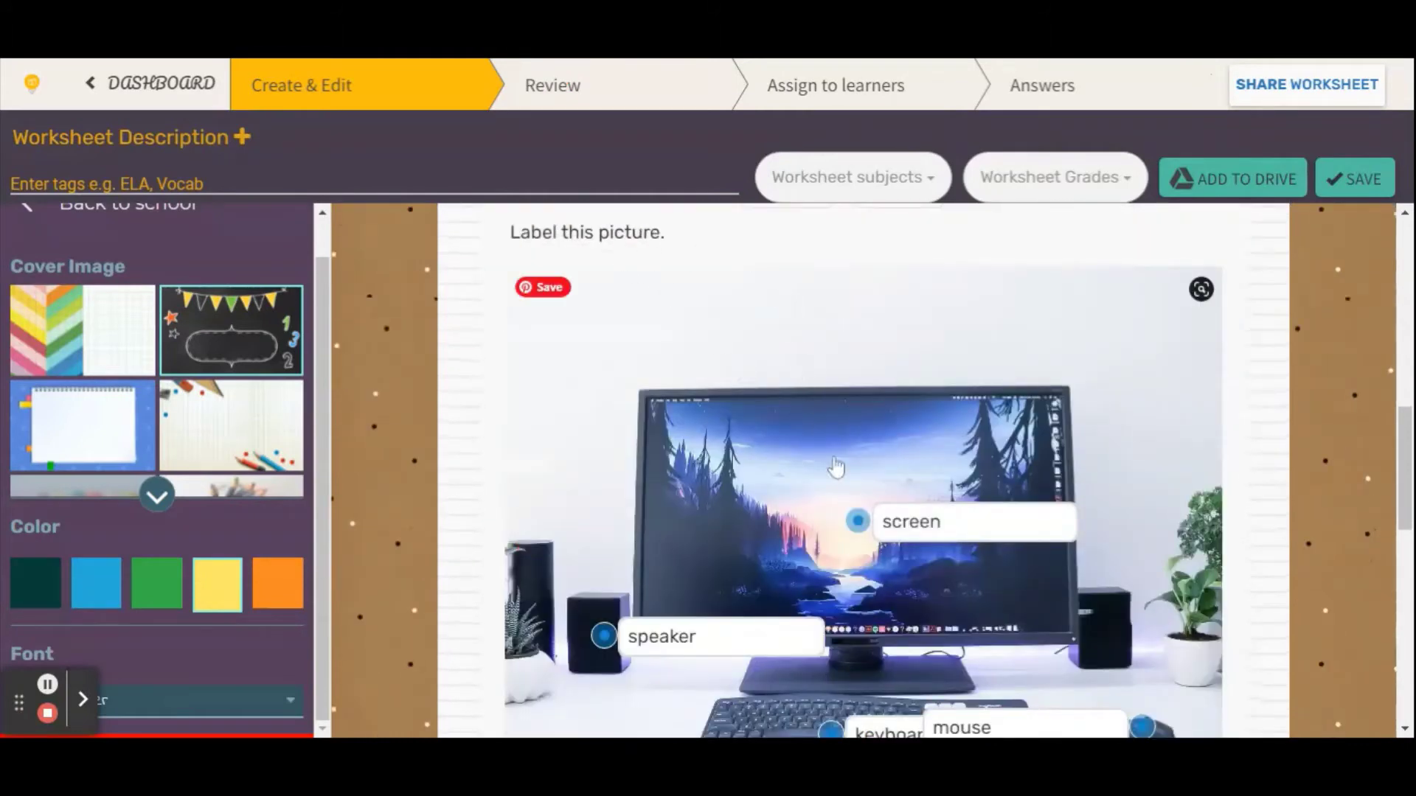
left_click(858, 524)
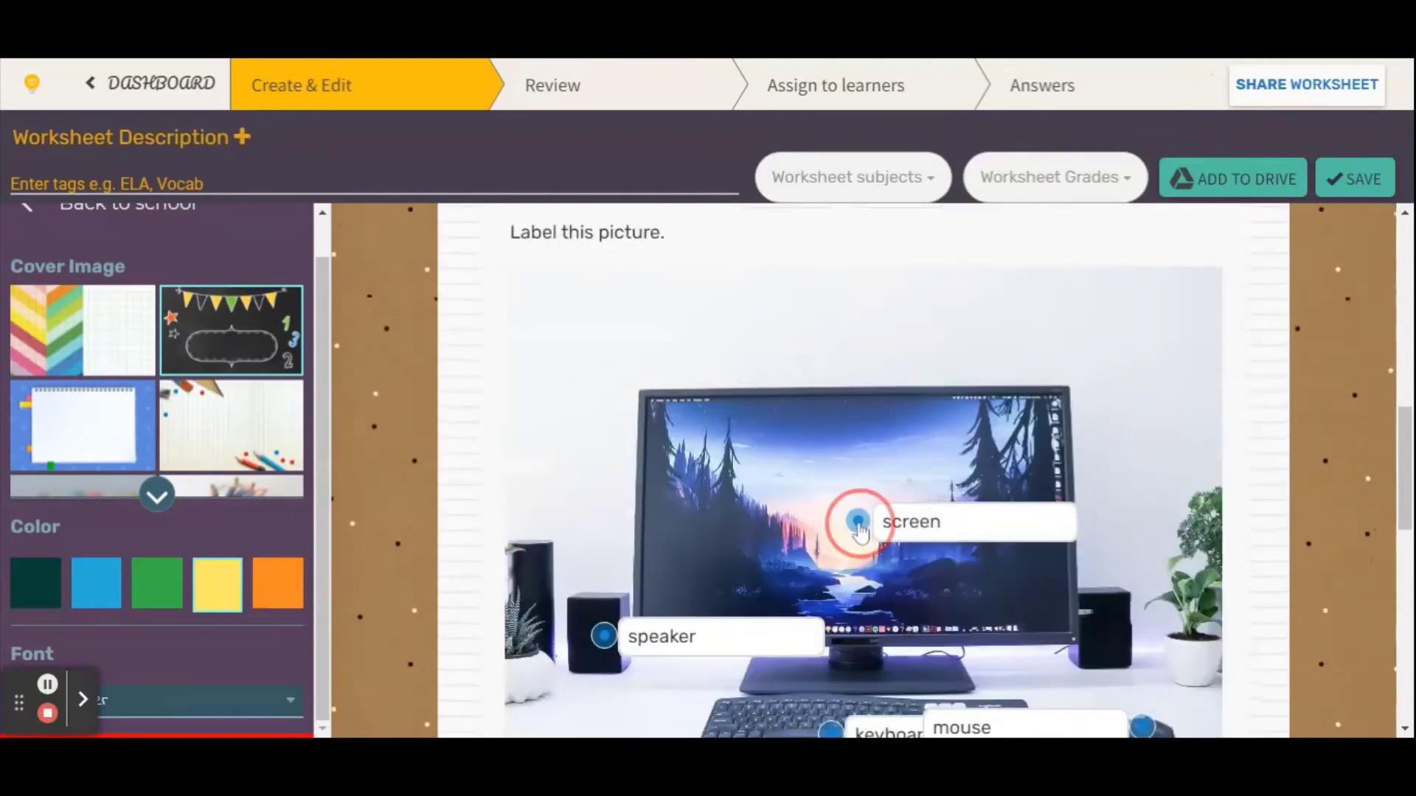
left_click(603, 637)
scroll(857, 590, "down", 2)
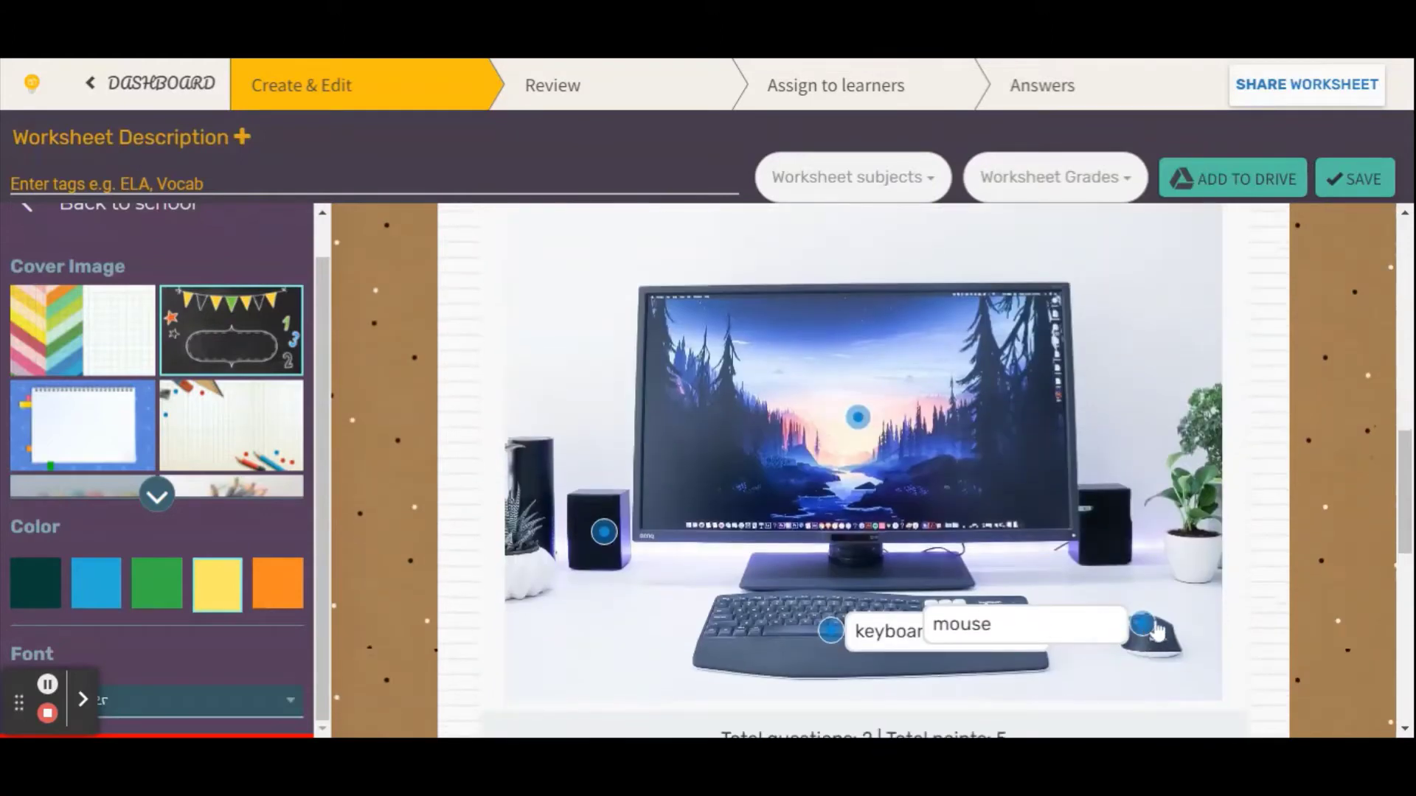
left_click(1142, 623)
left_click(831, 631)
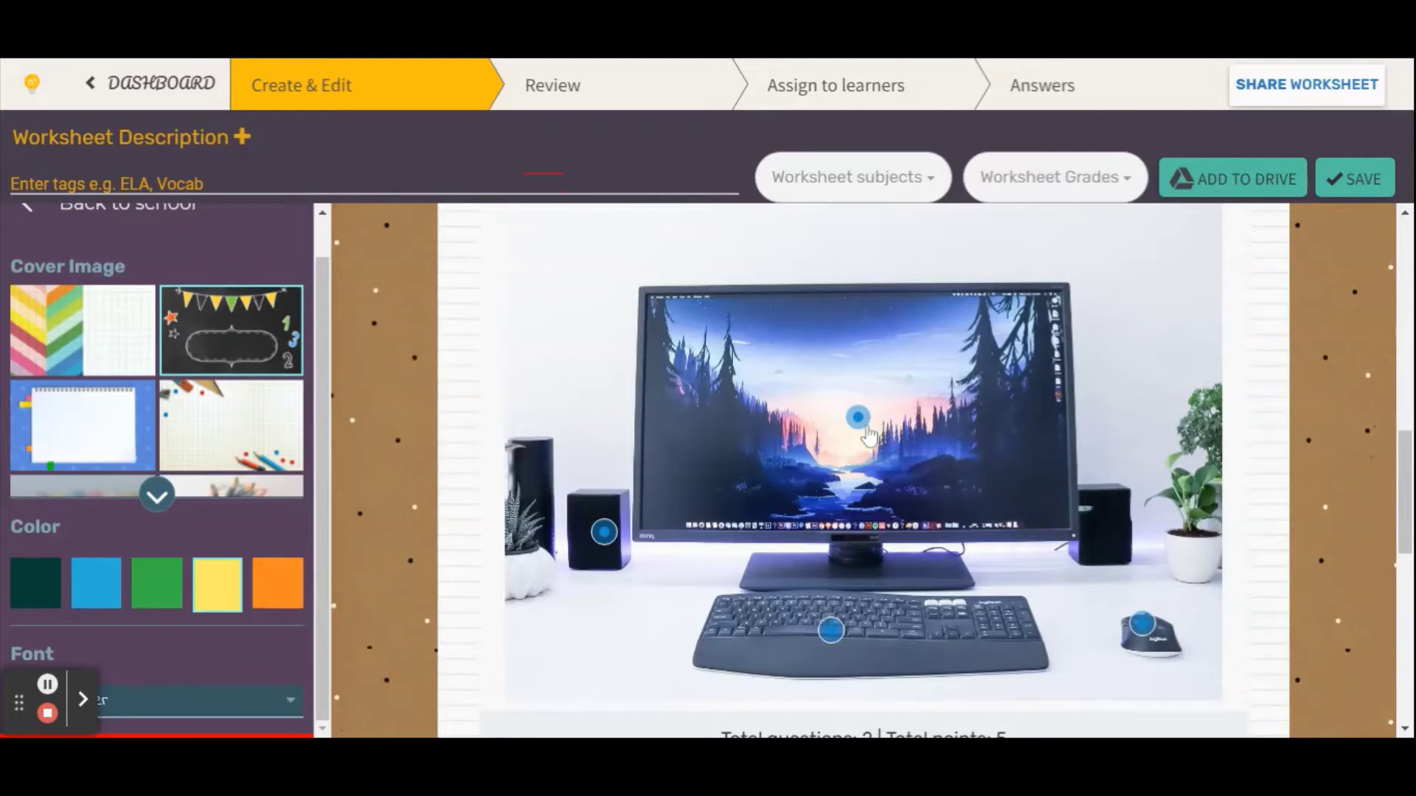
left_click(606, 542)
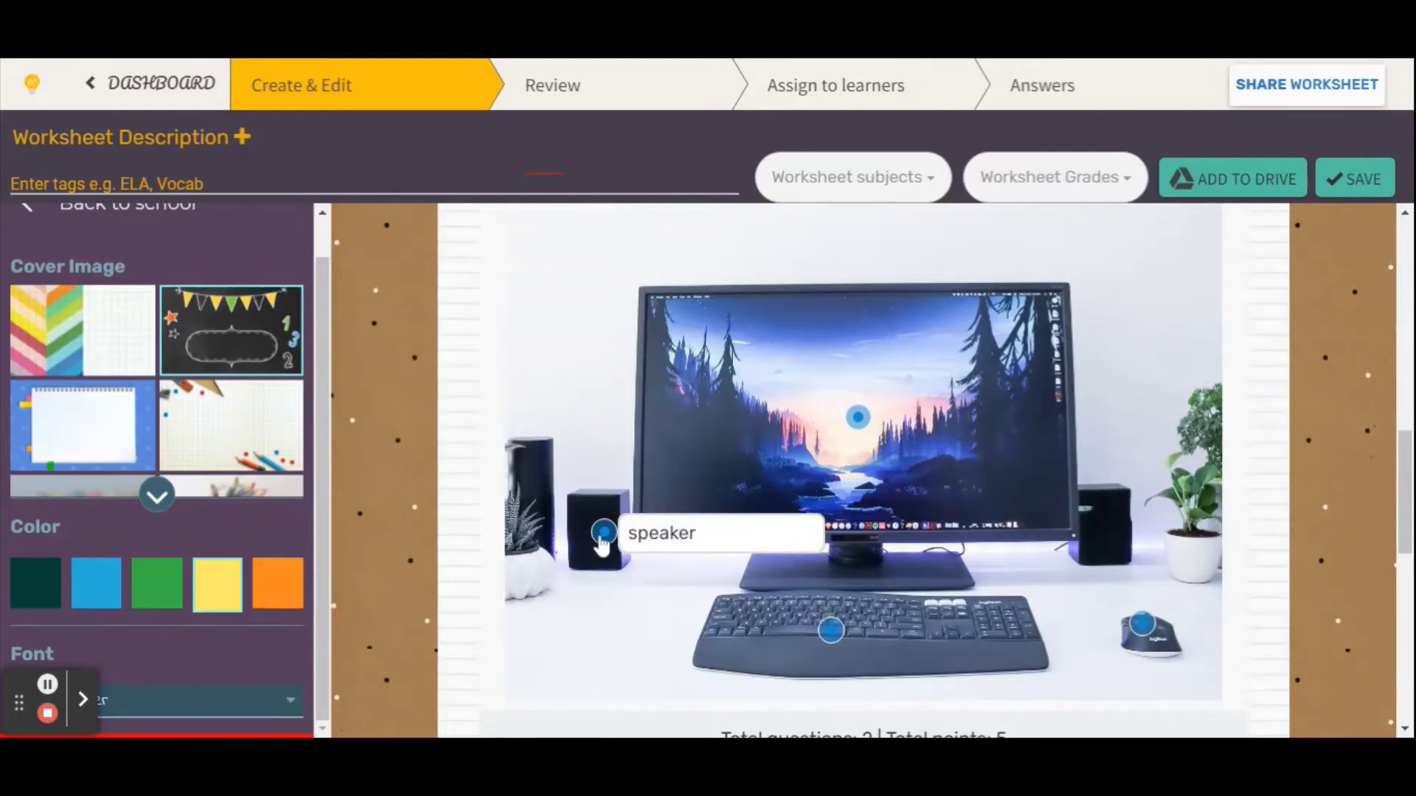
- Add a Matching activity with the instructions "Match the items on the left with the items on the right."
scroll(1000, 525, "down", 1)
scroll(999, 525, "down", 1)
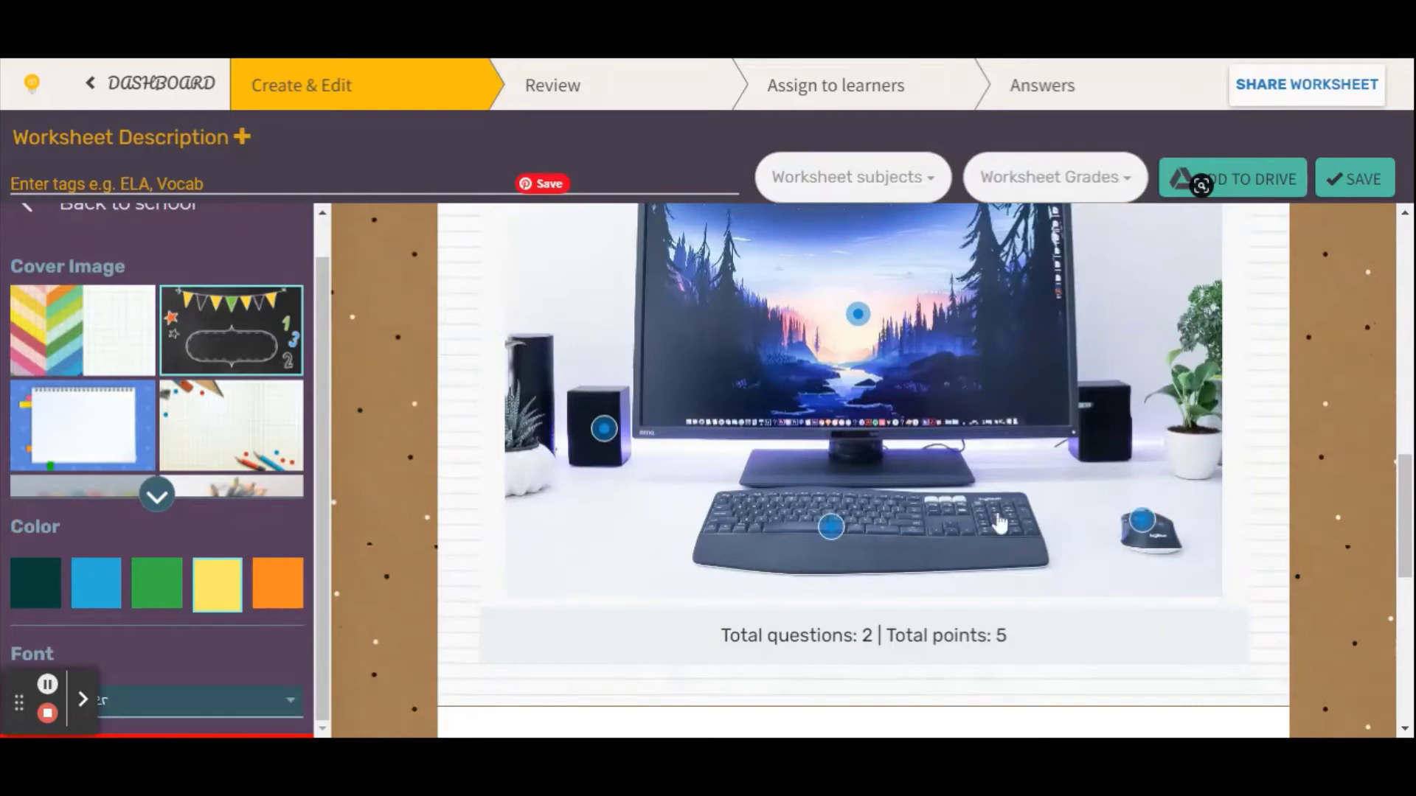
scroll(999, 506, "down", 7)
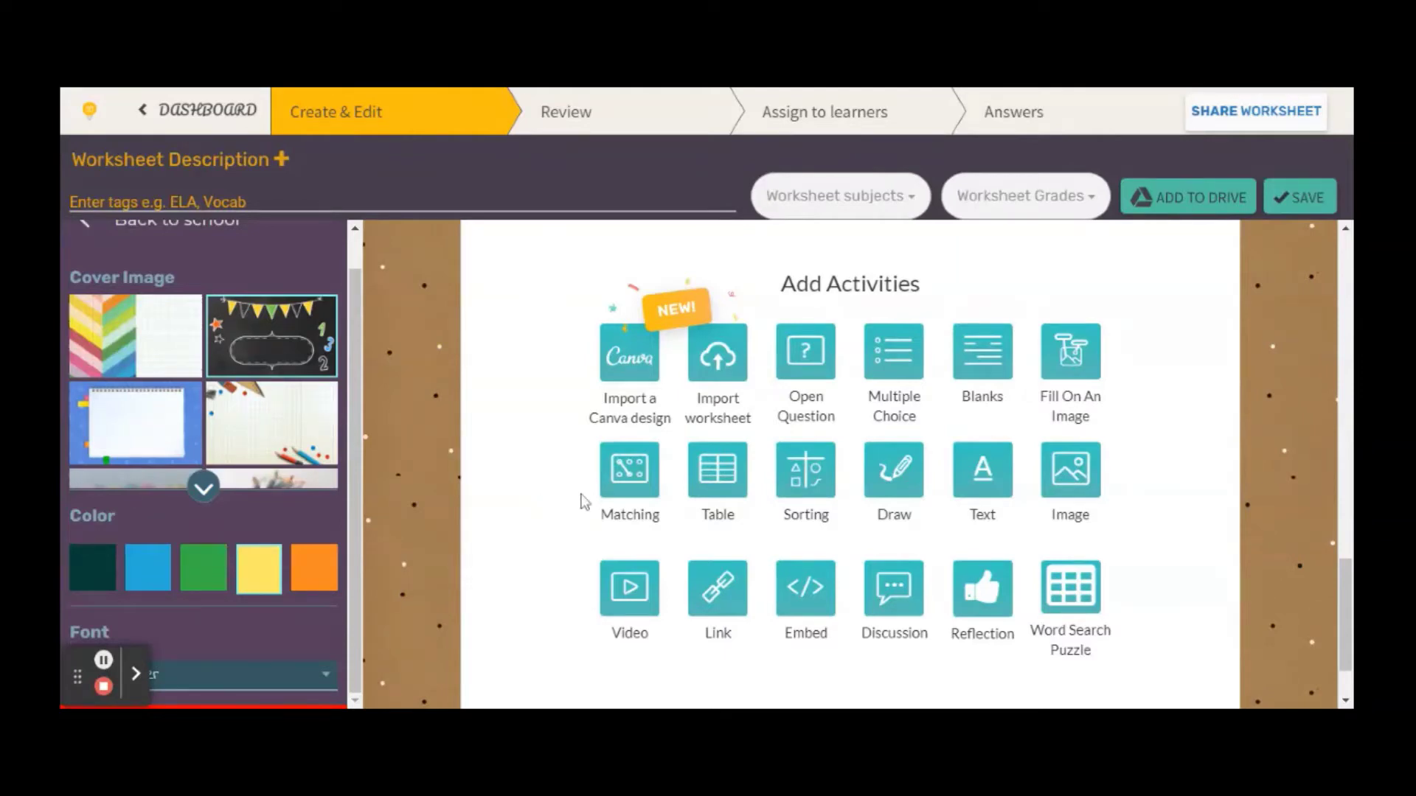
left_click(624, 479)
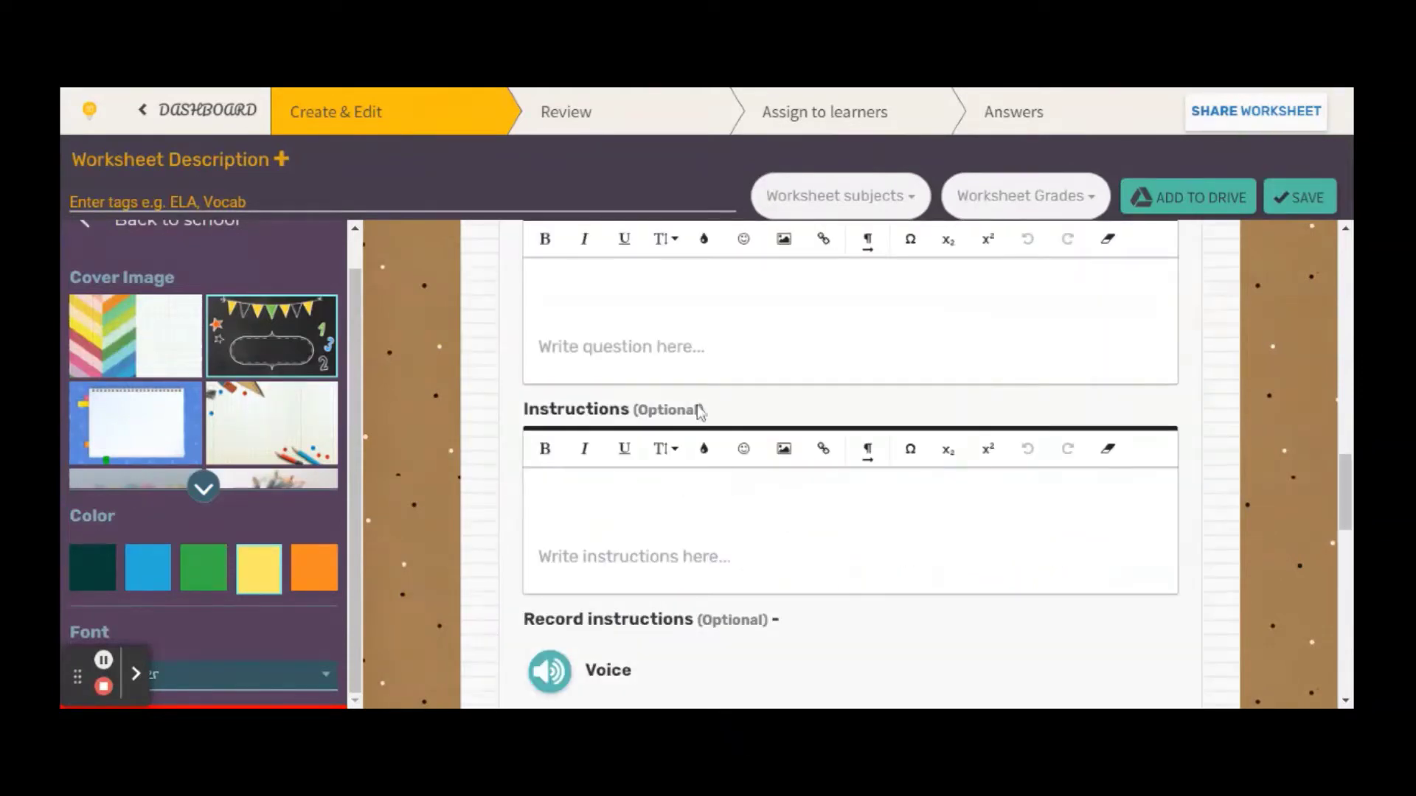
scroll(699, 407, "up", 1)
left_click(675, 599)
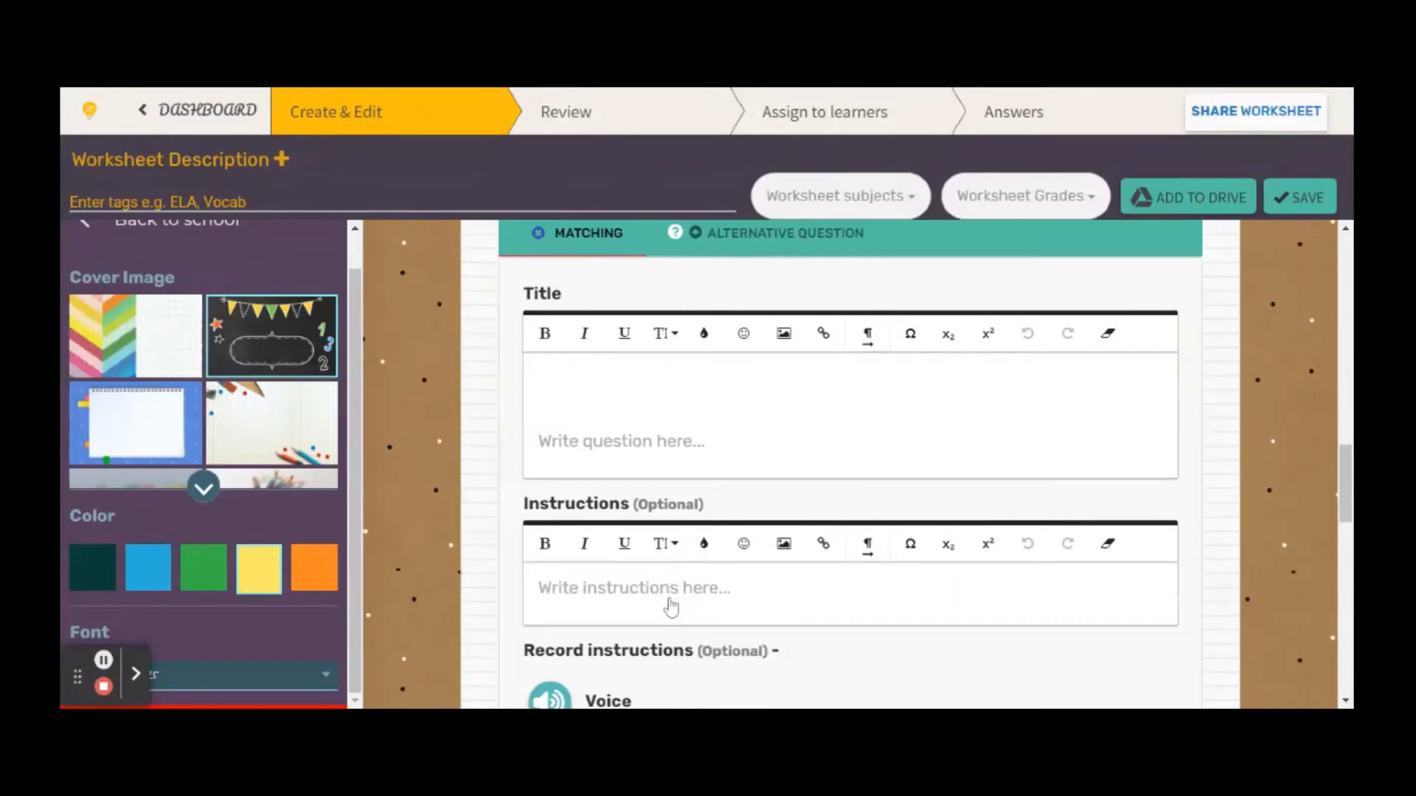
type("Match the ")
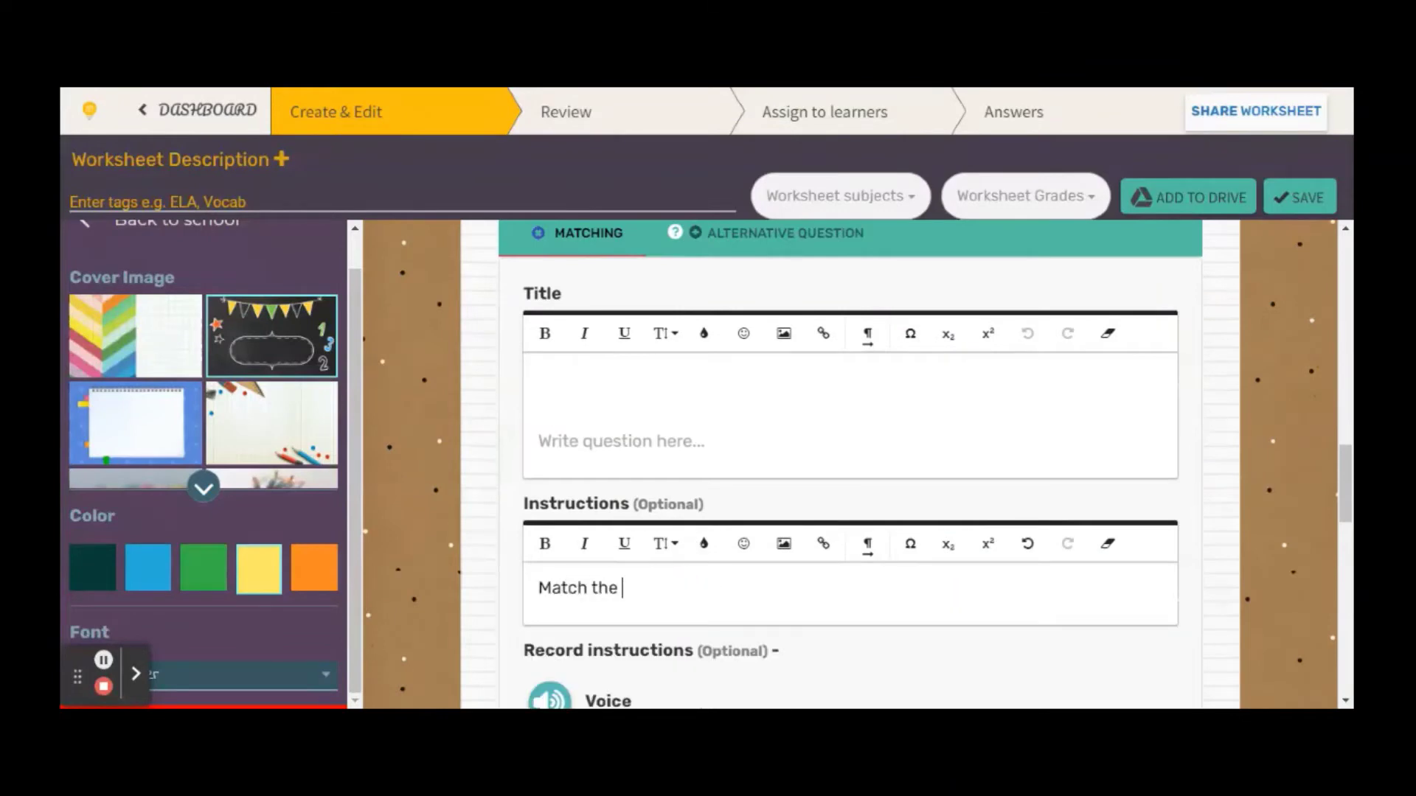
type("items on the left ")
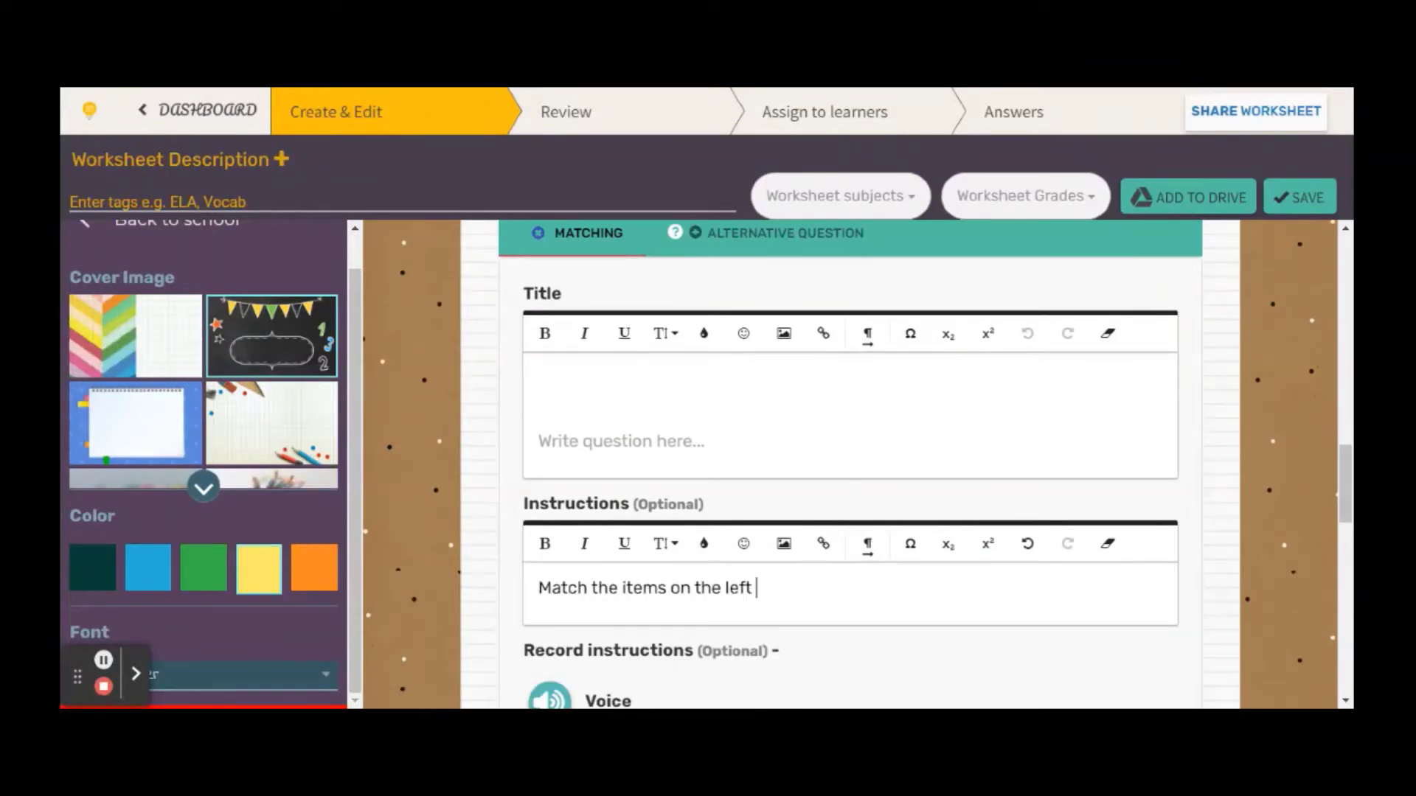
type("with the items ")
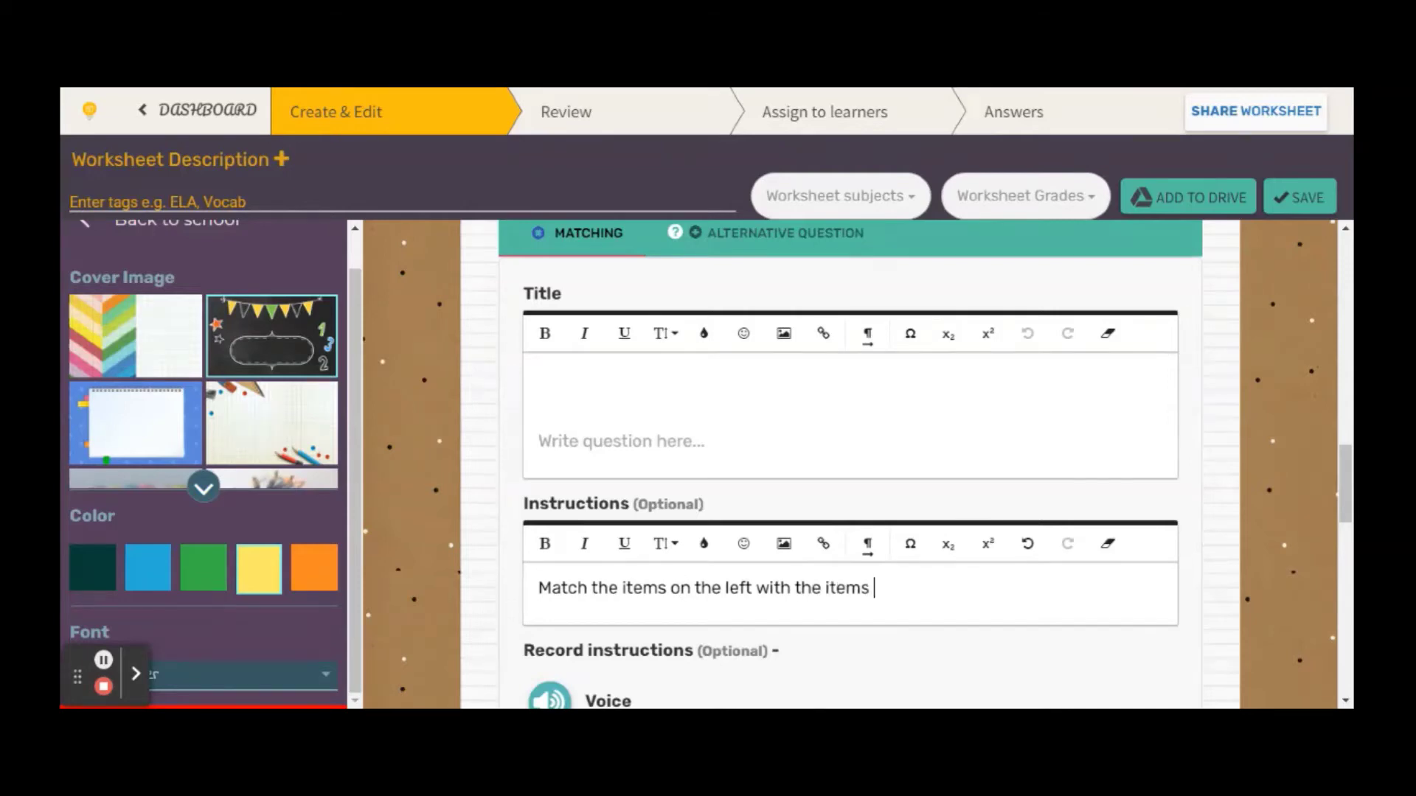
type("on the right.")
- Add the first matching pair with "Input" as the left item and "Mouse" as the right item
scroll(780, 521, "down", 5)
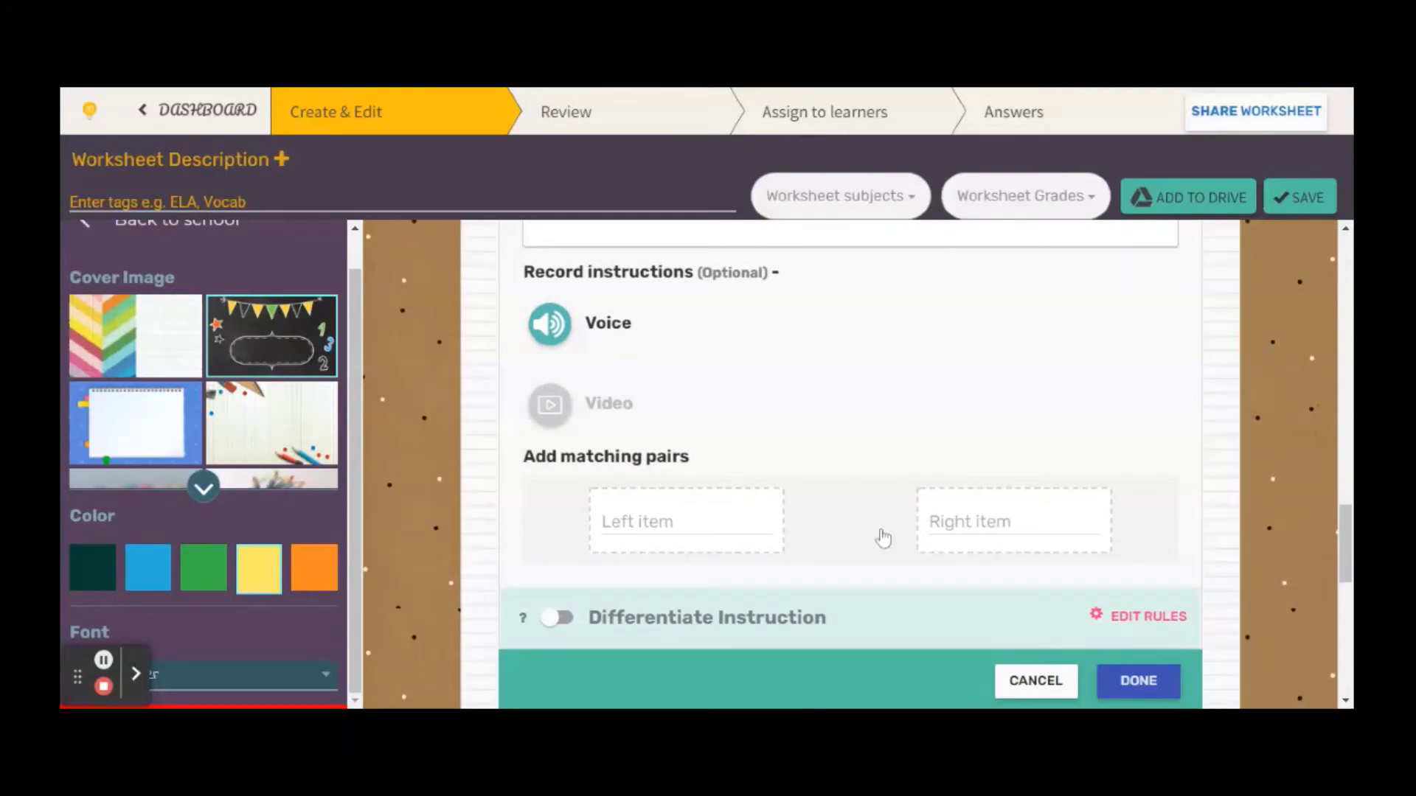
left_click(638, 521)
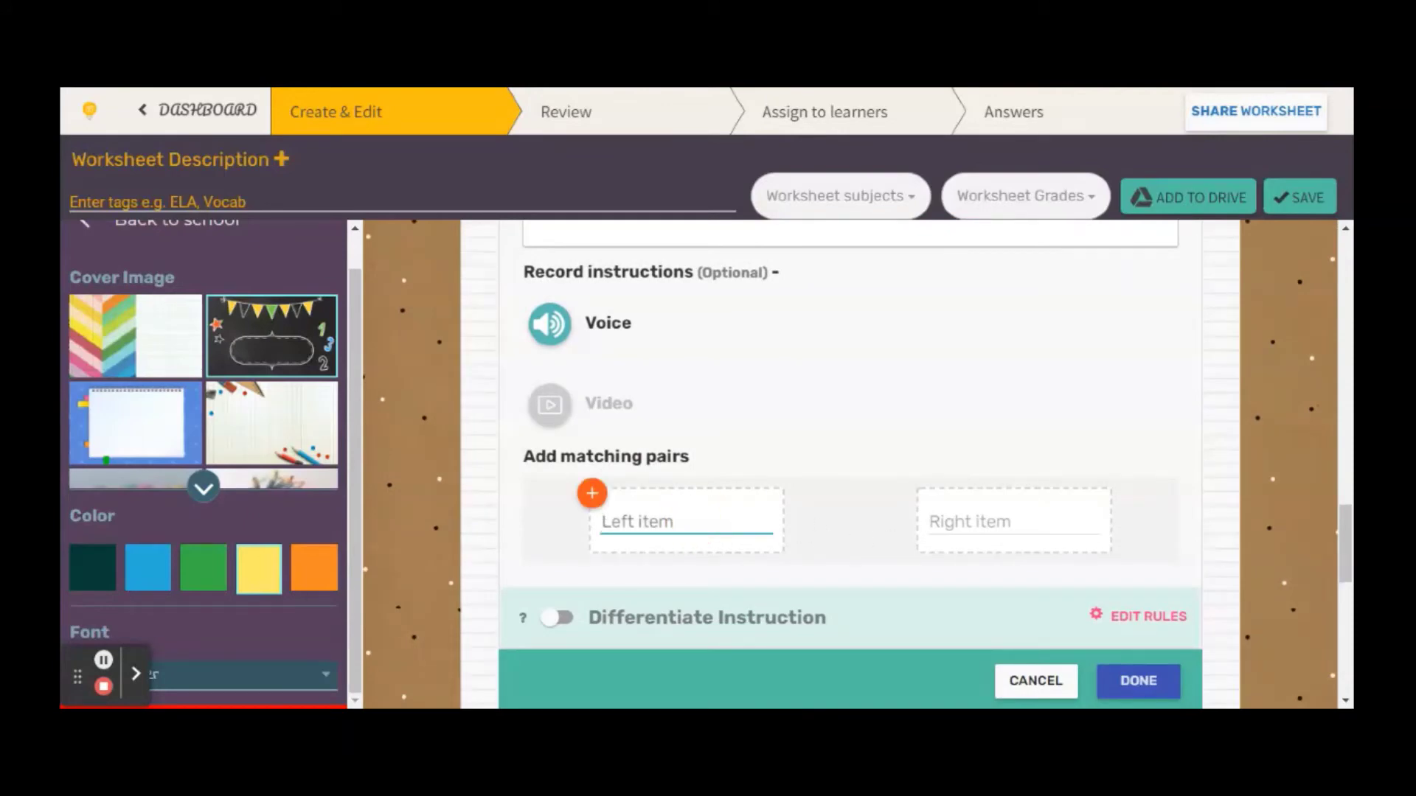
type("Input")
left_click(1014, 521)
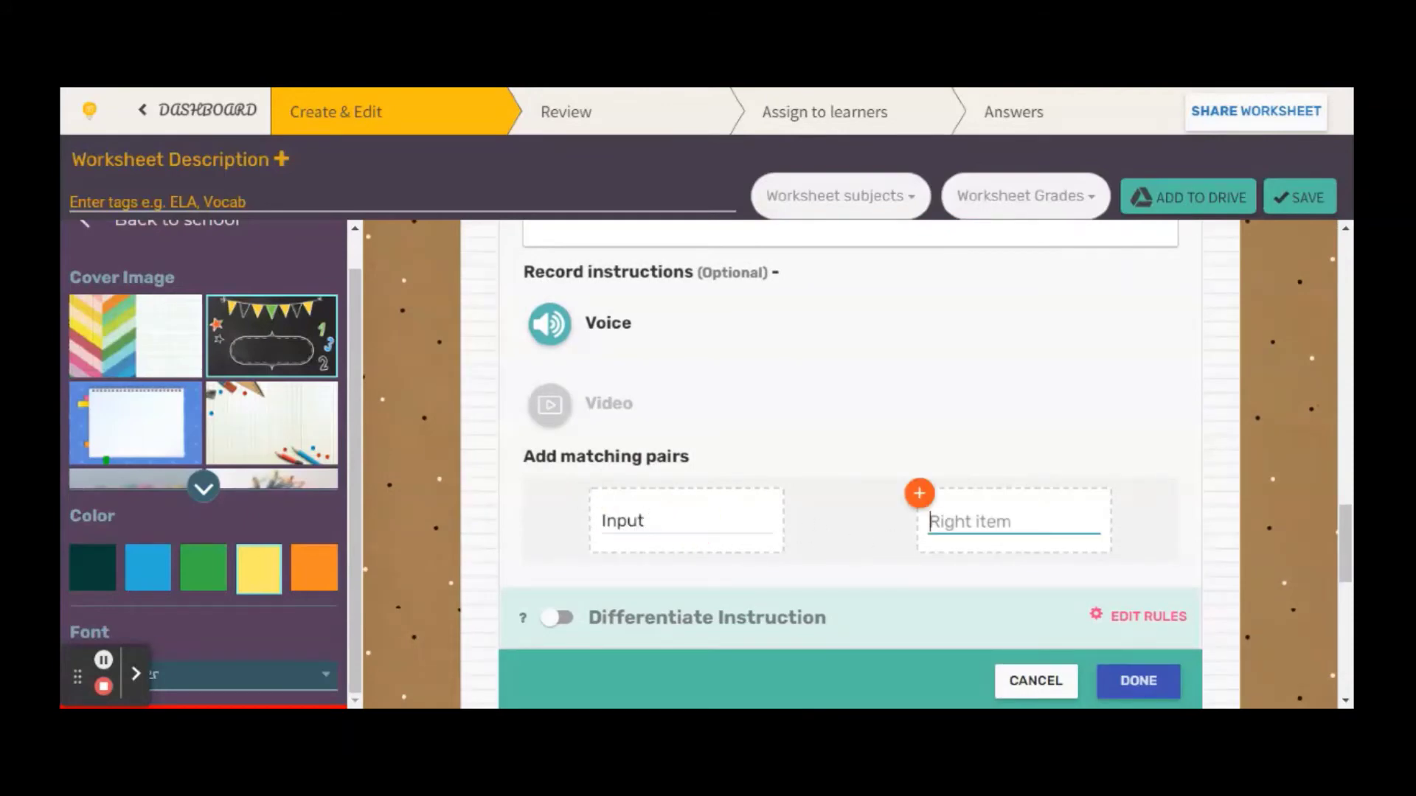
type("Mouse")
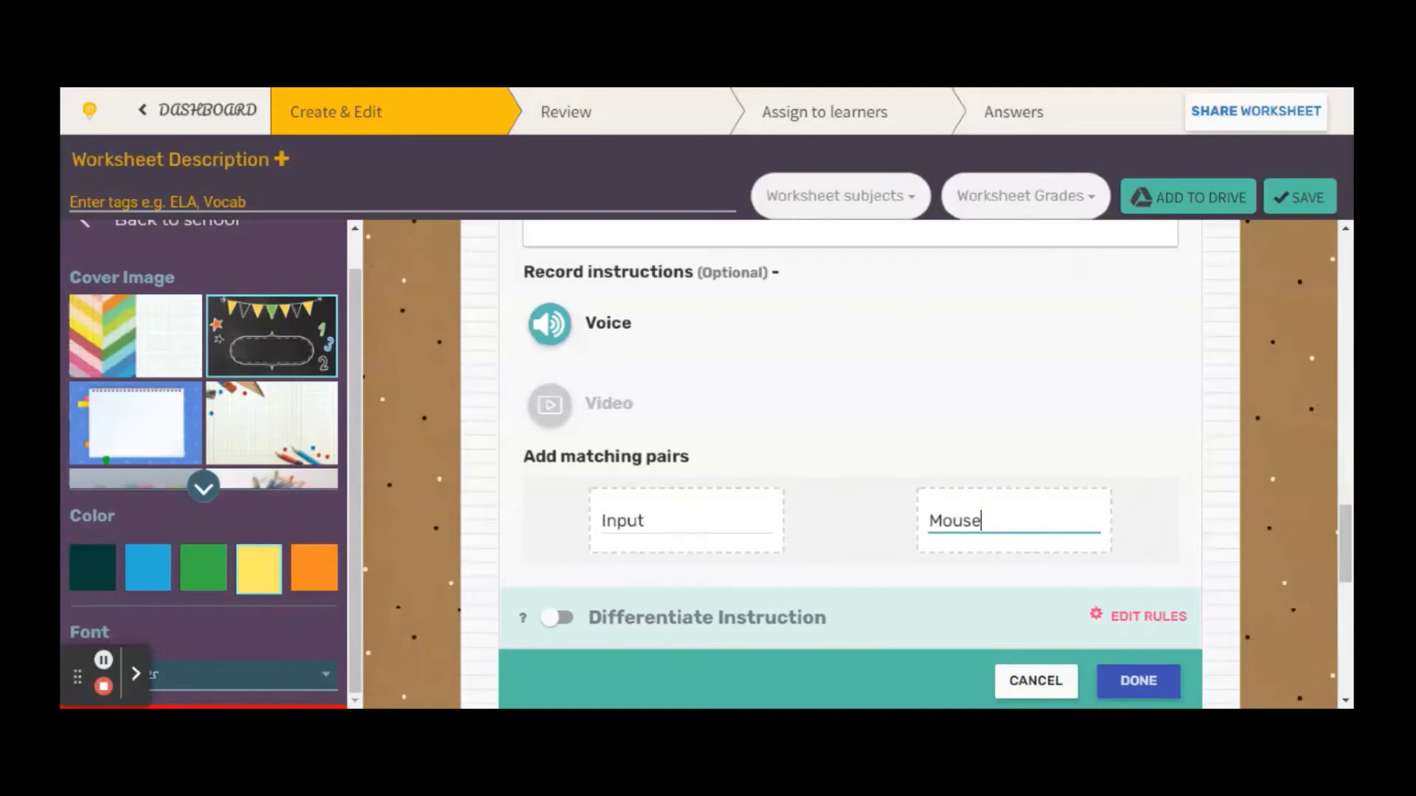
key("Return")
- Add a second matching pair linking "Output" to "Monitor"
scroll(832, 594, "down", 1)
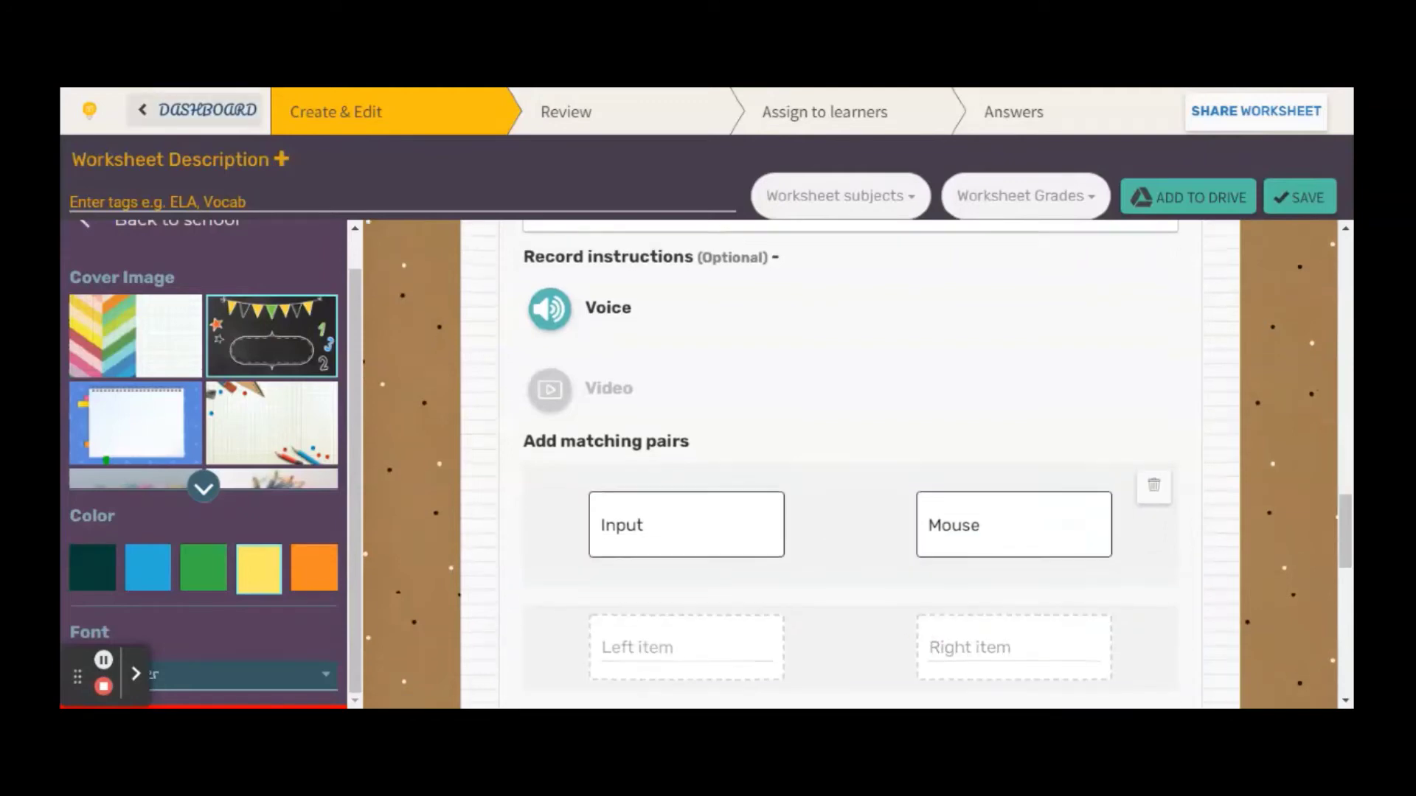
left_click(649, 568)
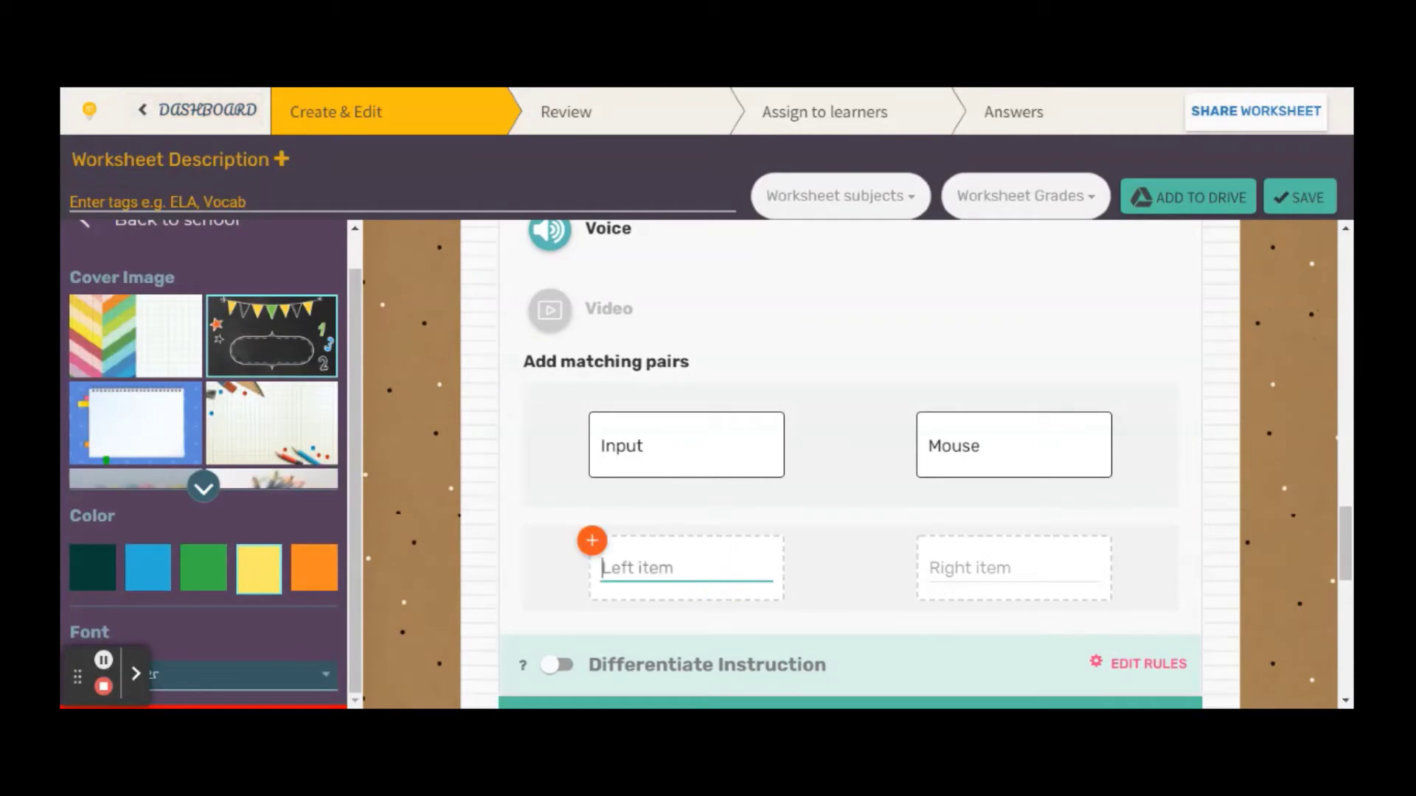
type("Output")
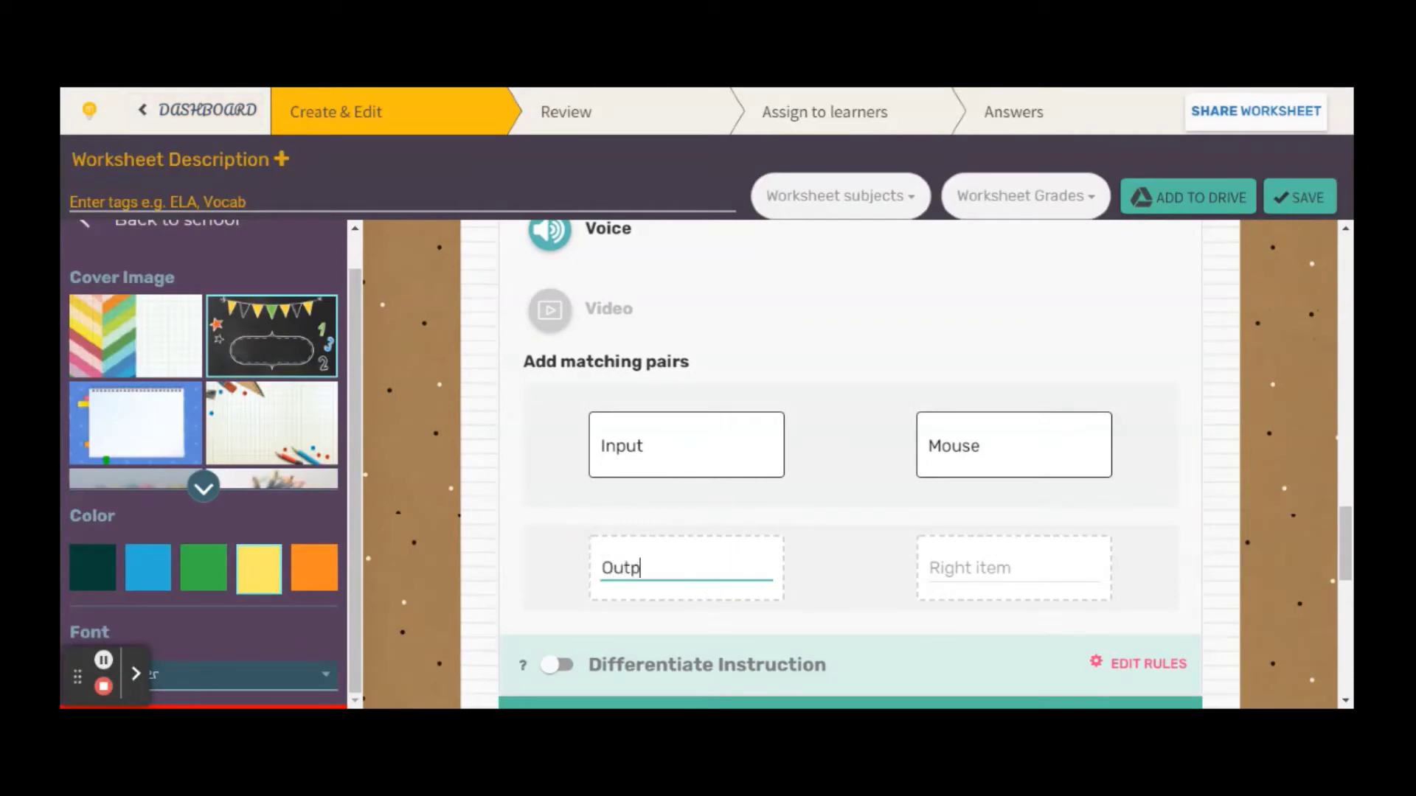
key("Tab")
type("Monitor")
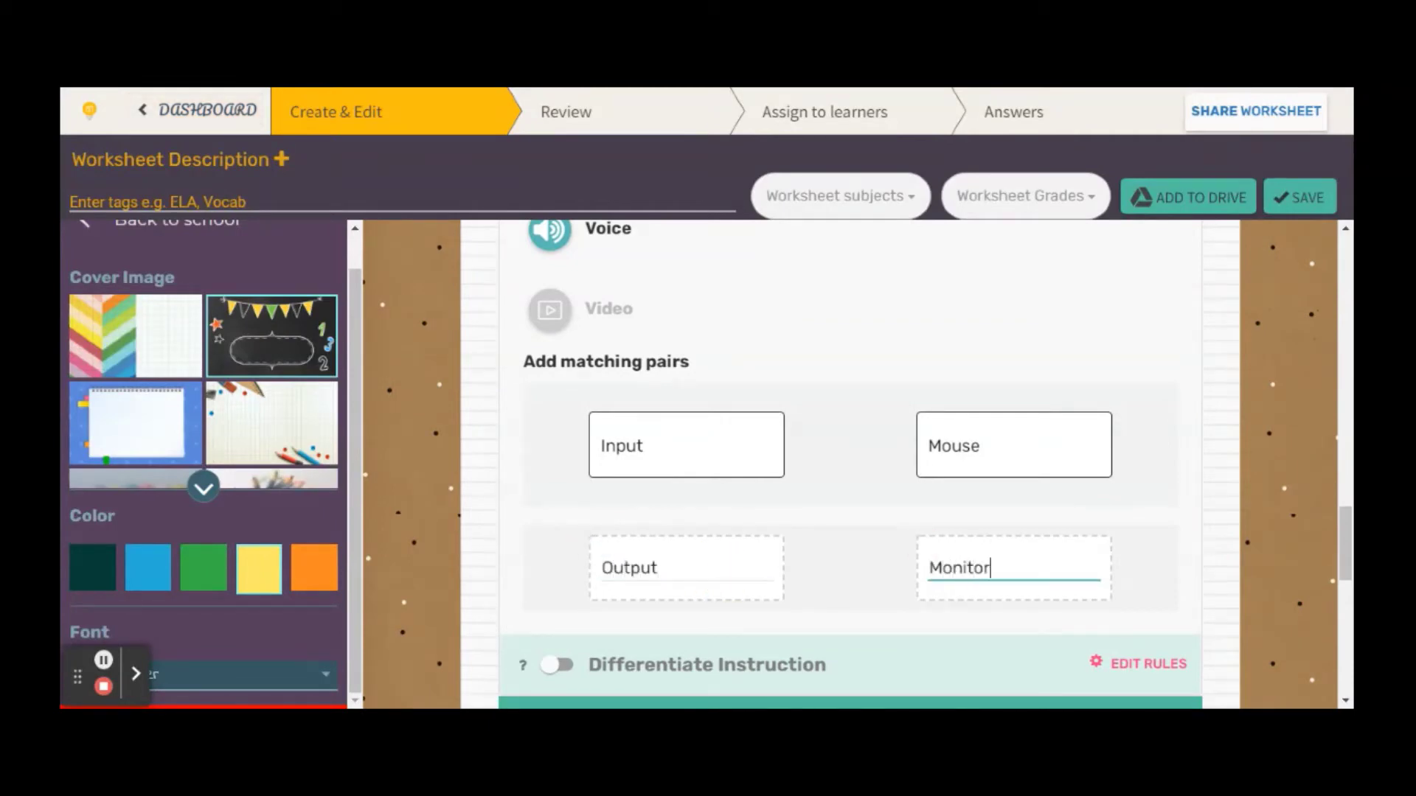
key("Return")
- Add a third matching pair with "Input" as the left item and "Joystick" as the right item
scroll(705, 605, "down", 4)
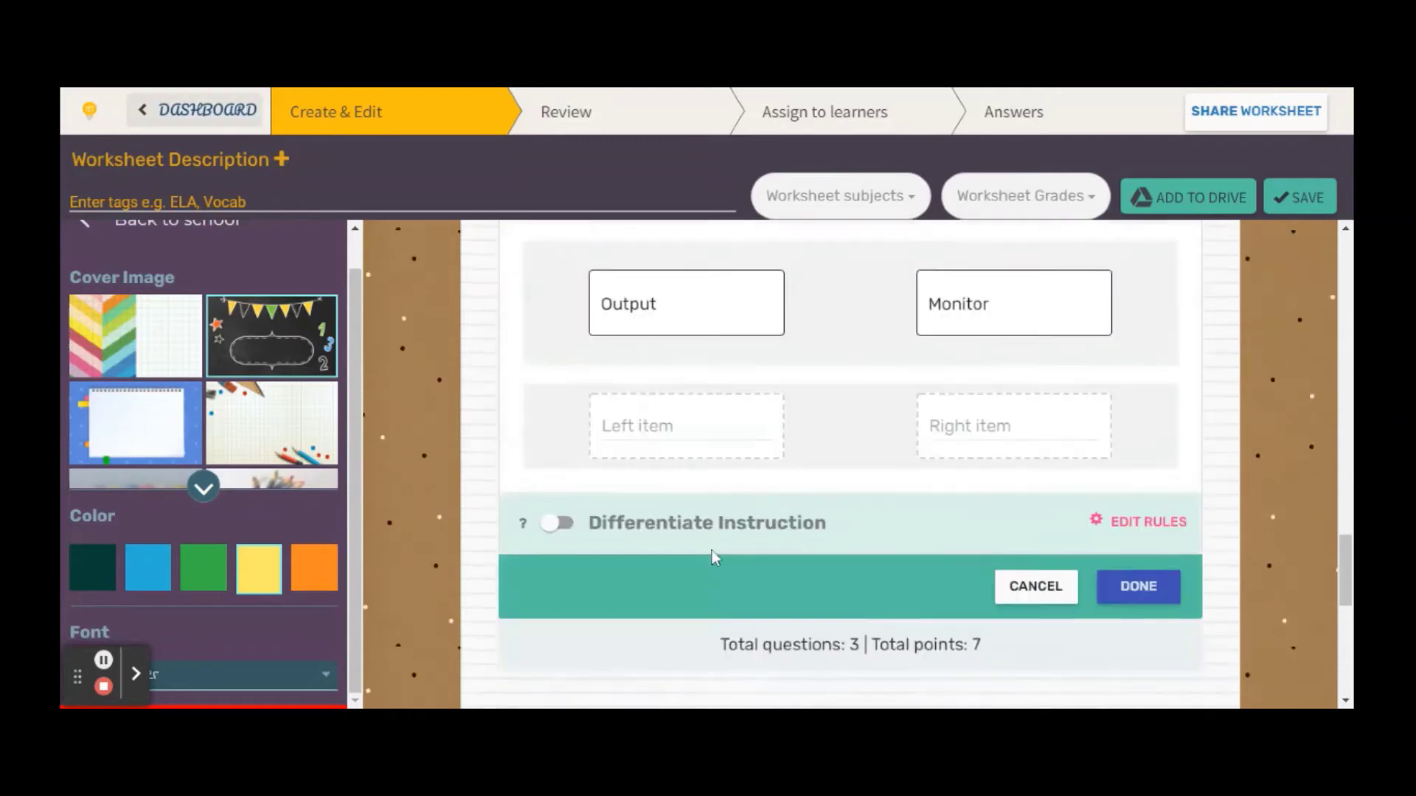
left_click(691, 417)
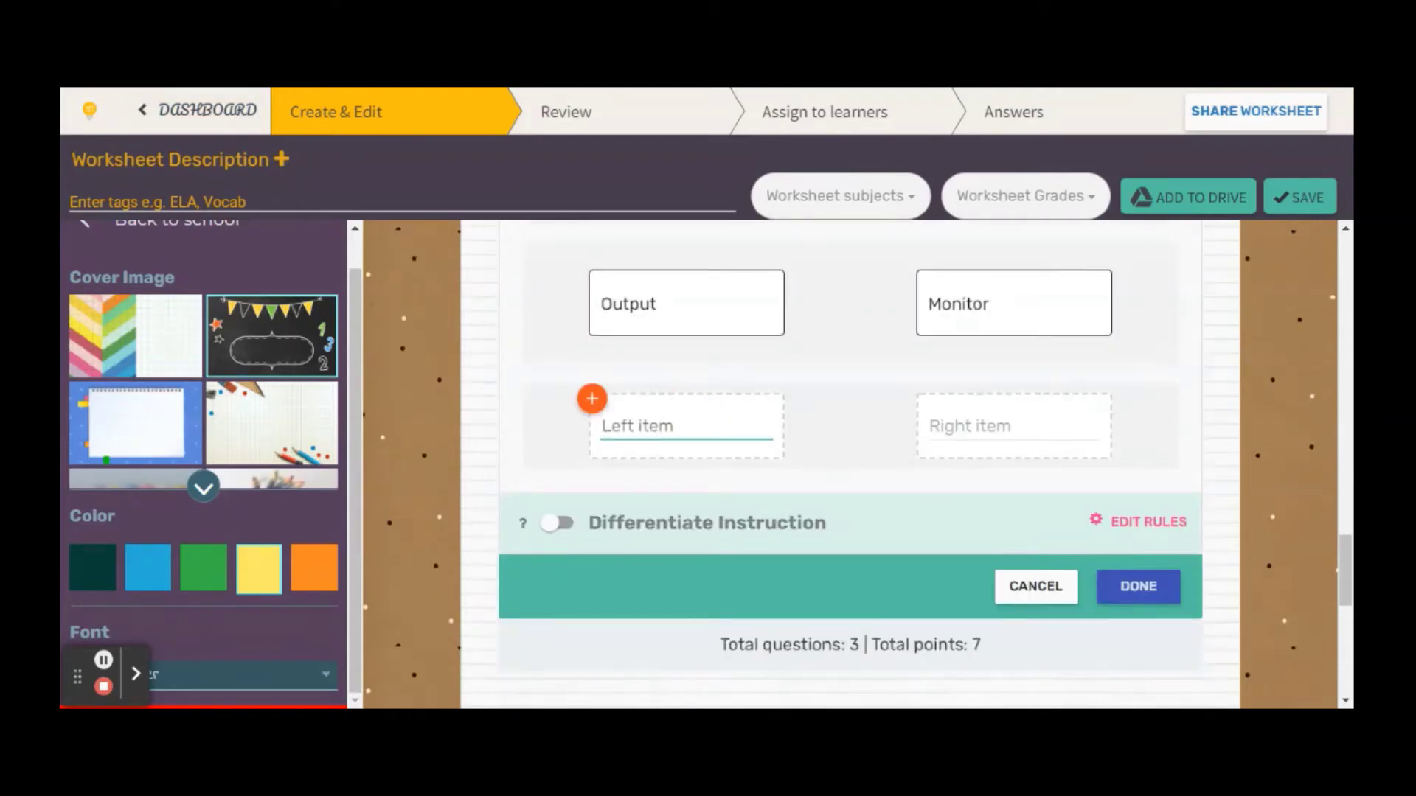
type("Input")
key("Tab")
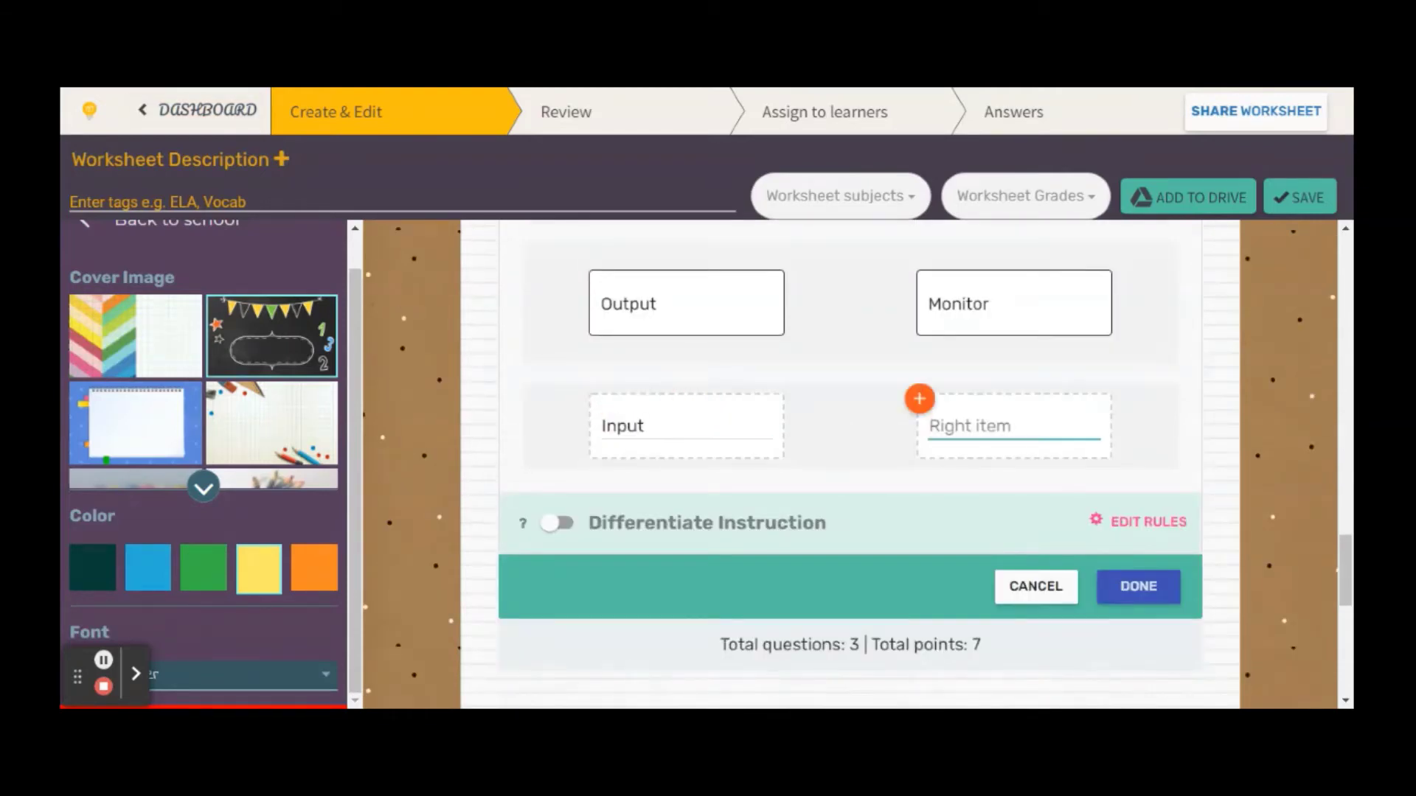
type("Touc")
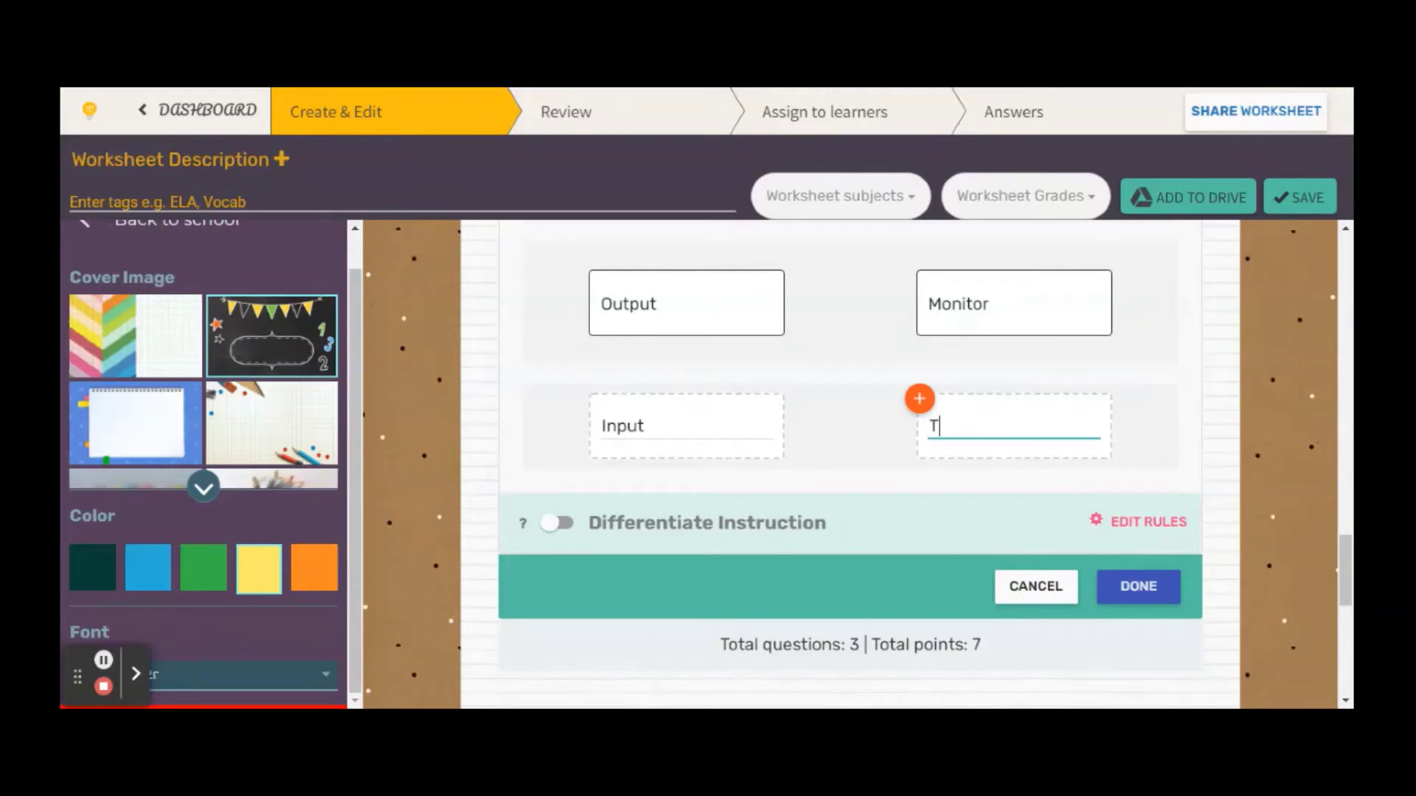
key("BackSpace")
key("BackSpace")
key("BackSpace")
type("Joysti")
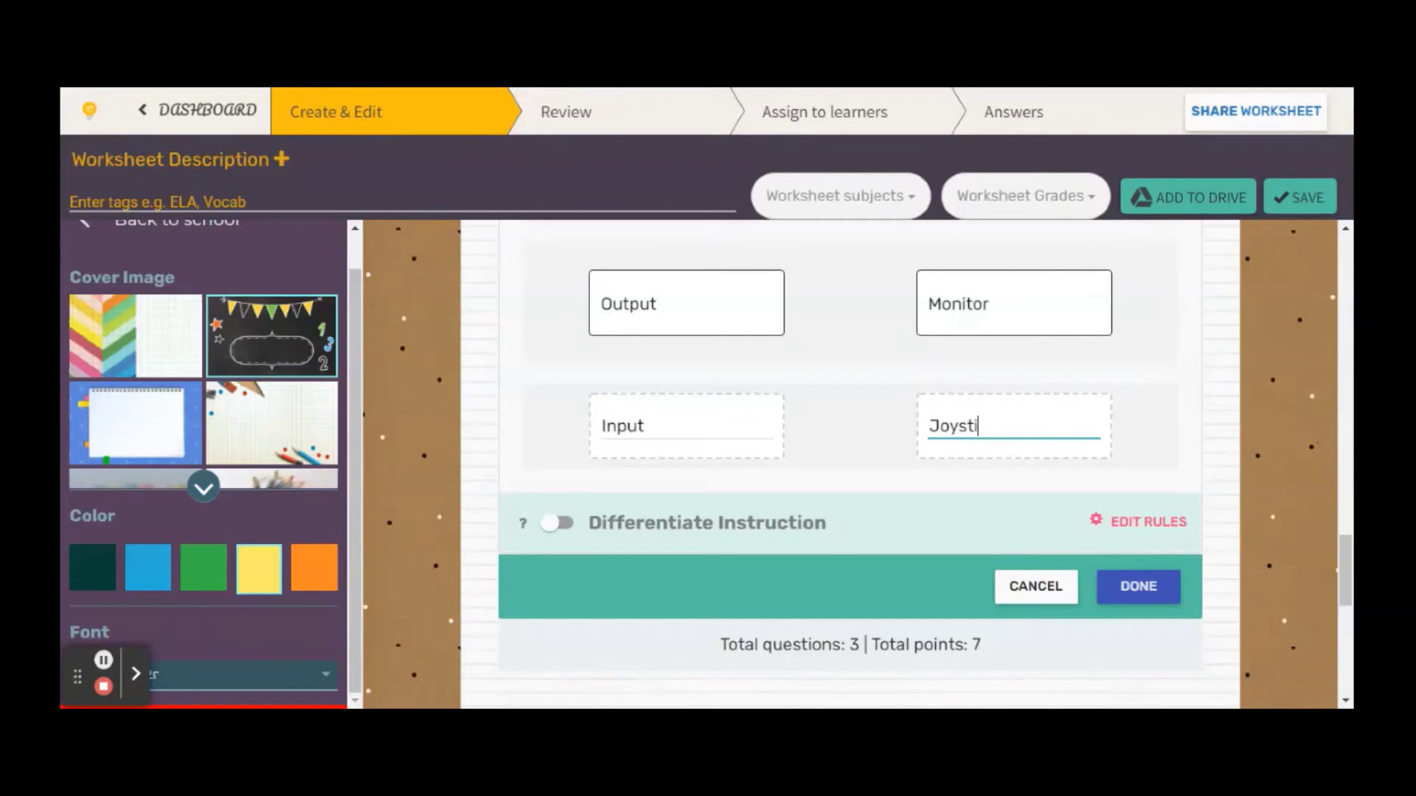
type("ck")
key("Return")
- Add a fourth matching pair linking "Output" to "3D printer", and finish editing the matching activity
left_click(686, 568)
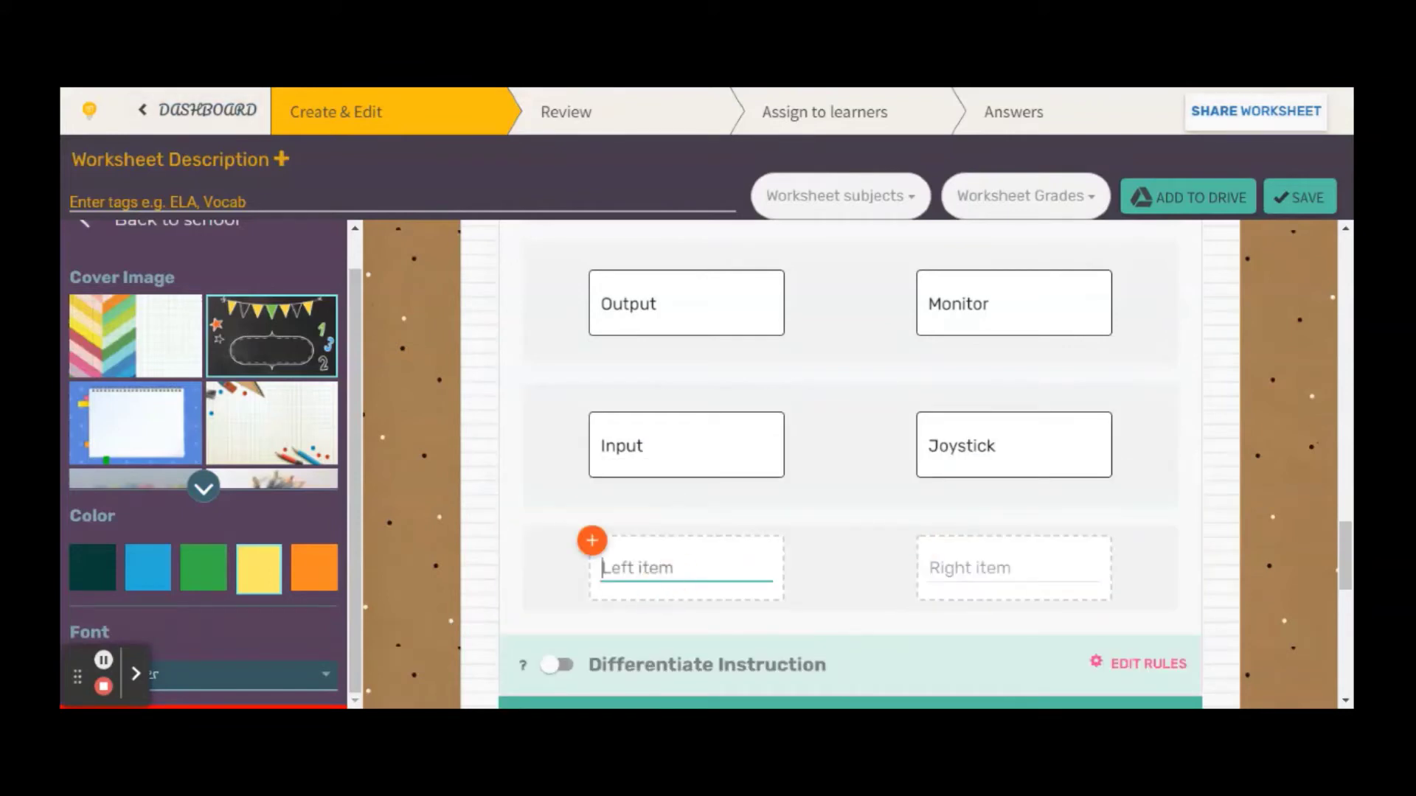
type("Output")
key("Tab")
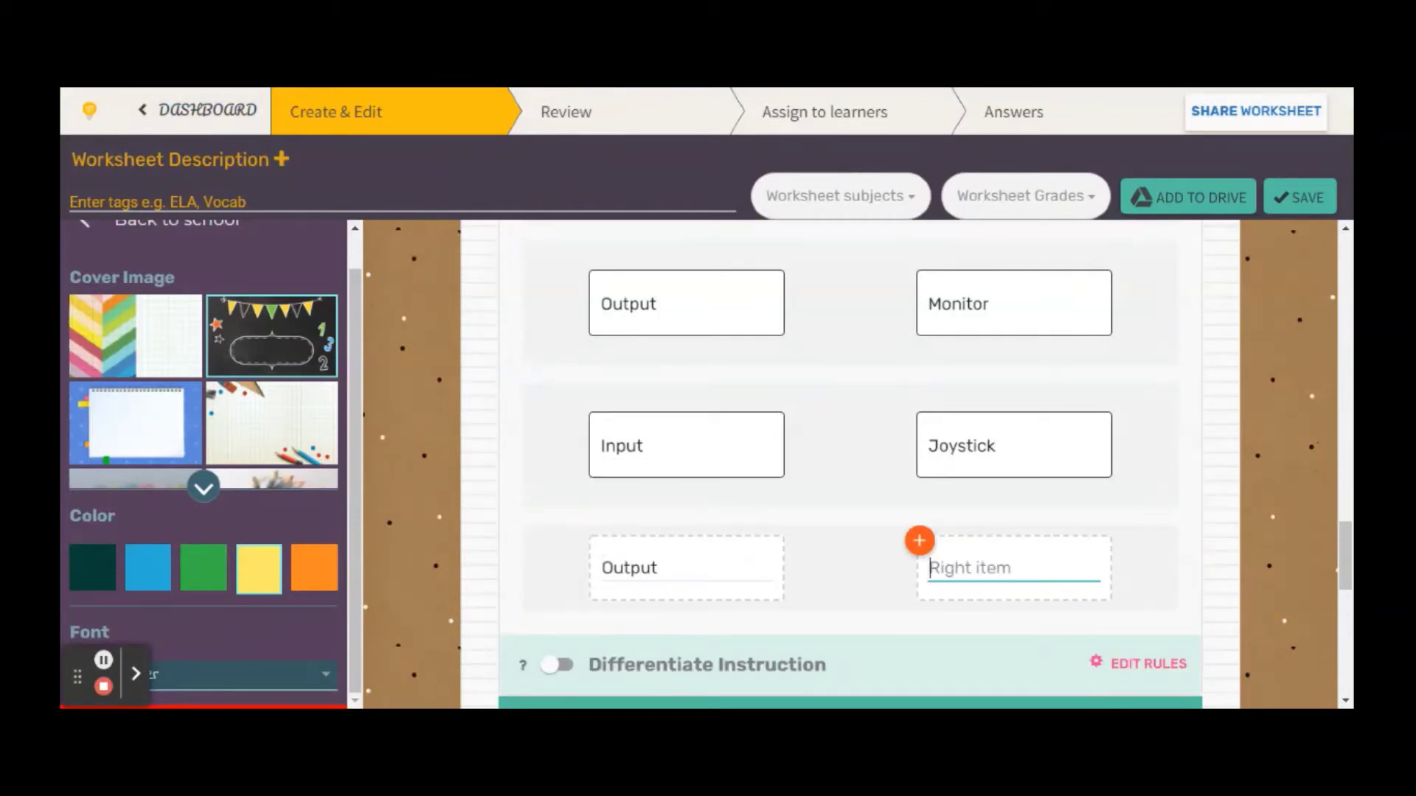
type("3D pri")
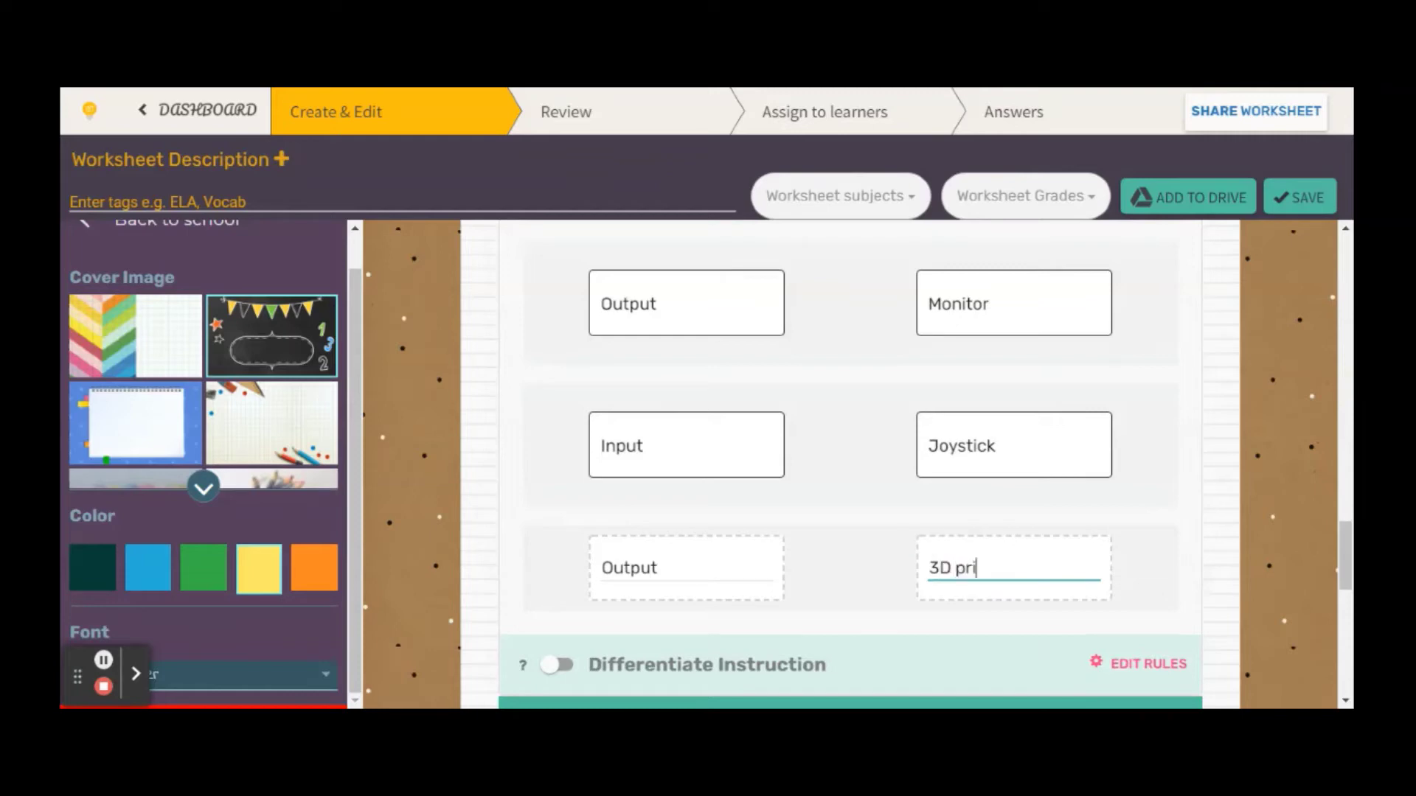
type("nter")
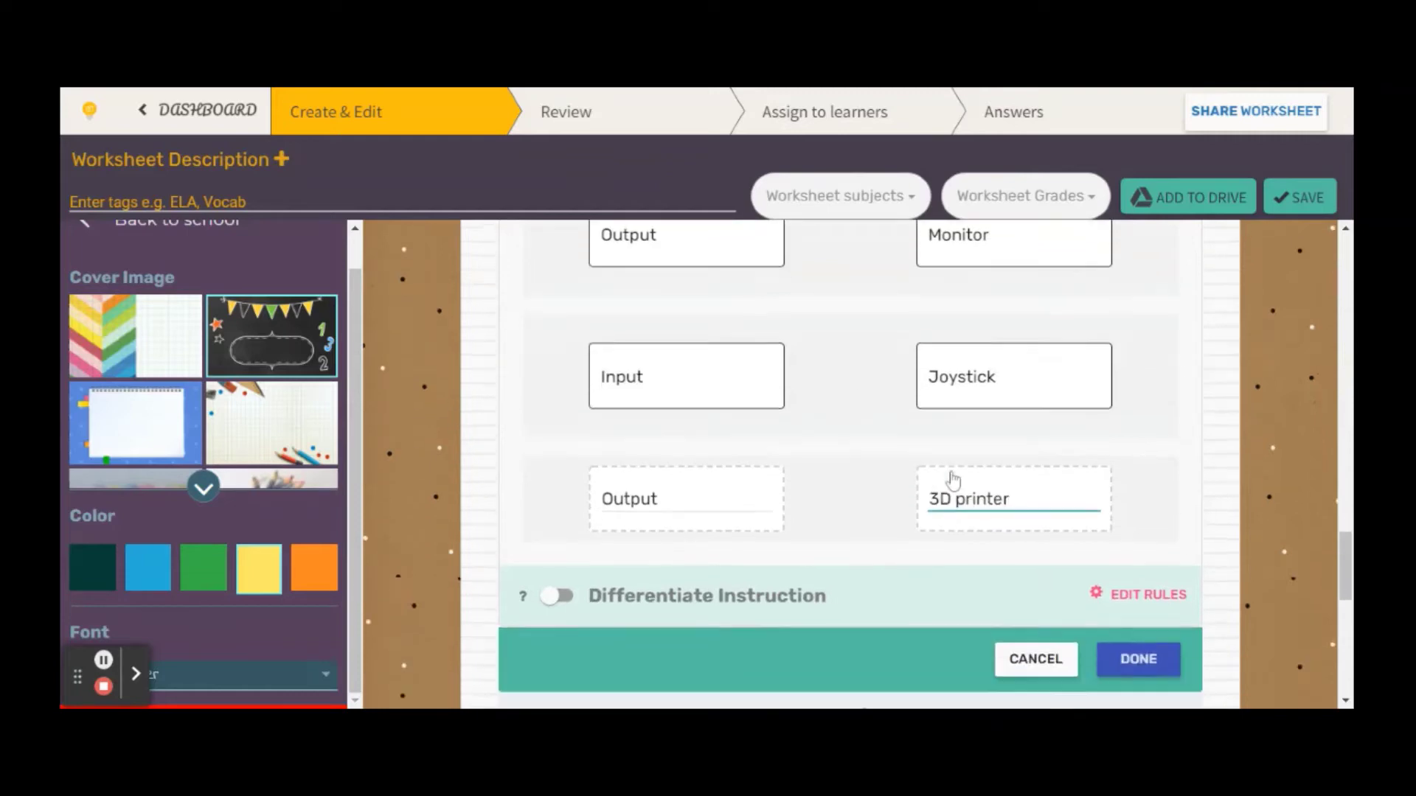
scroll(998, 493, "up", 3)
scroll(1074, 462, "down", 6)
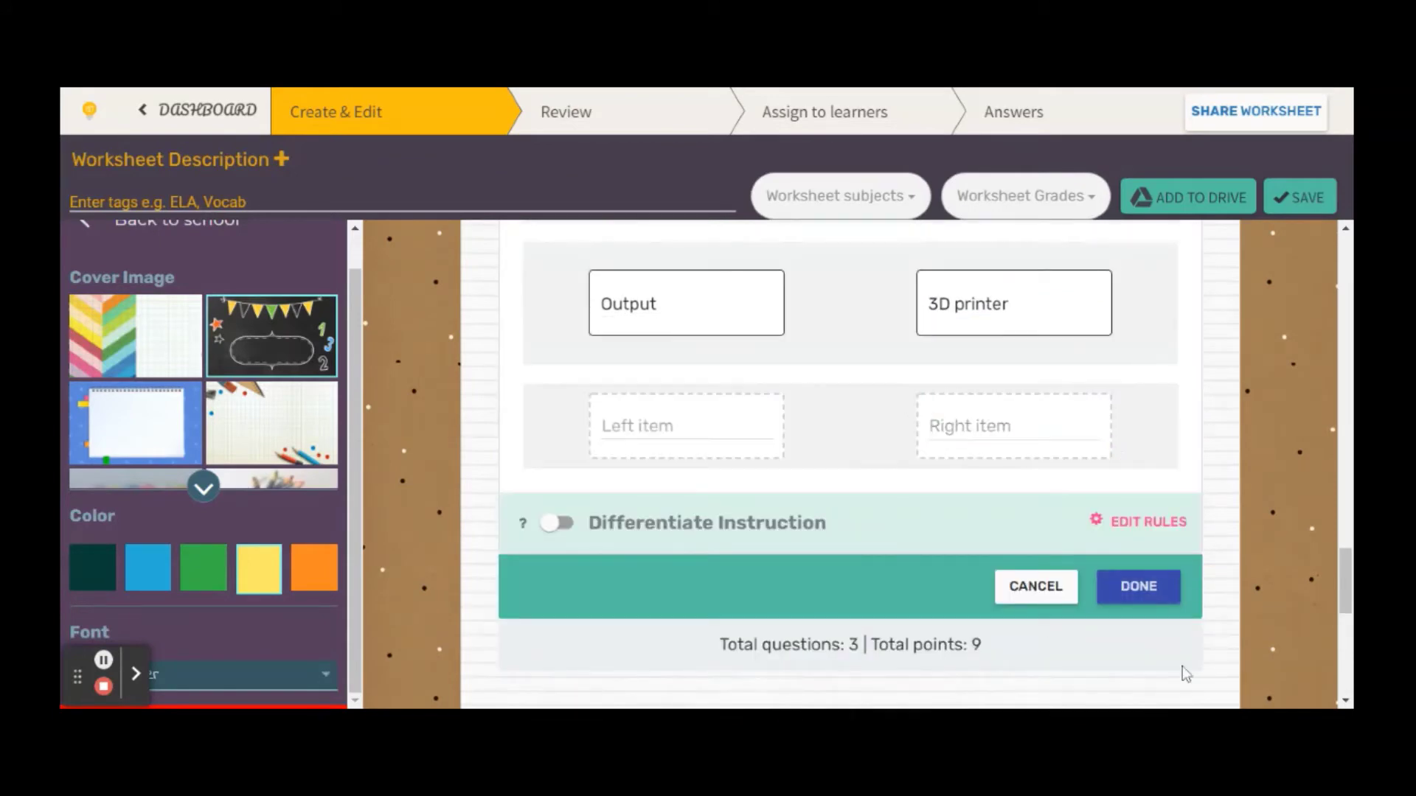
left_click(1142, 594)
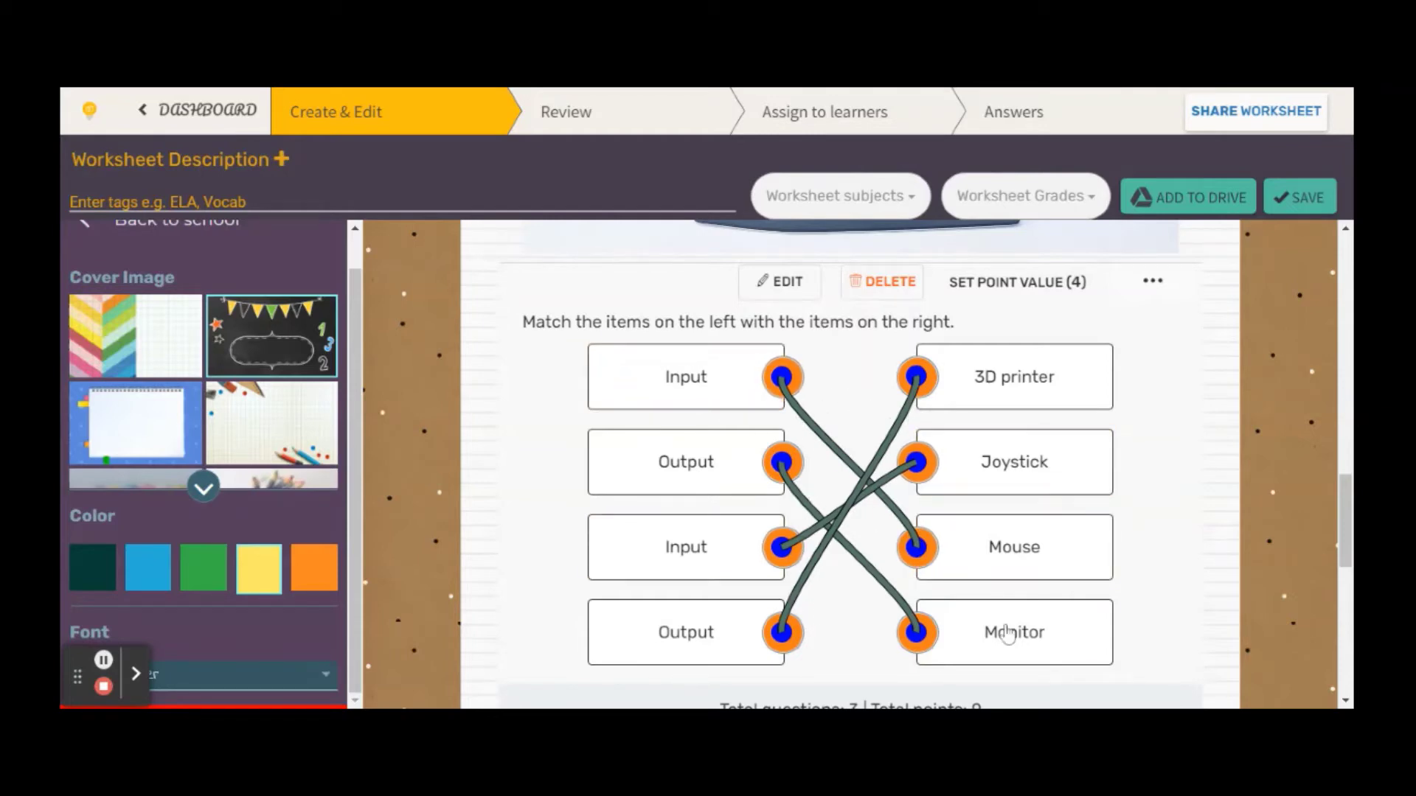
- Add a Sorting activity with the student instruction "Sort the items in the relevant columns."
scroll(990, 628, "down", 7)
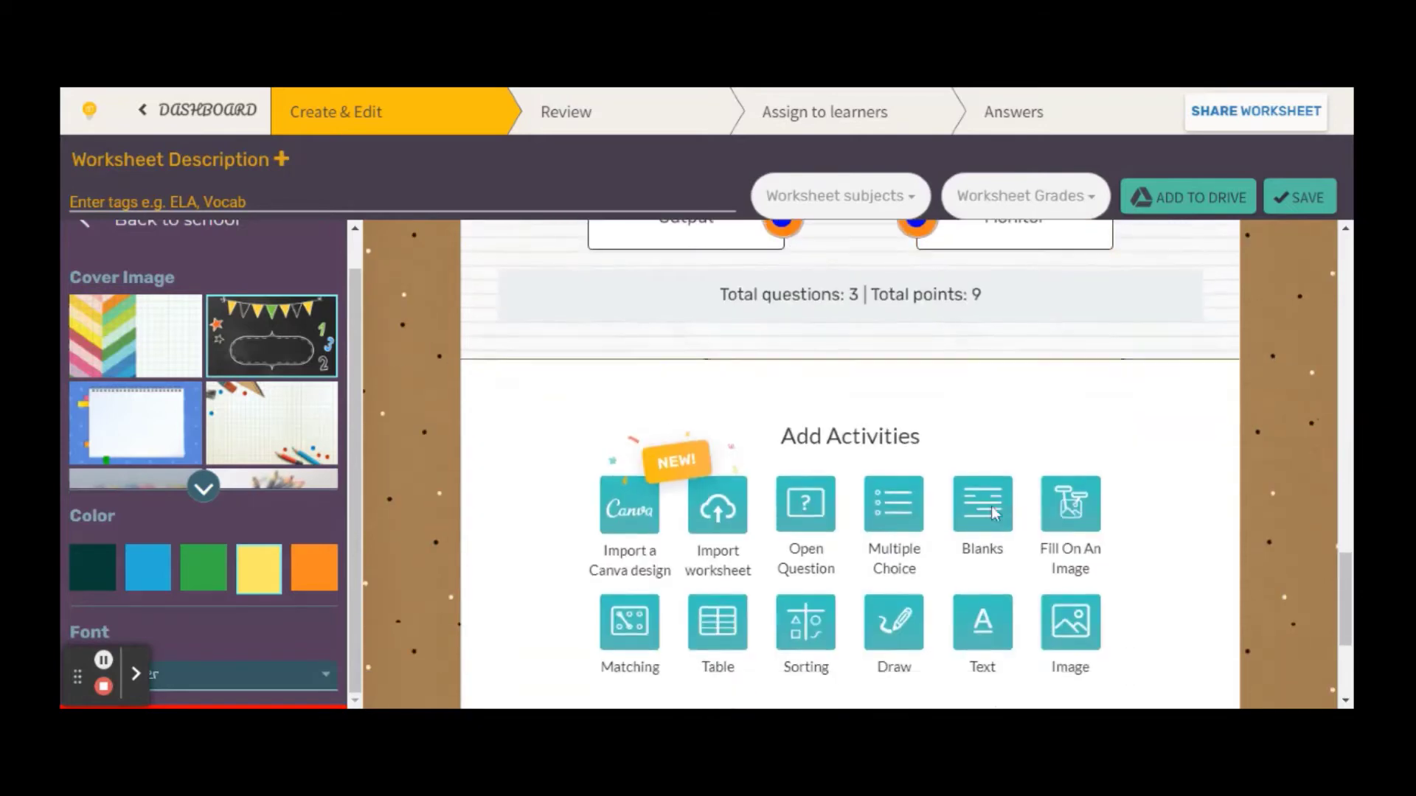
left_click(795, 494)
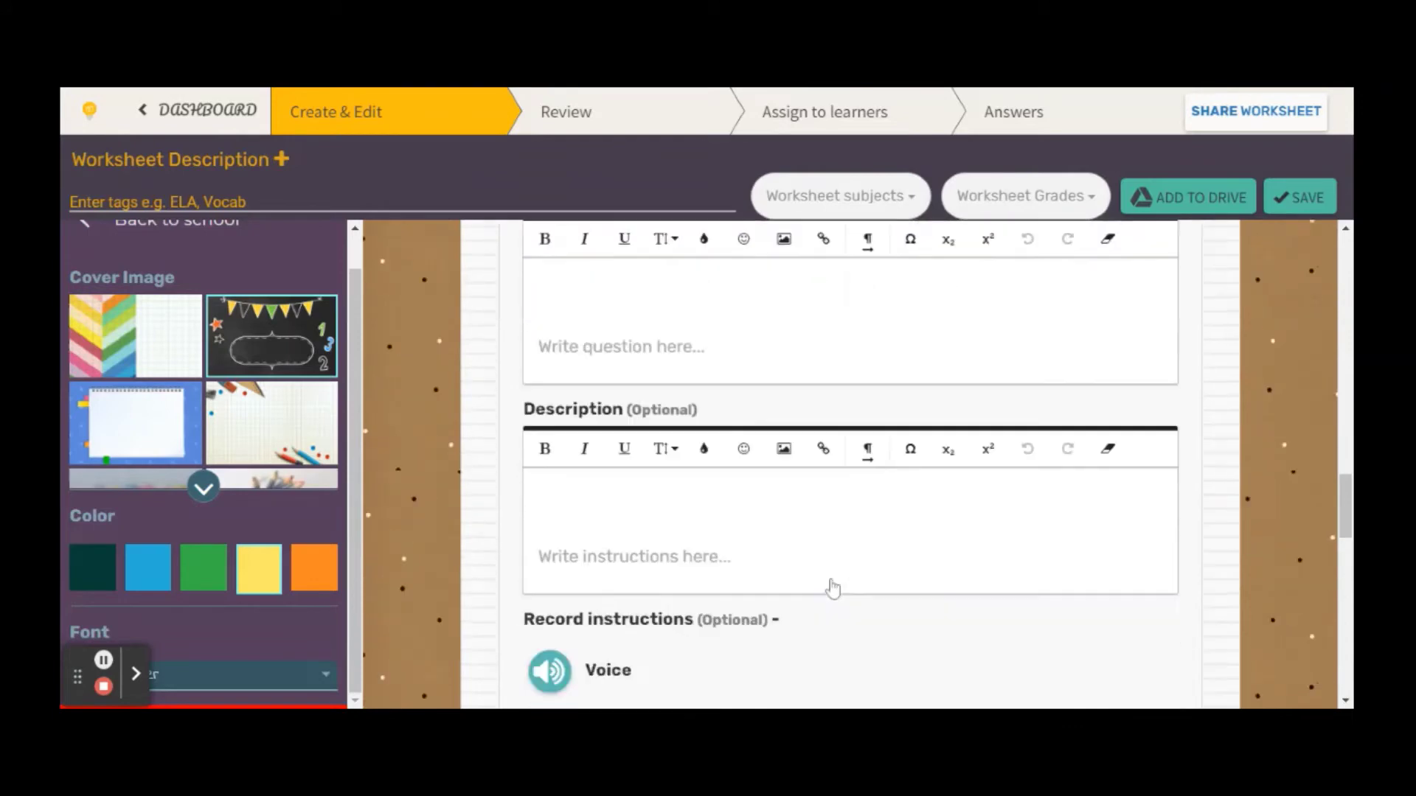
left_click(783, 547)
scroll(808, 497, "up", 1)
left_click(763, 413)
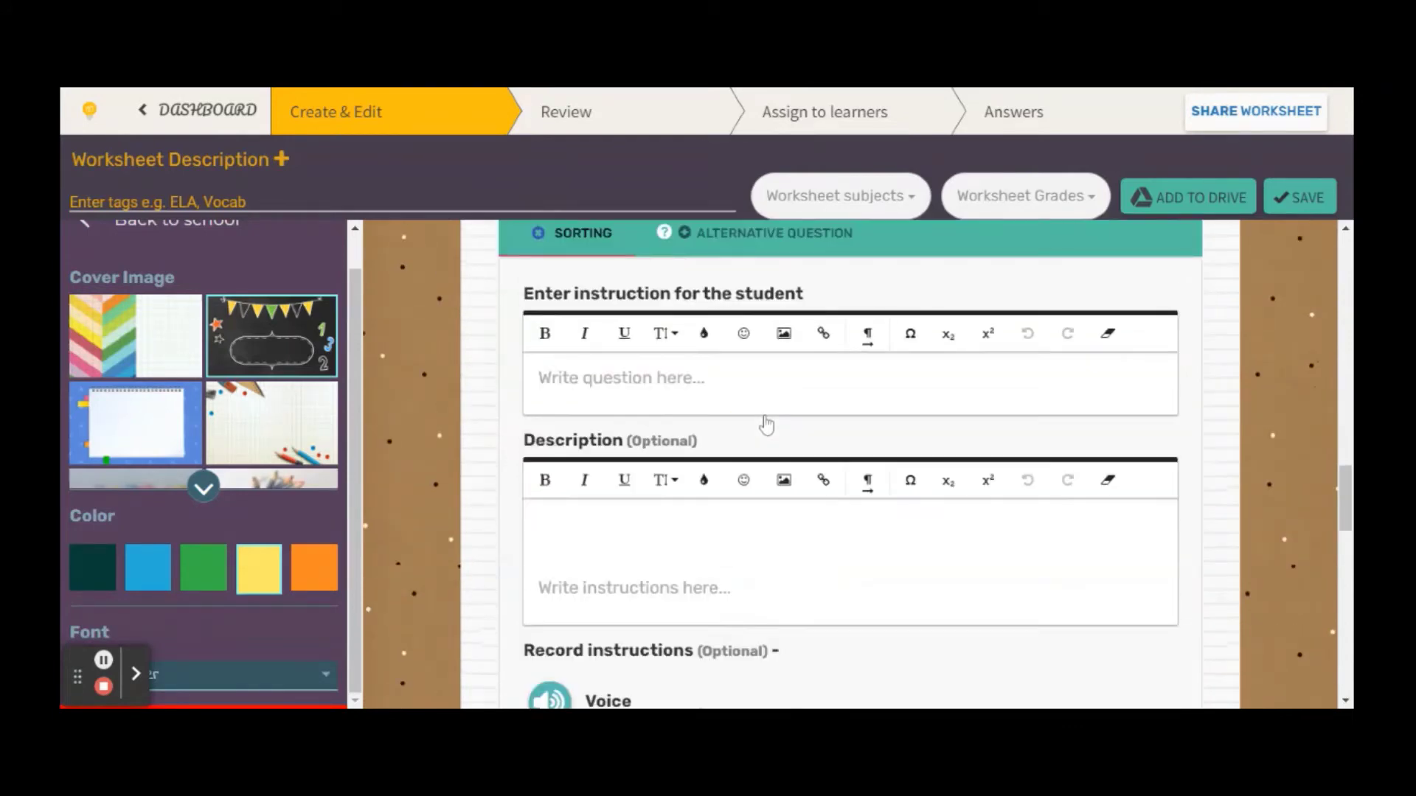
type("Sort the")
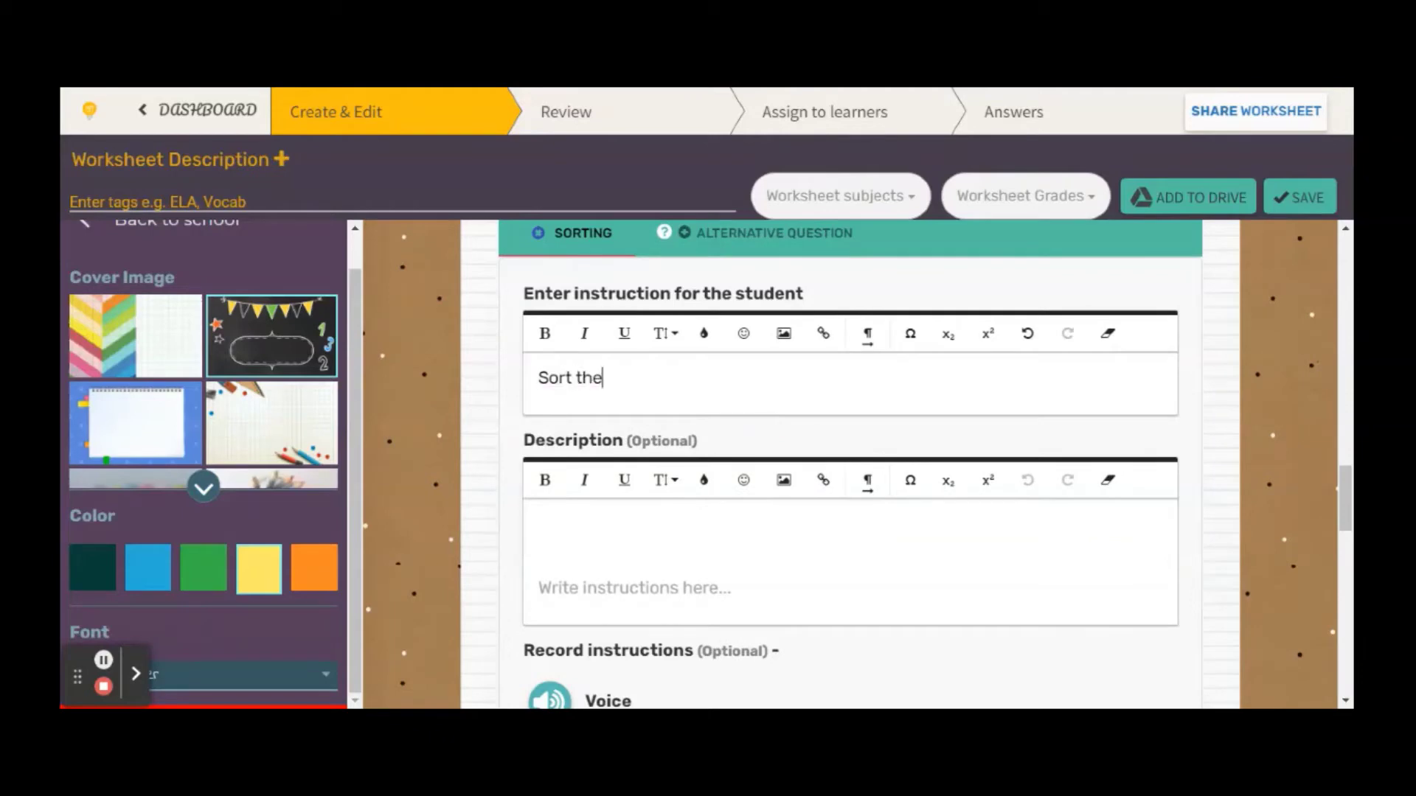
type(" items in the")
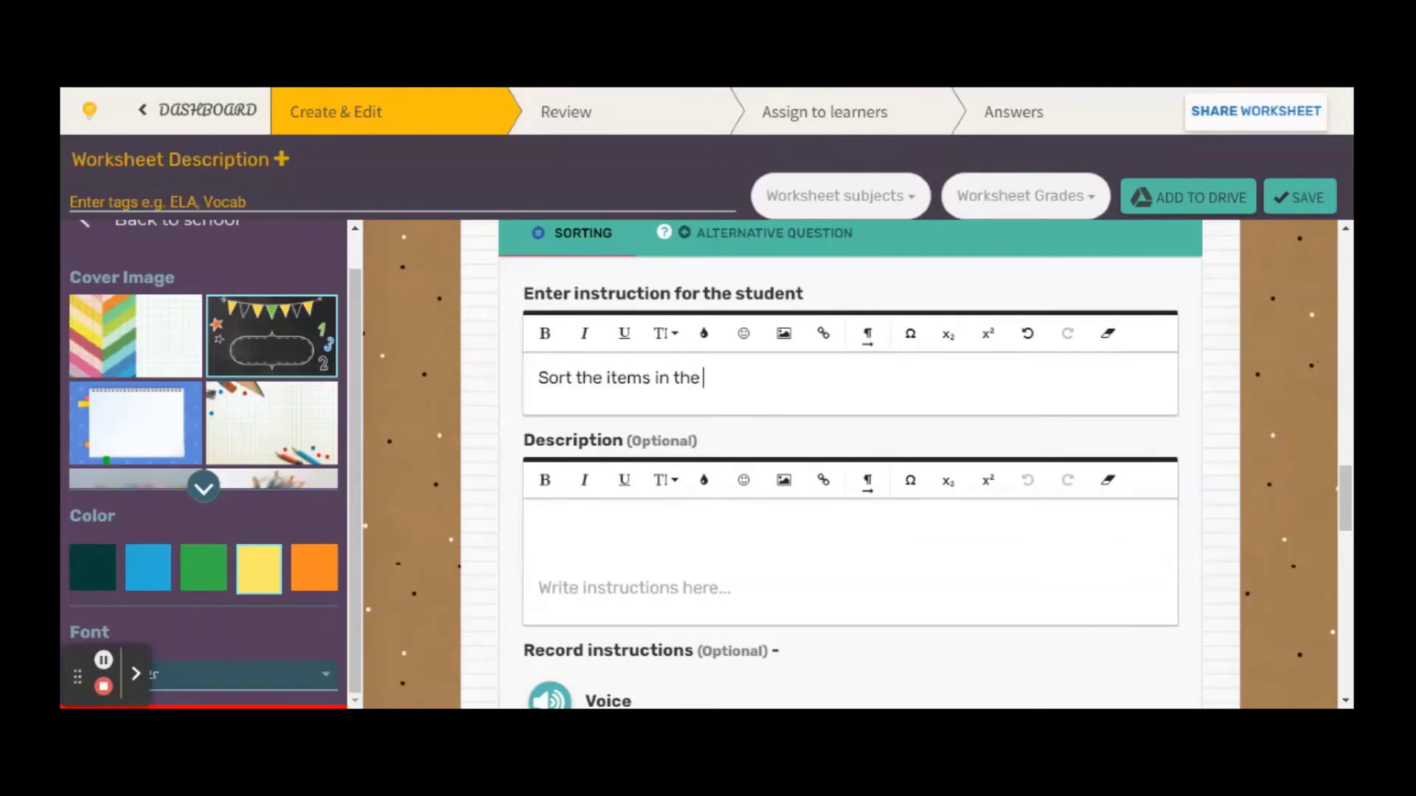
type(" relev")
key("BackSpace")
type("evant columns.")
- Name the two groups of the sorting activity "Primary Storage" and "Secondary Storage"
scroll(759, 405, "down", 5)
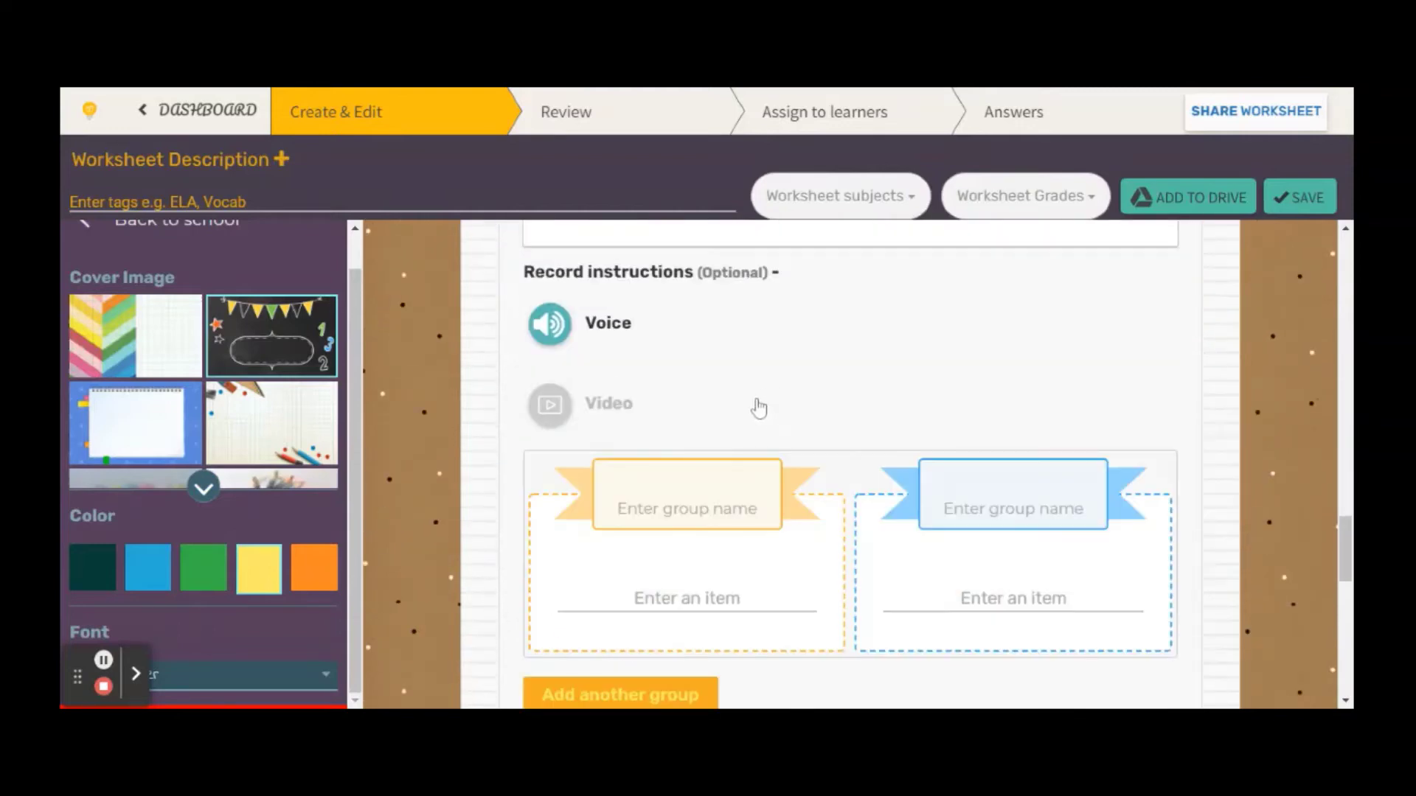
left_click(719, 410)
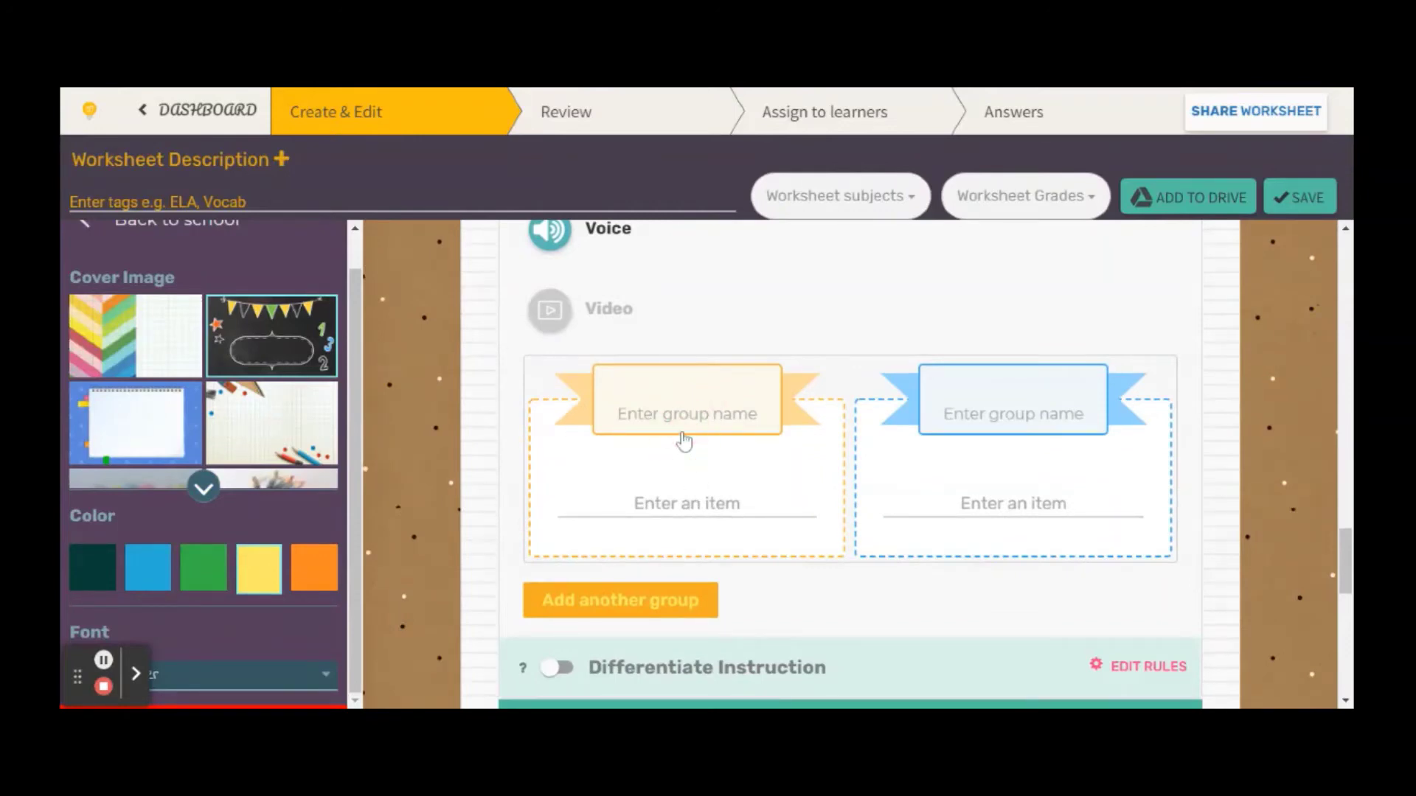
left_click(672, 396)
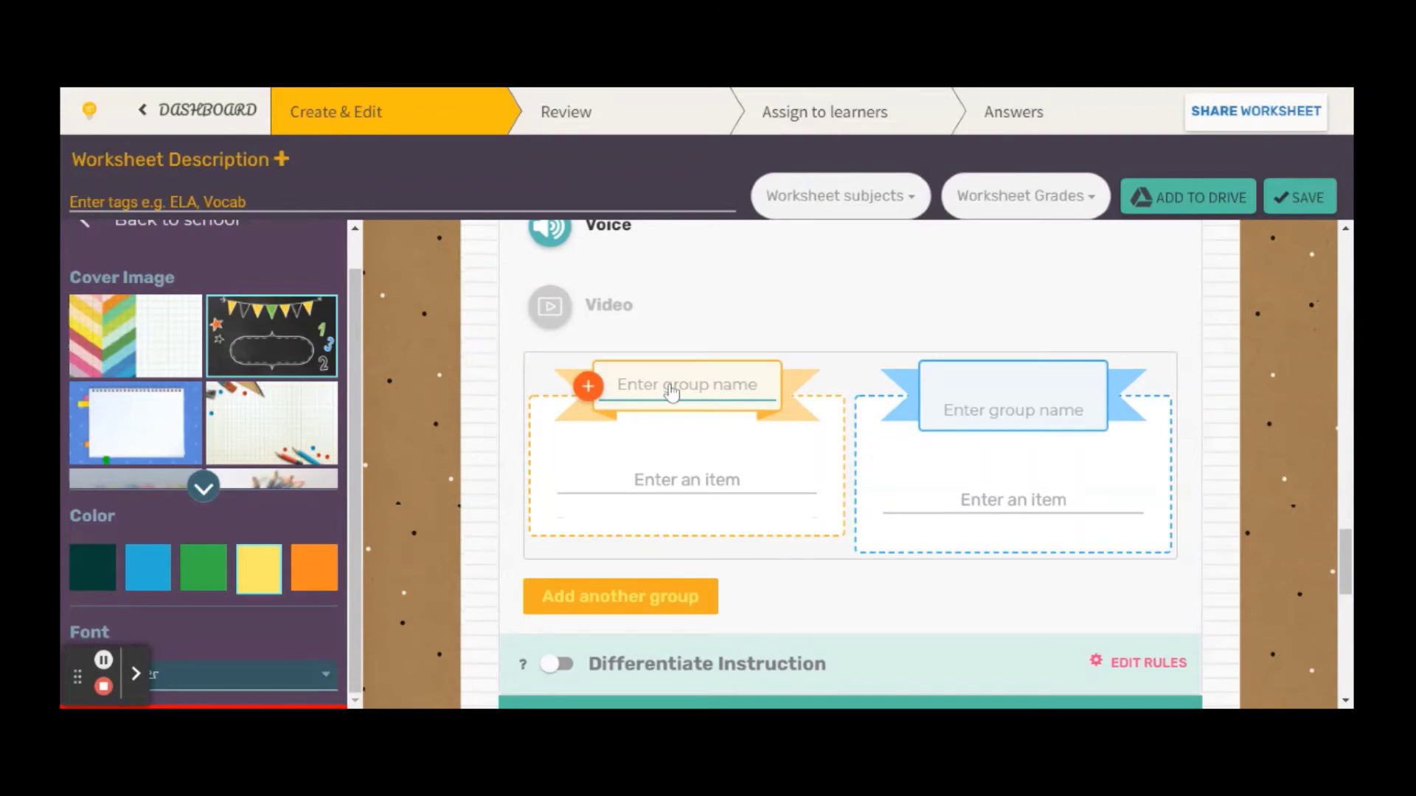
type("Primary S")
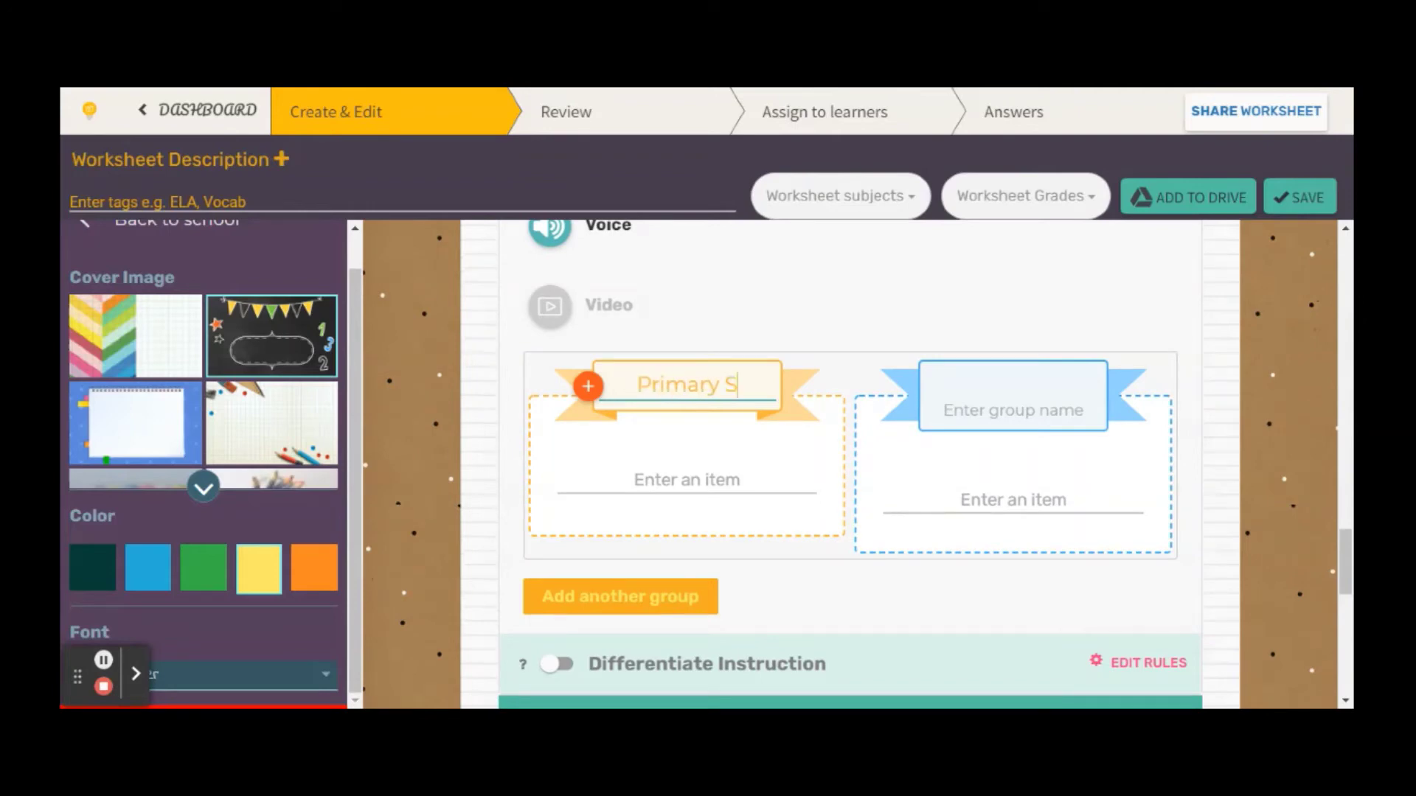
type("torage")
key("Return")
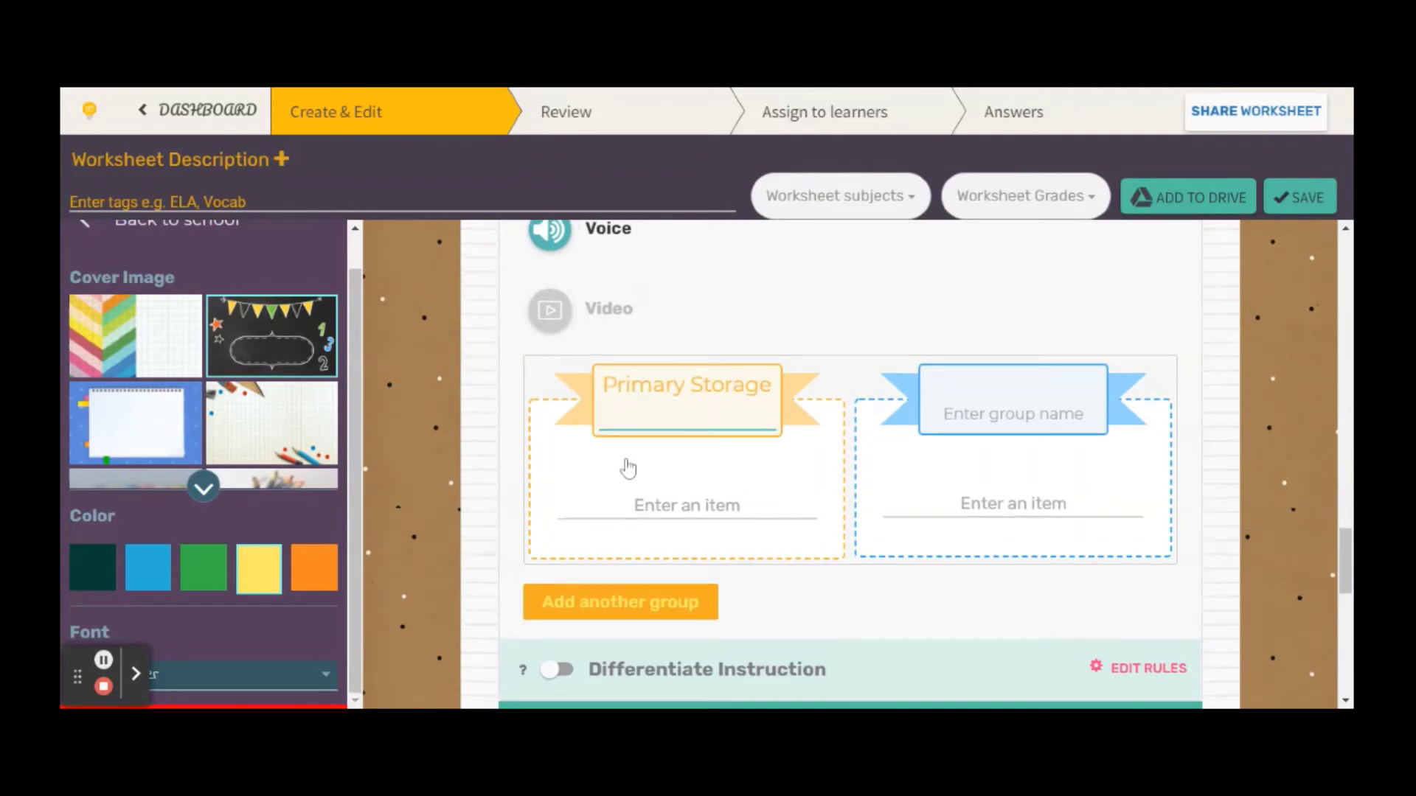
left_click(987, 392)
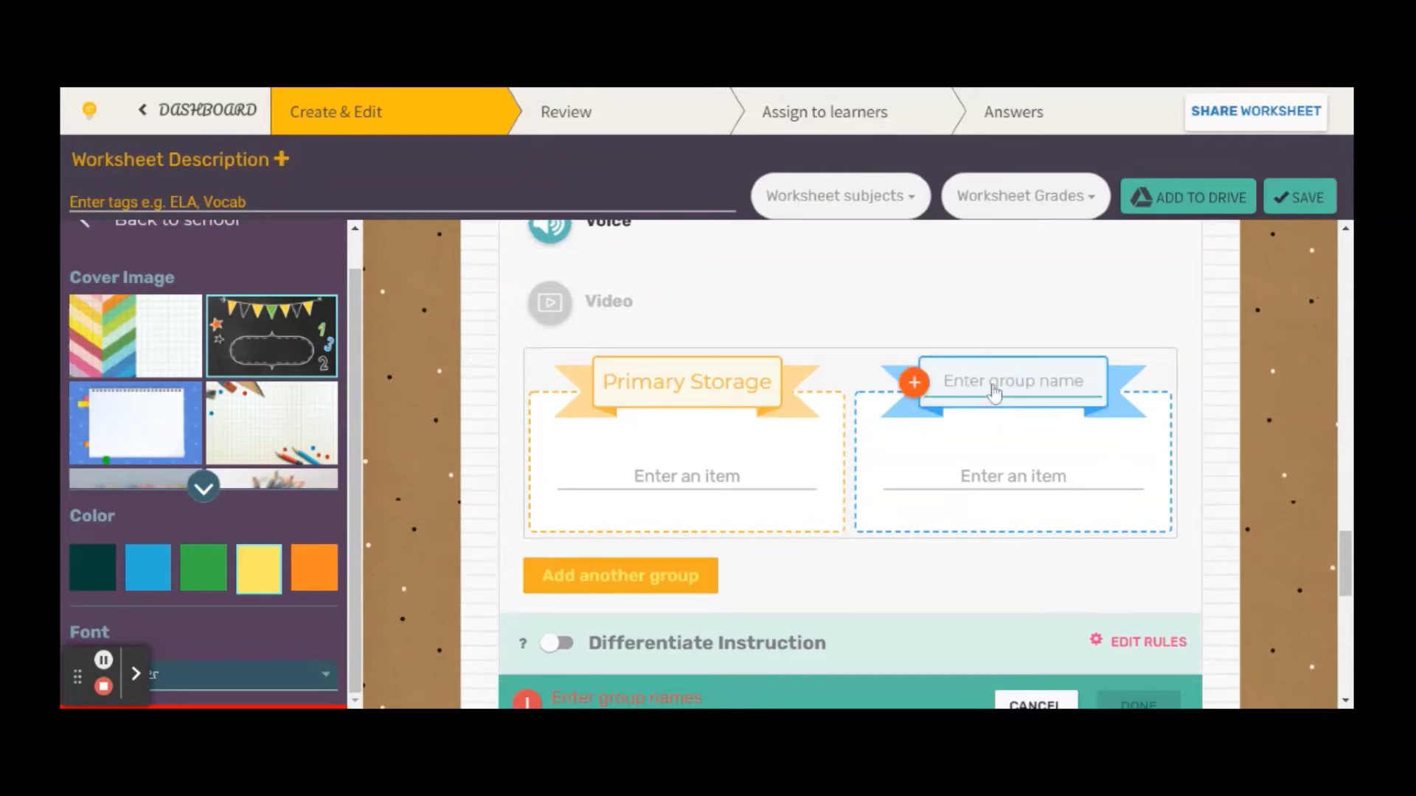
type("Seconda")
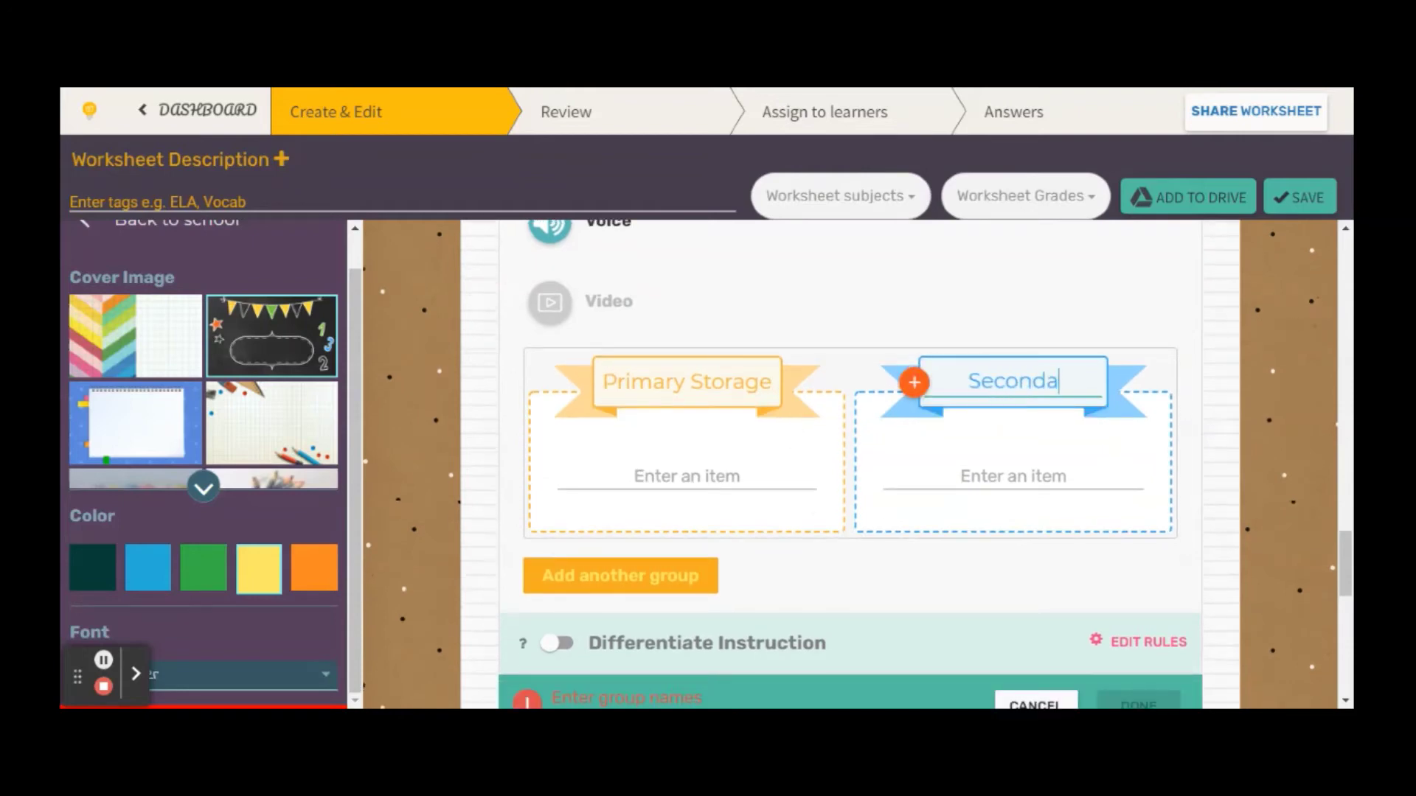
type("ry Storage")
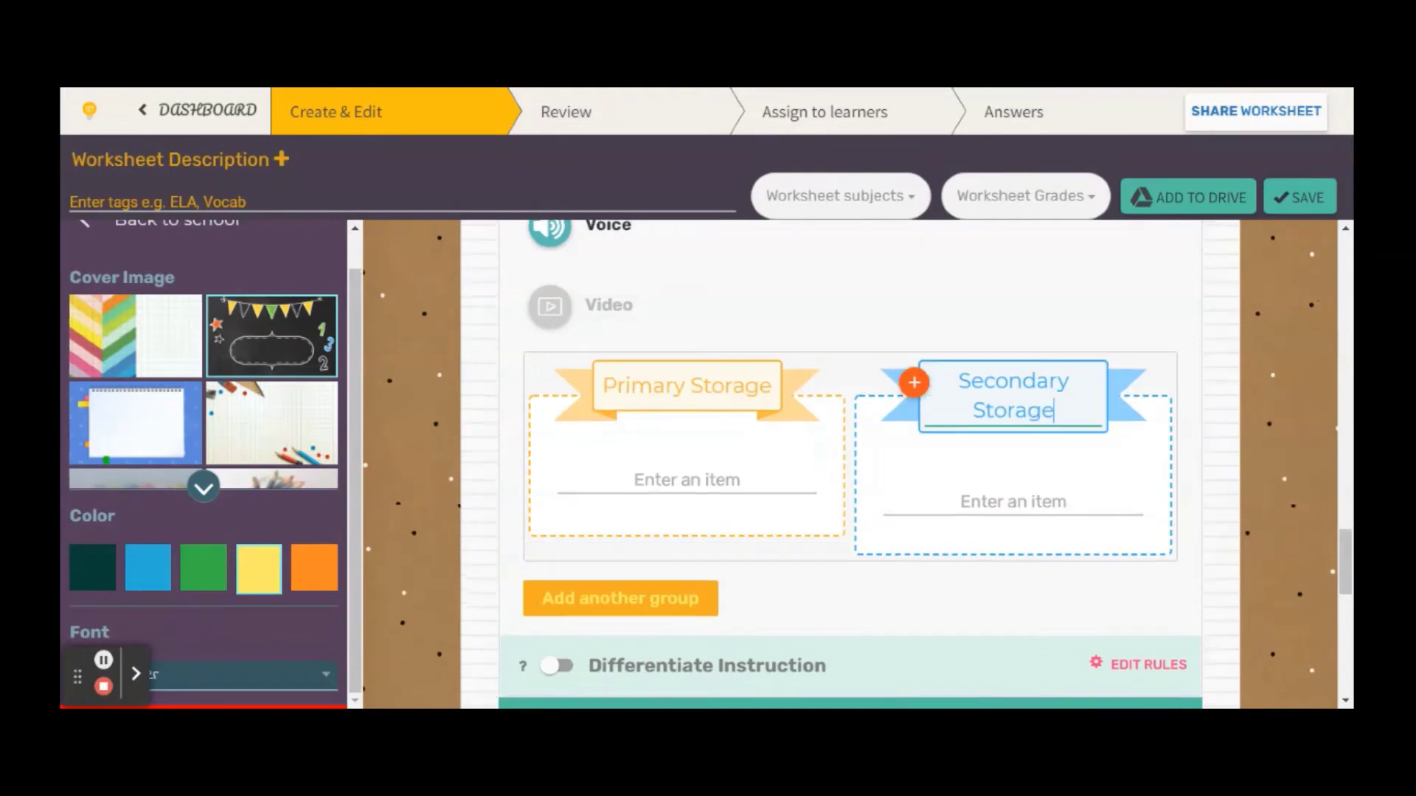
- Add the items "RAM" and "ROM" to the Primary Storage group
left_click(759, 484)
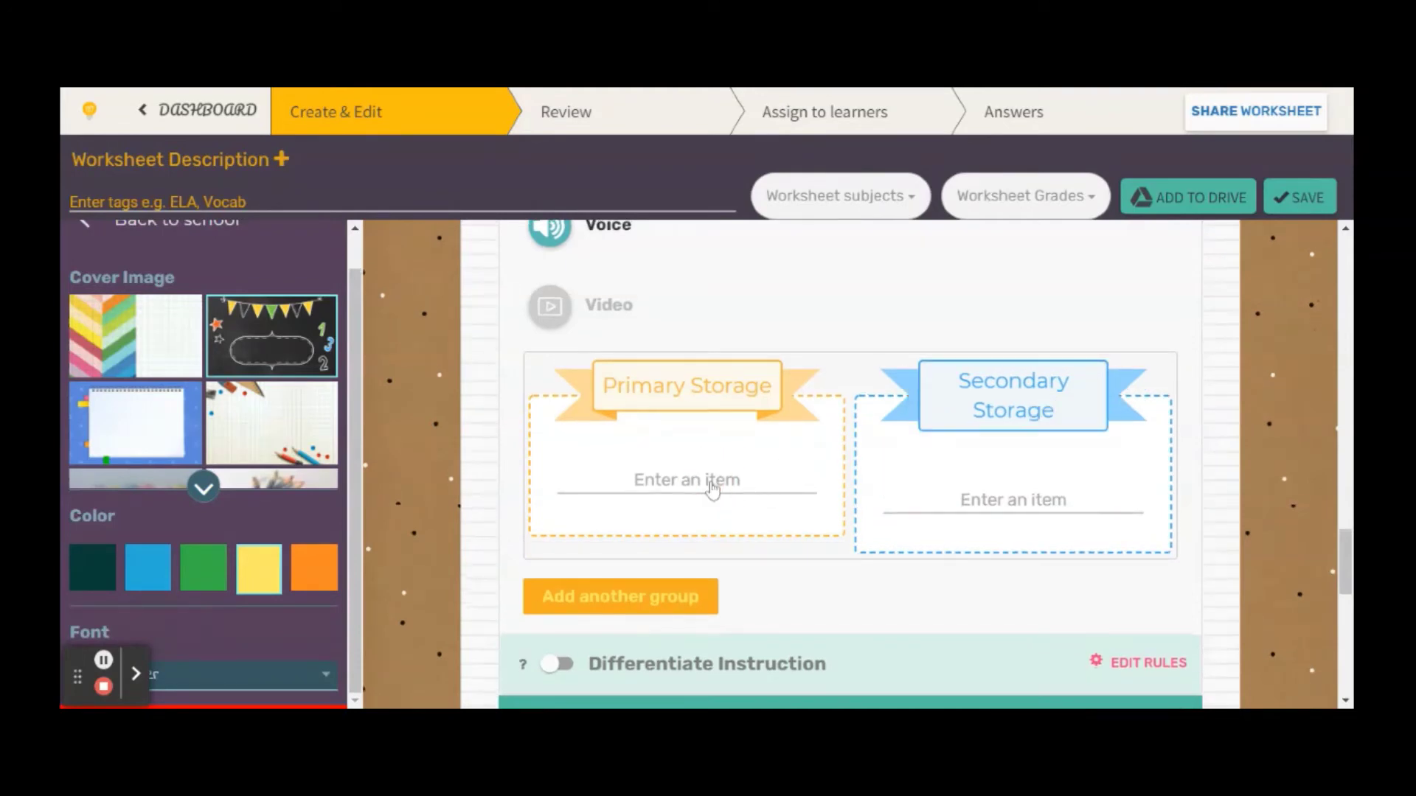
left_click(676, 488)
left_click(643, 458)
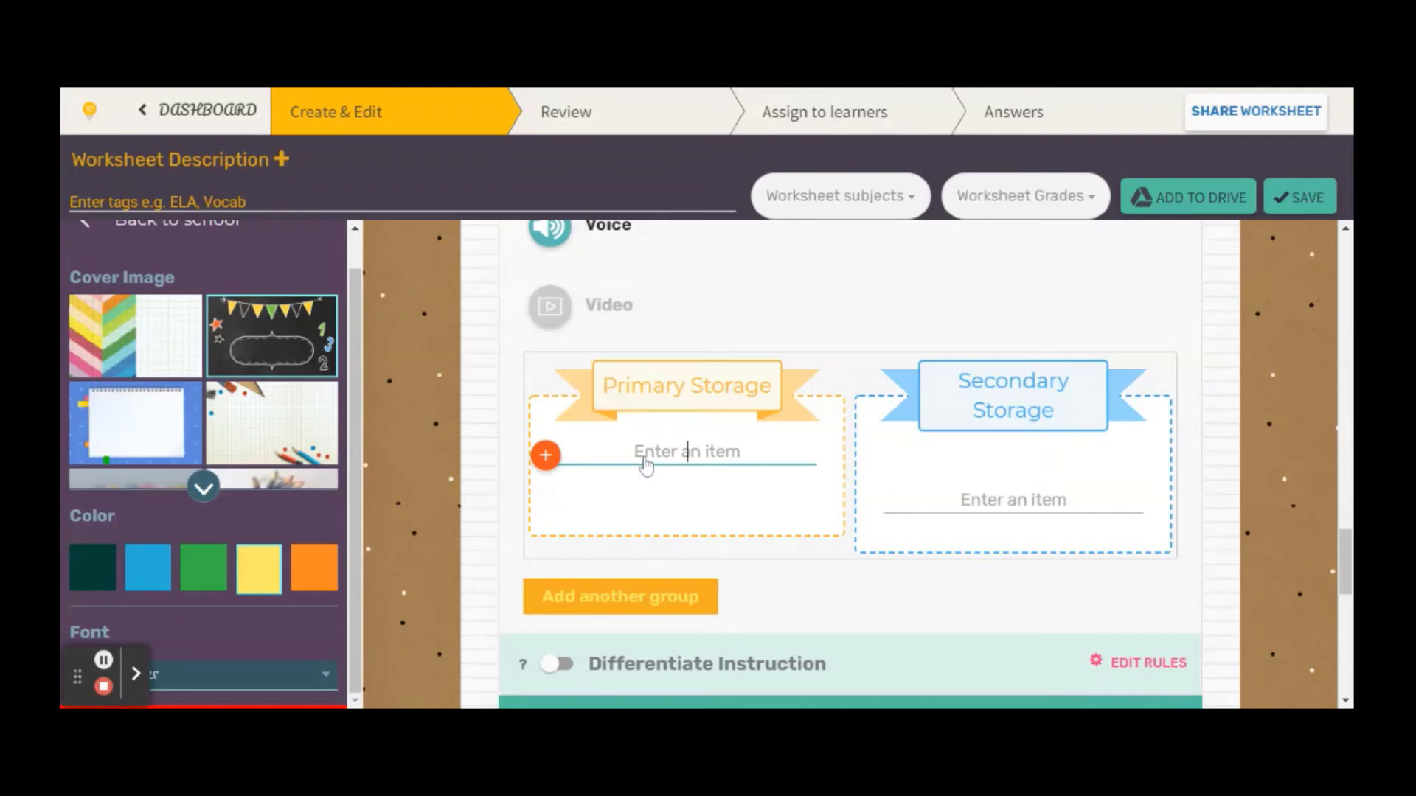
type("RAM")
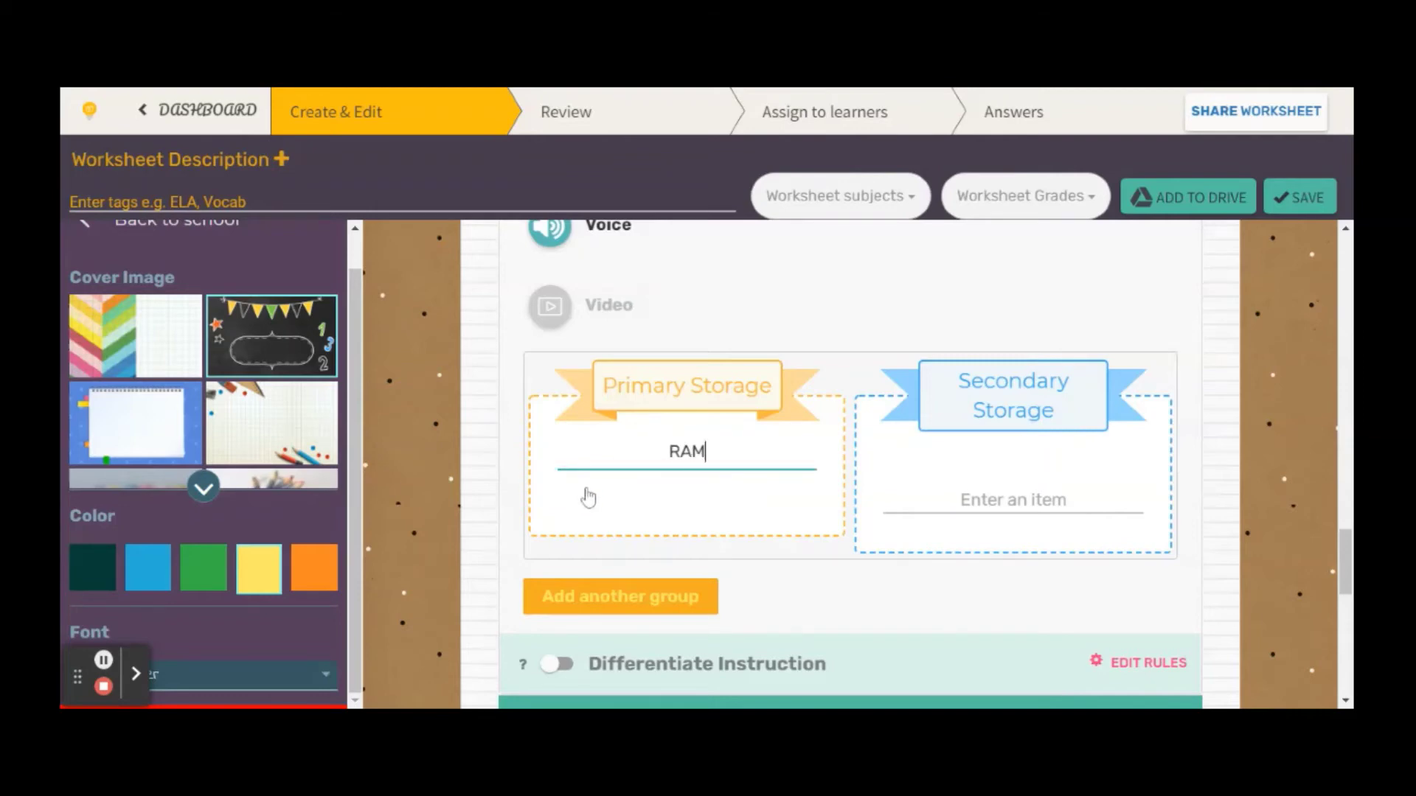
key("Return")
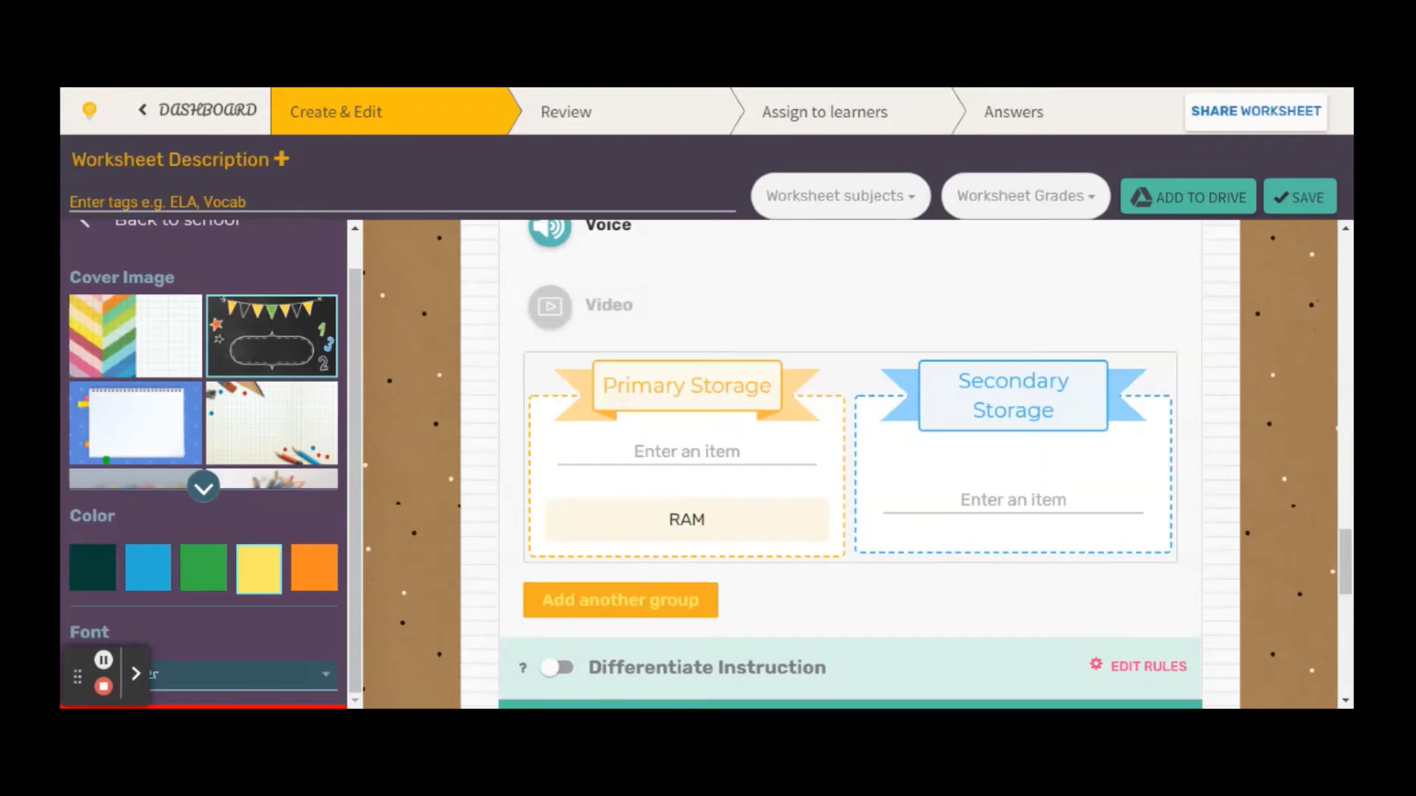
type("ROM")
key("Return")
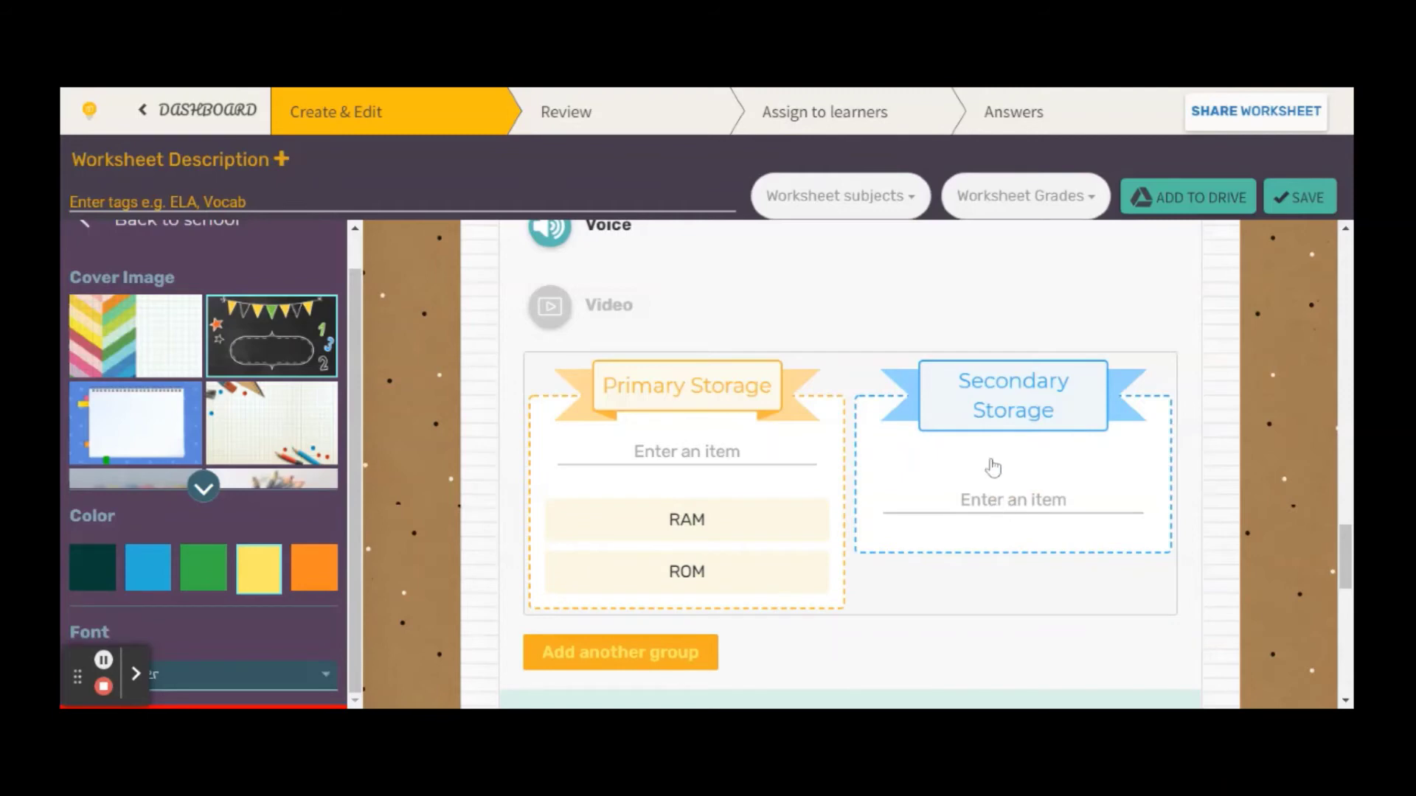
- Add the items "Flash drive" and "Memory Card" to the Secondary Storage group
left_click(913, 468)
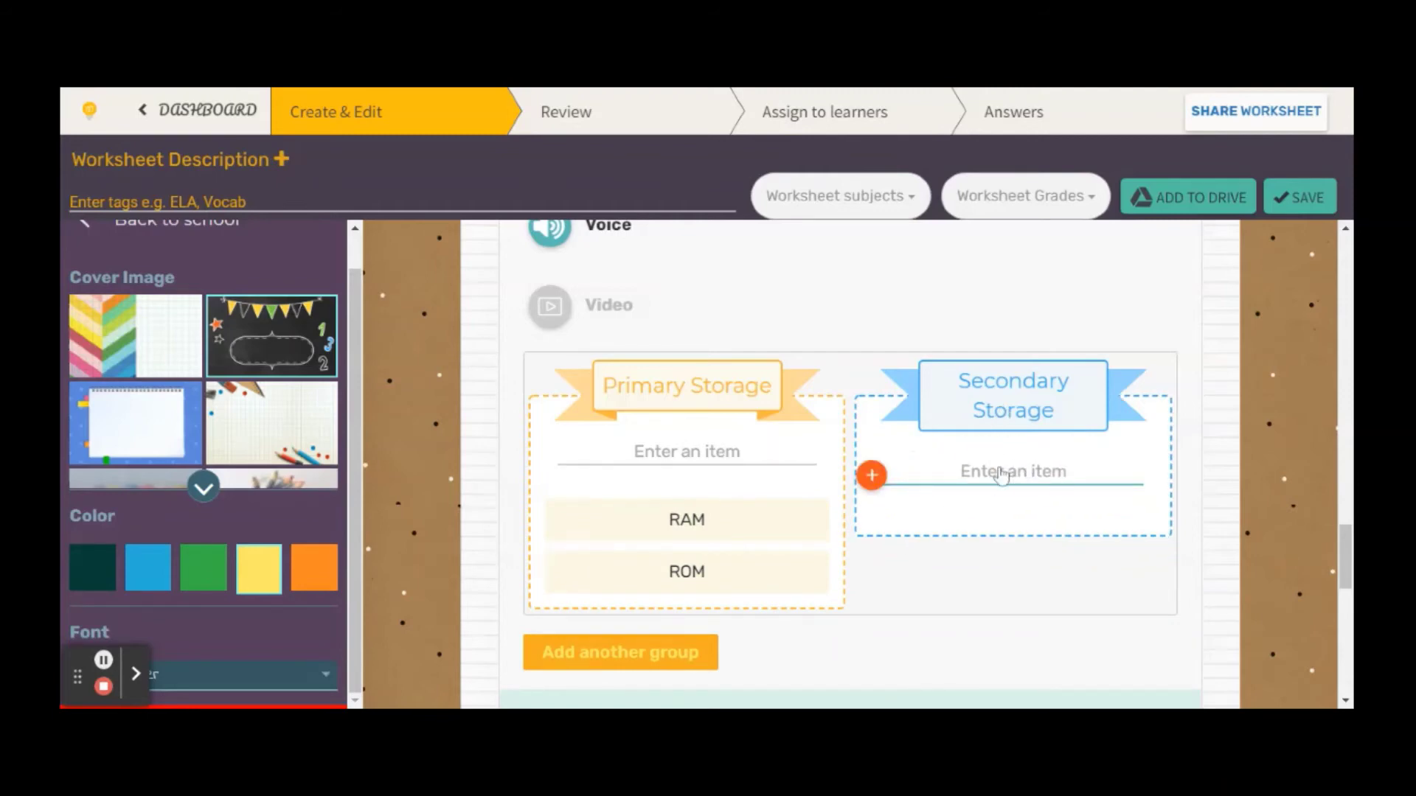
type("Flash drive")
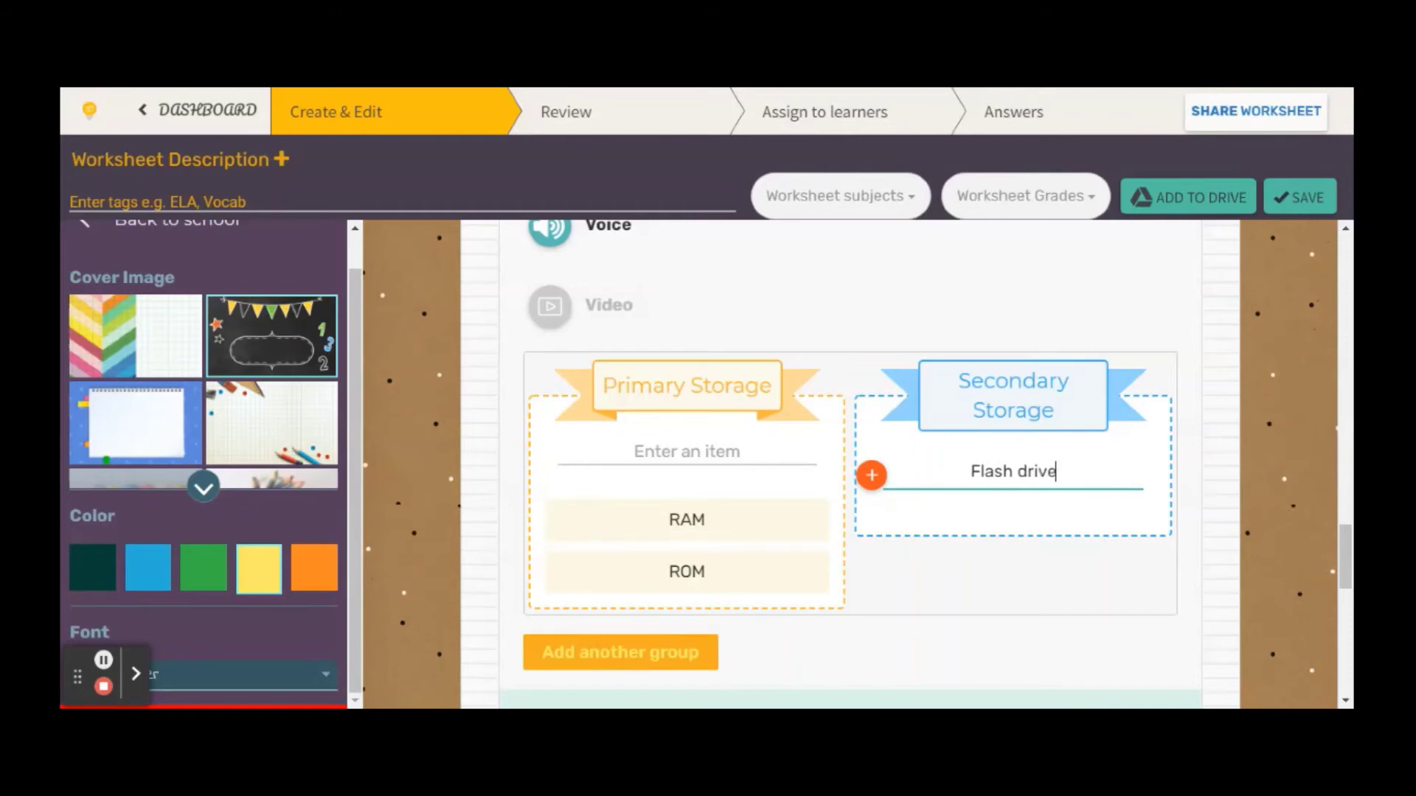
key("Return")
type("Memory S")
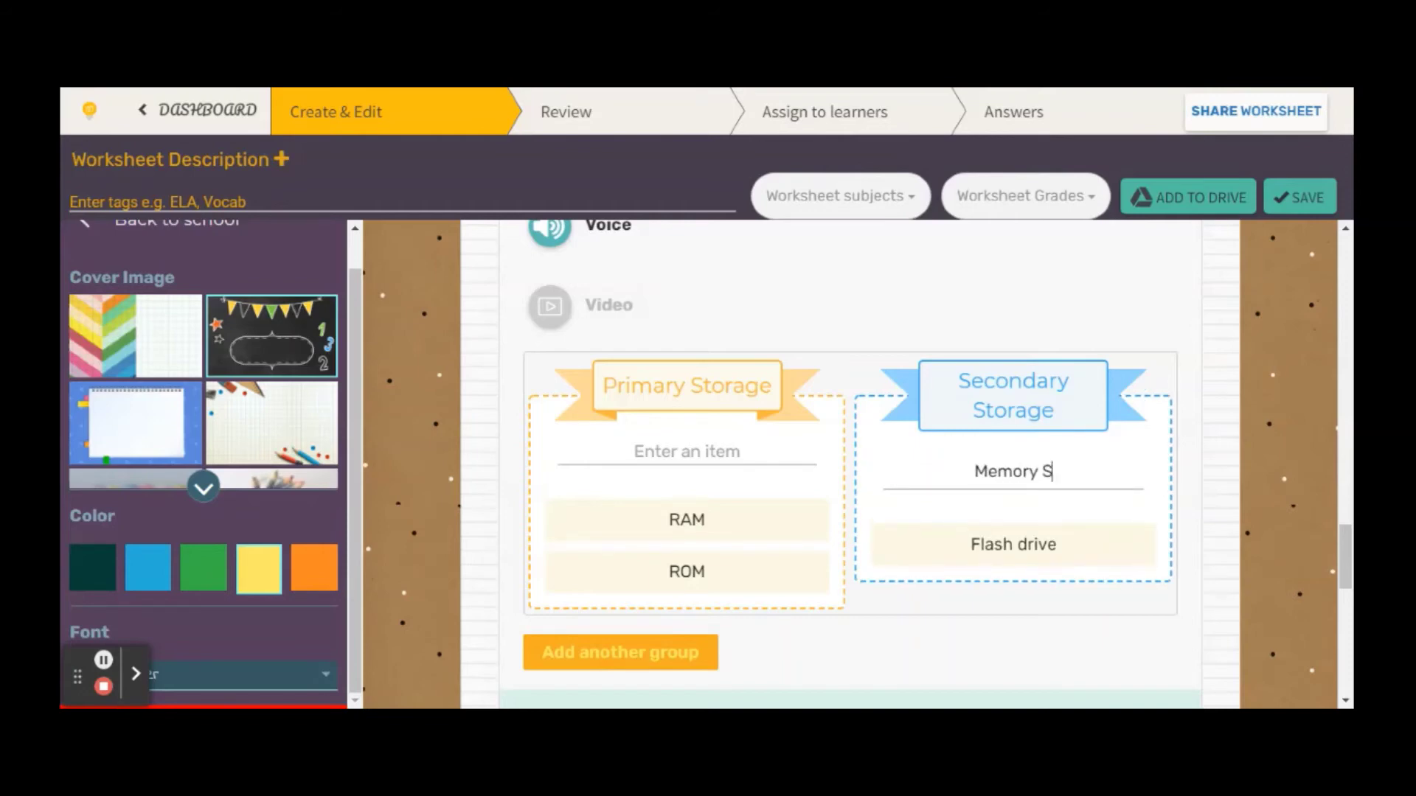
key("BackSpace")
type("Card")
key("Return")
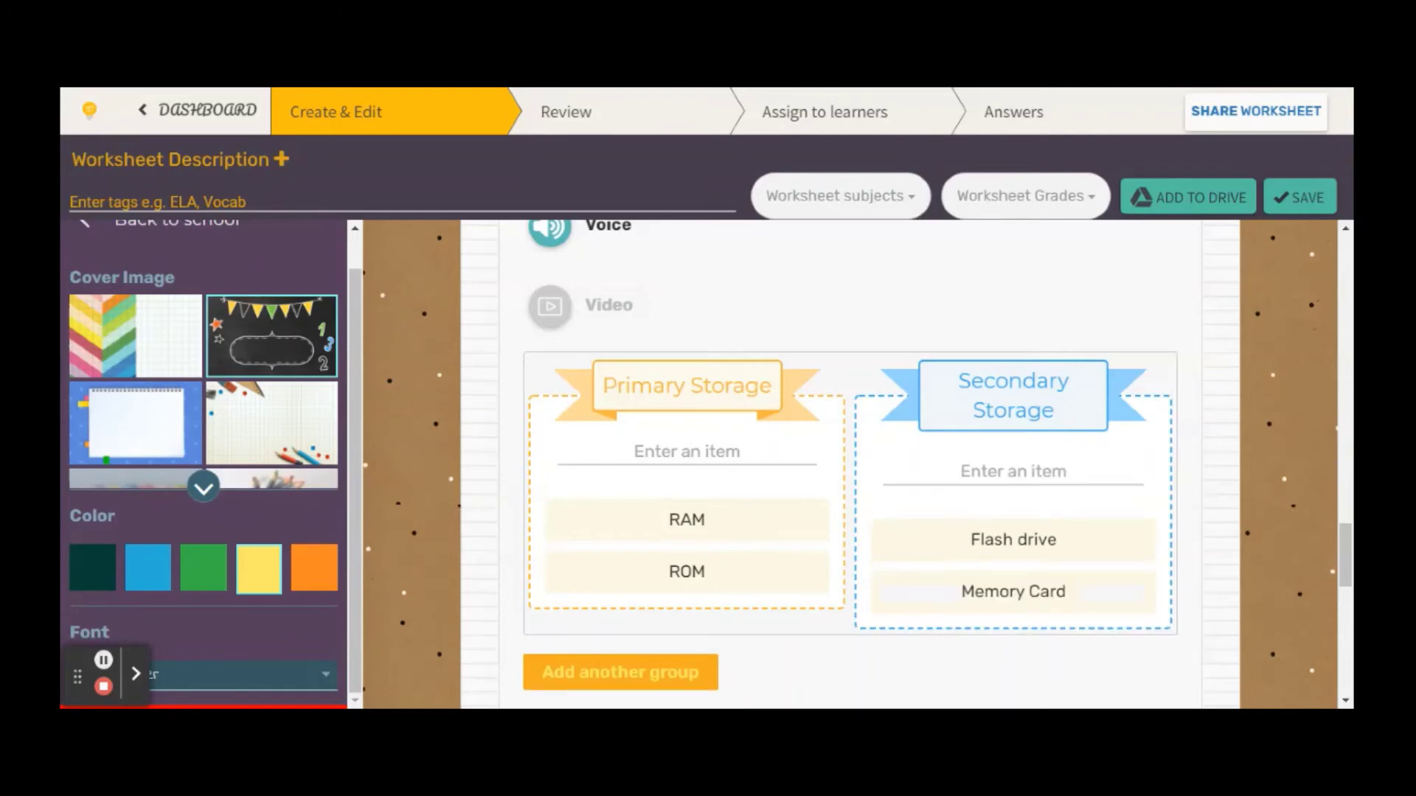
- Add "Hard drive" as a third item in the Secondary Storage group and finish editing the sorting activity
type("Hard drive")
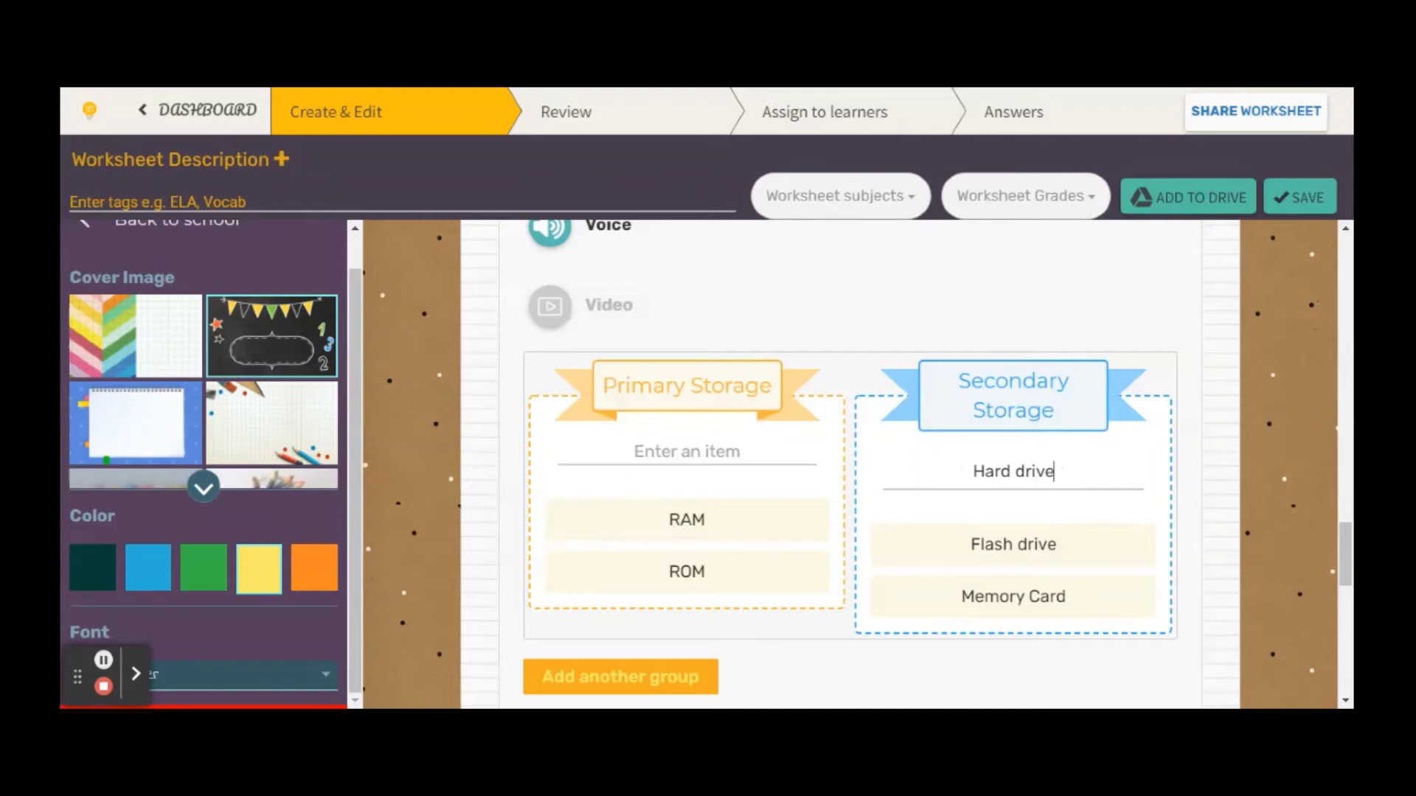
key("Return")
scroll(1047, 383, "down", 4)
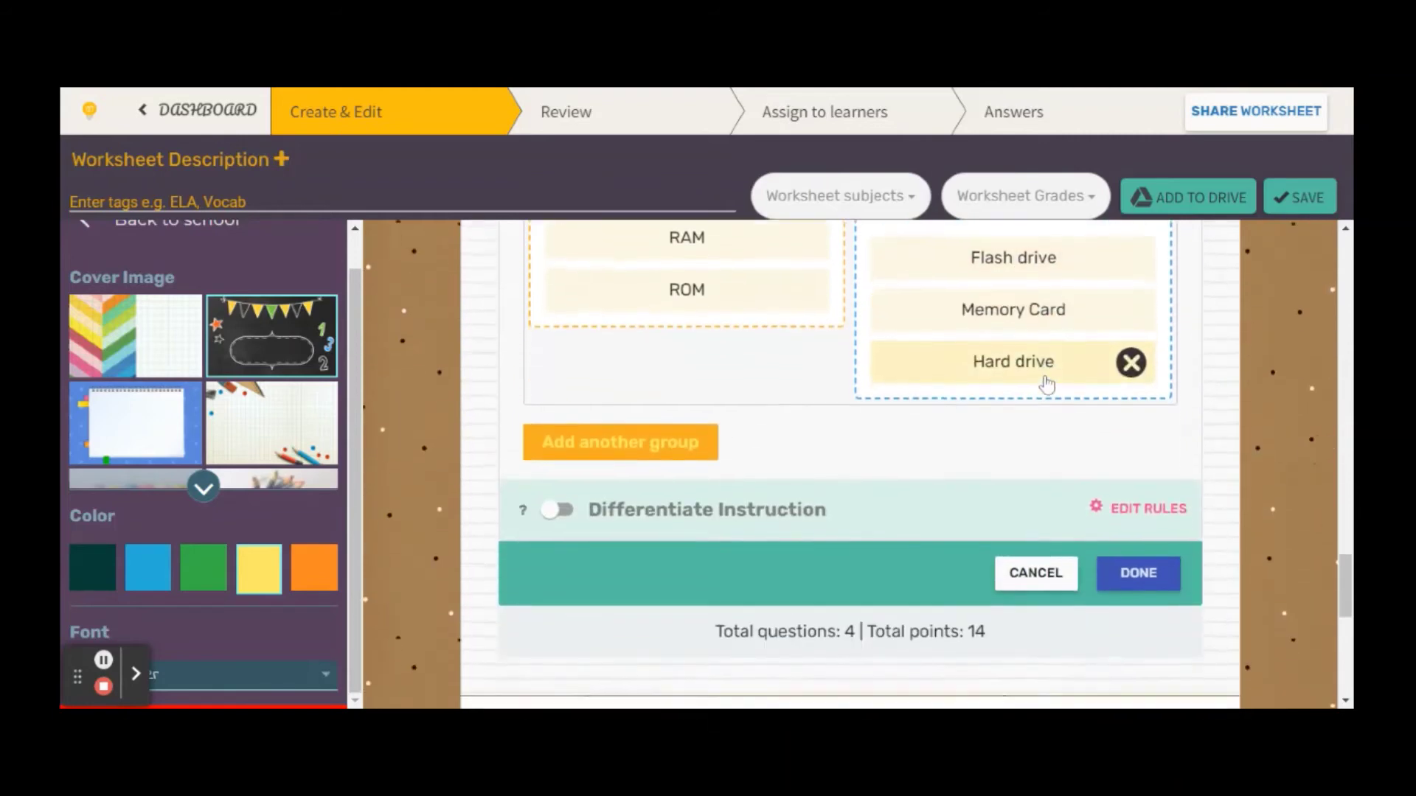
left_click(1146, 570)
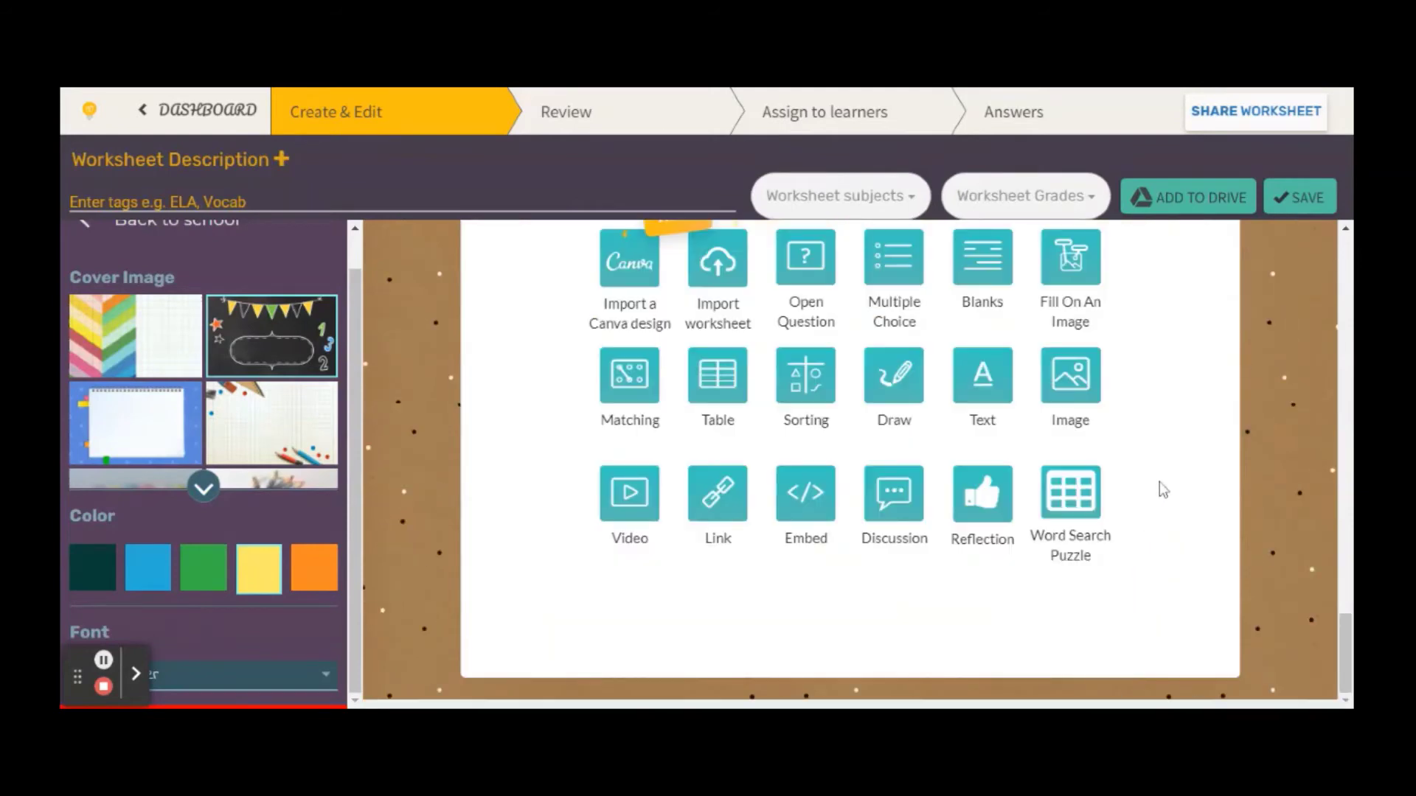
- Save the "Peripheral Devices" worksheet with its completed activities
scroll(1155, 487, "up", 2)
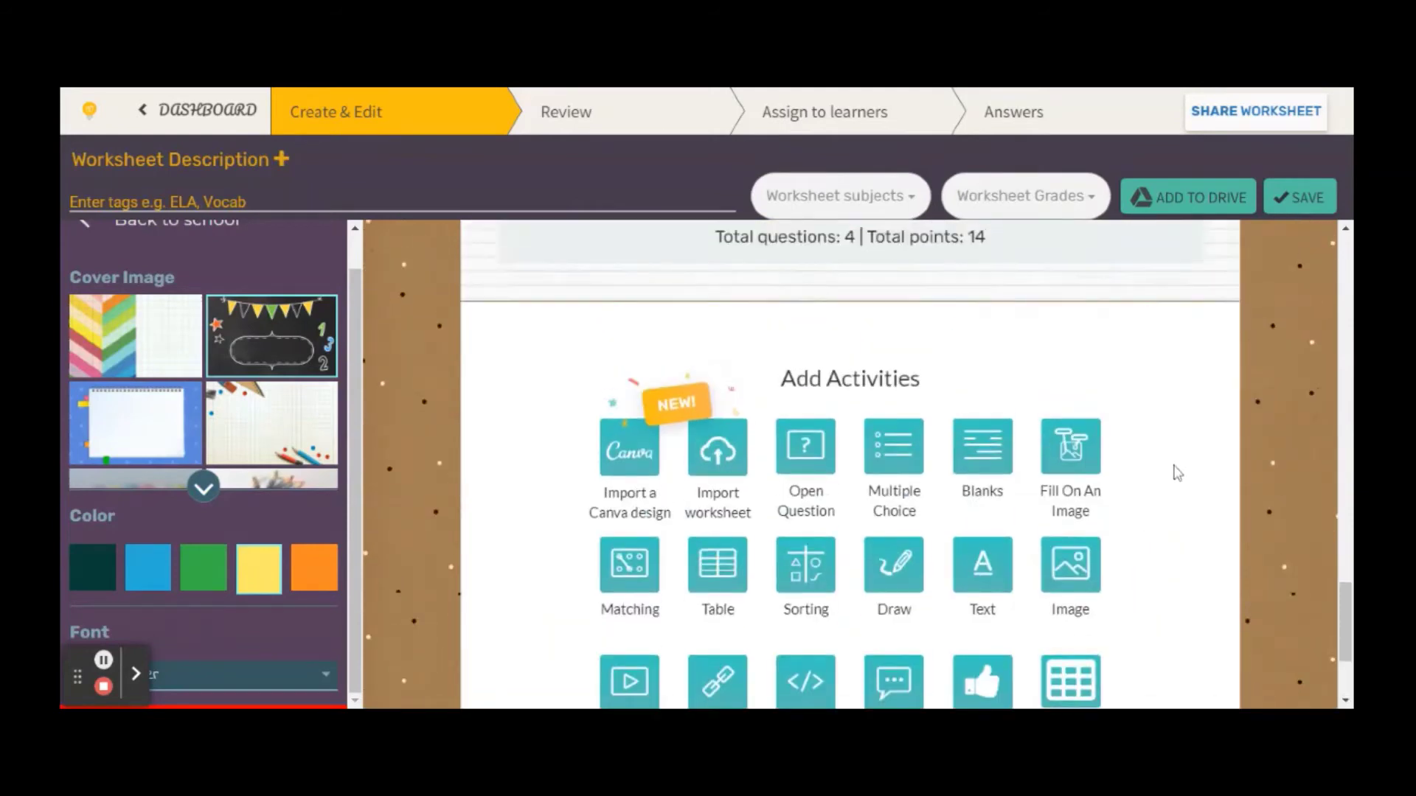
scroll(1204, 449, "up", 3)
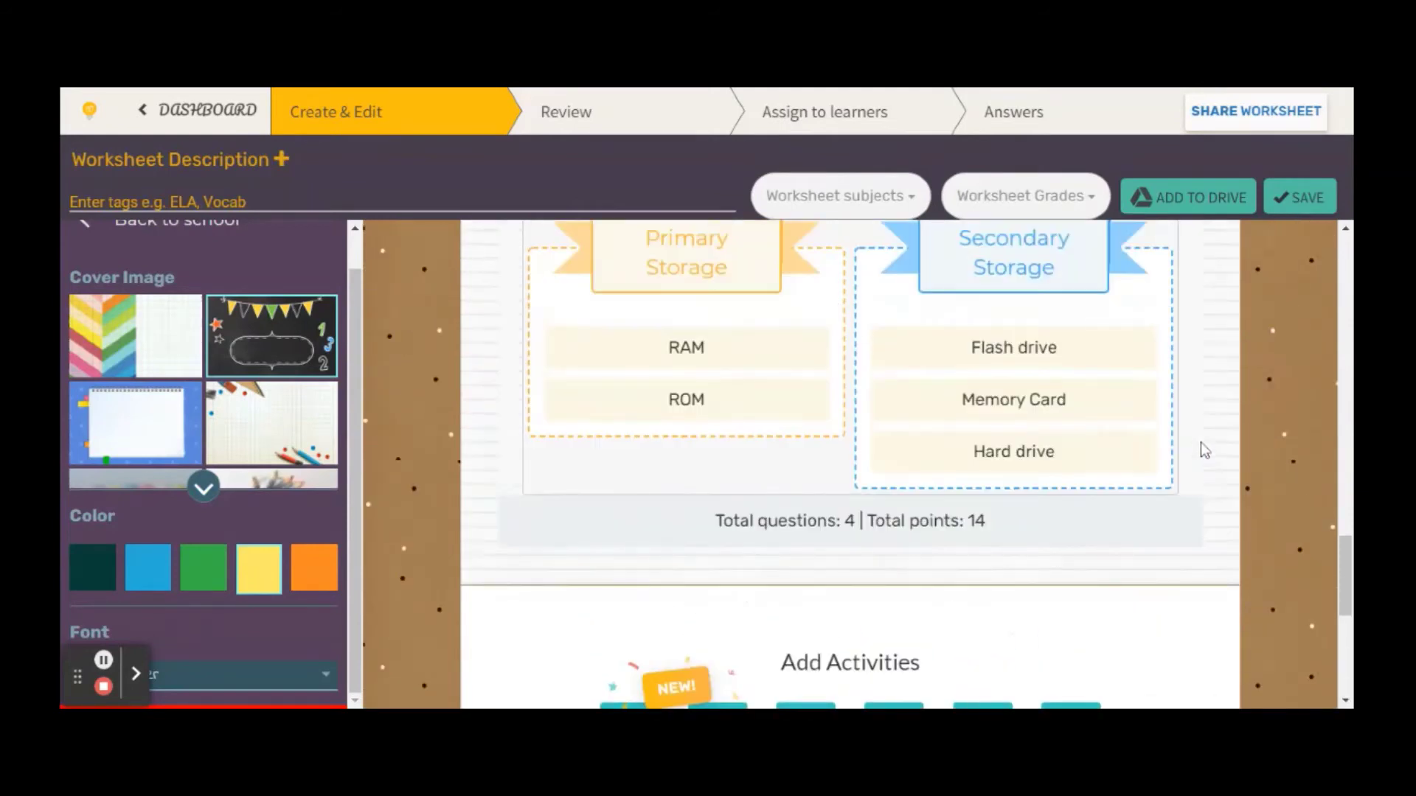
scroll(1205, 450, "up", 2)
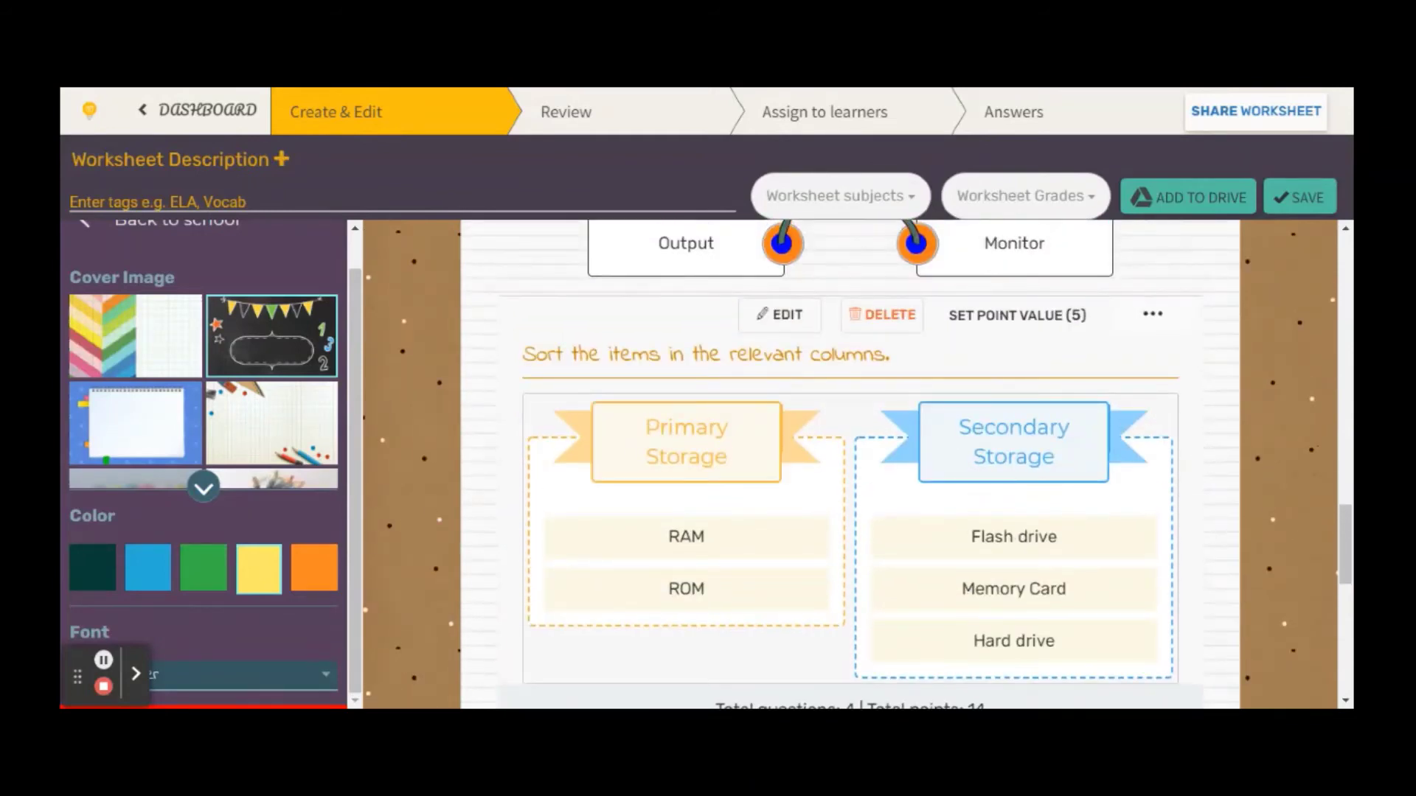
scroll(1204, 452, "down", 6)
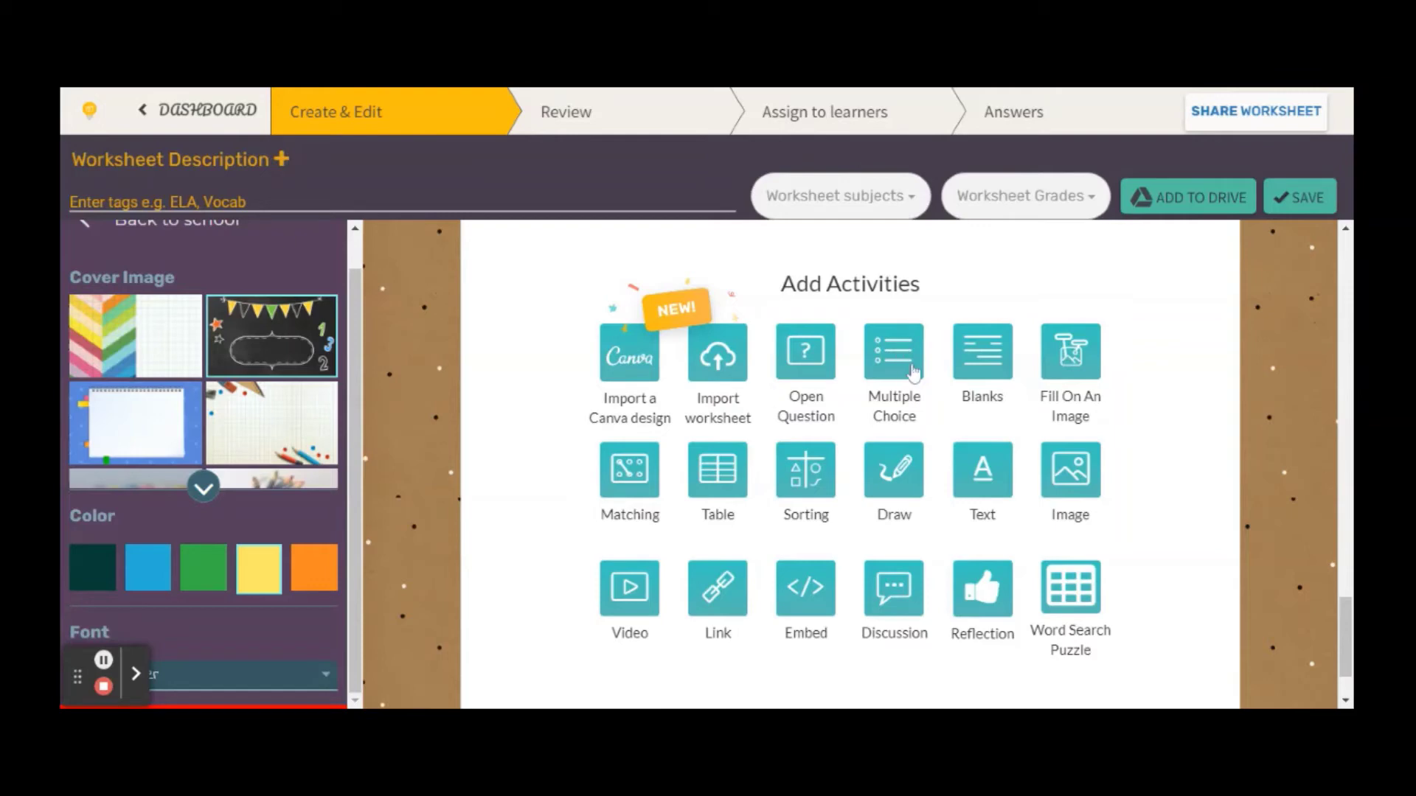
scroll(1147, 461, "down", 2)
scroll(1157, 464, "up", 8)
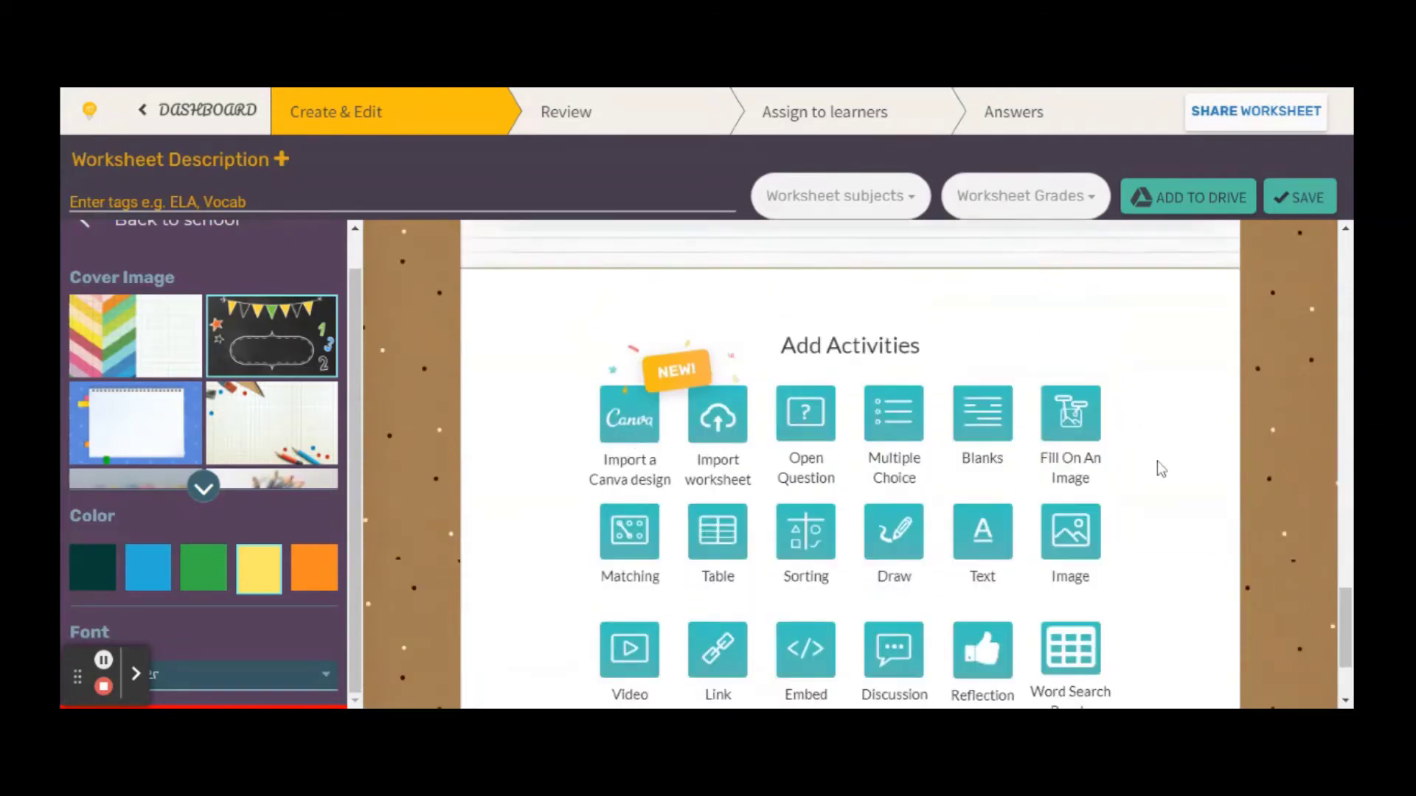
scroll(1160, 472, "up", 15)
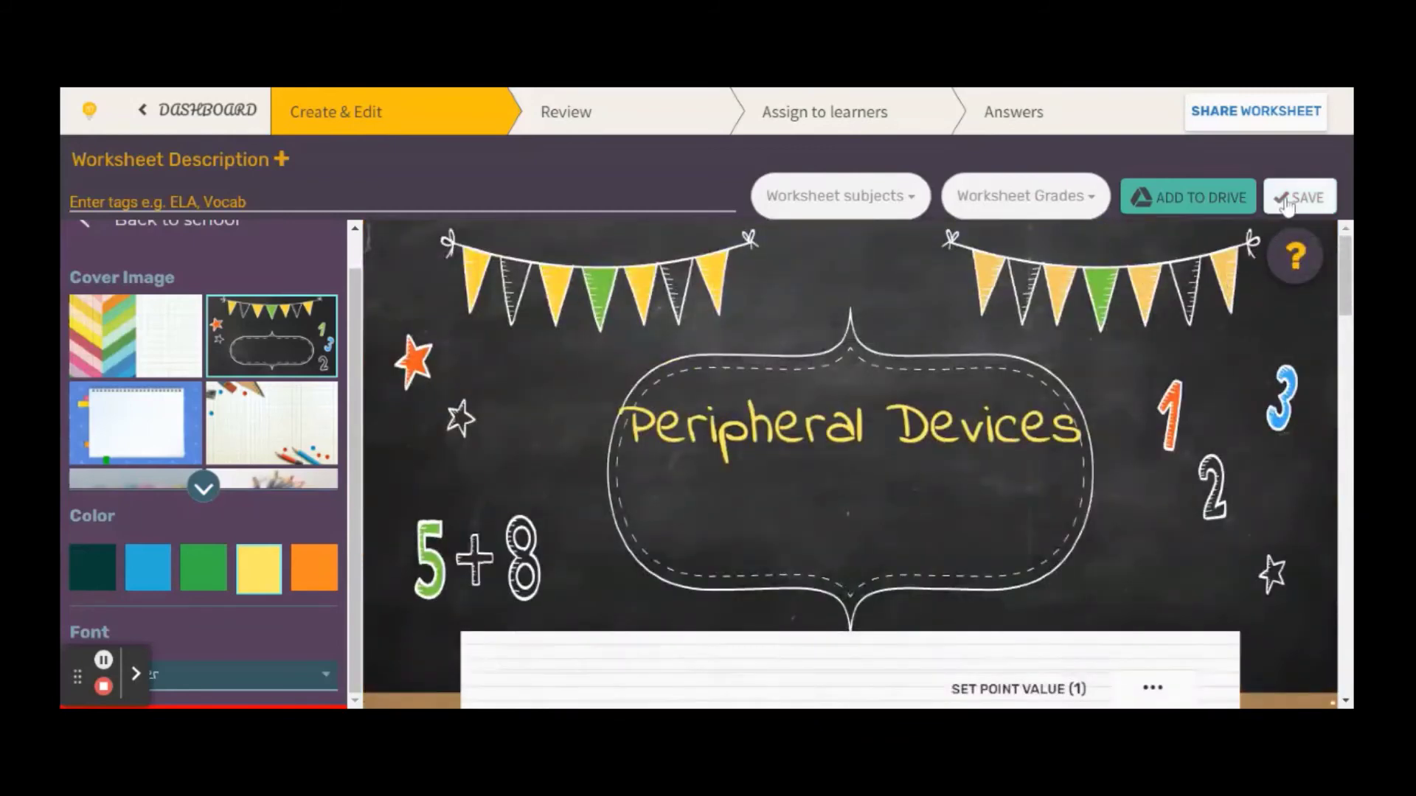
left_click(1284, 209)
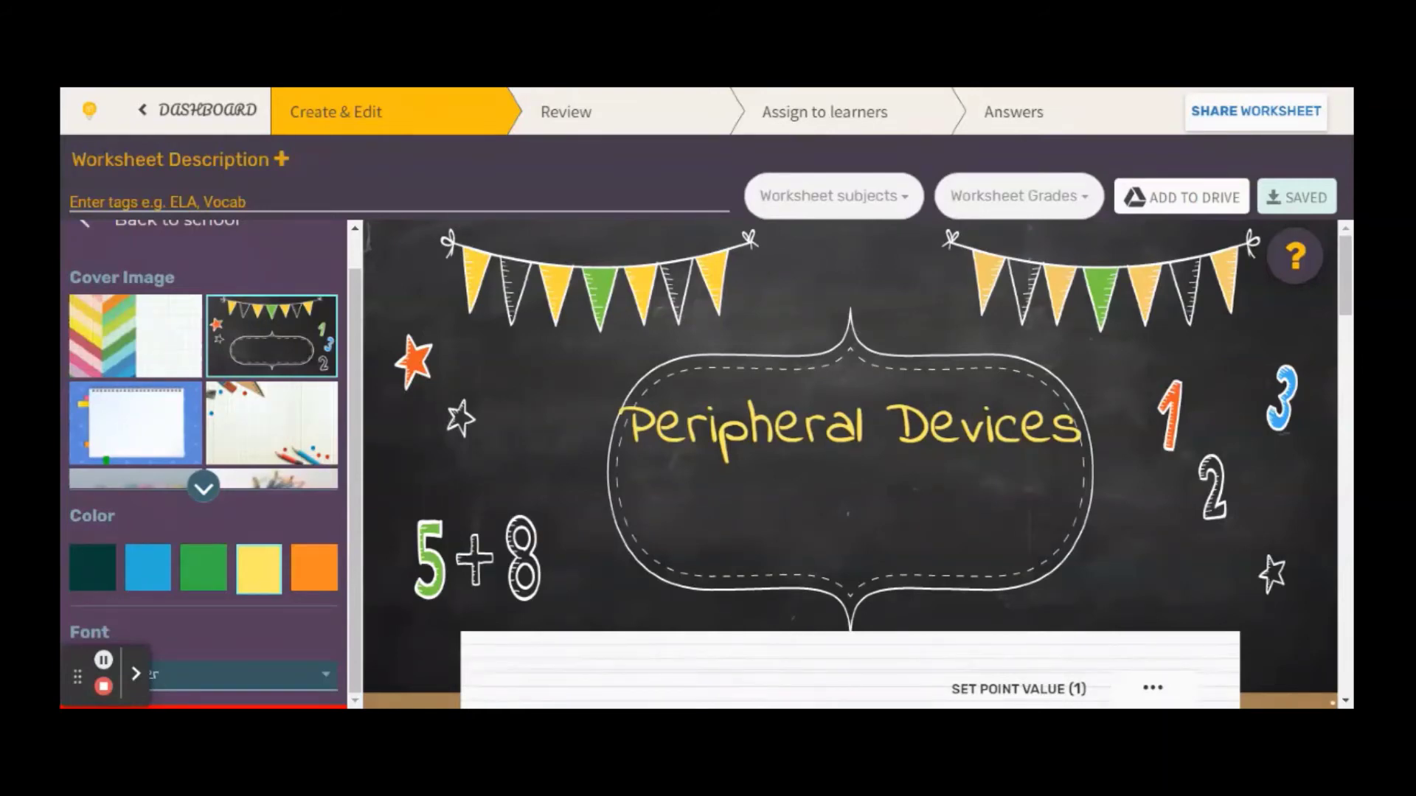
left_click(1169, 206)
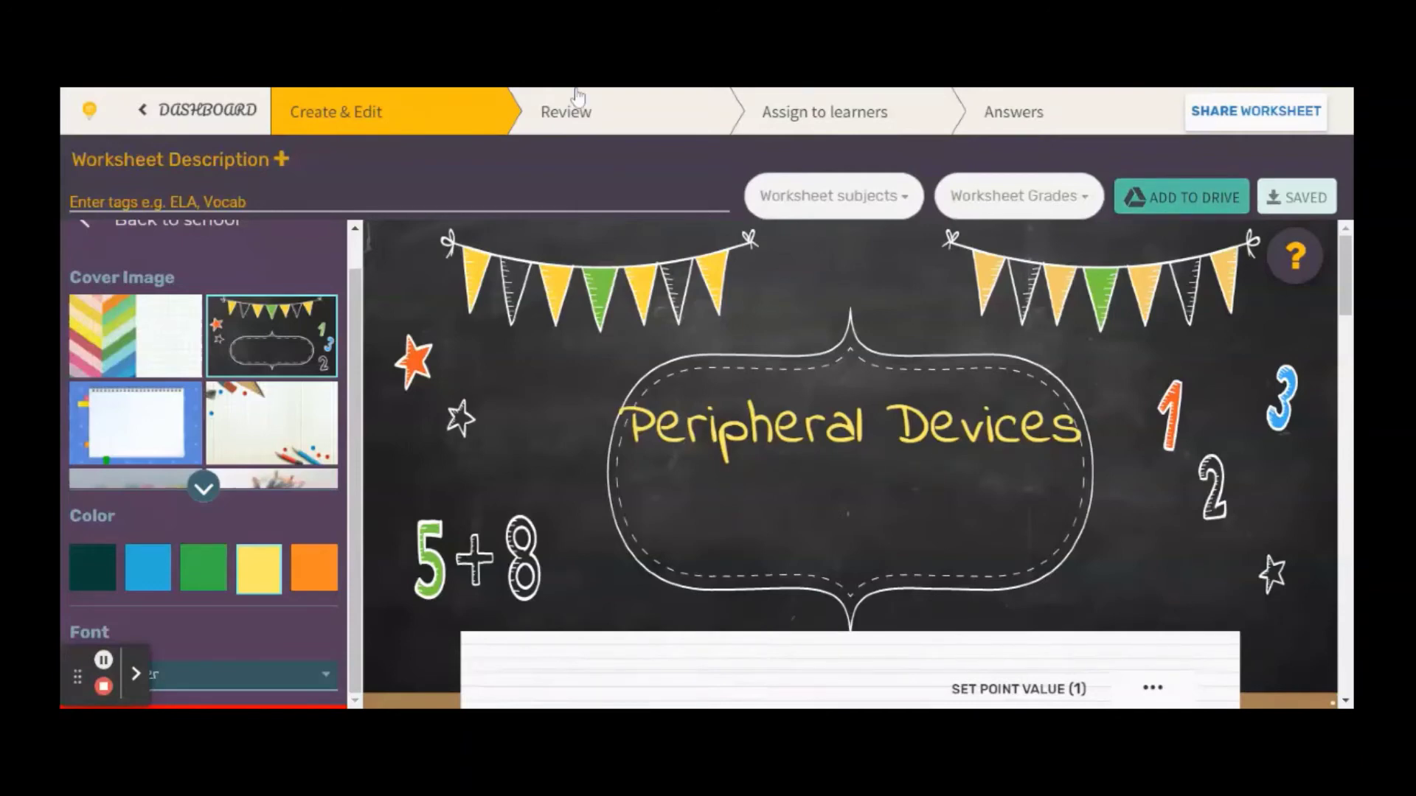
- Open the worksheet for review and try the fill-in-the-blanks paragraph by entering "input" in its first blank
left_click(615, 124)
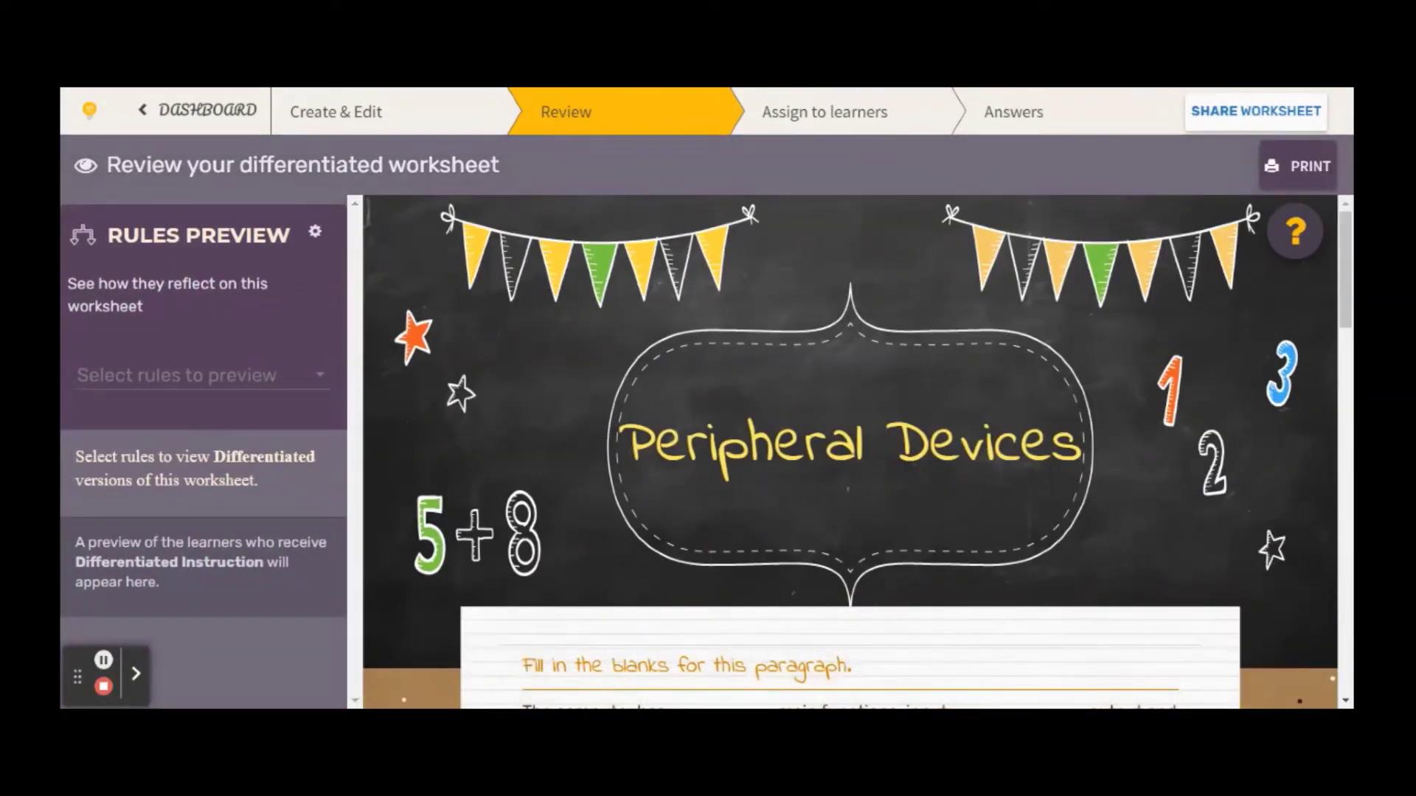
scroll(585, 440, "down", 5)
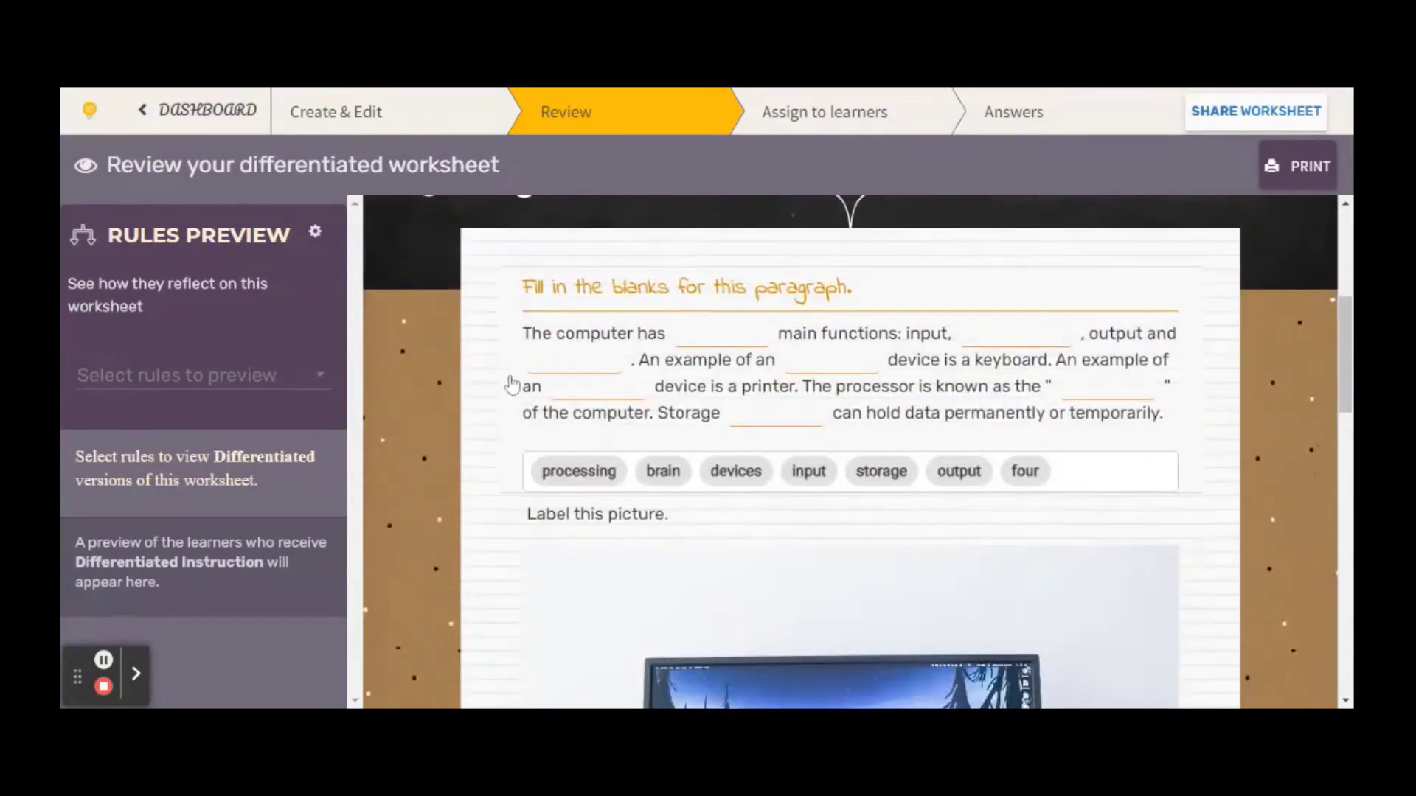
scroll(507, 385, "down", 1)
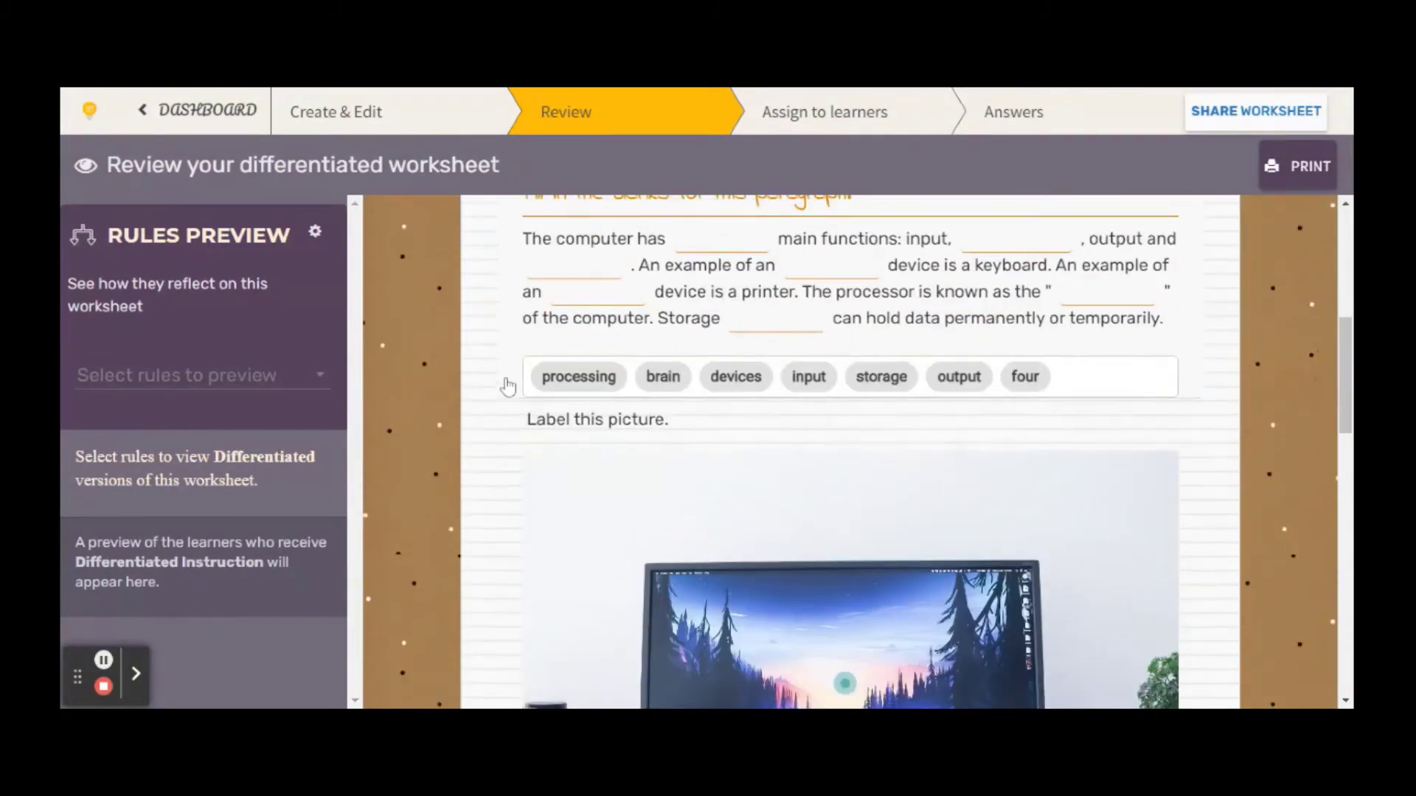
scroll(508, 385, "up", 1)
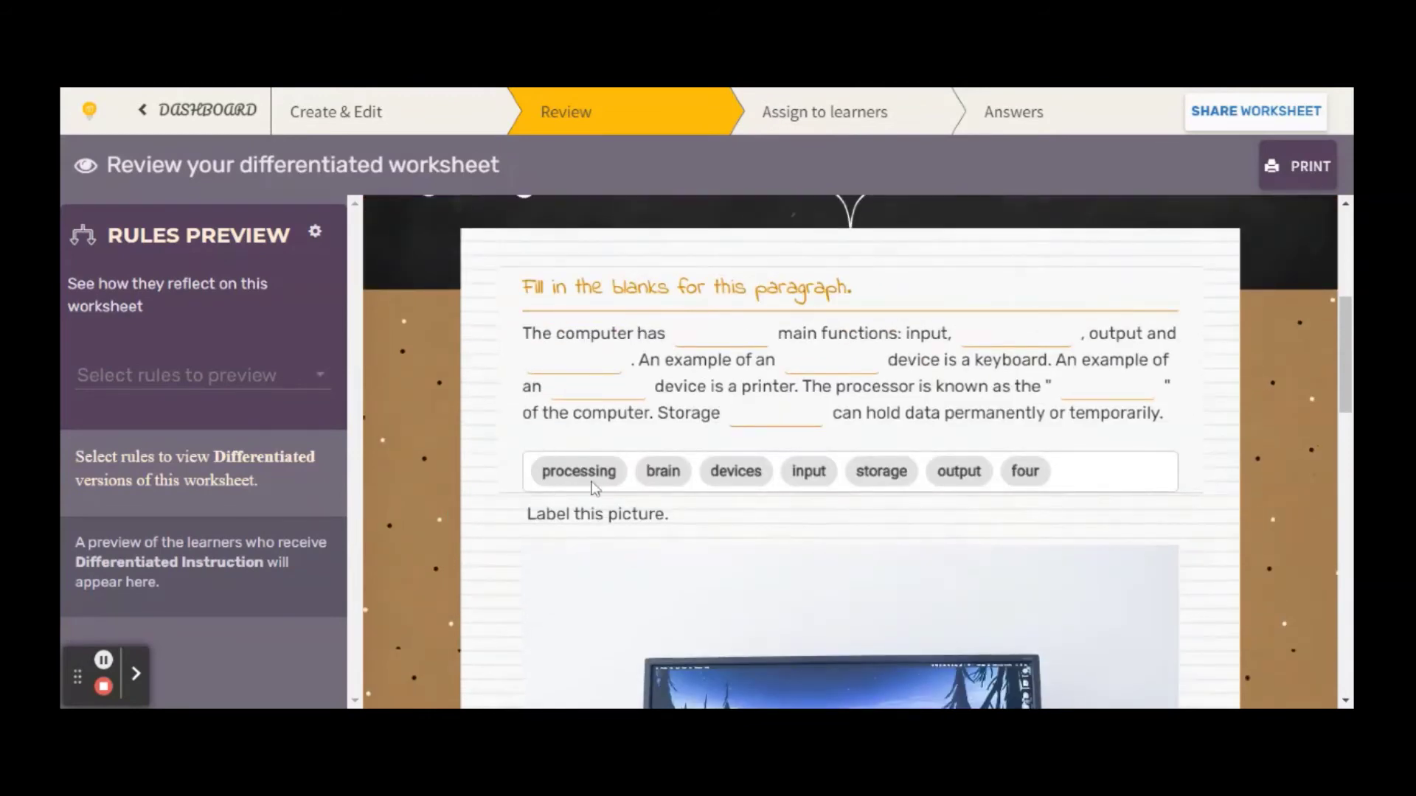
left_click(691, 339)
type("input")
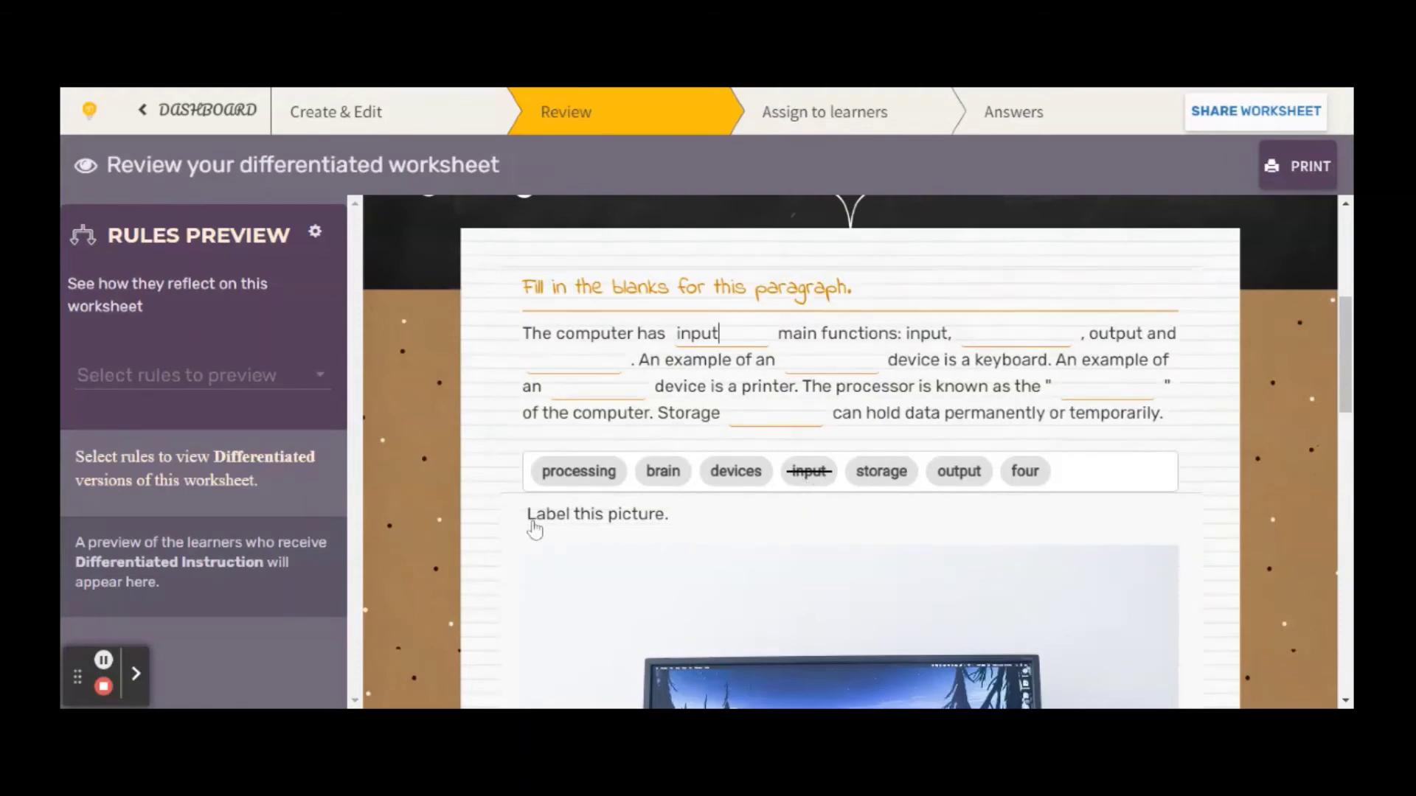
- Try the picture-labelling activity by labelling the speaker beside the monitor as "speaker"
scroll(531, 528, "down", 6)
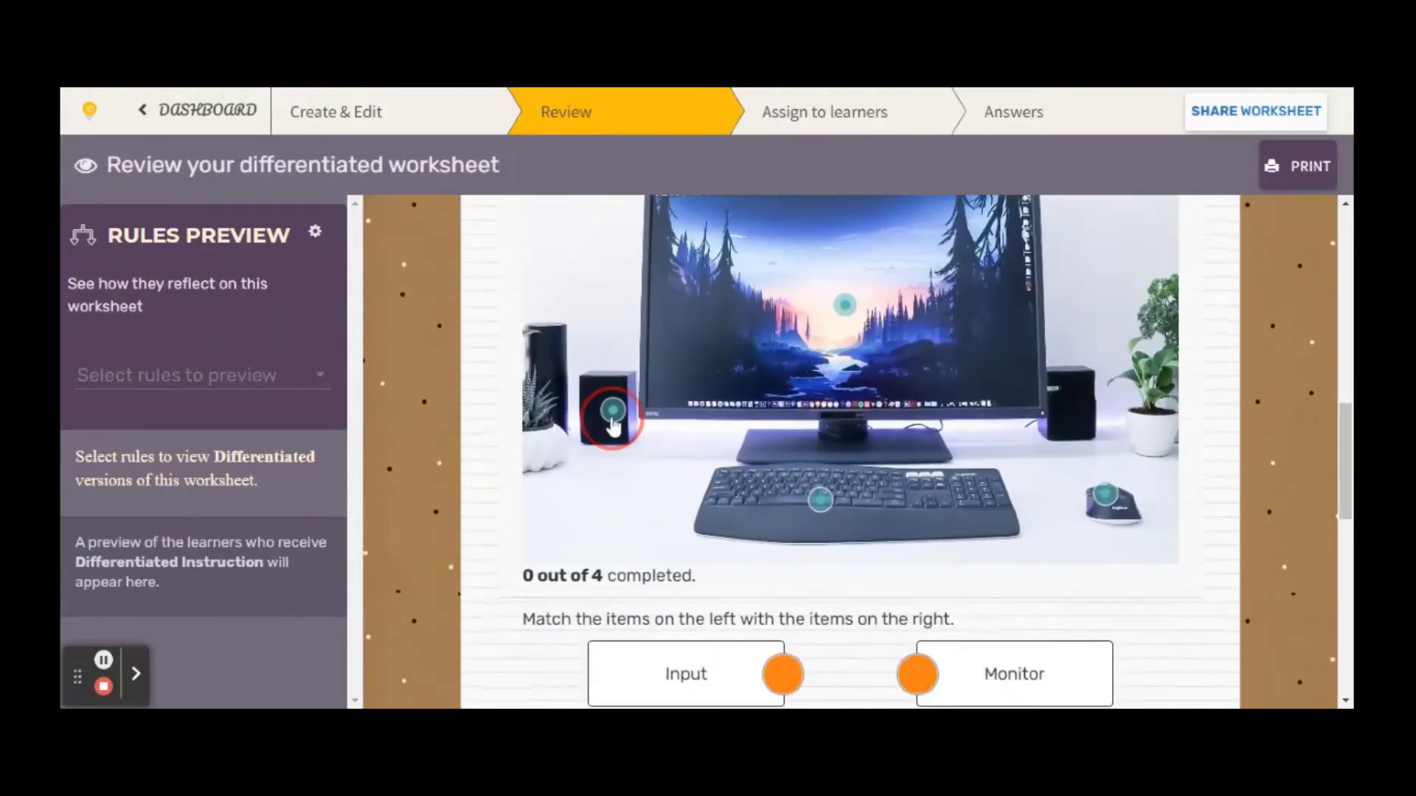
left_click(612, 410)
type("speaker")
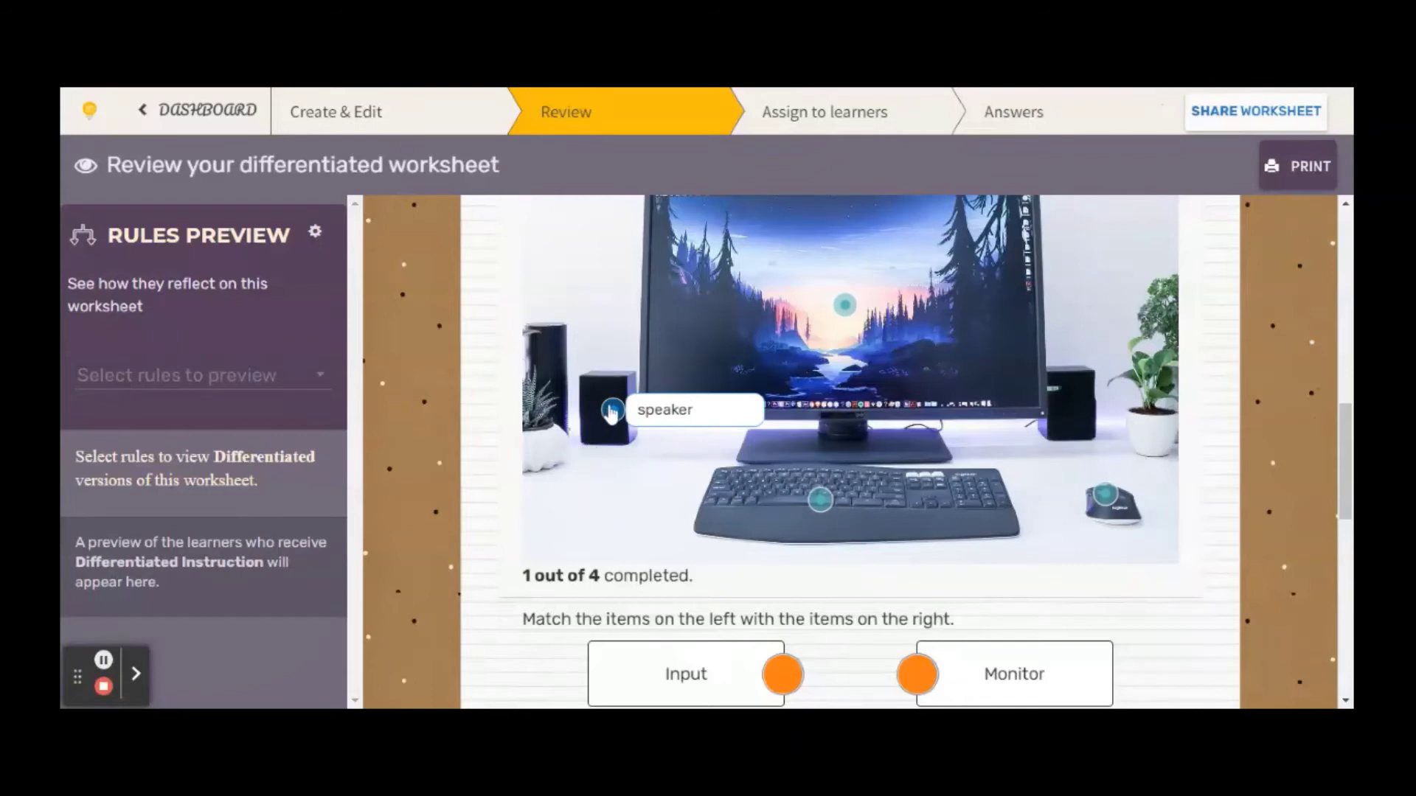
- Try the matching activity by connecting Input to 3D printer, Output to Joystick, Input to Monitor and Output to Mouse
scroll(479, 493, "down", 4)
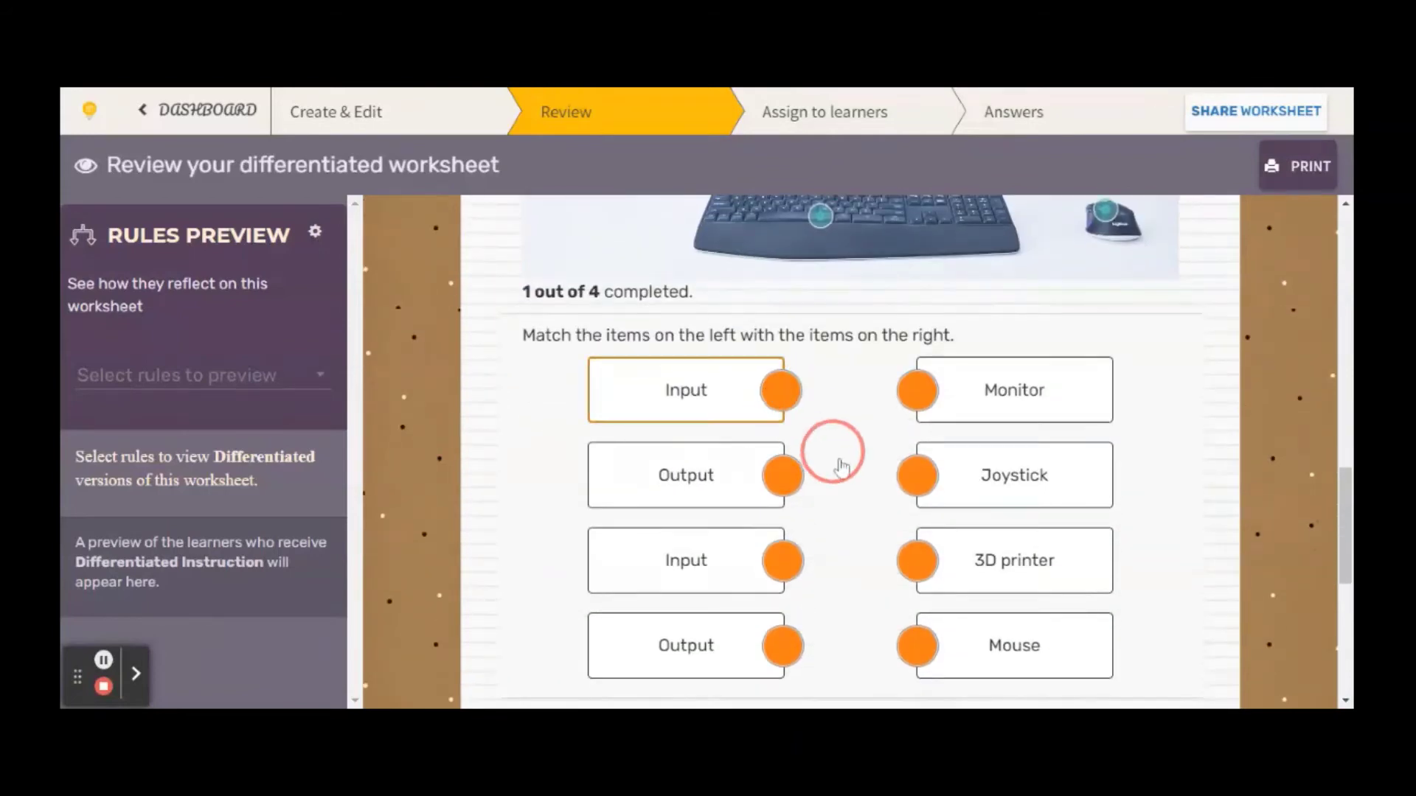
left_click(922, 564)
left_click_drag(780, 380, 918, 556)
left_click_drag(781, 475, 917, 476)
left_click_drag(776, 575, 916, 390)
left_click_drag(764, 649, 917, 647)
- Try the sorting activity by placing Memory Card under Primary Storage and Flash drive under Secondary Storage, and assign RAM to a group
scroll(901, 461, "down", 6)
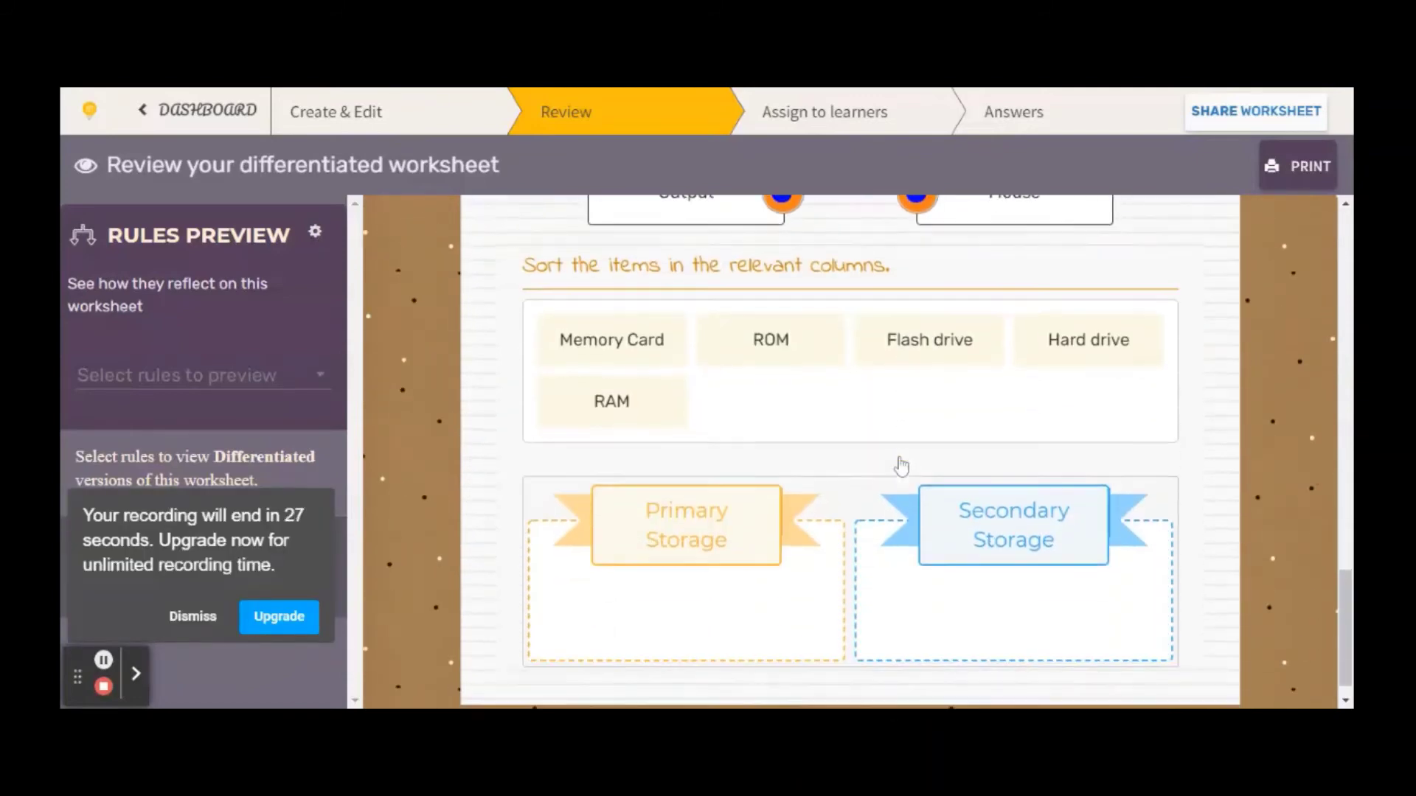
left_click(639, 339)
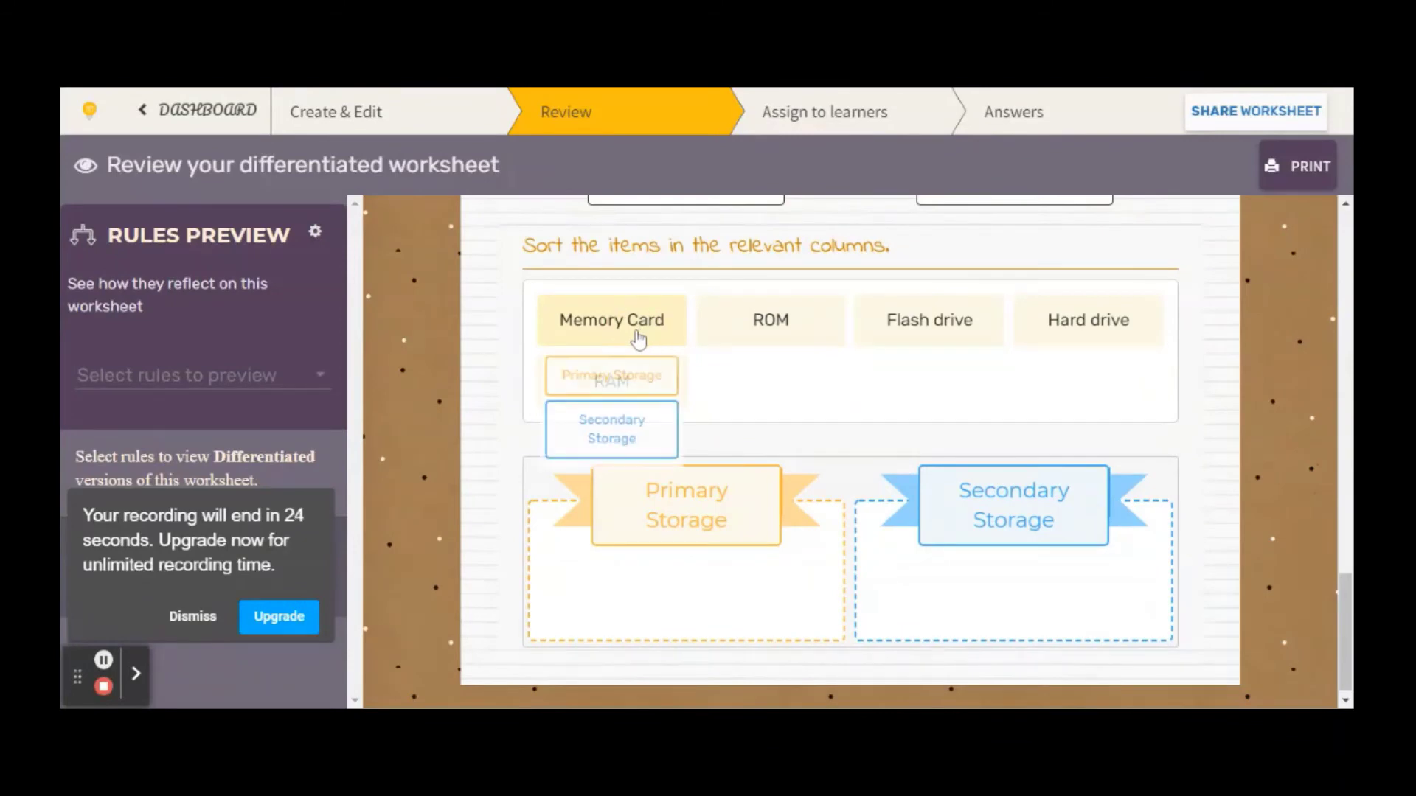
left_click(629, 370)
left_click(732, 393)
left_click(804, 472)
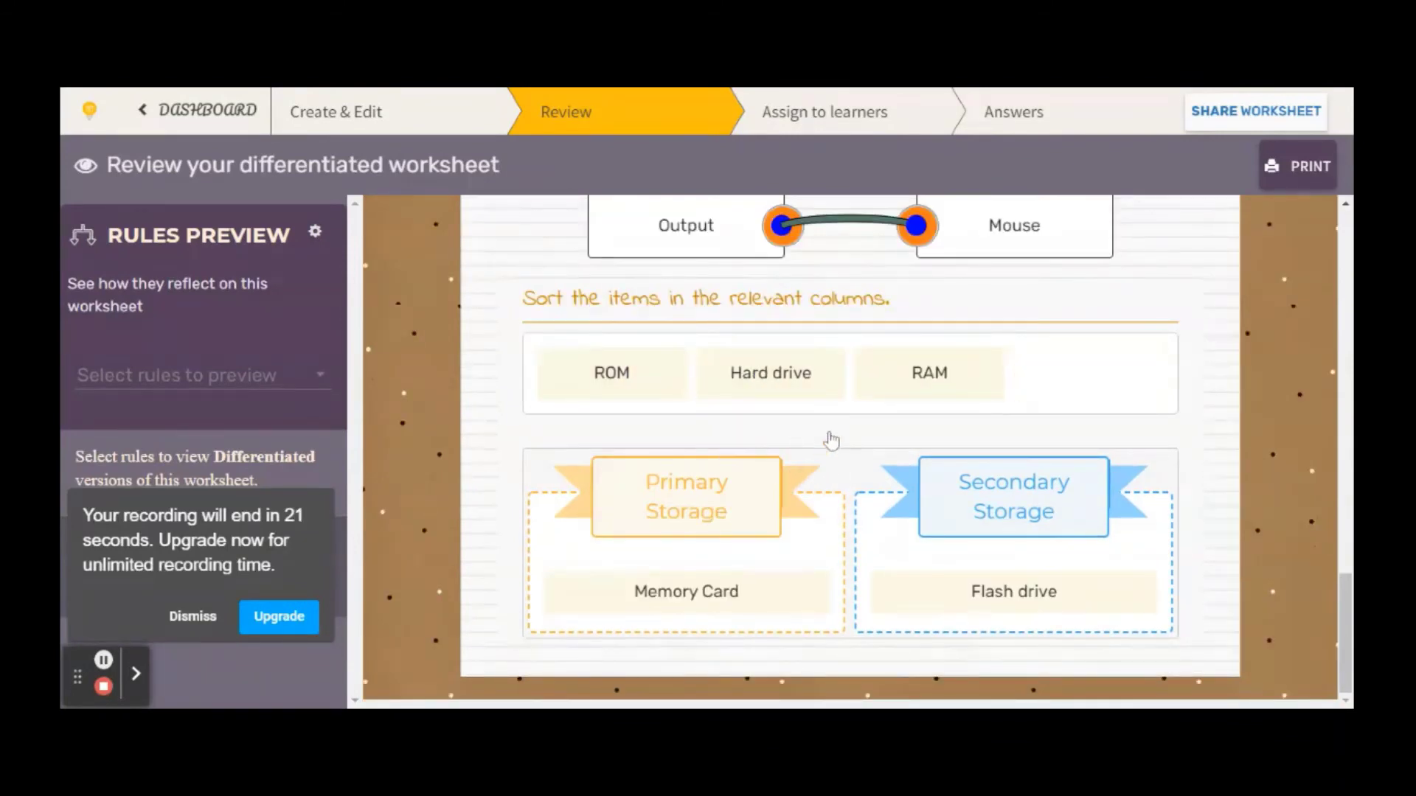
left_click(872, 393)
left_click(907, 476)
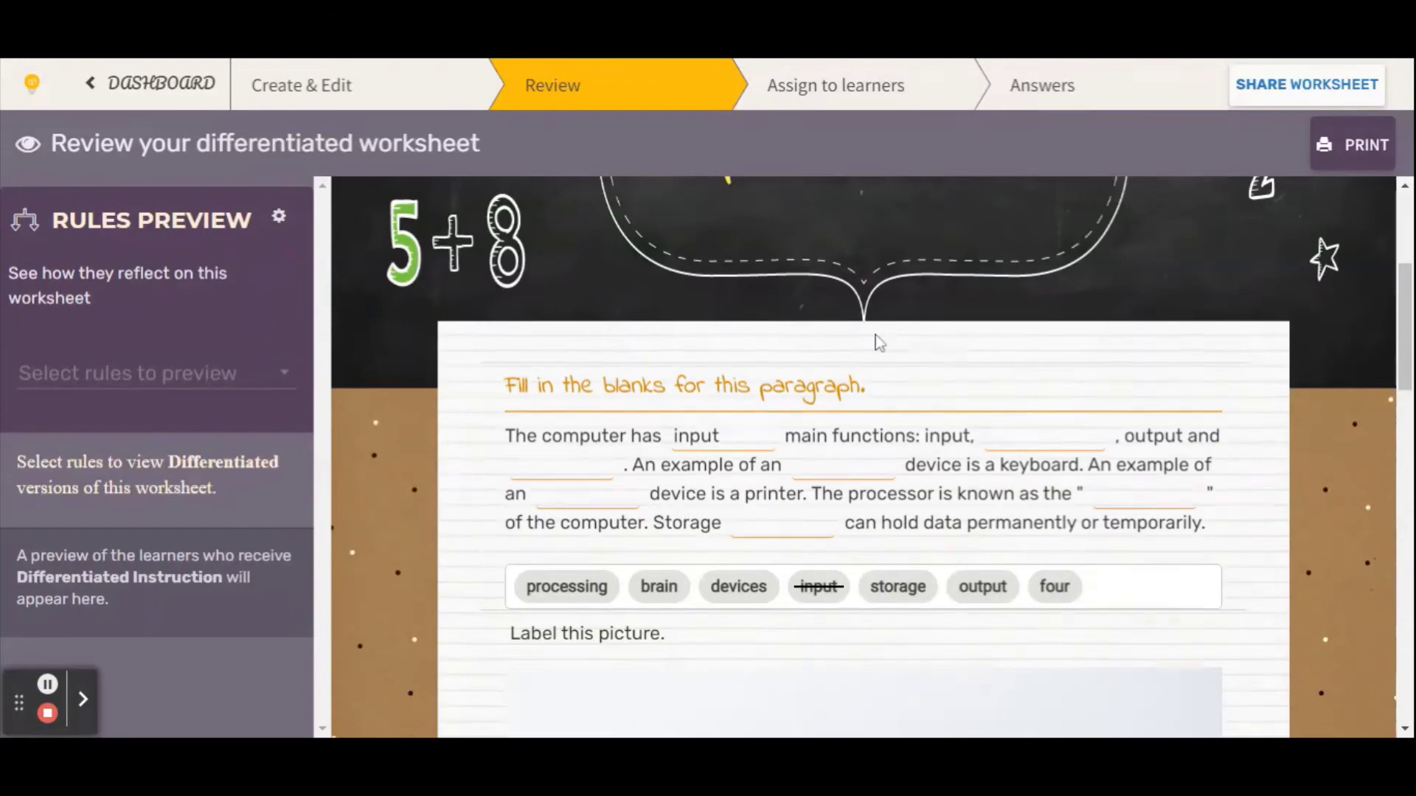
- Bring up the options for assigning the worksheet to students via link and set its gallery publishing to public
scroll(875, 337, "up", 5)
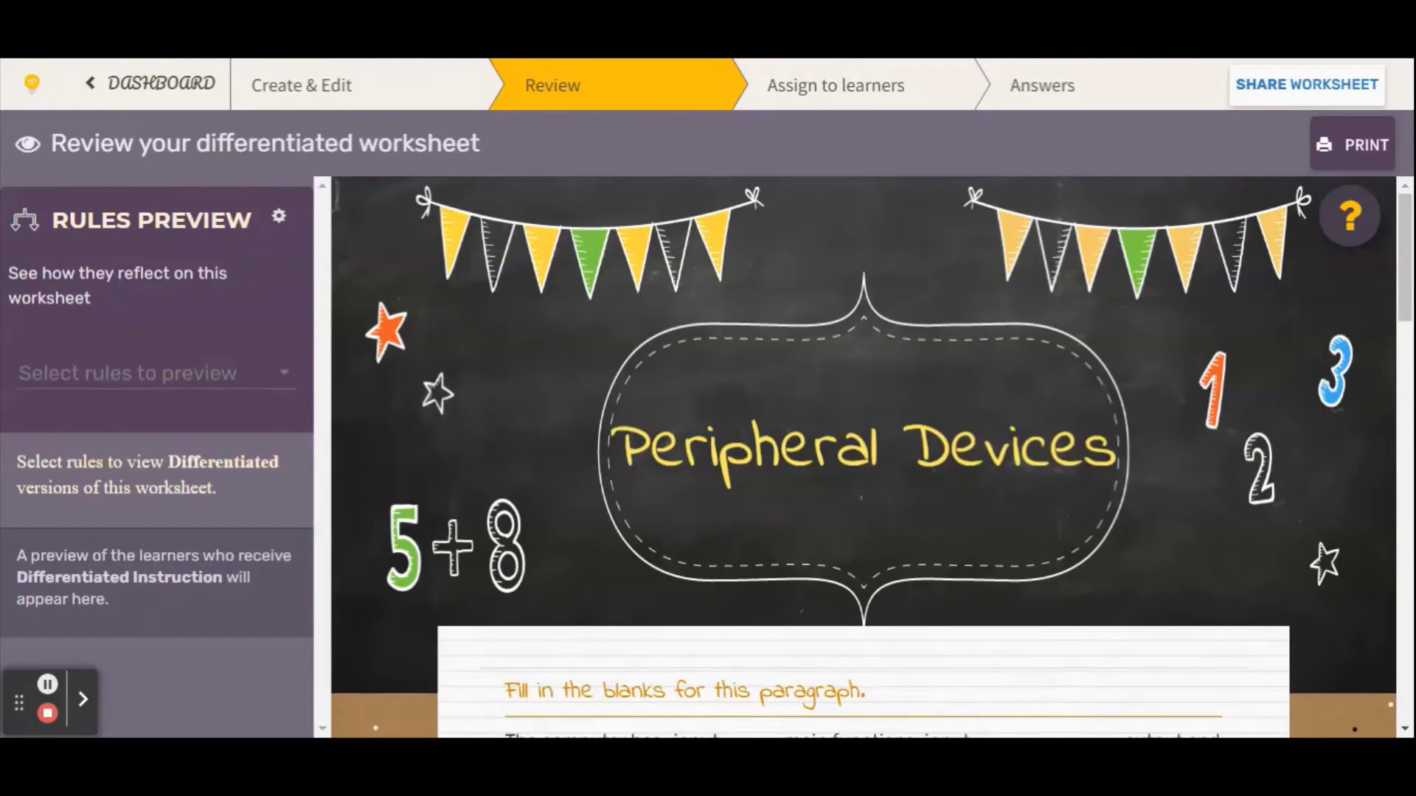
left_click(835, 111)
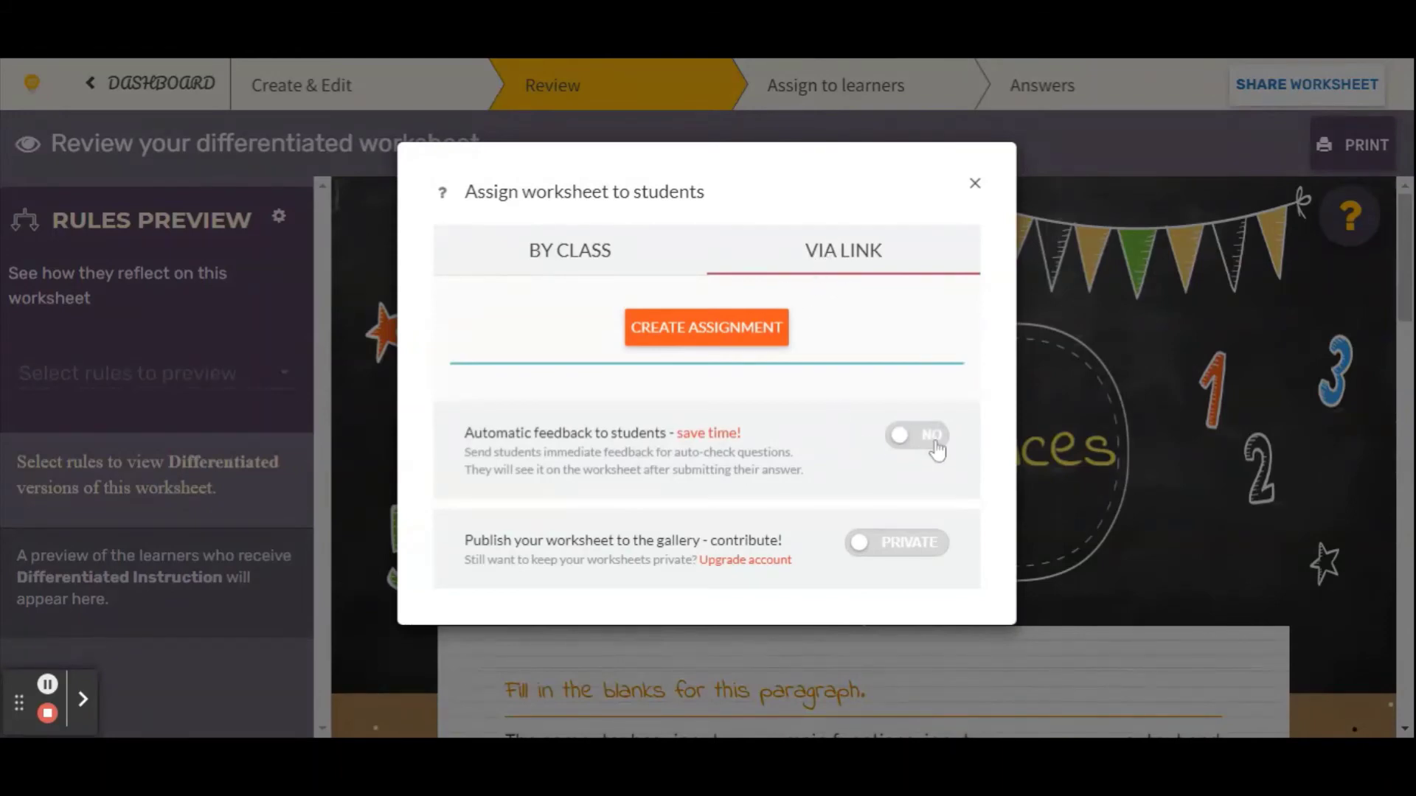
left_click(878, 546)
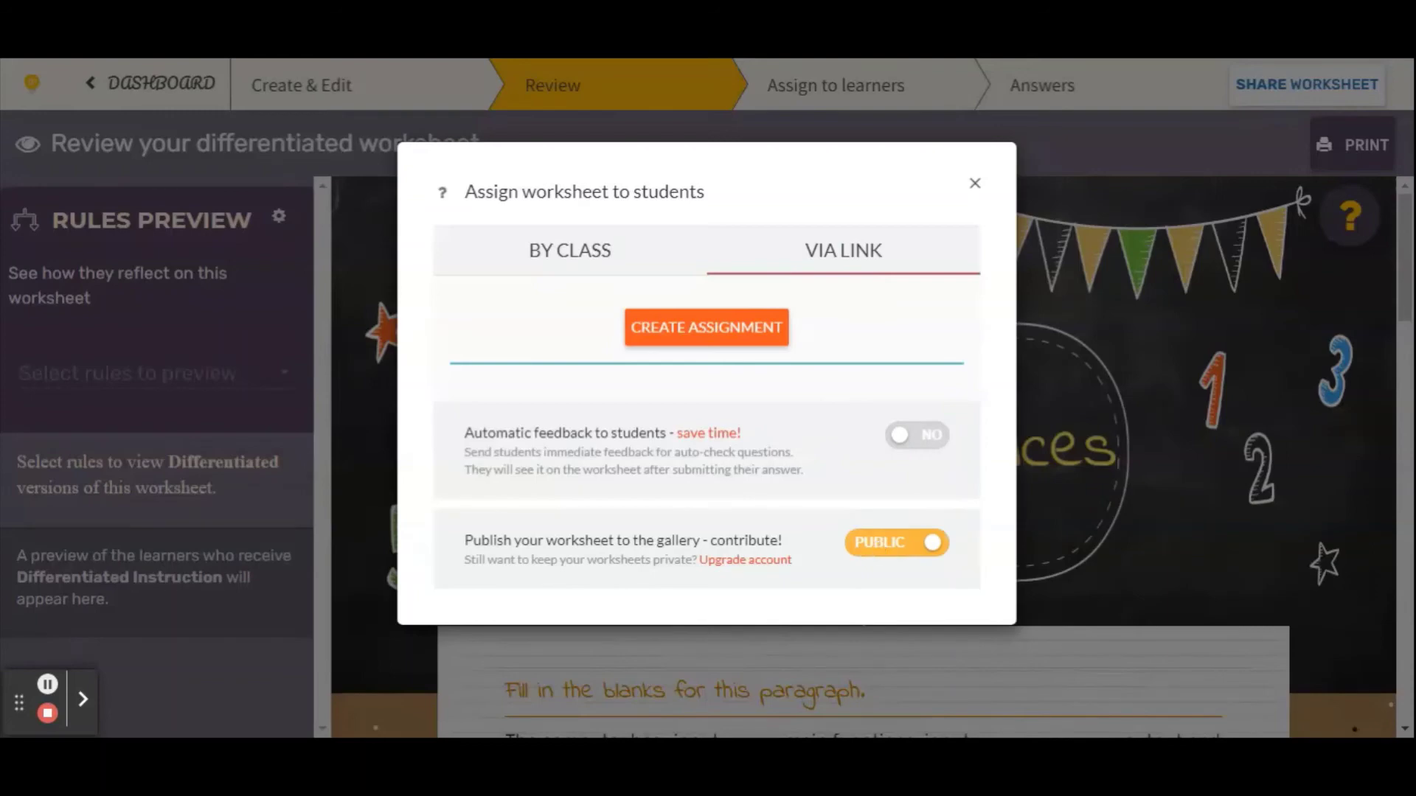
- Create a link assignment named "Peripheral Devices" and copy its student link
left_click(763, 329)
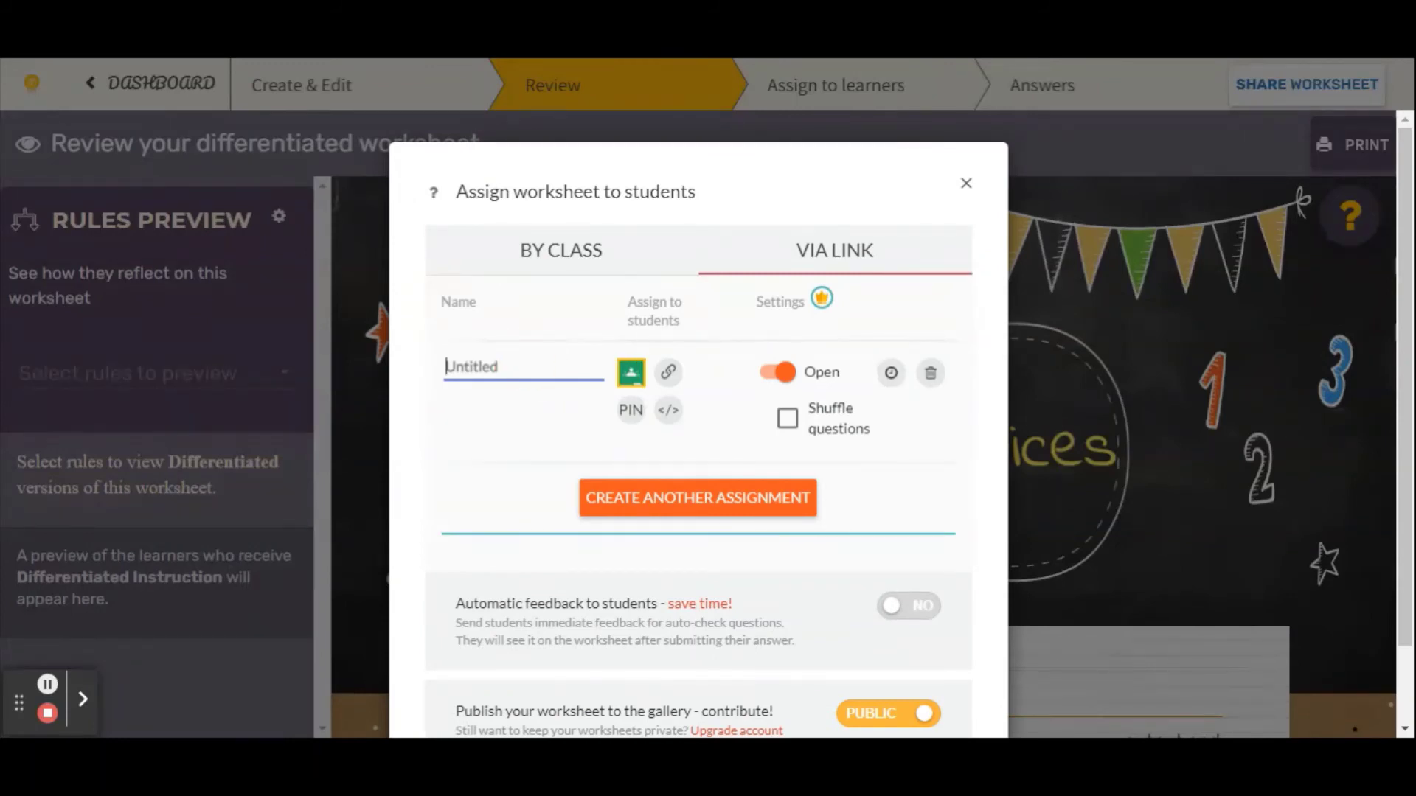
type("Peripheral Devices")
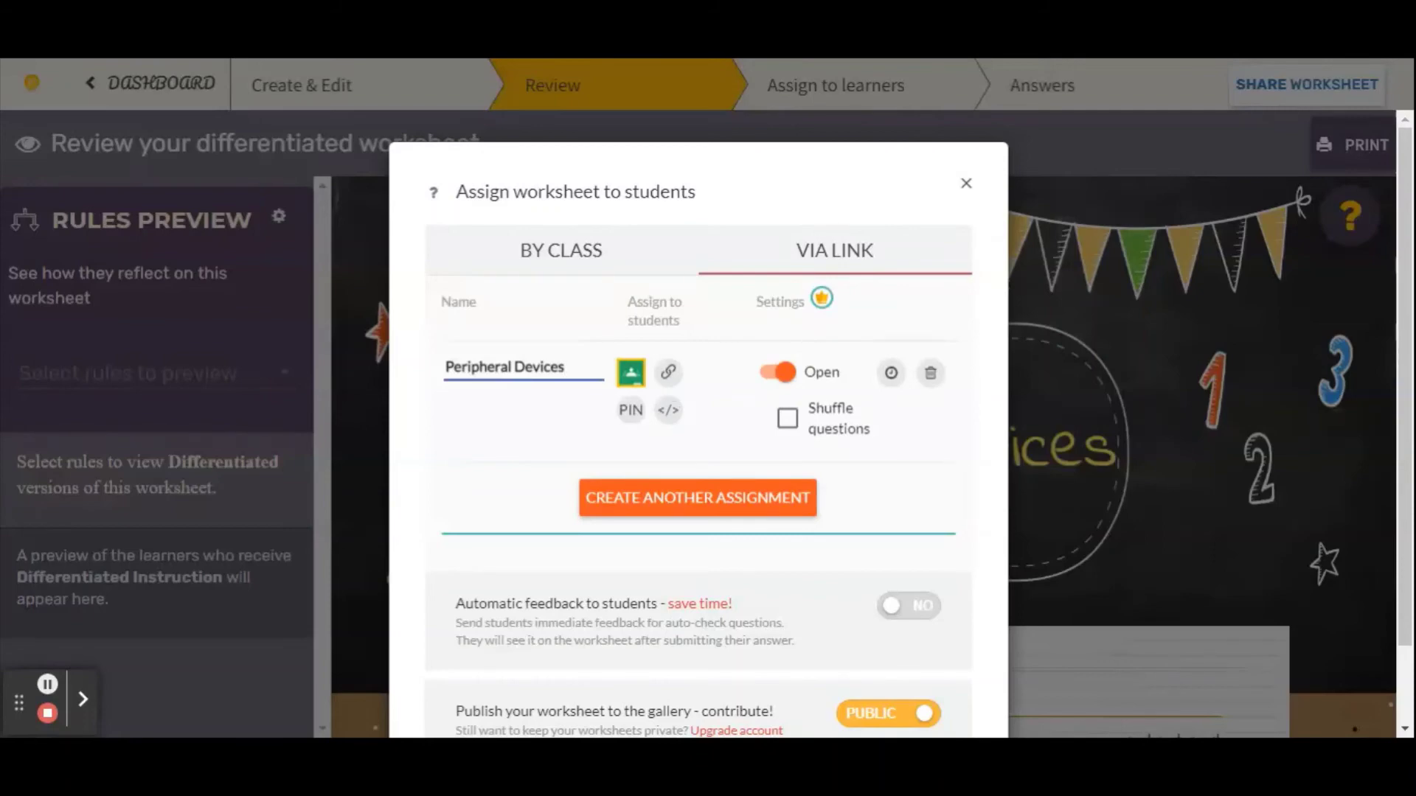
left_click(669, 371)
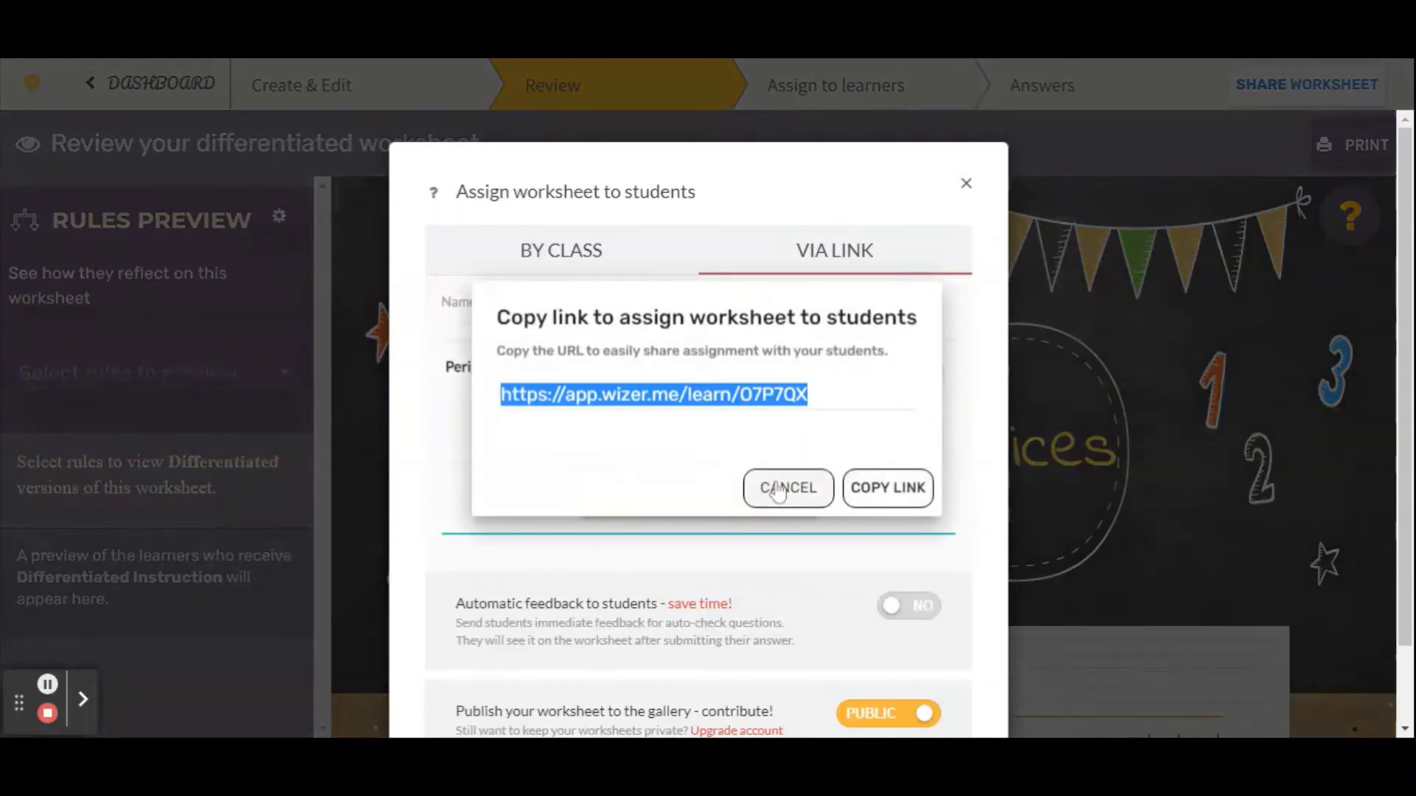
left_click(886, 488)
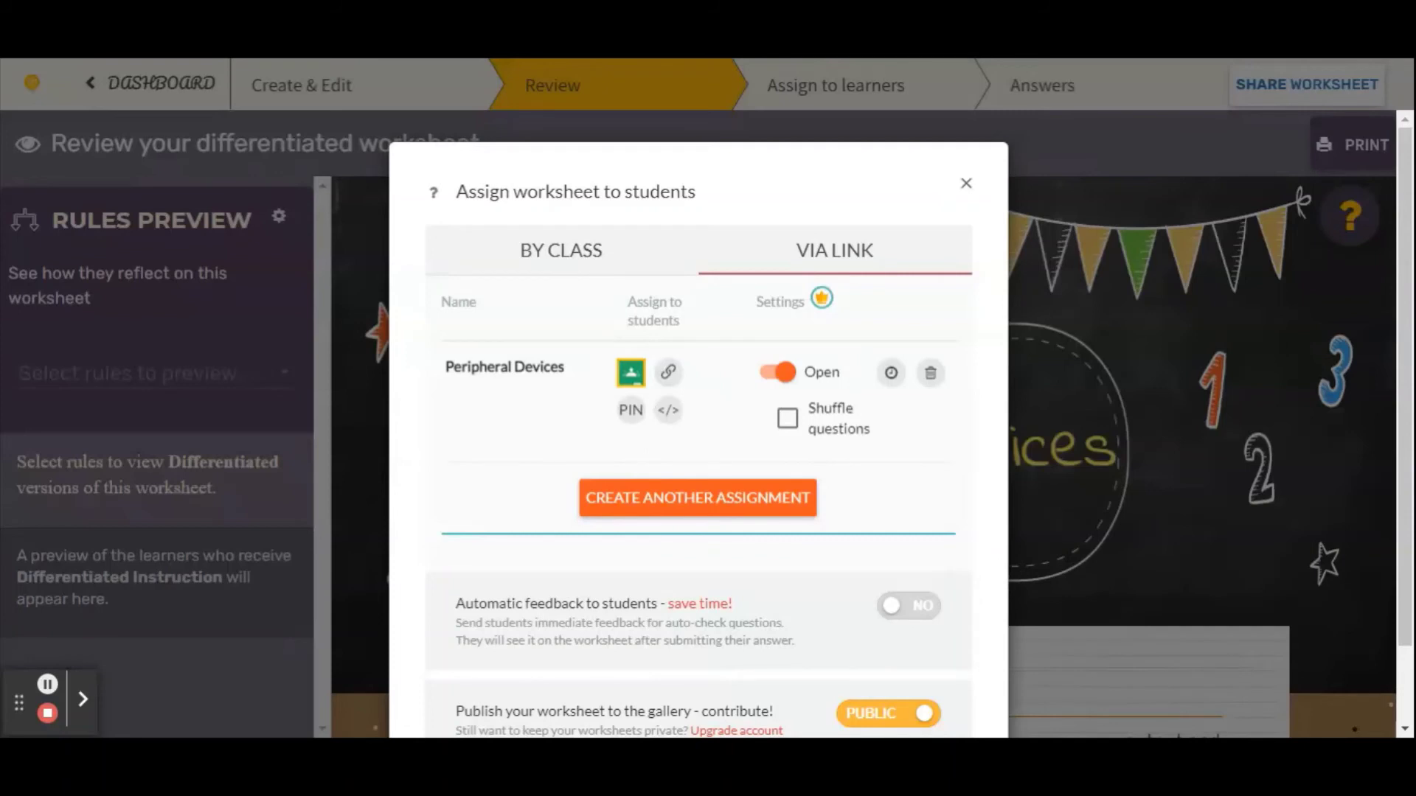
scroll(882, 497, "down", 2)
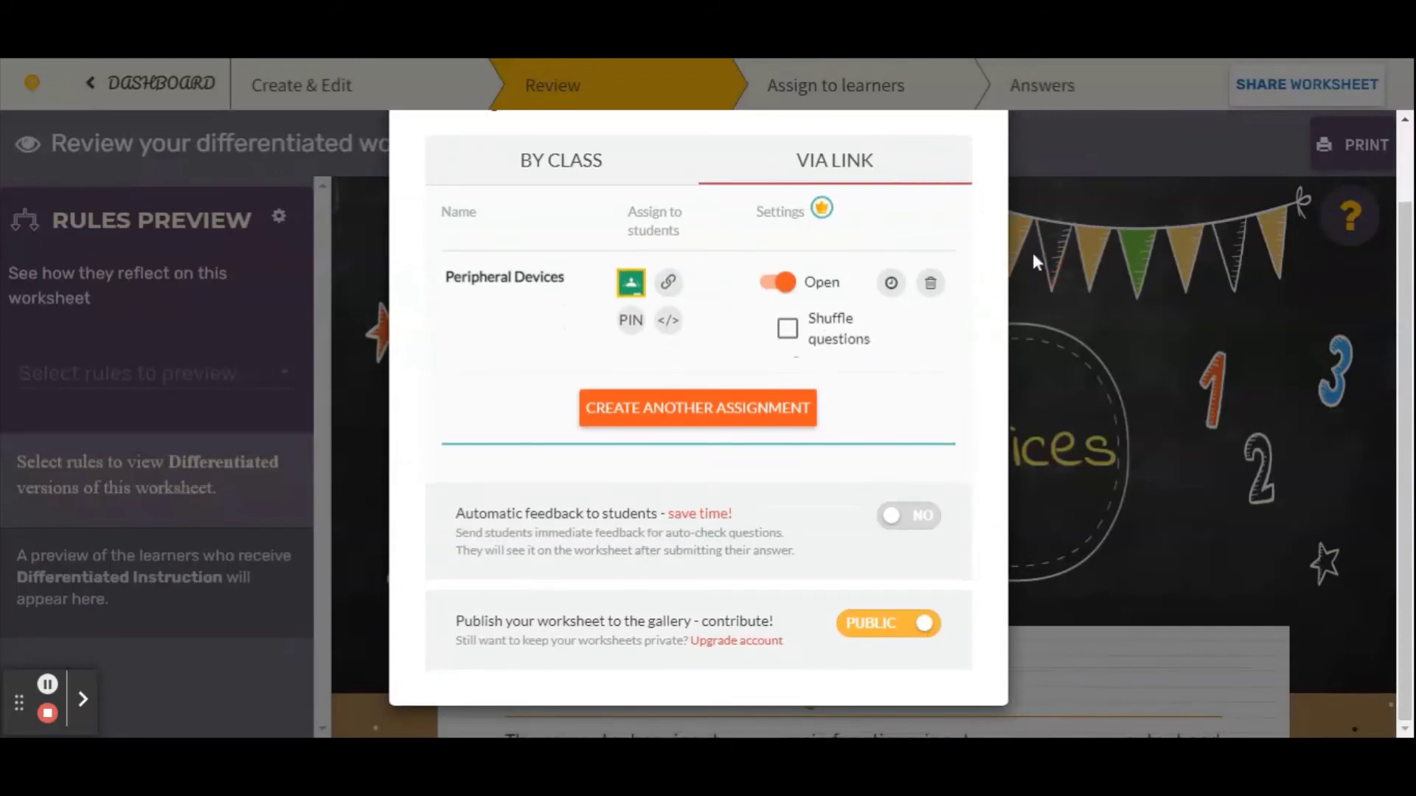
scroll(959, 280, "up", 2)
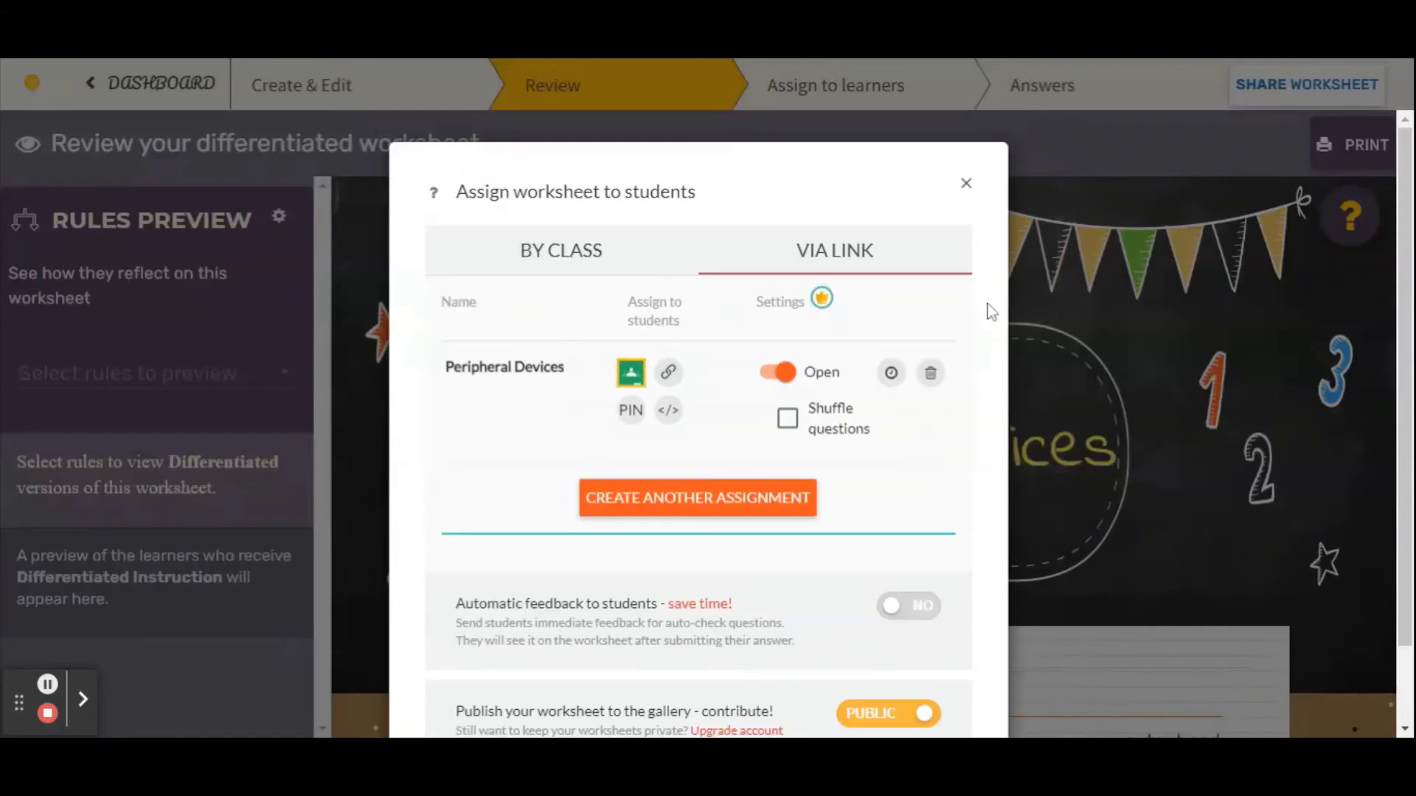
left_click(966, 184)
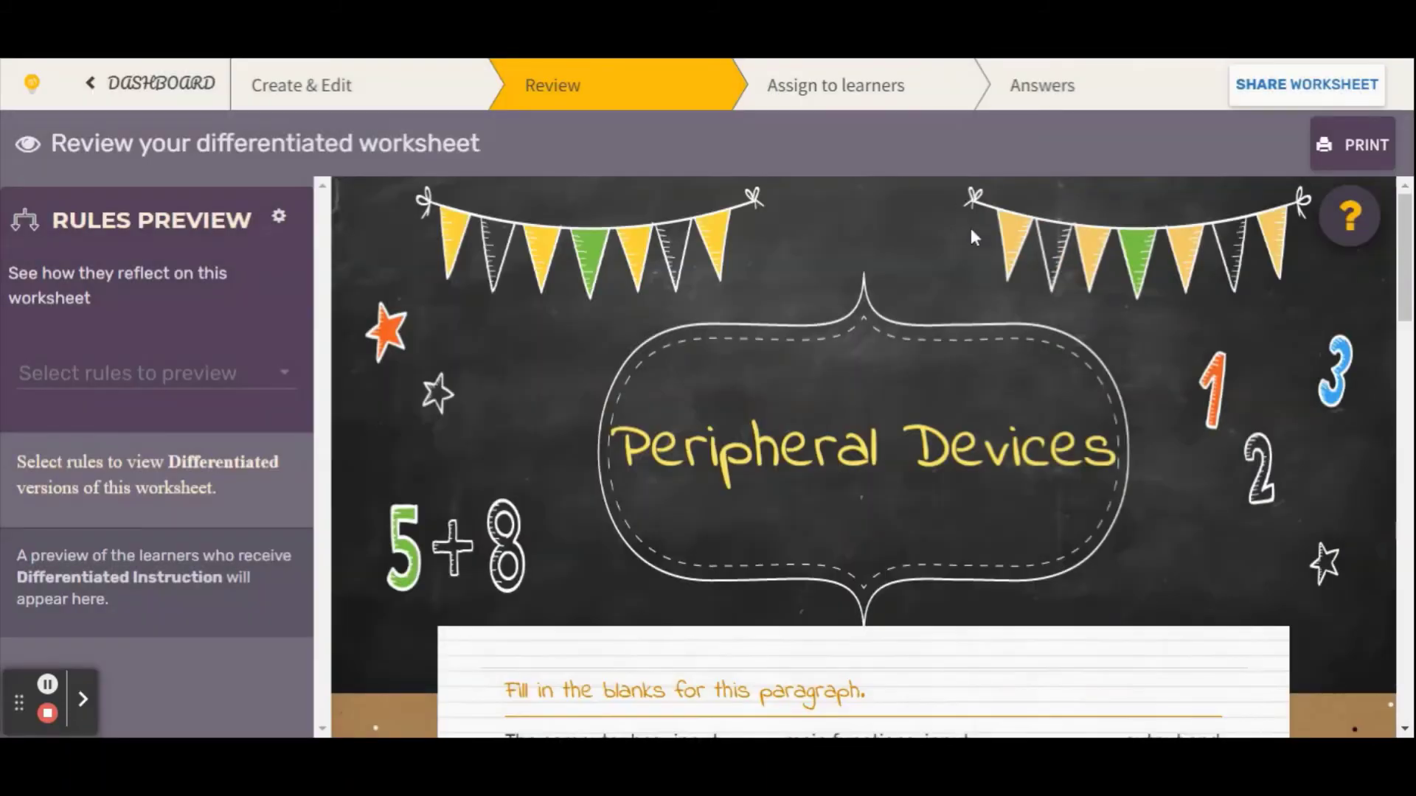
- Open the student answers page and examine the student's progress and the available feedback options
left_click(1066, 96)
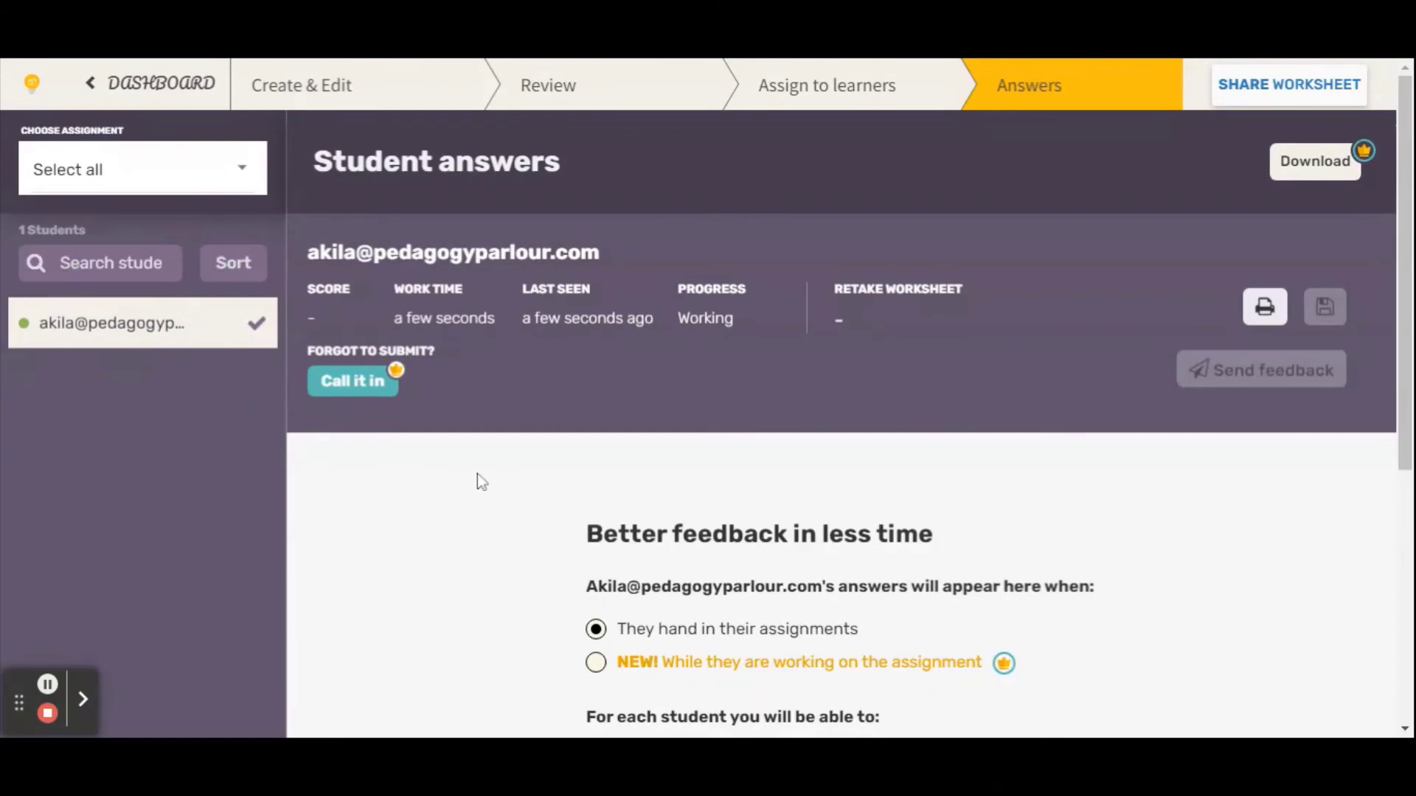
scroll(477, 473, "down", 3)
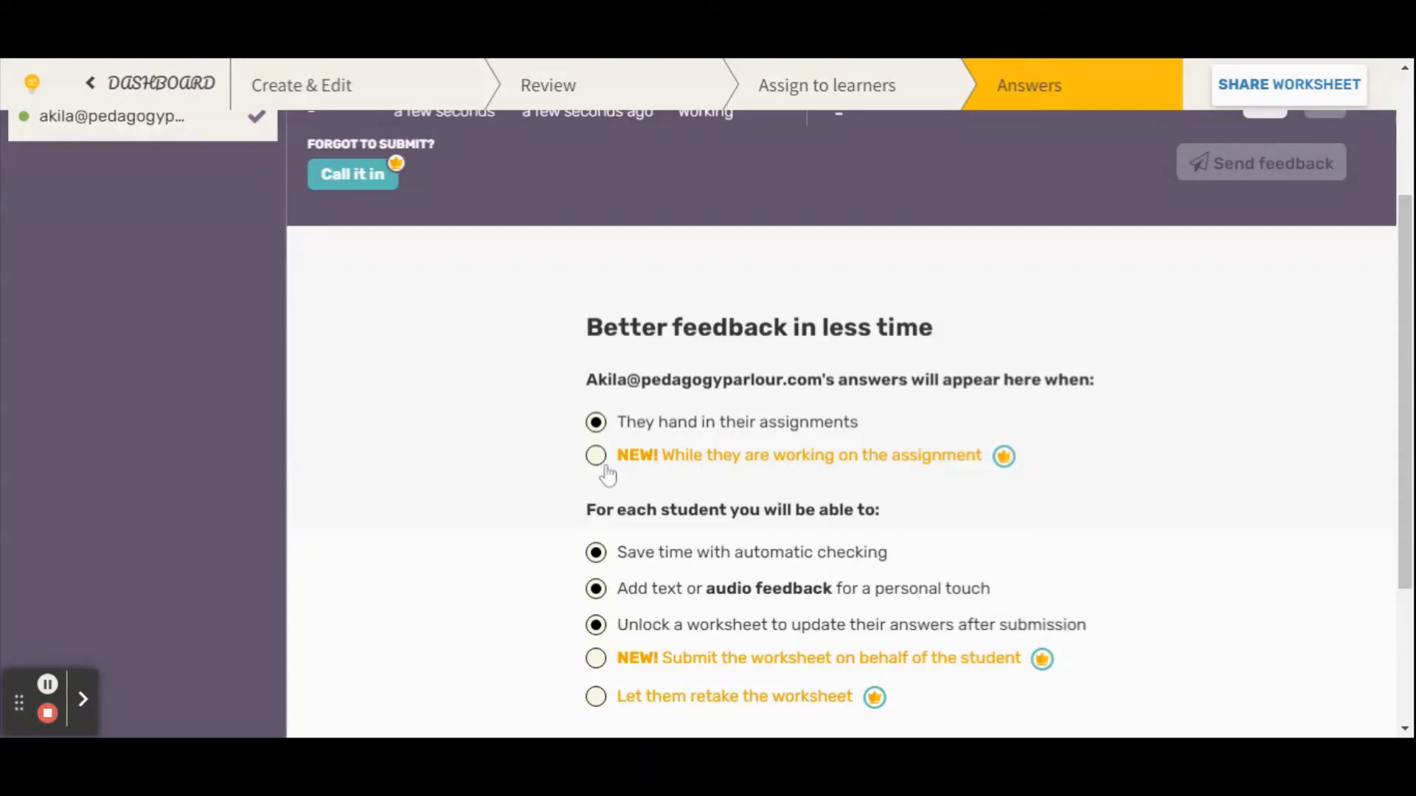
scroll(562, 504, "down", 3)
scroll(563, 506, "up", 2)
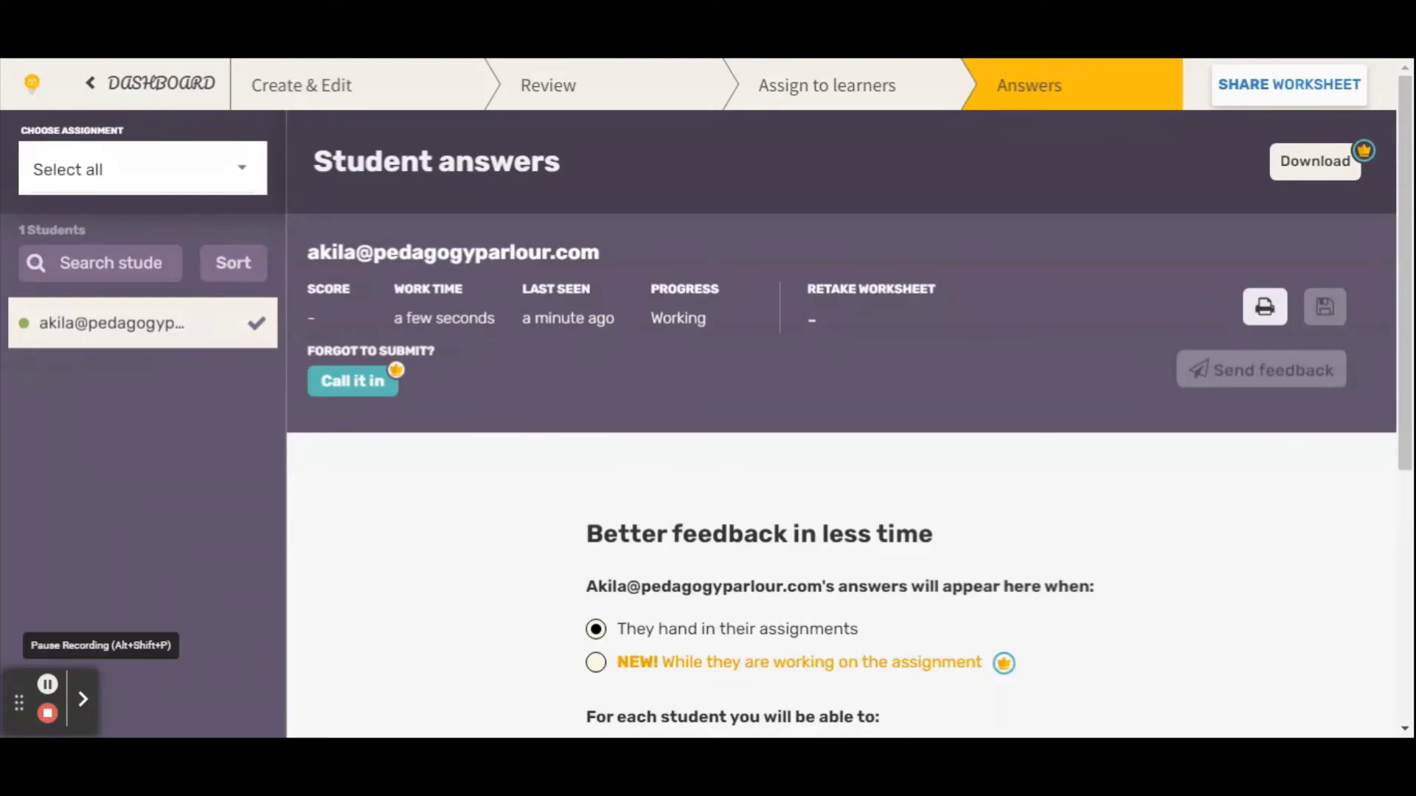
left_click(47, 684)
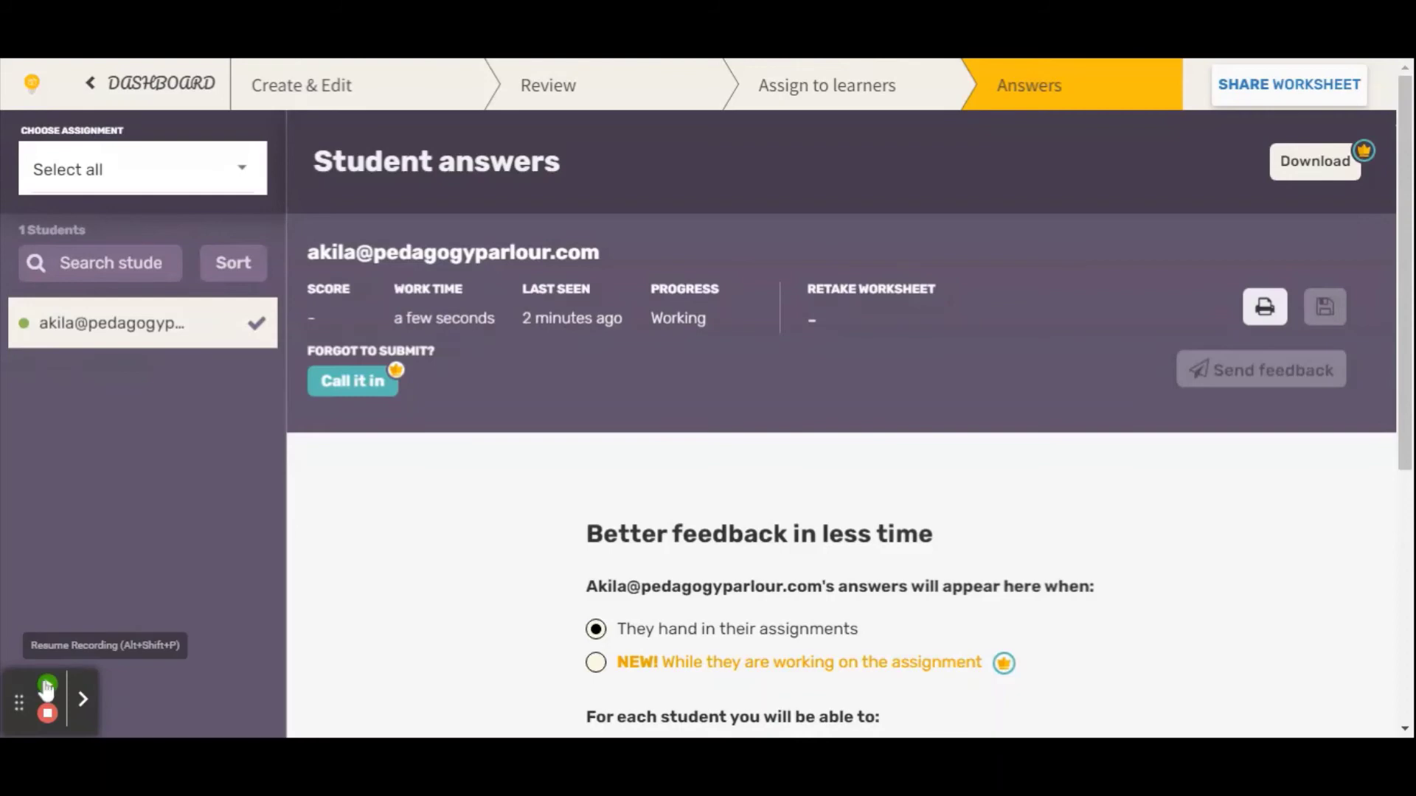
left_click(47, 684)
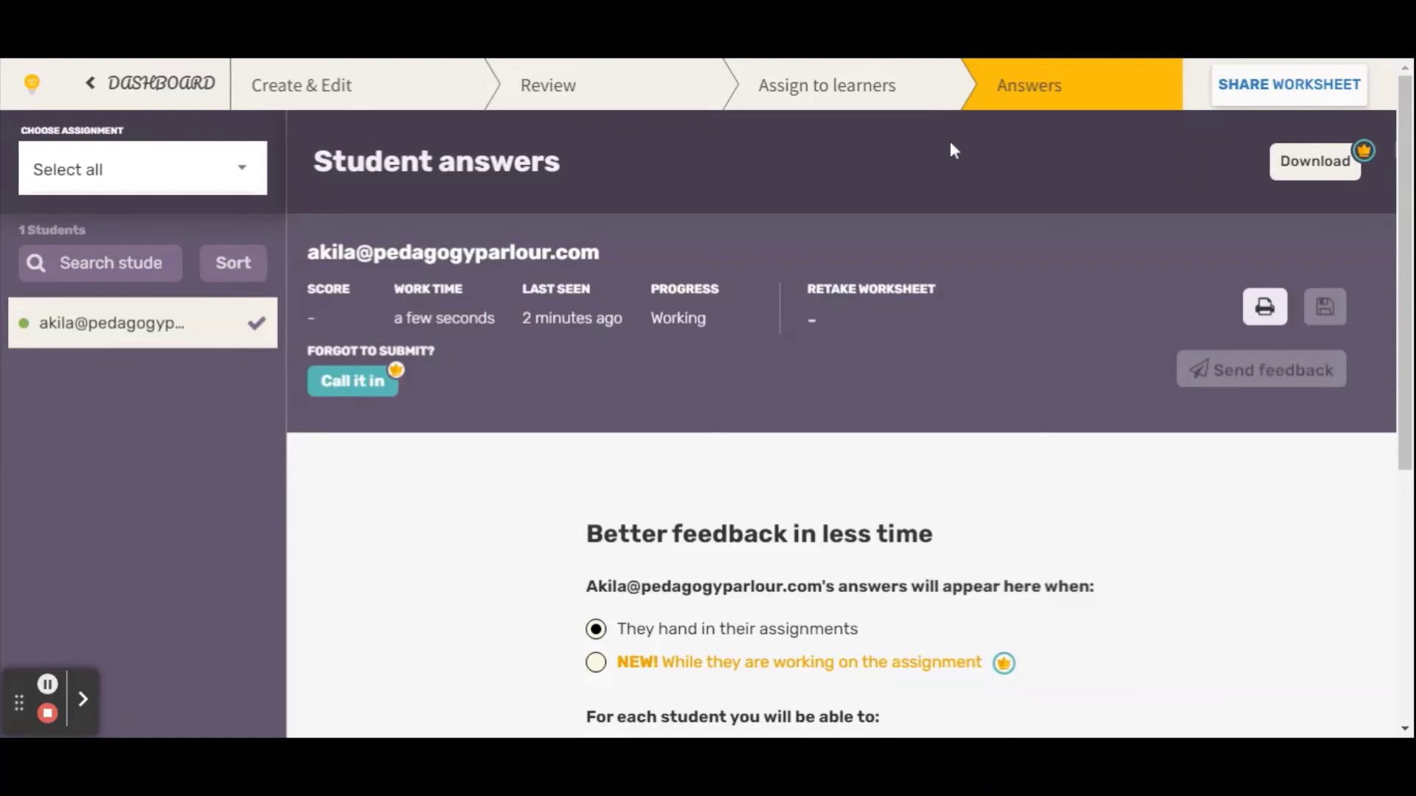
- Try marking the student's submitted answer "processing" in the blanks paragraph as correct and return it to incorrect
left_click(87, 81)
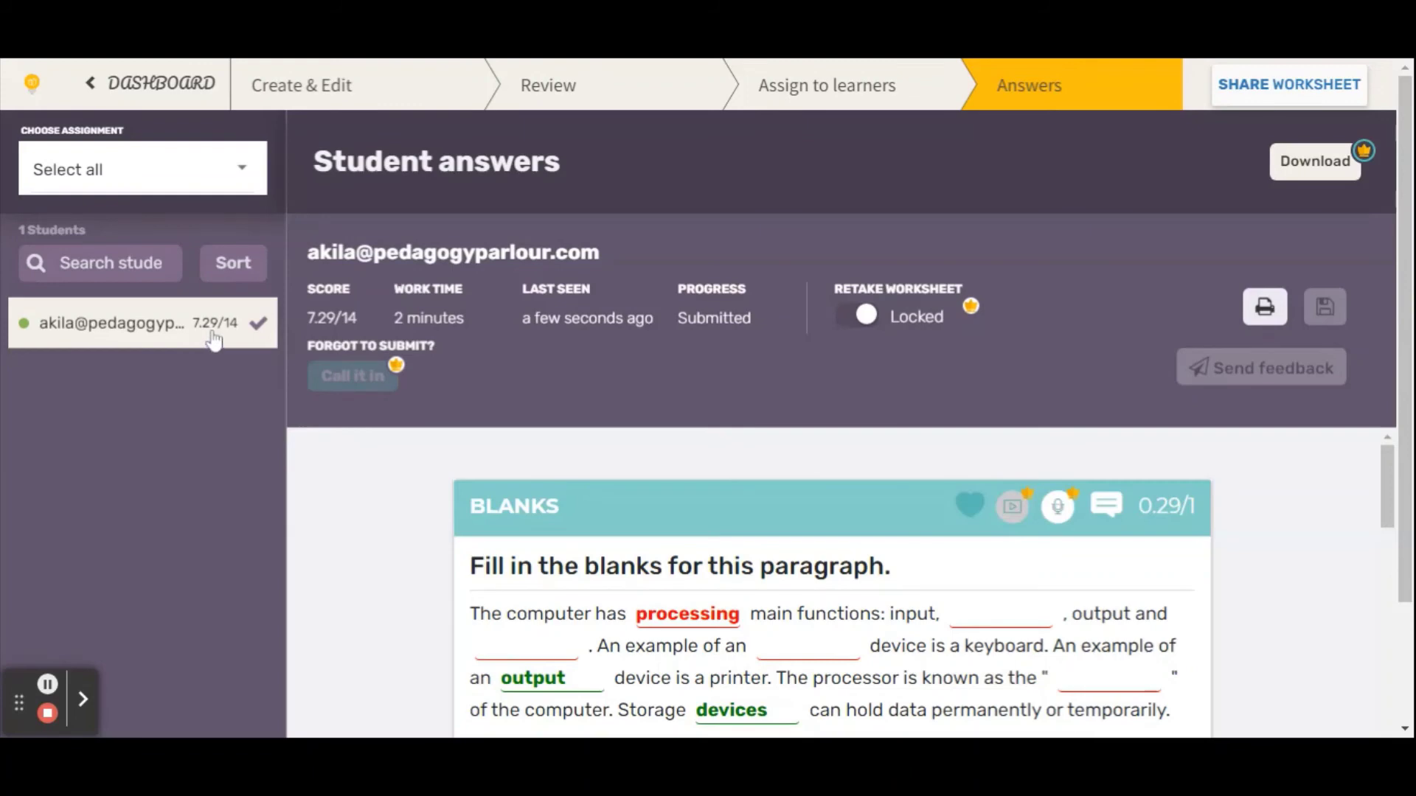
scroll(372, 436, "down", 3)
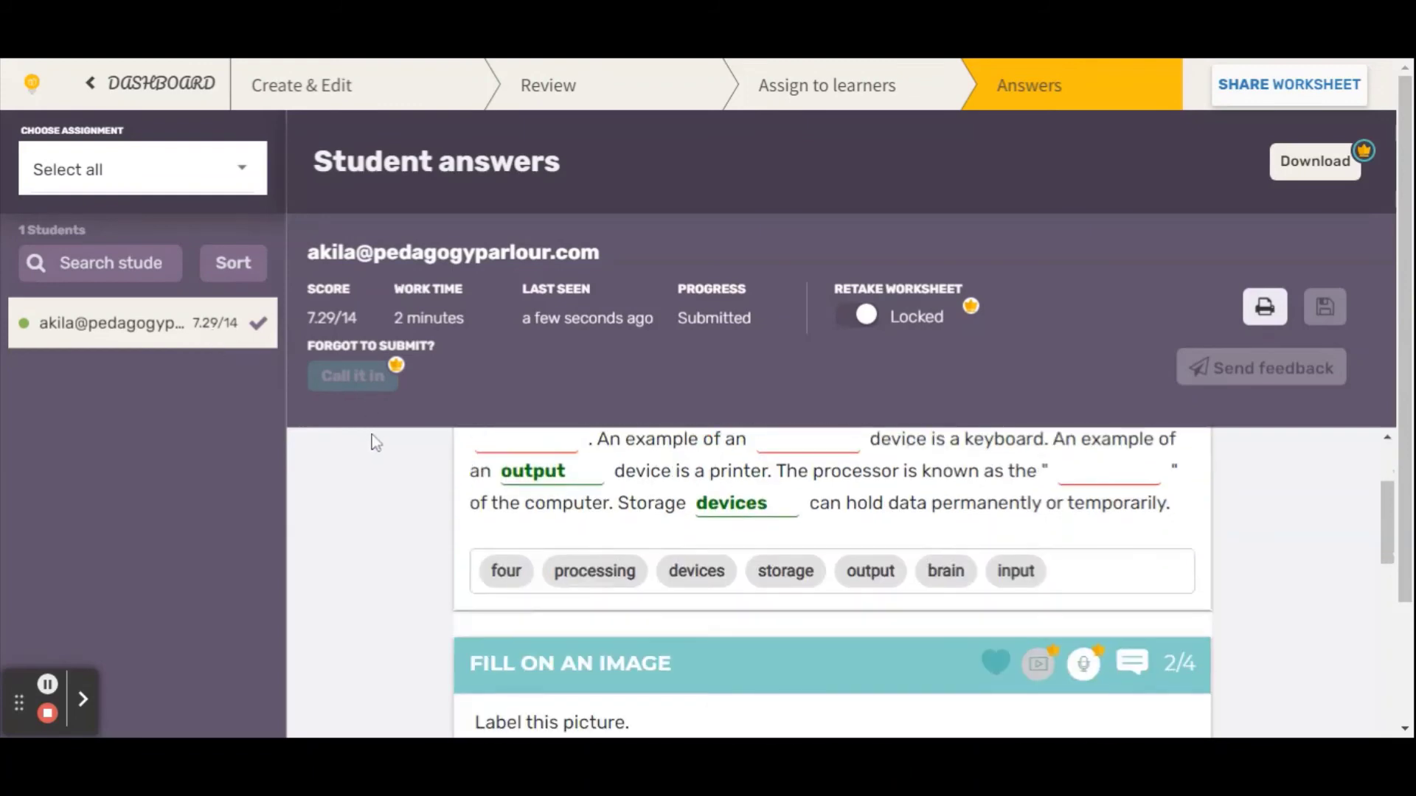
scroll(631, 519, "up", 3)
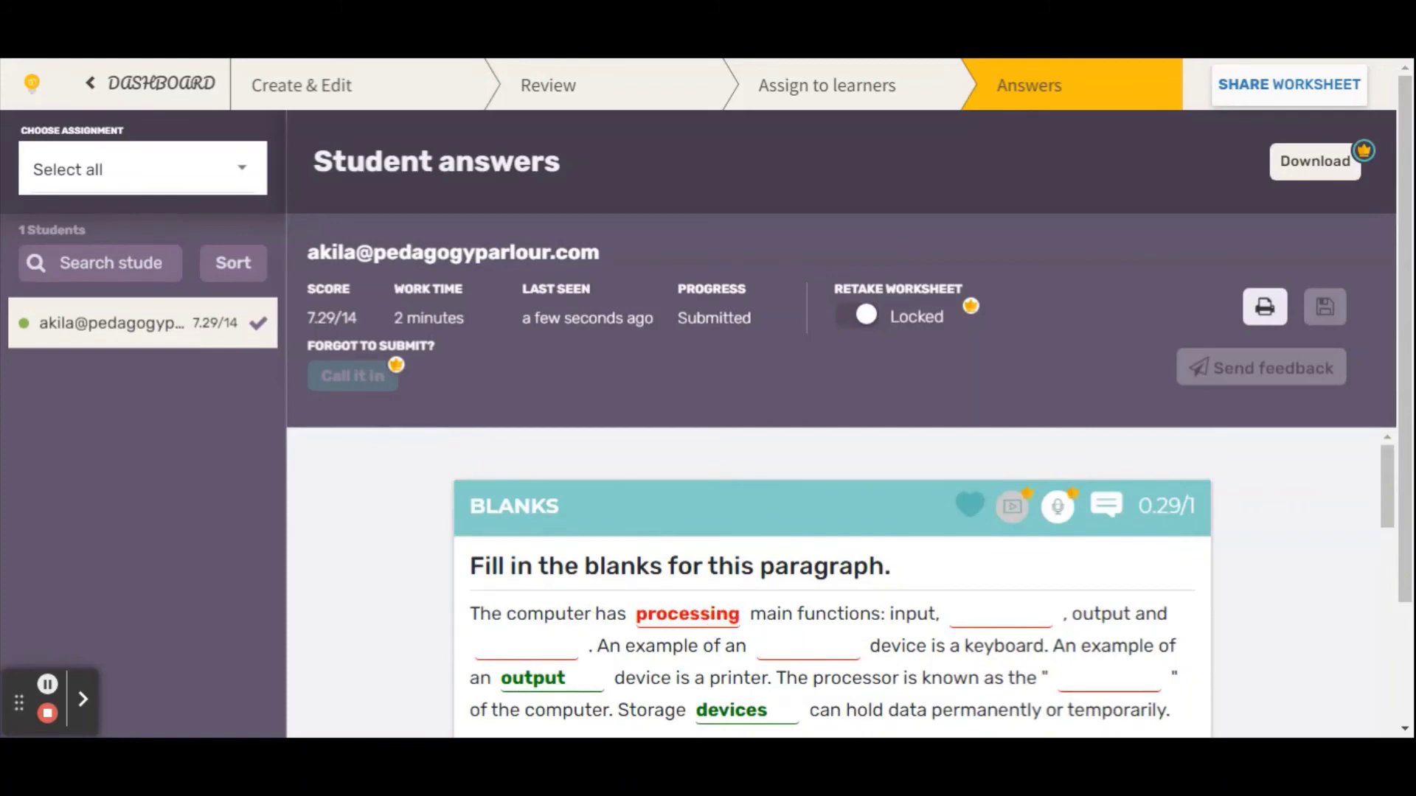
left_click(700, 626)
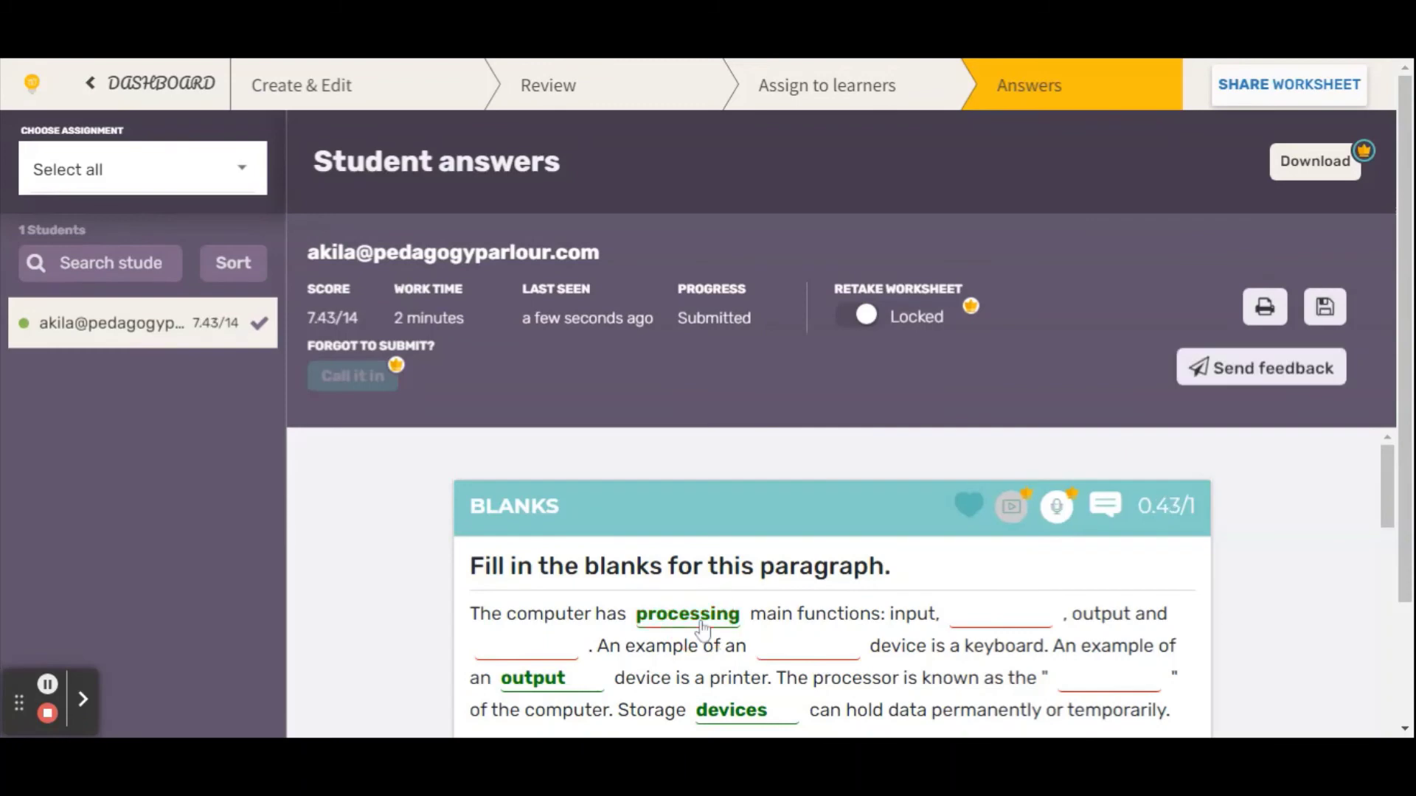
left_click(701, 626)
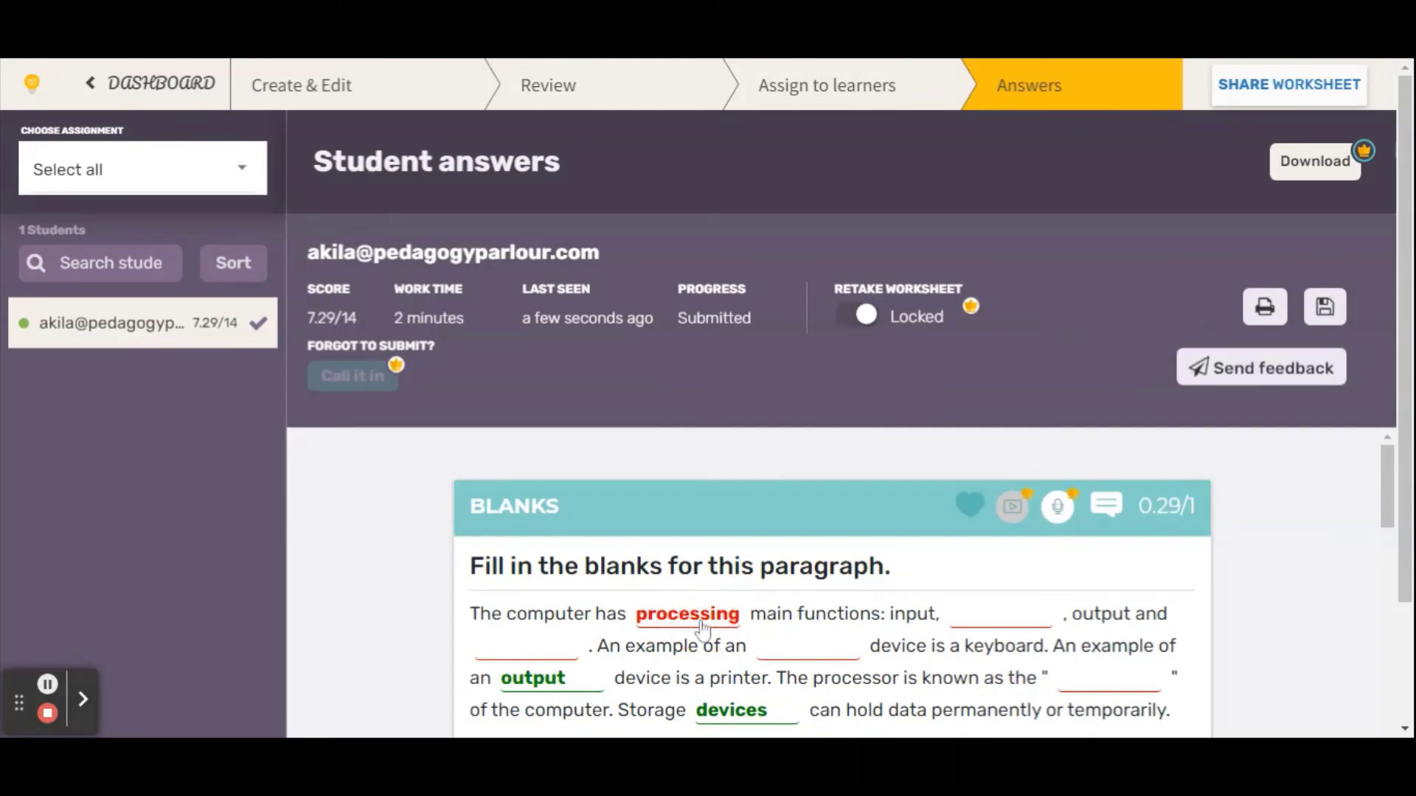
scroll(701, 628, "down", 1)
scroll(701, 628, "up", 1)
scroll(984, 662, "down", 1)
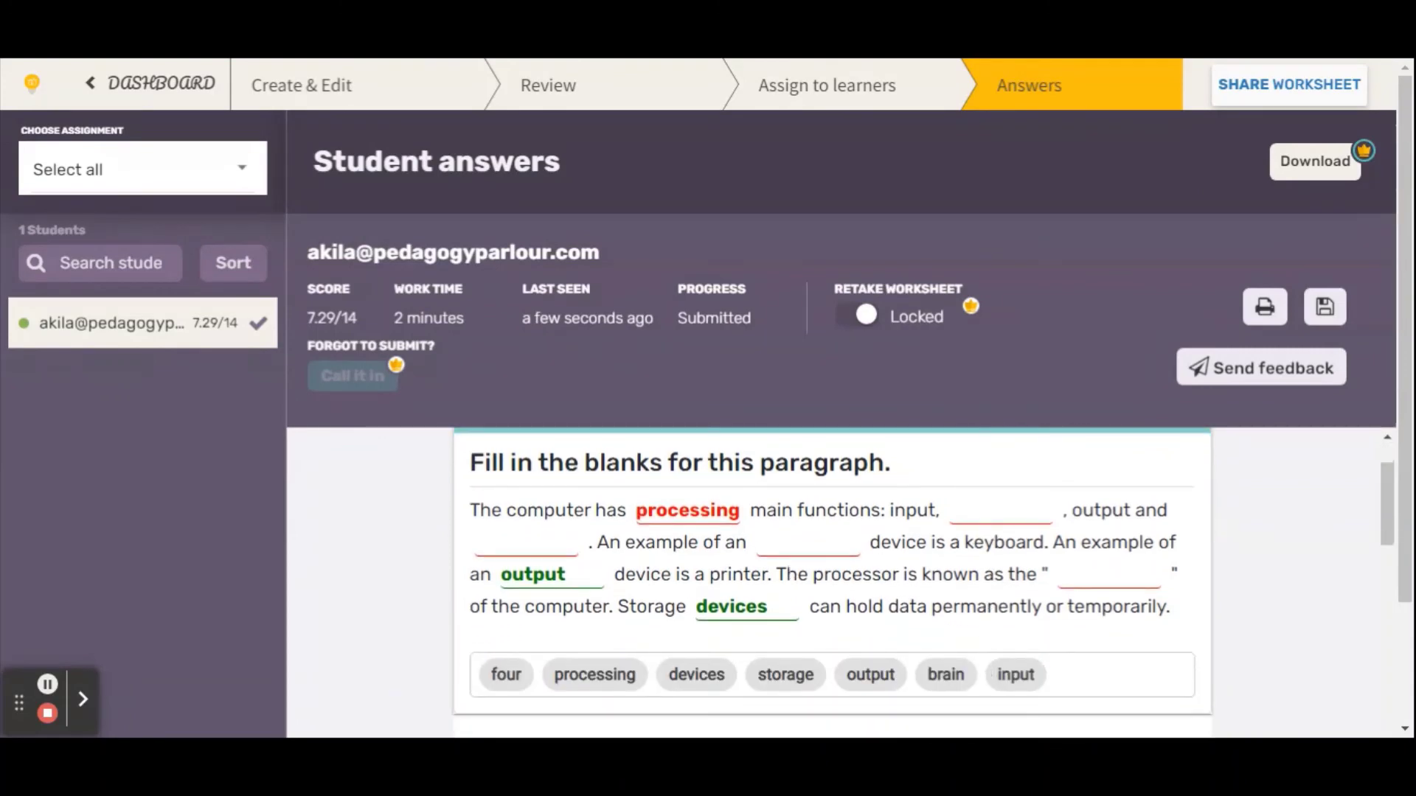
scroll(935, 559, "down", 1)
scroll(935, 558, "up", 2)
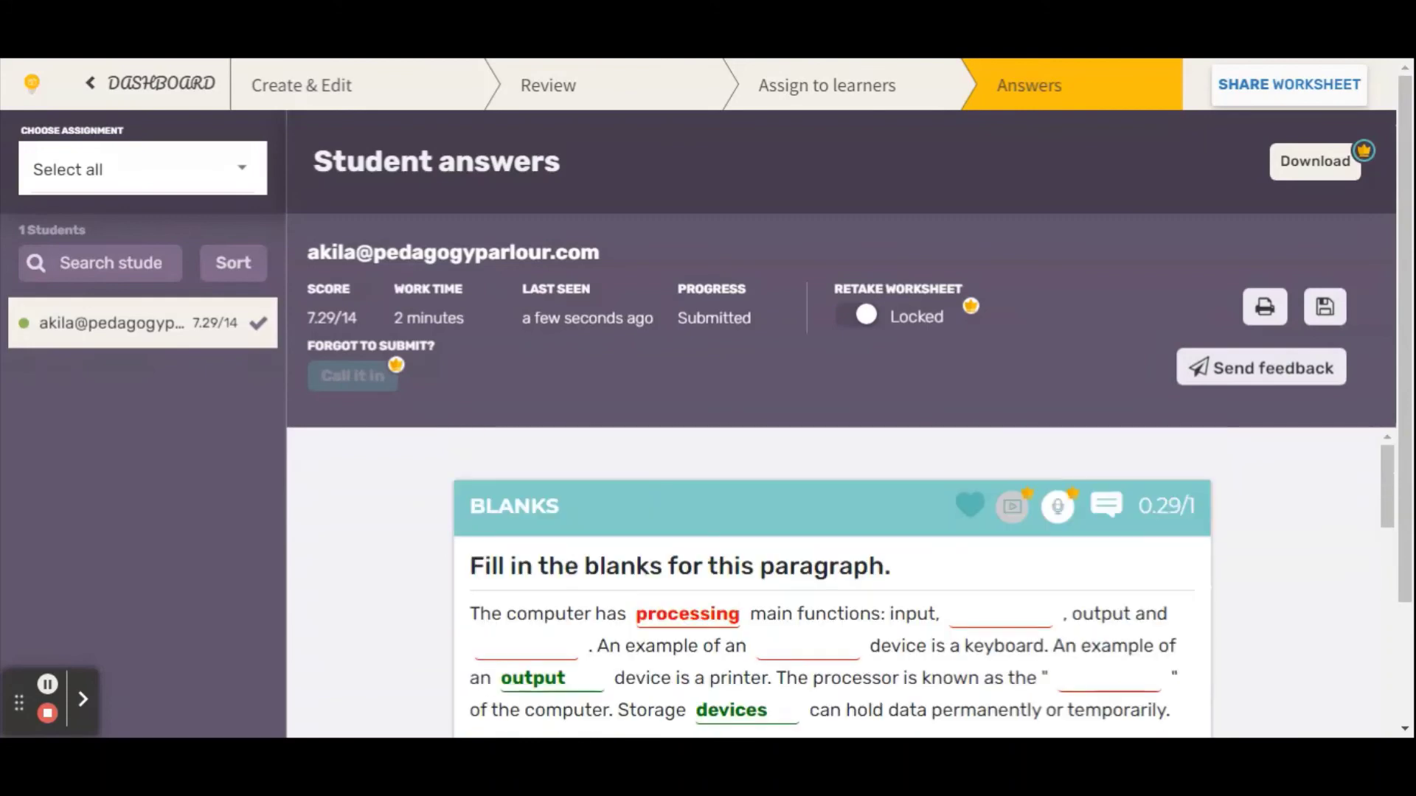
- Mark the student's "monitor" and "speakers" labels in the picture-labelling activity as correct
scroll(935, 558, "down", 2)
scroll(936, 558, "down", 1)
scroll(935, 558, "down", 3)
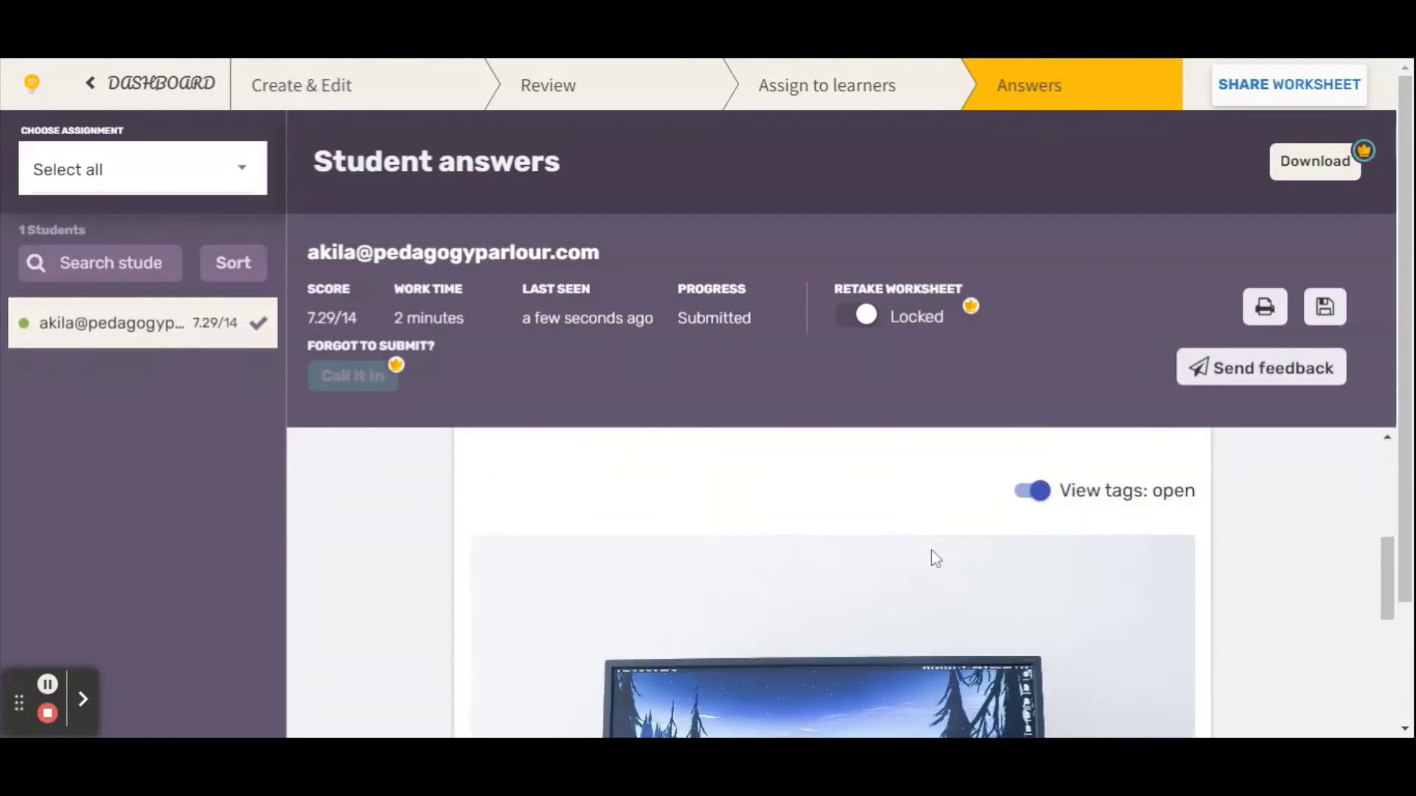
scroll(931, 557, "down", 1)
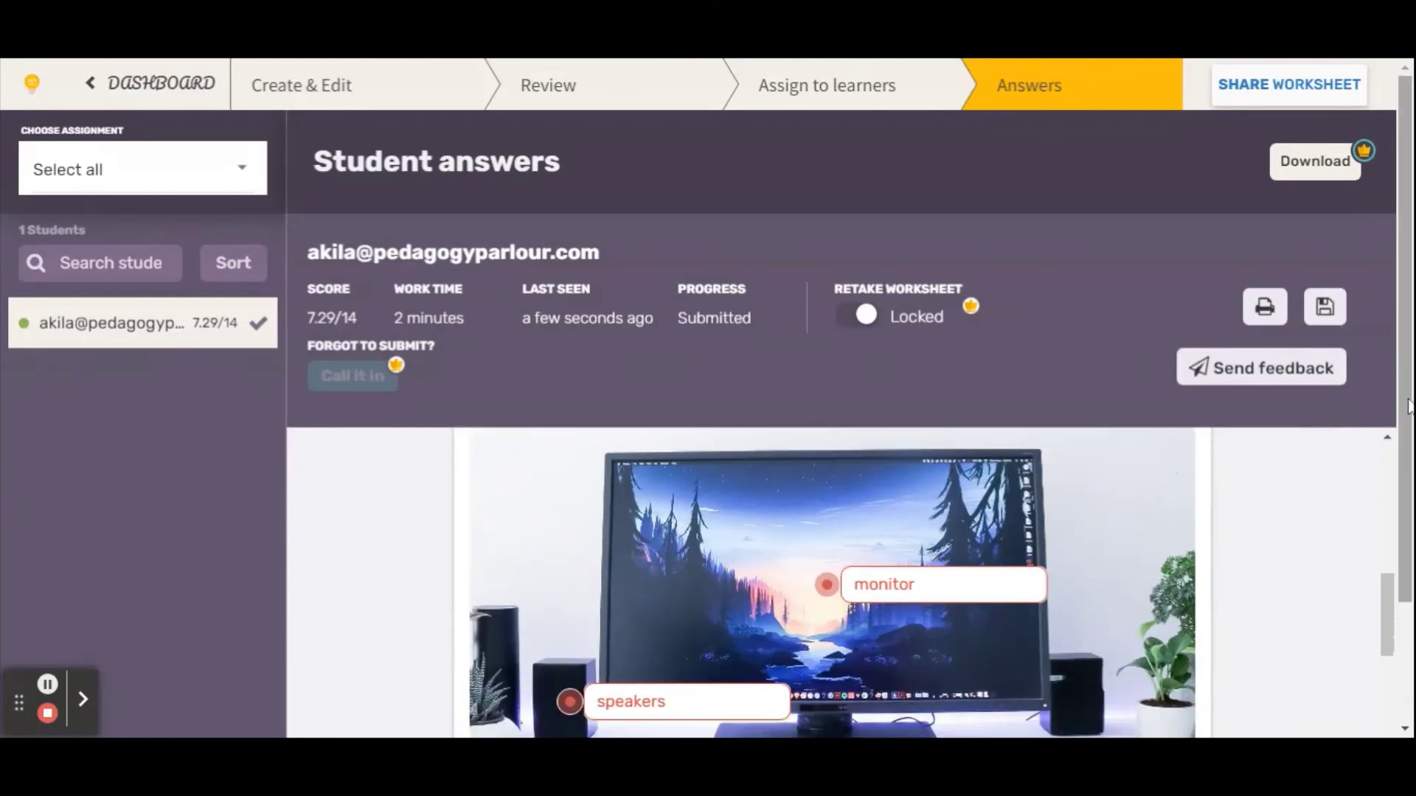
left_click_drag(1405, 291, 1405, 417)
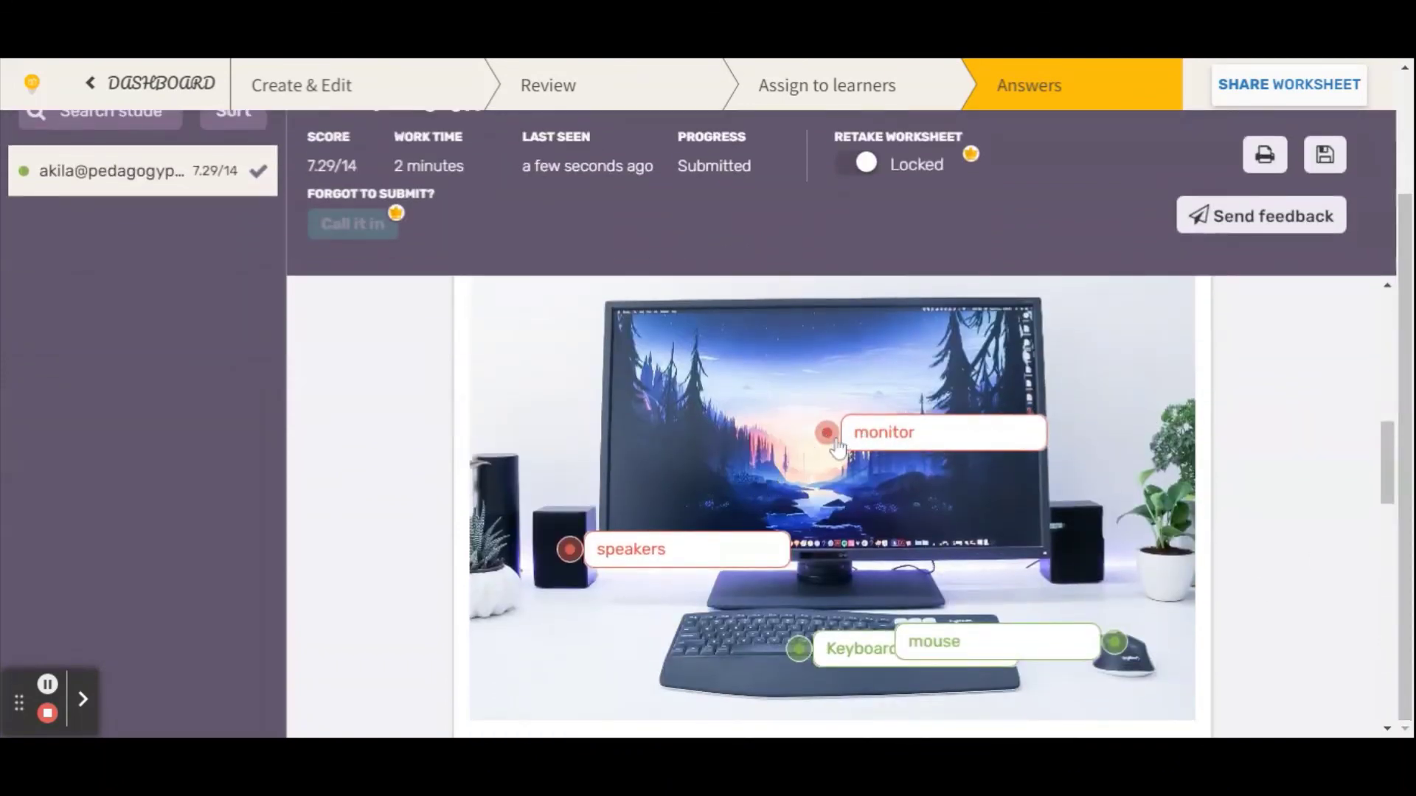
left_click(888, 434)
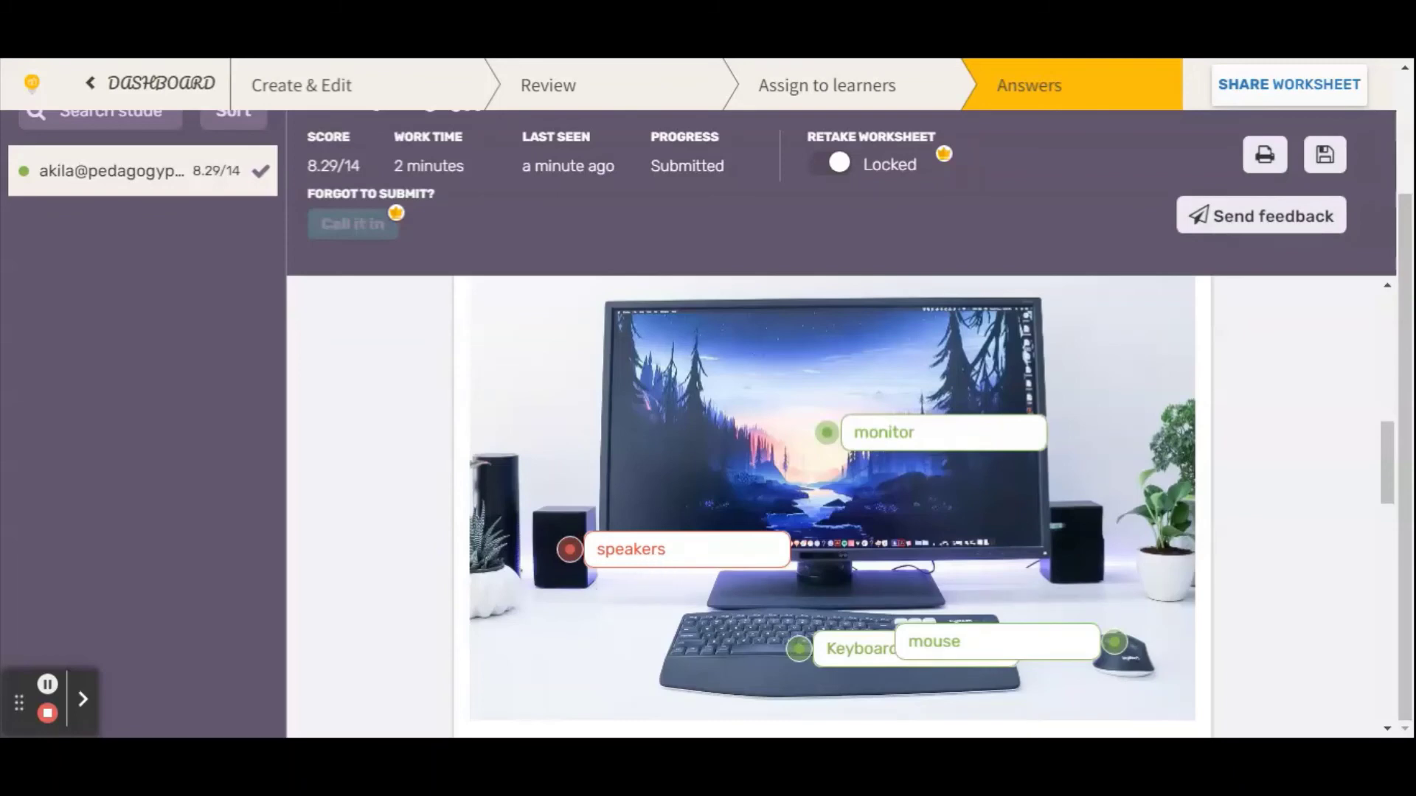
left_click(658, 559)
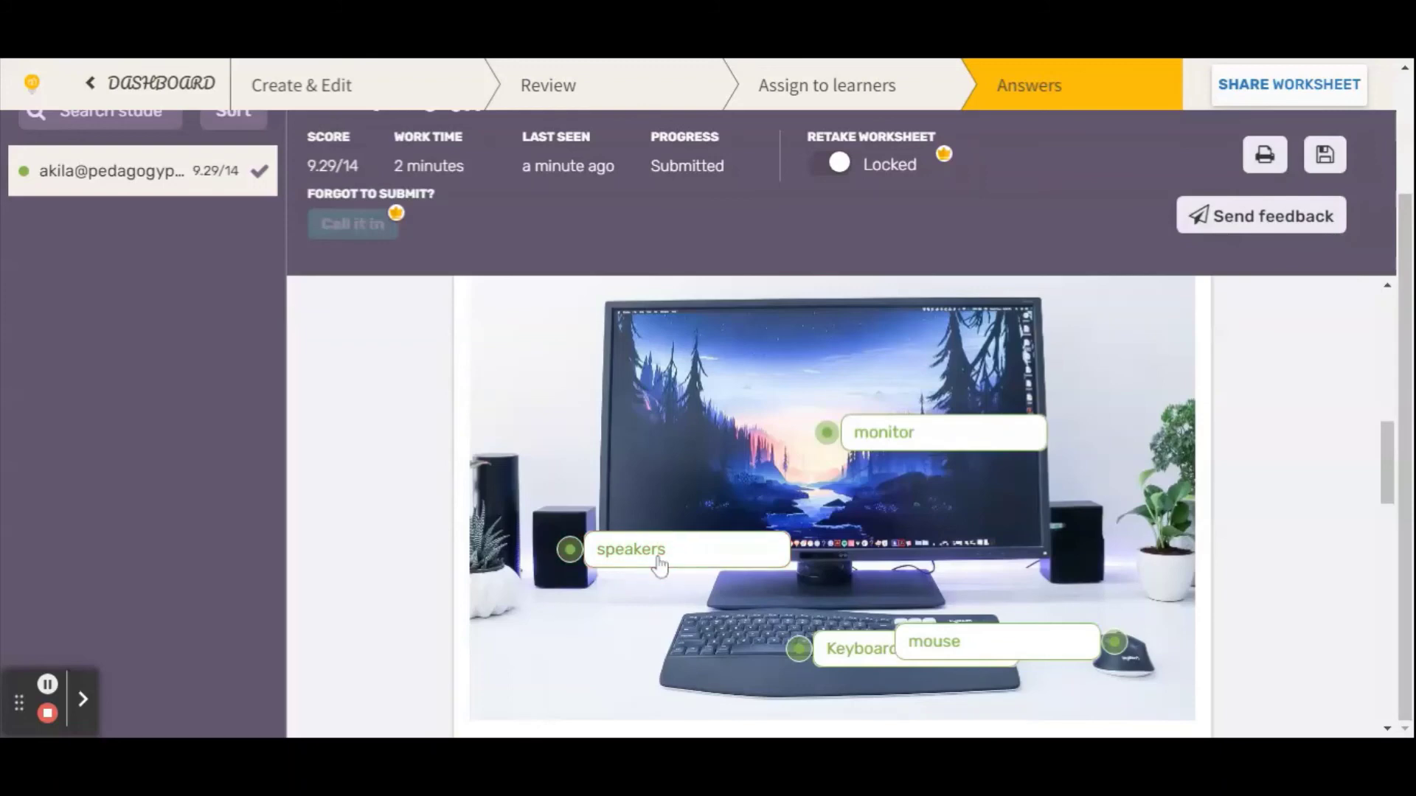
- Examine the student's labelled picture and the submitted answers in the matching and storage sorting activities
scroll(658, 564, "down", 5)
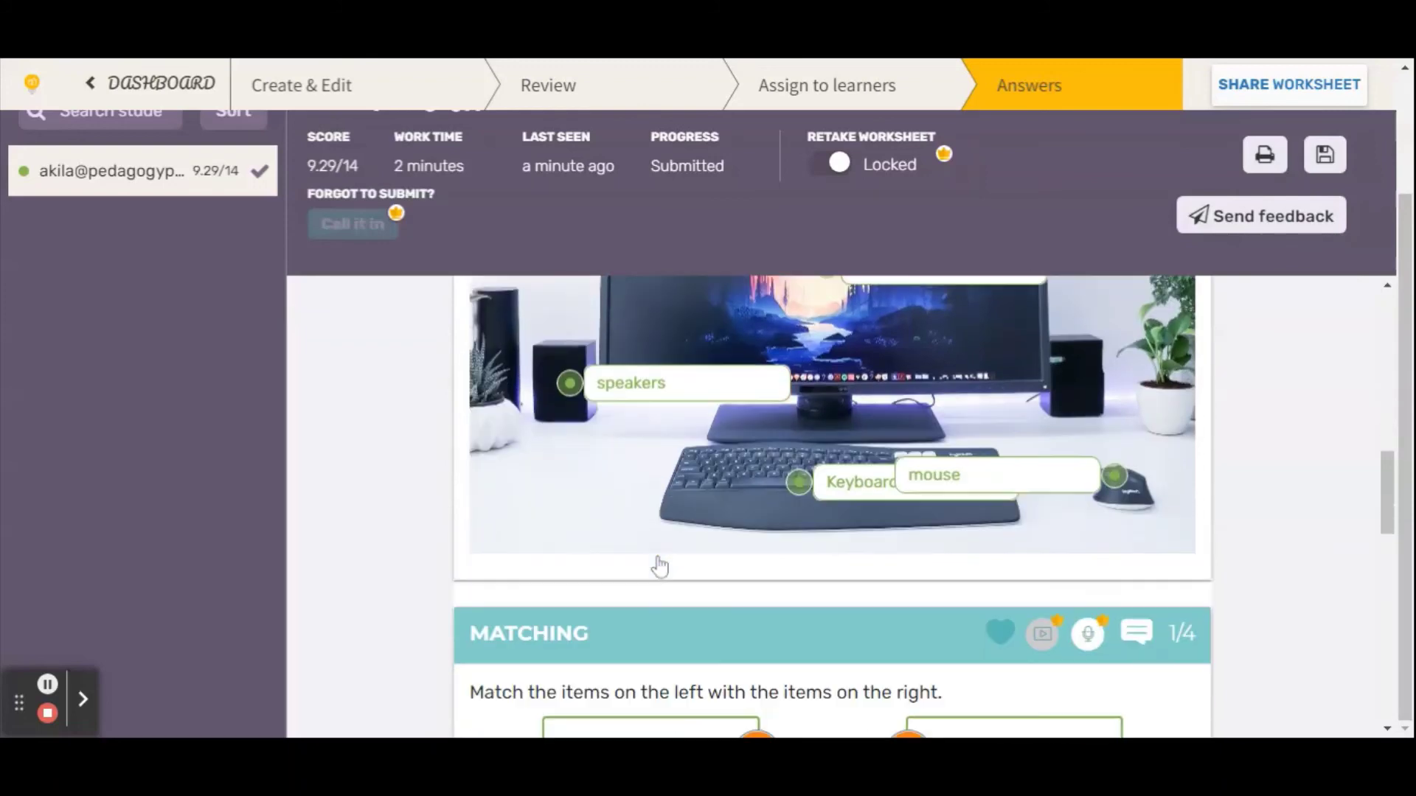
scroll(683, 458, "up", 4)
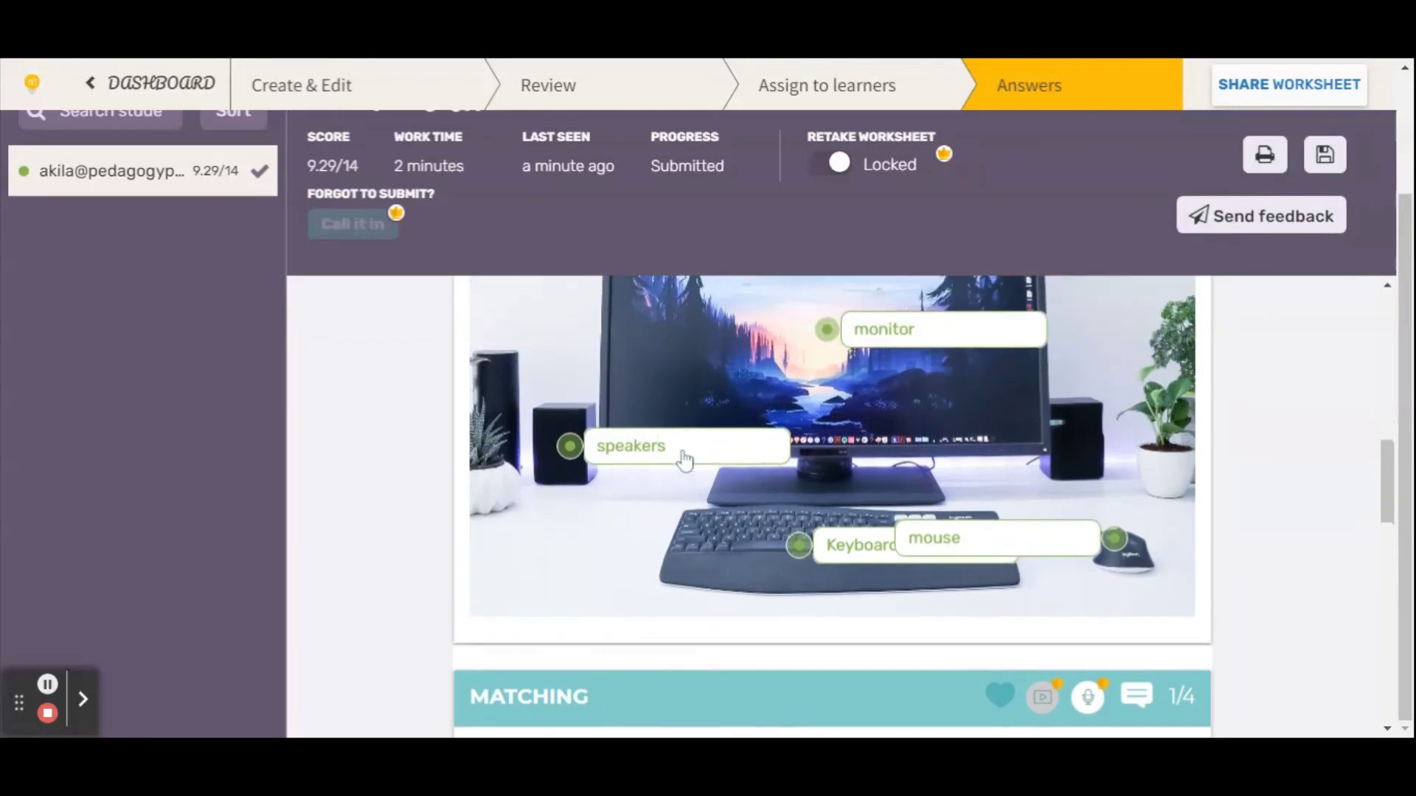
scroll(682, 458, "down", 3)
scroll(683, 458, "down", 1)
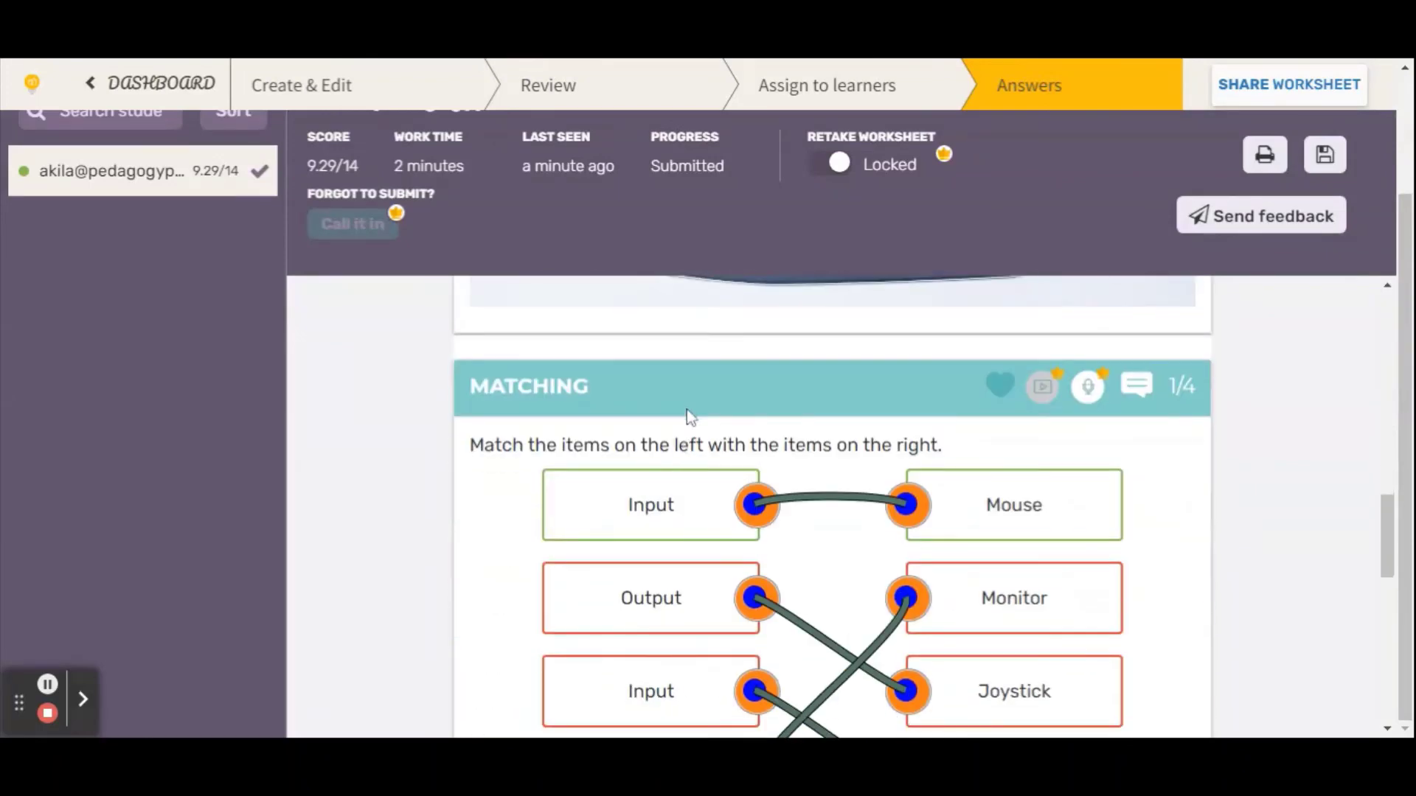
scroll(421, 448, "down", 1)
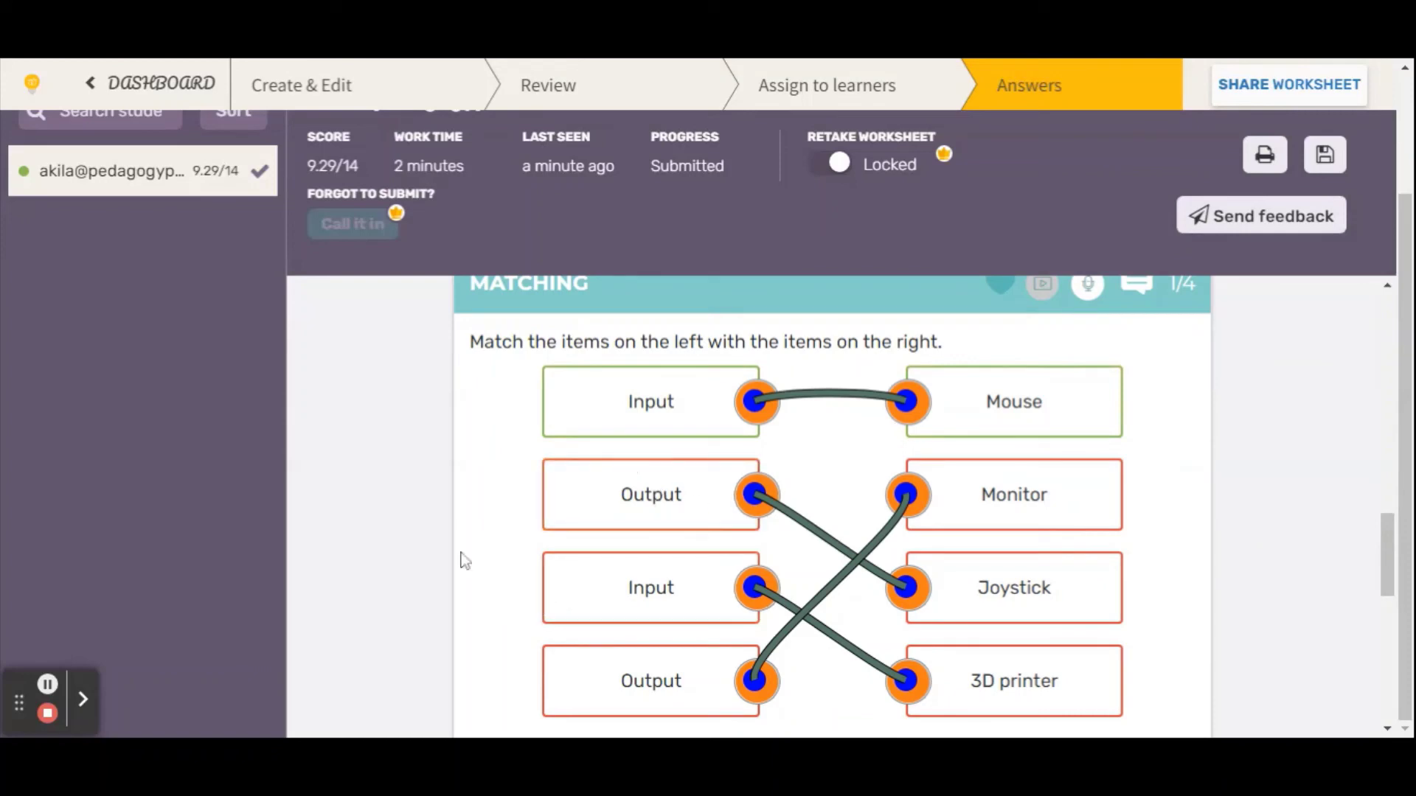
scroll(454, 494, "down", 5)
scroll(443, 483, "down", 1)
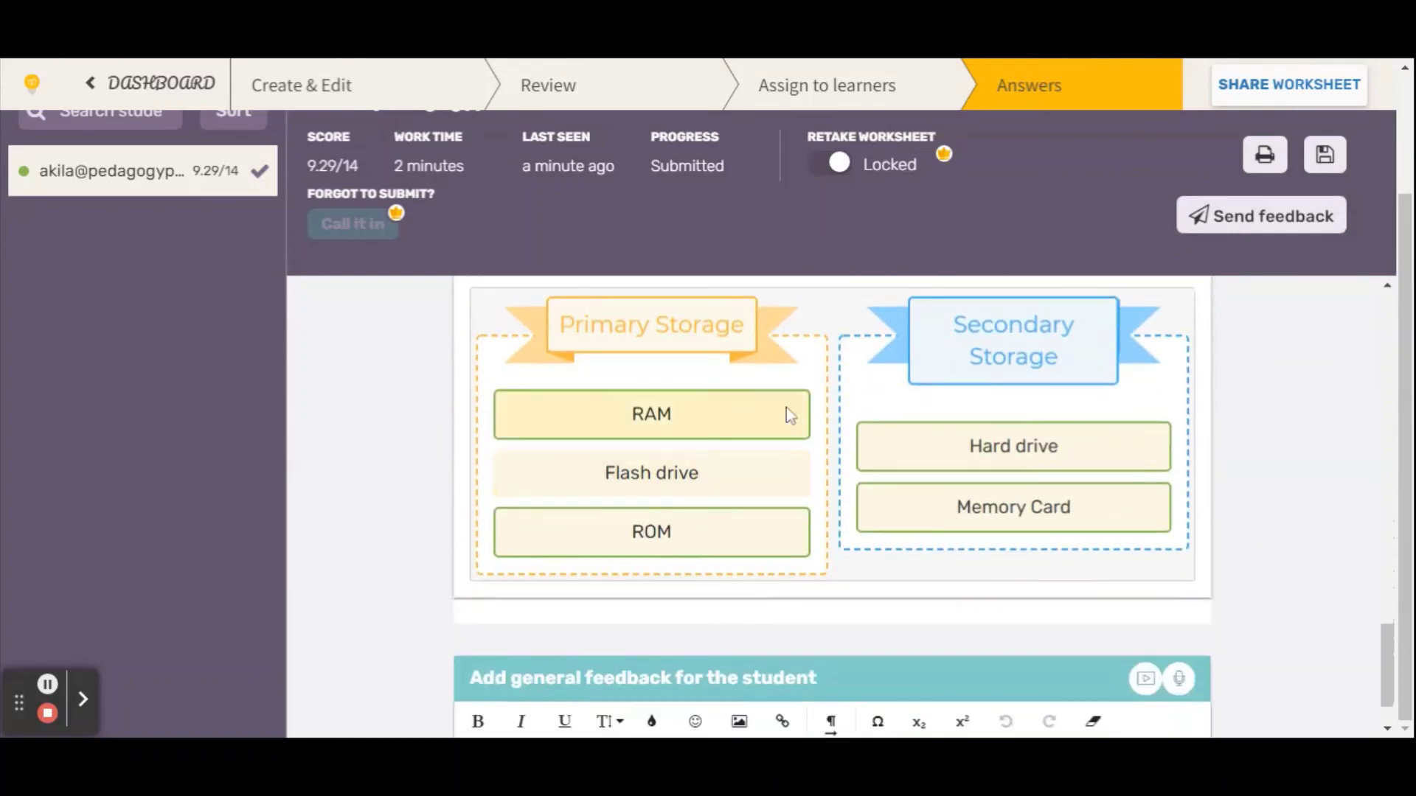
scroll(939, 499, "down", 1)
scroll(932, 503, "up", 15)
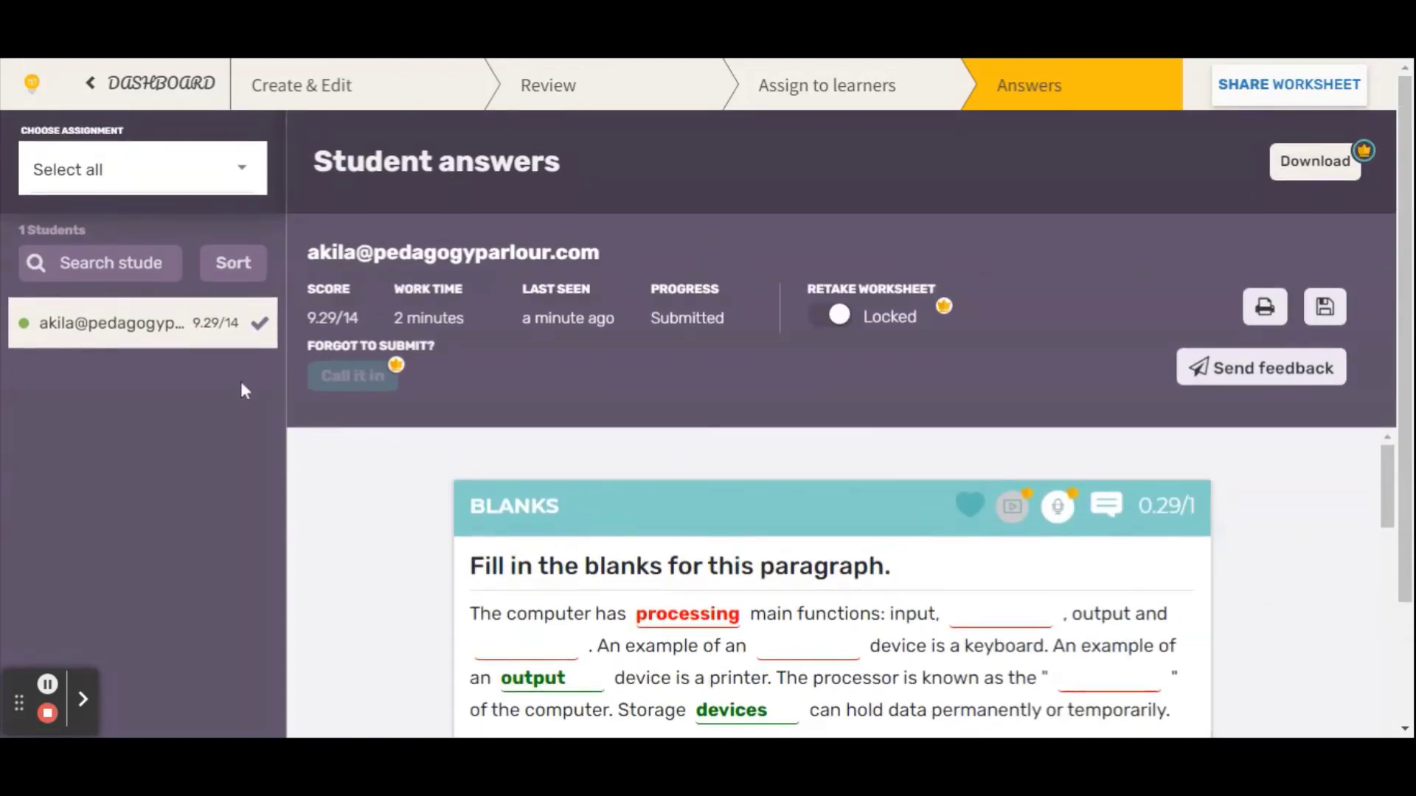
- Write the general feedback "Good effort, please remember to review your material." for the student
scroll(1349, 495, "down", 5)
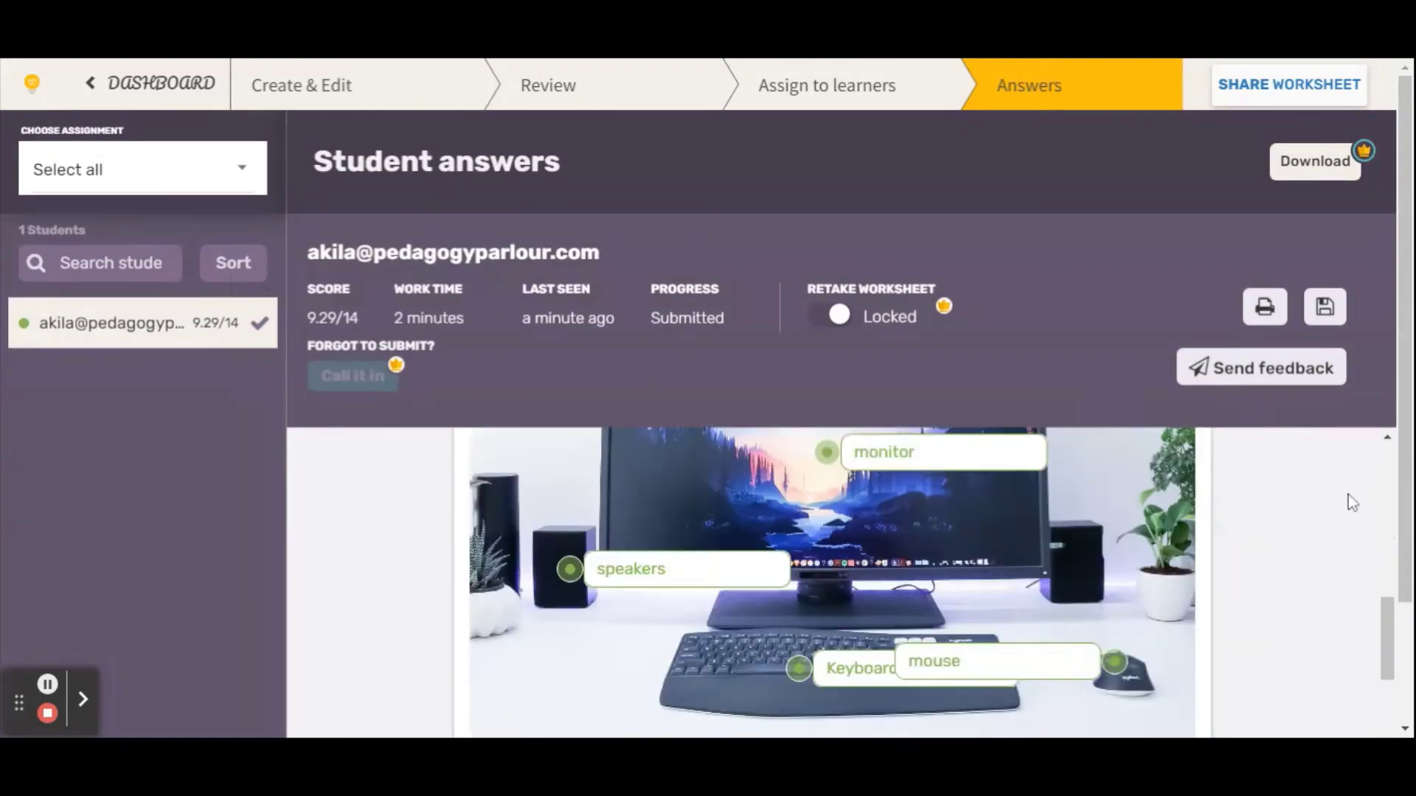
scroll(1348, 494, "down", 8)
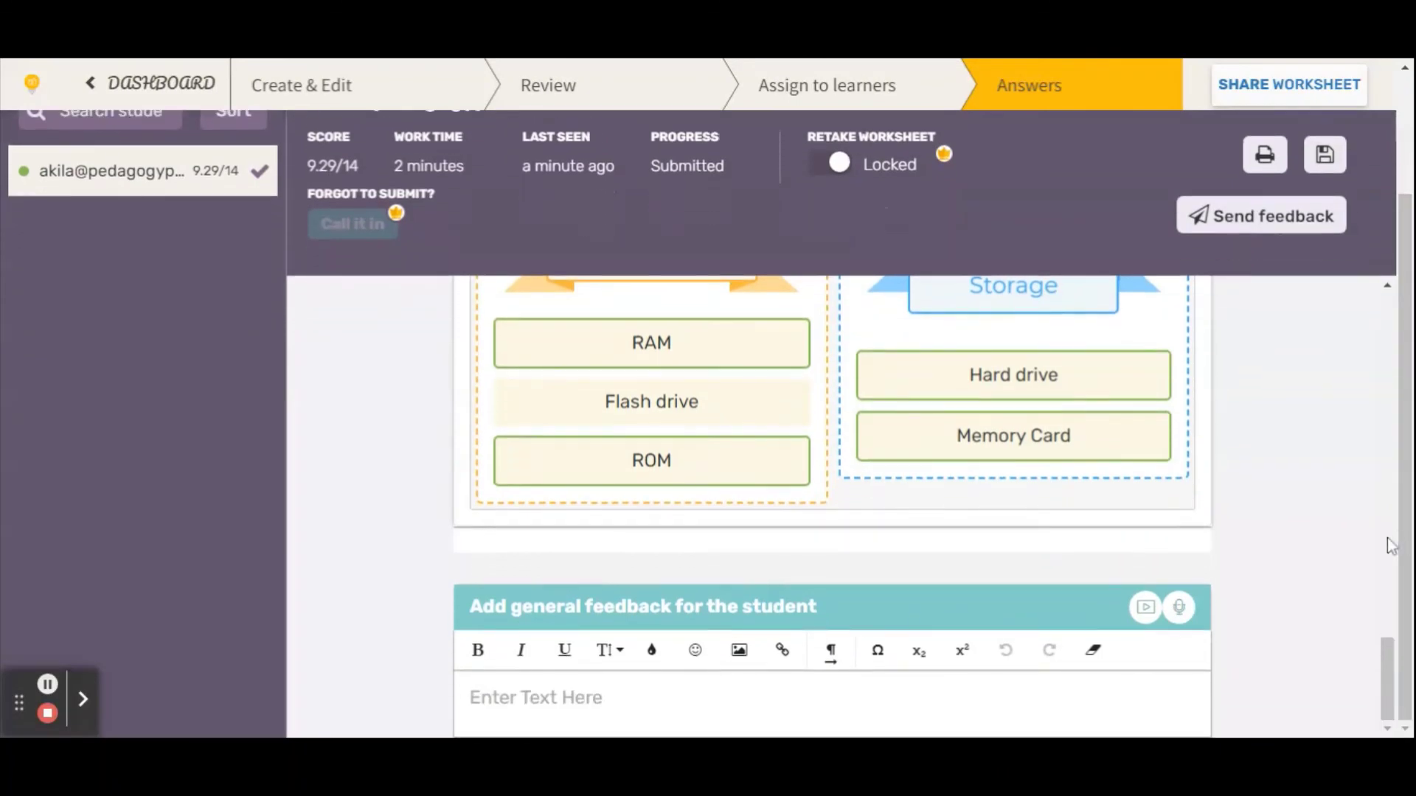
left_click(874, 704)
type("Good effortt,")
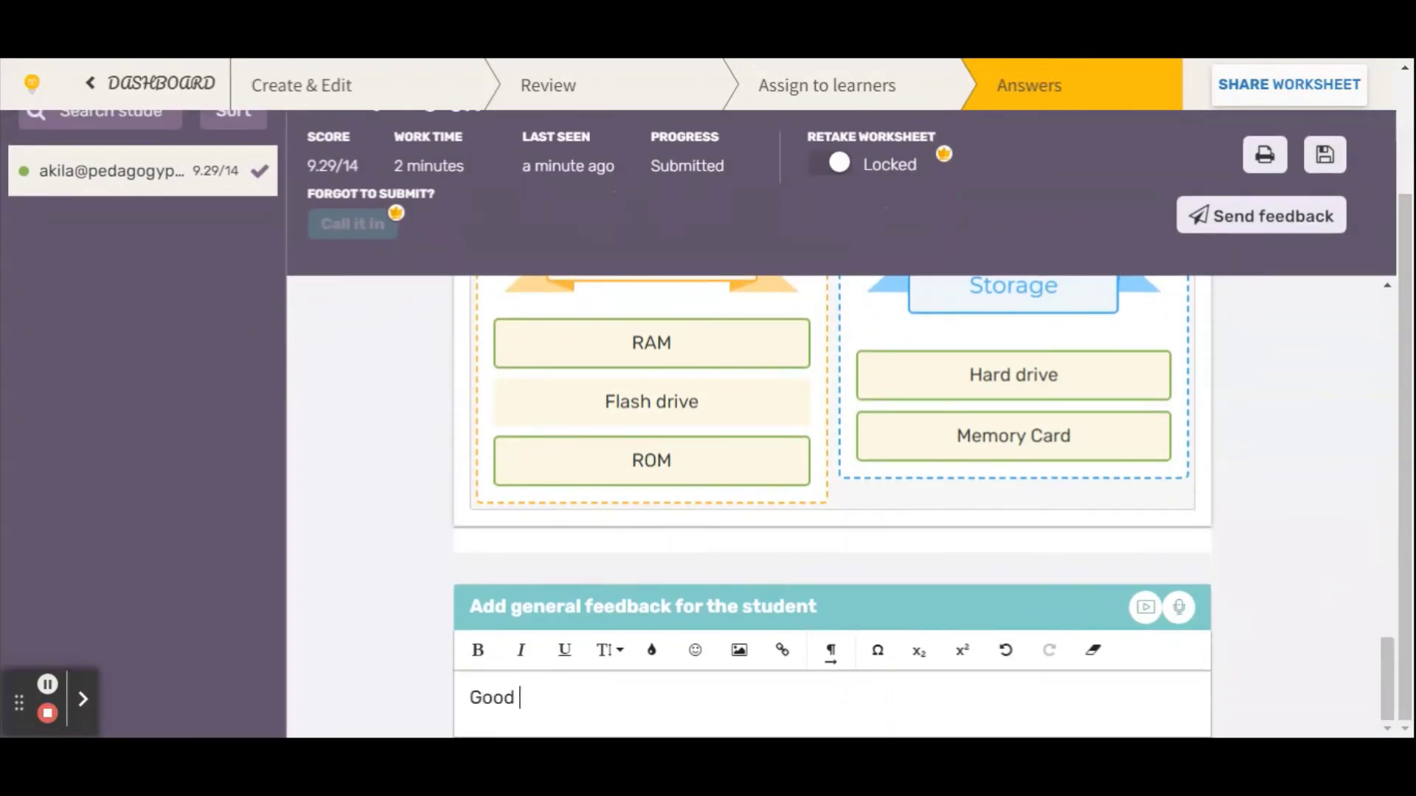
key("BackSpace")
key("BackSpace")
key("BackSpace")
type(", please rememb")
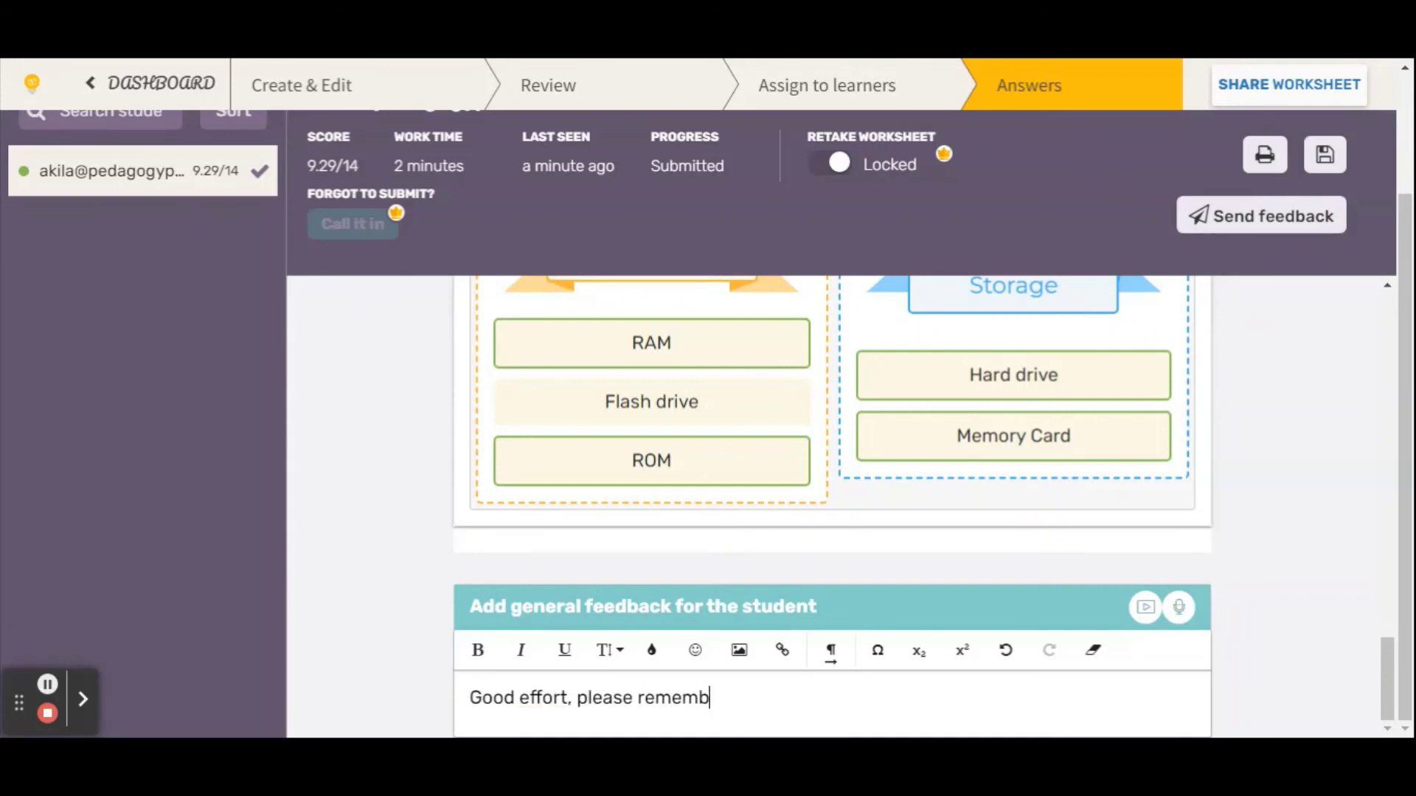
type("er to review your material.")
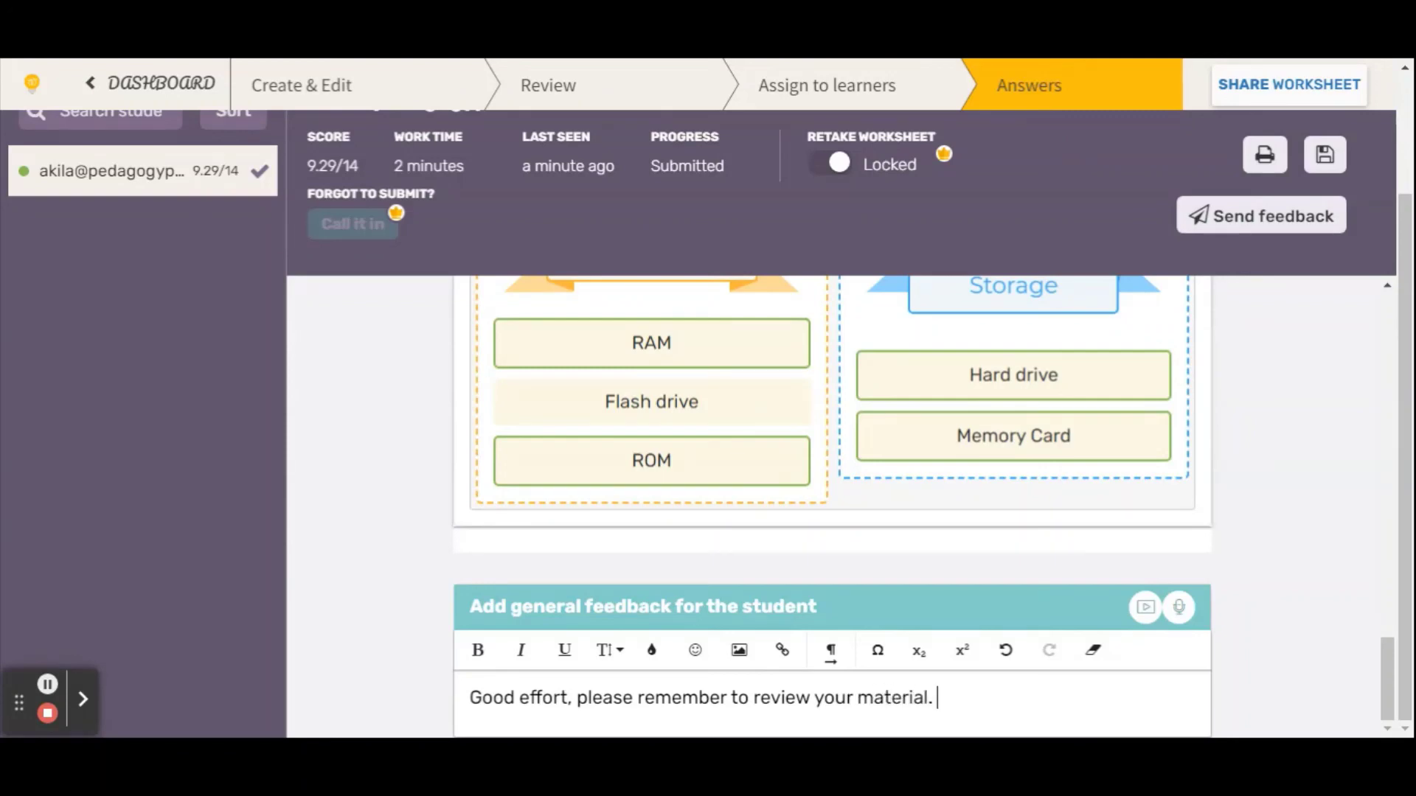
- Send the written feedback to the student and return to the start of the student's answers
scroll(1270, 430, "up", 4)
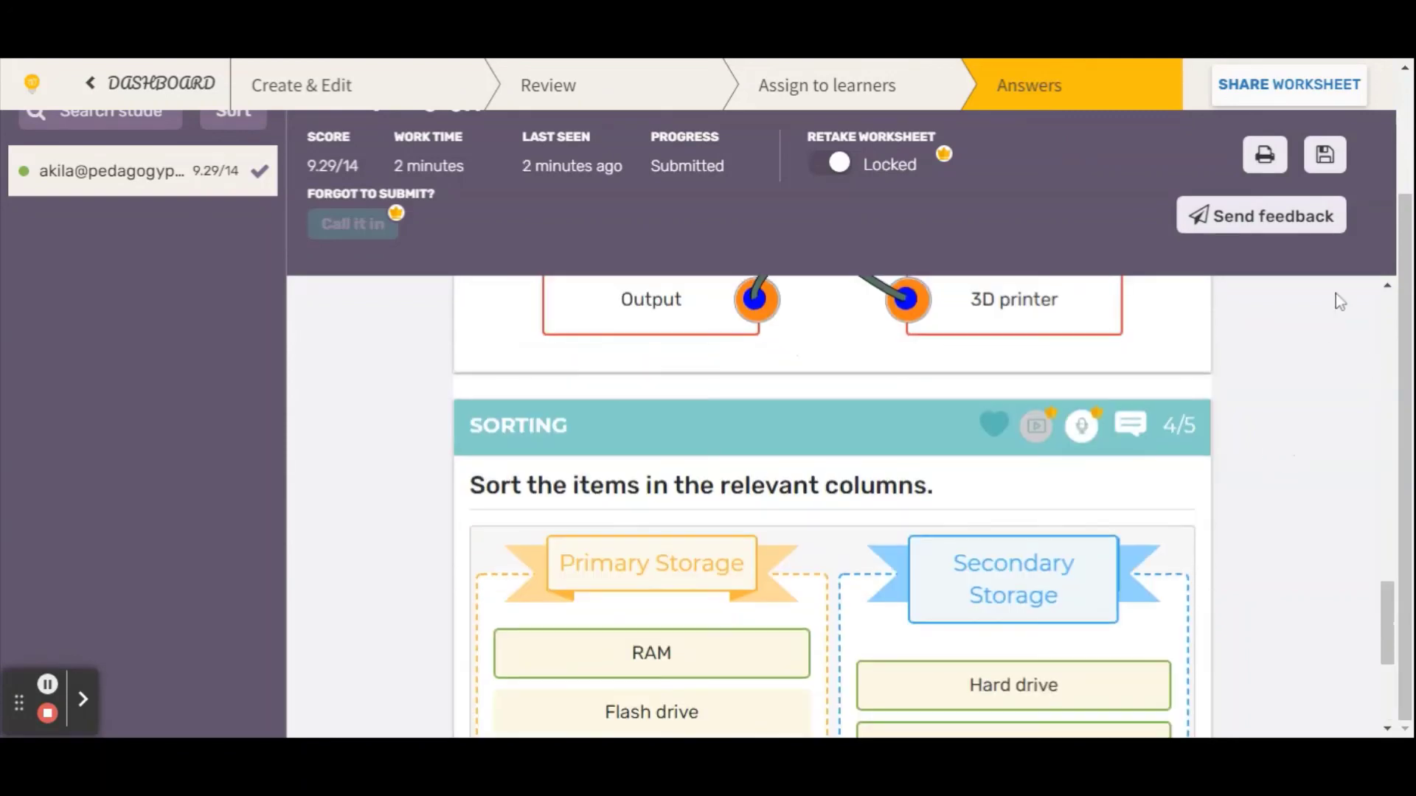
left_click(1296, 222)
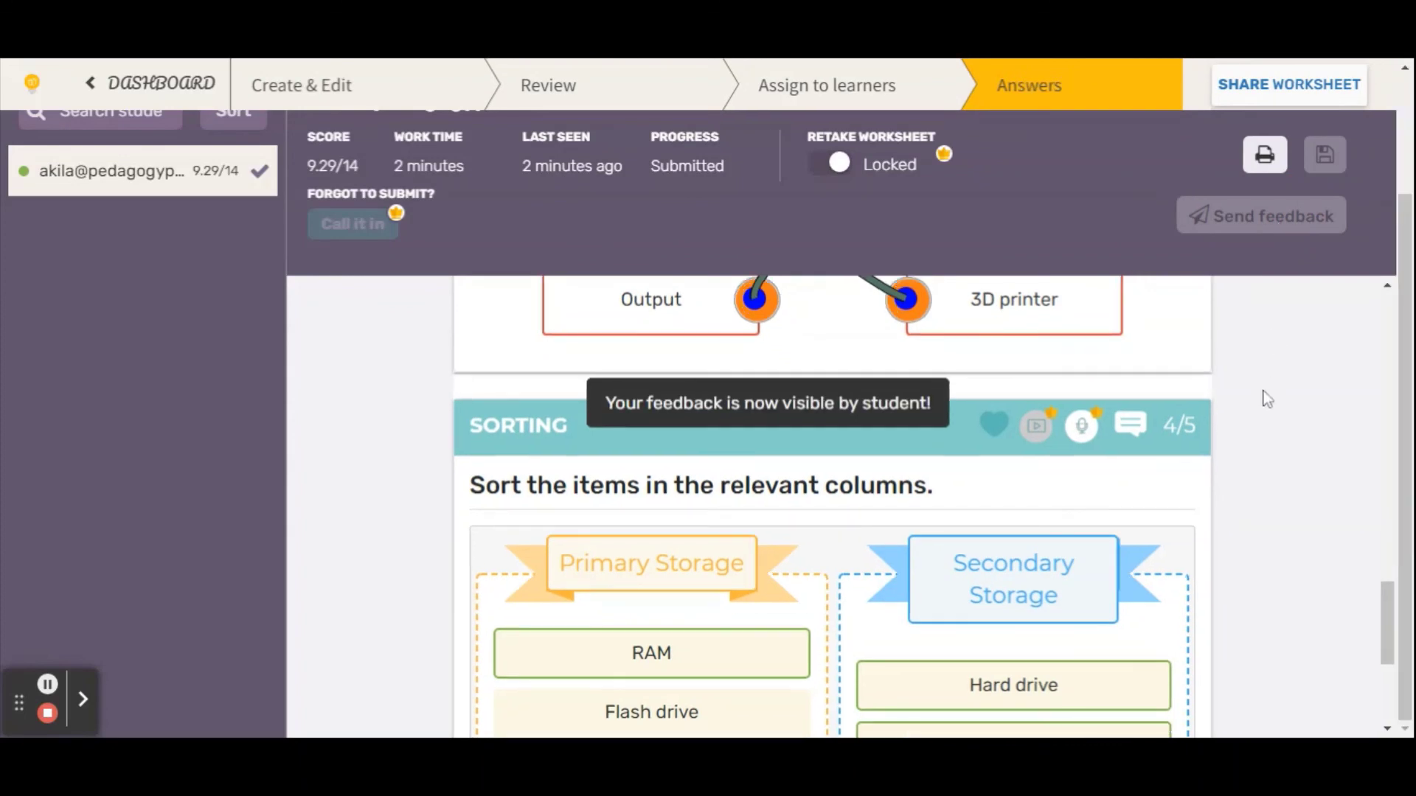
scroll(1267, 398, "up", 10)
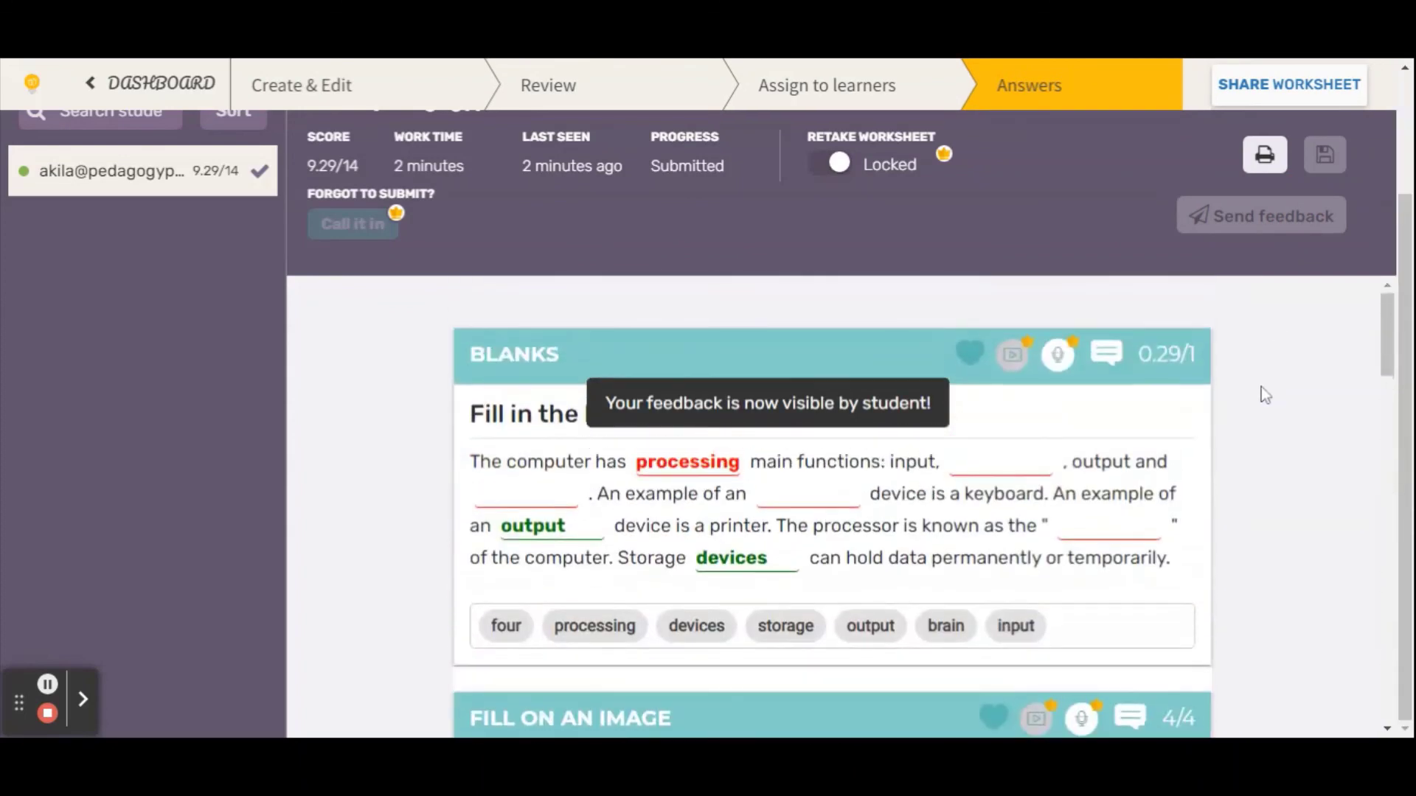
scroll(74, 324, "up", 2)
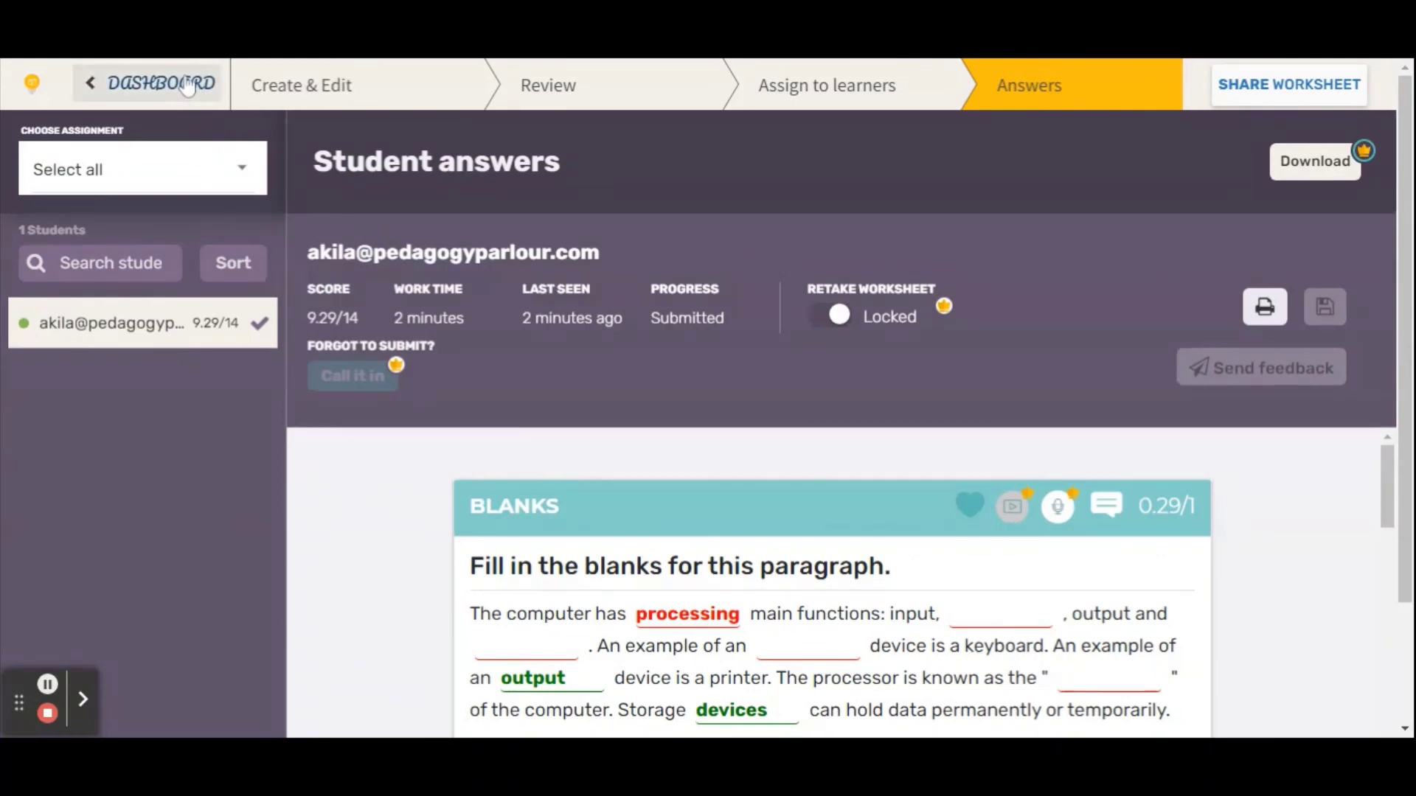
- Return to the dashboard and search the community worksheets for "multiplication"
left_click(112, 89)
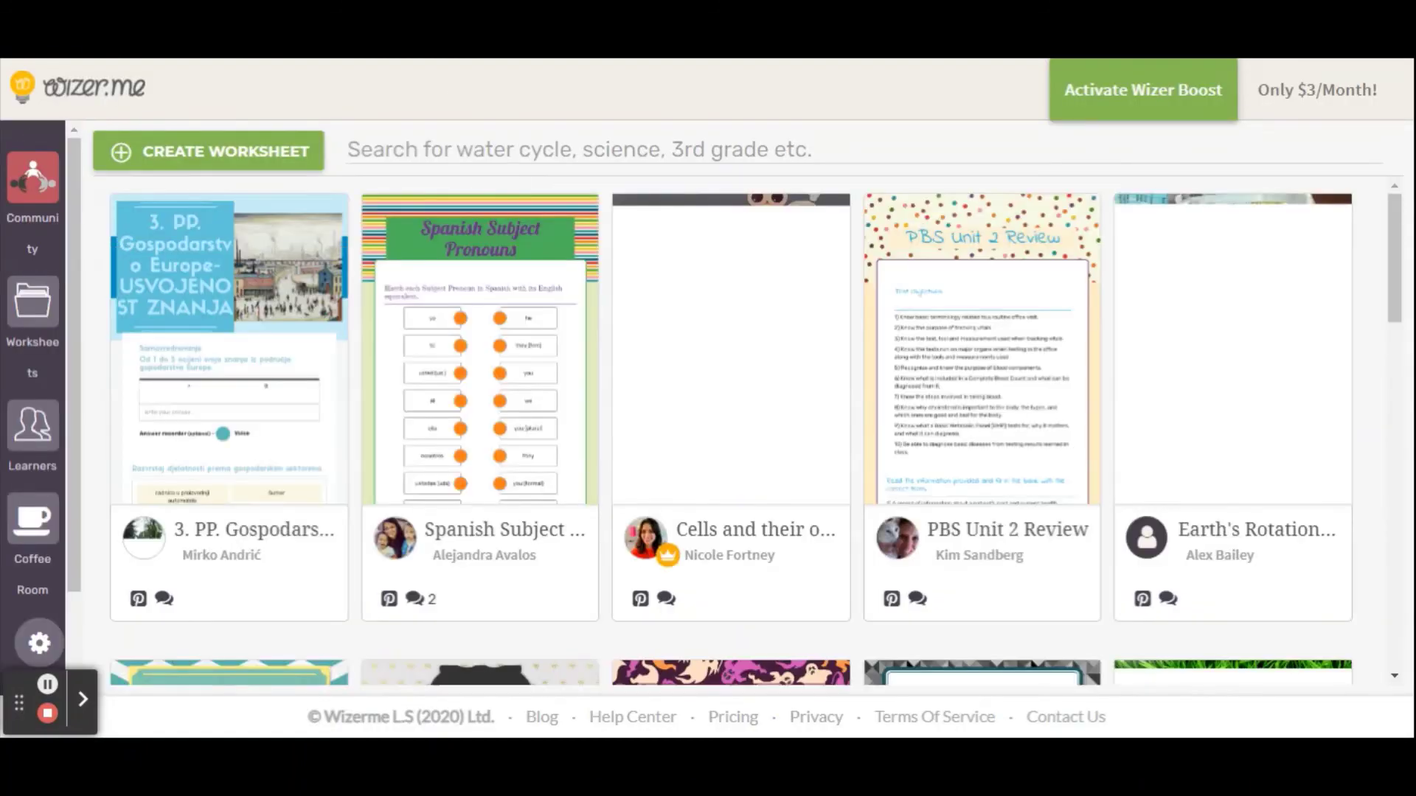
left_click(499, 139)
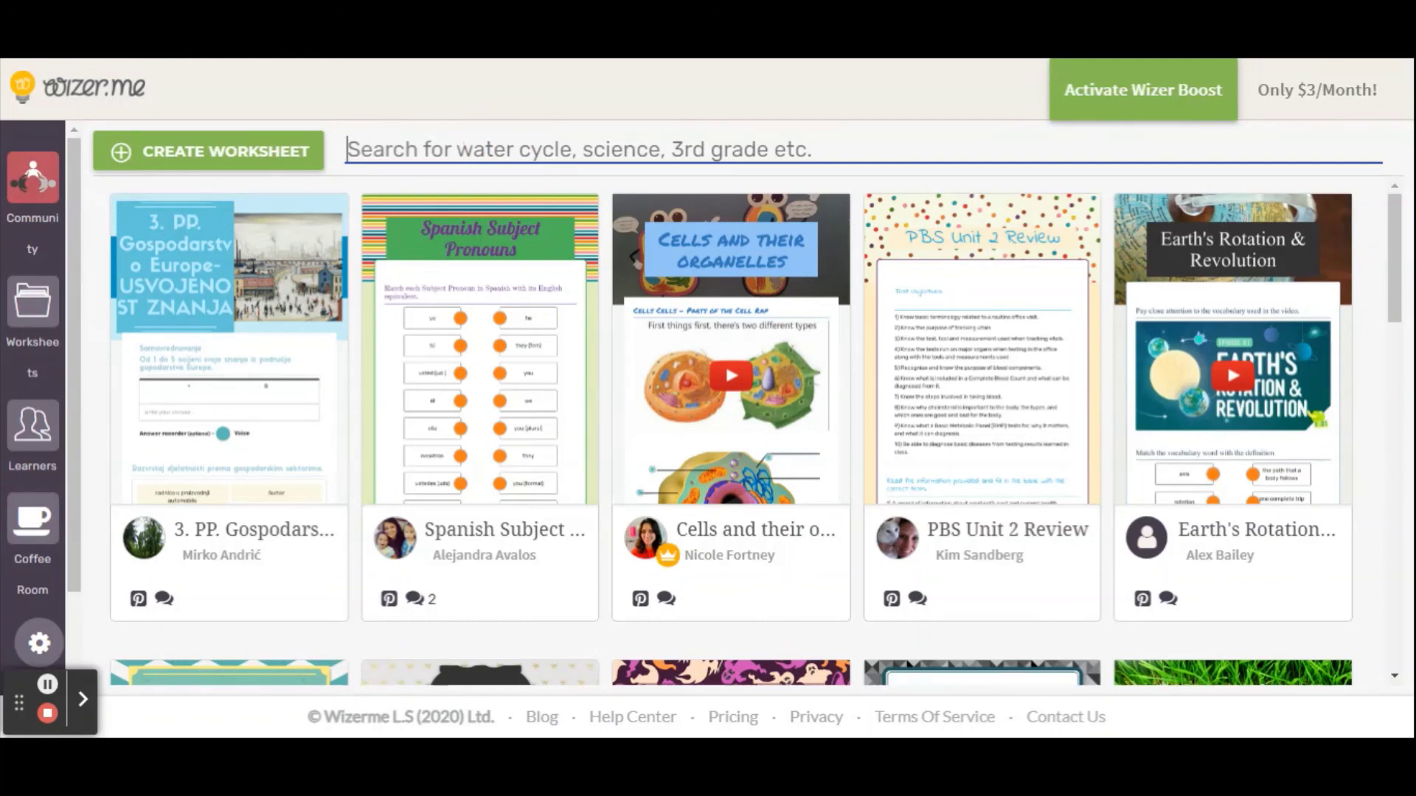
type("mult")
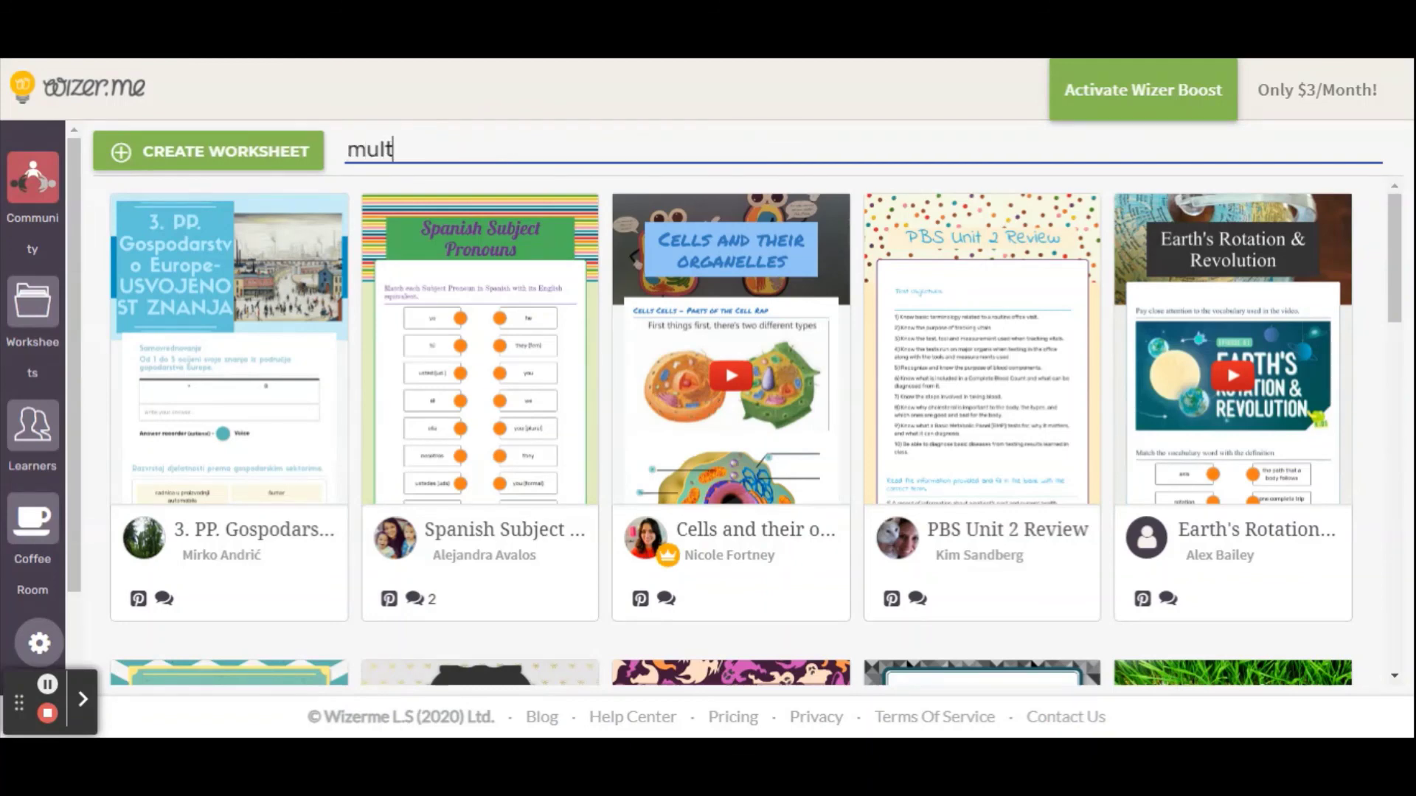
type("iplication")
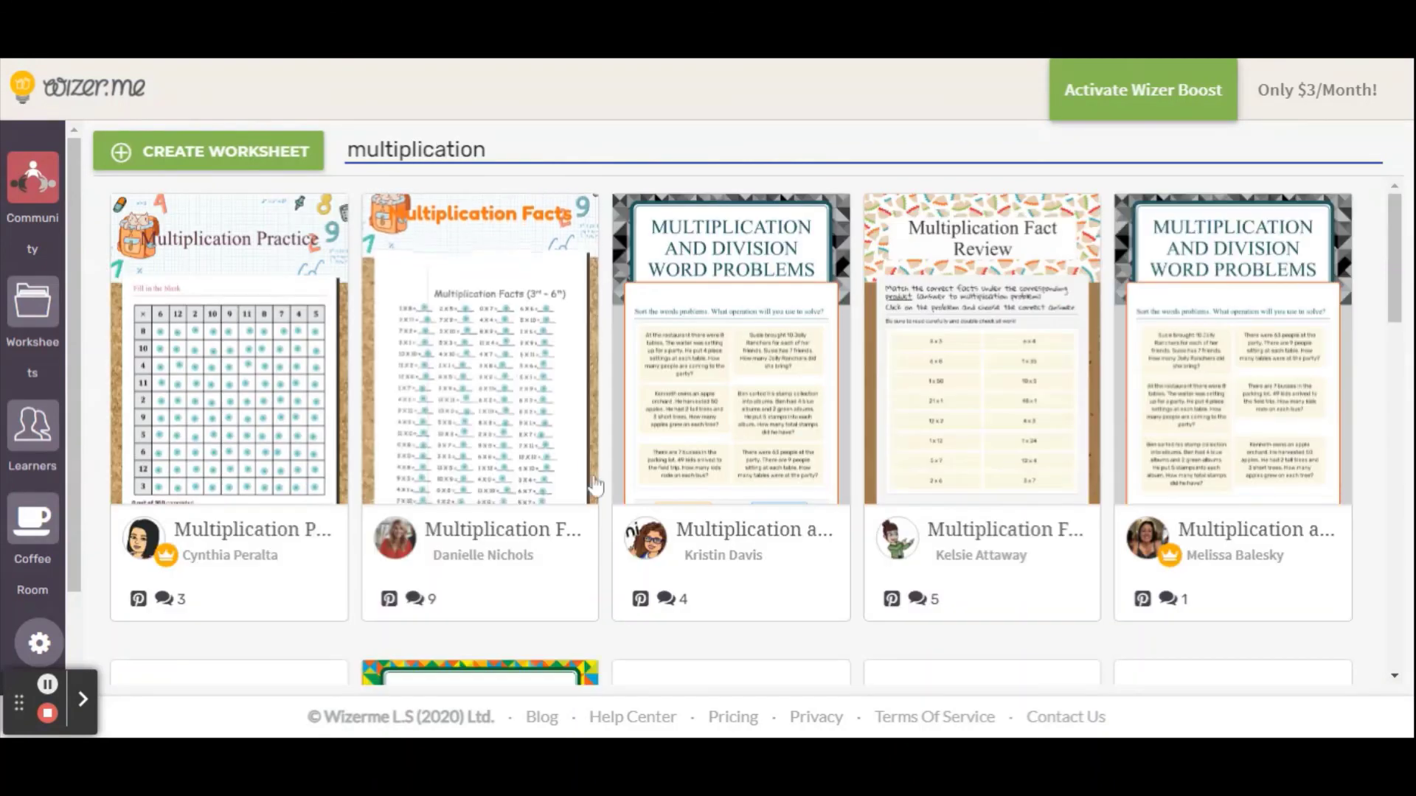
- Open the first "Multiplication and Division Word Problems" community worksheet and look through its sorting activity and rating section
left_click(727, 404)
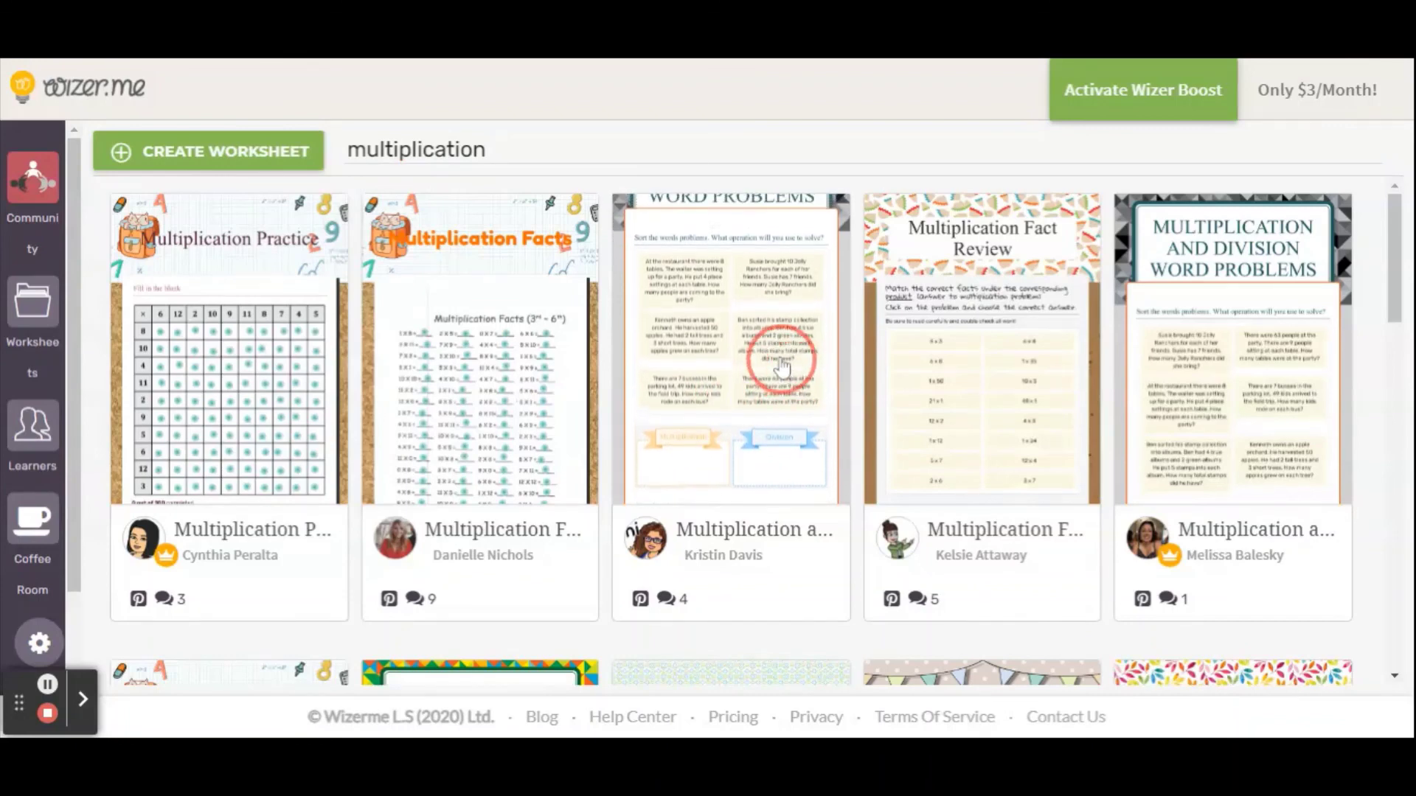
left_click(758, 416)
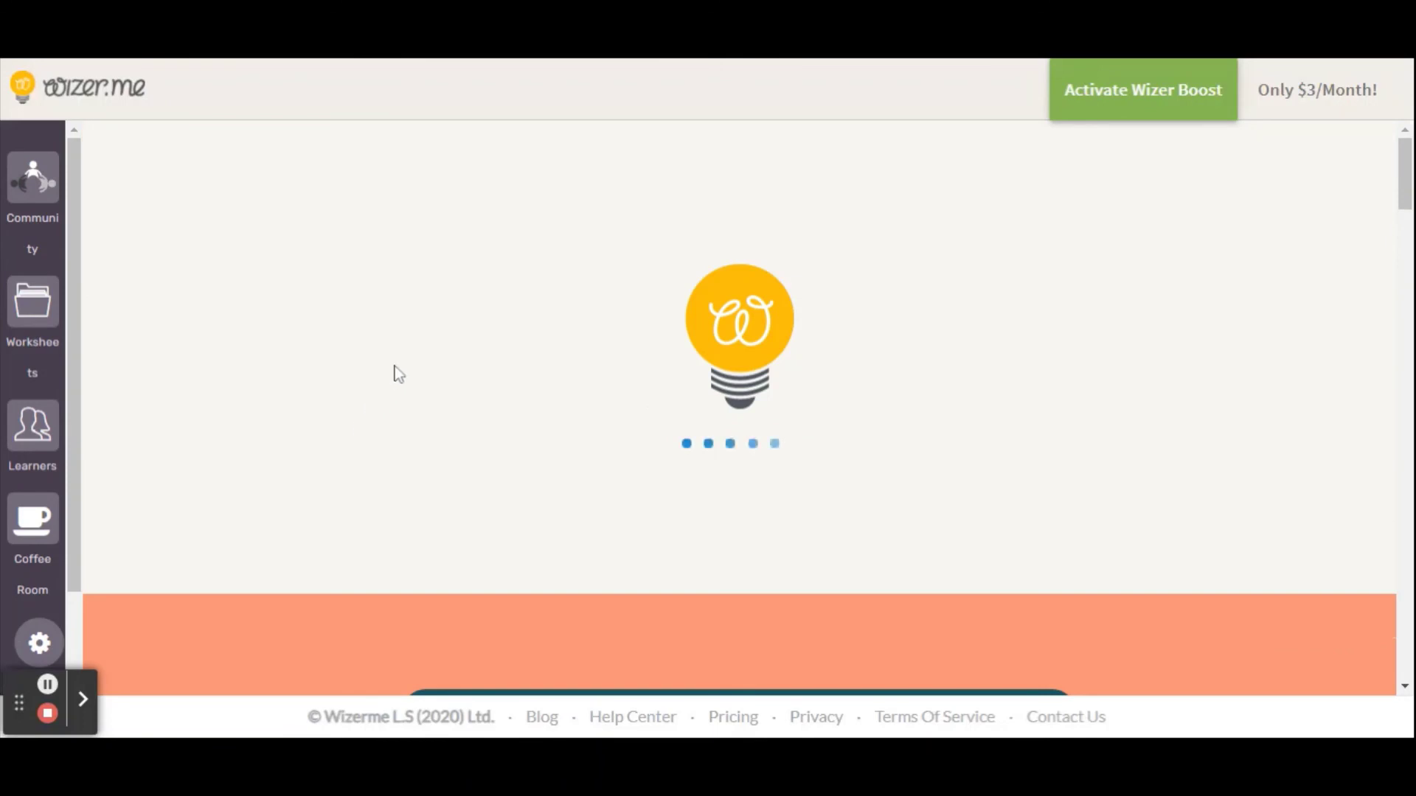
scroll(457, 373, "down", 1)
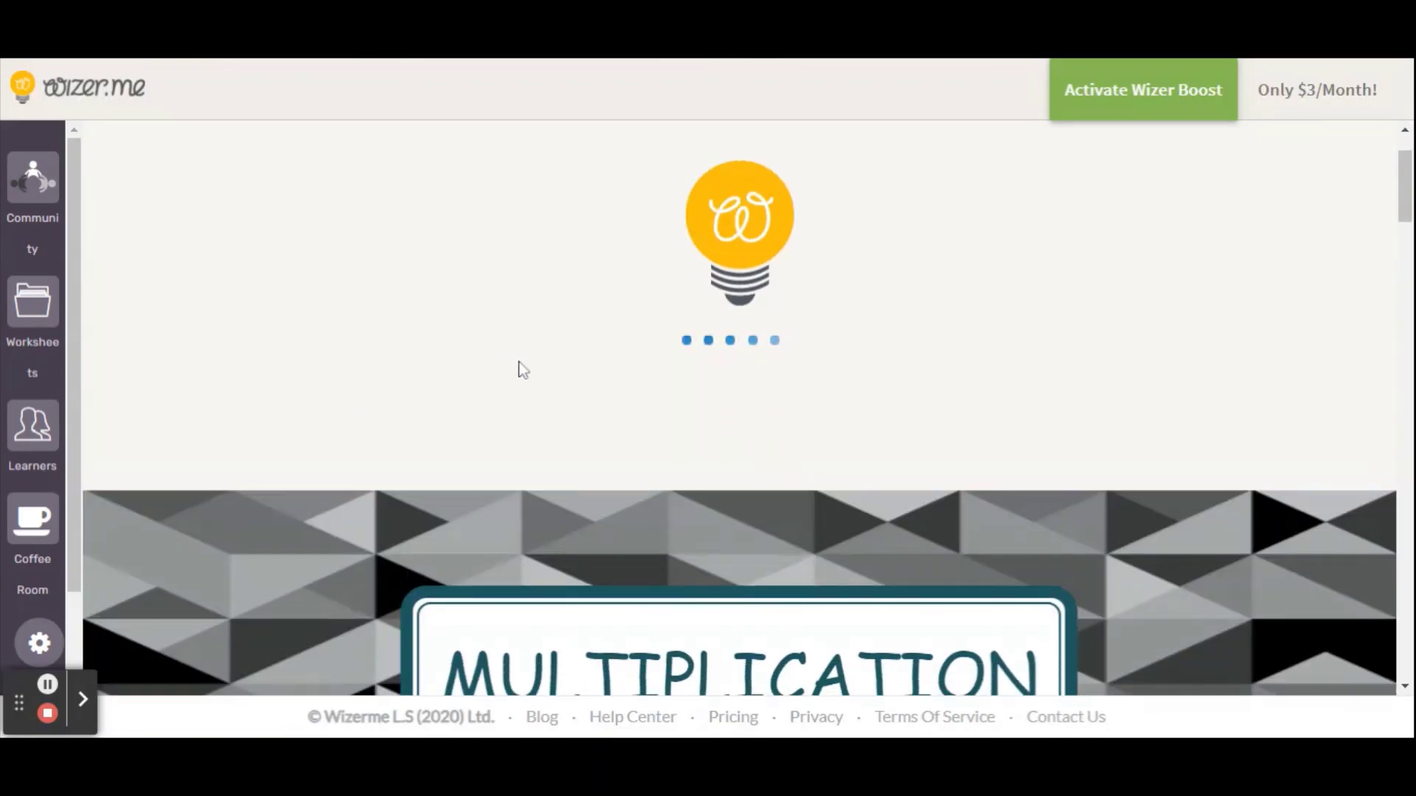
scroll(523, 361, "down", 15)
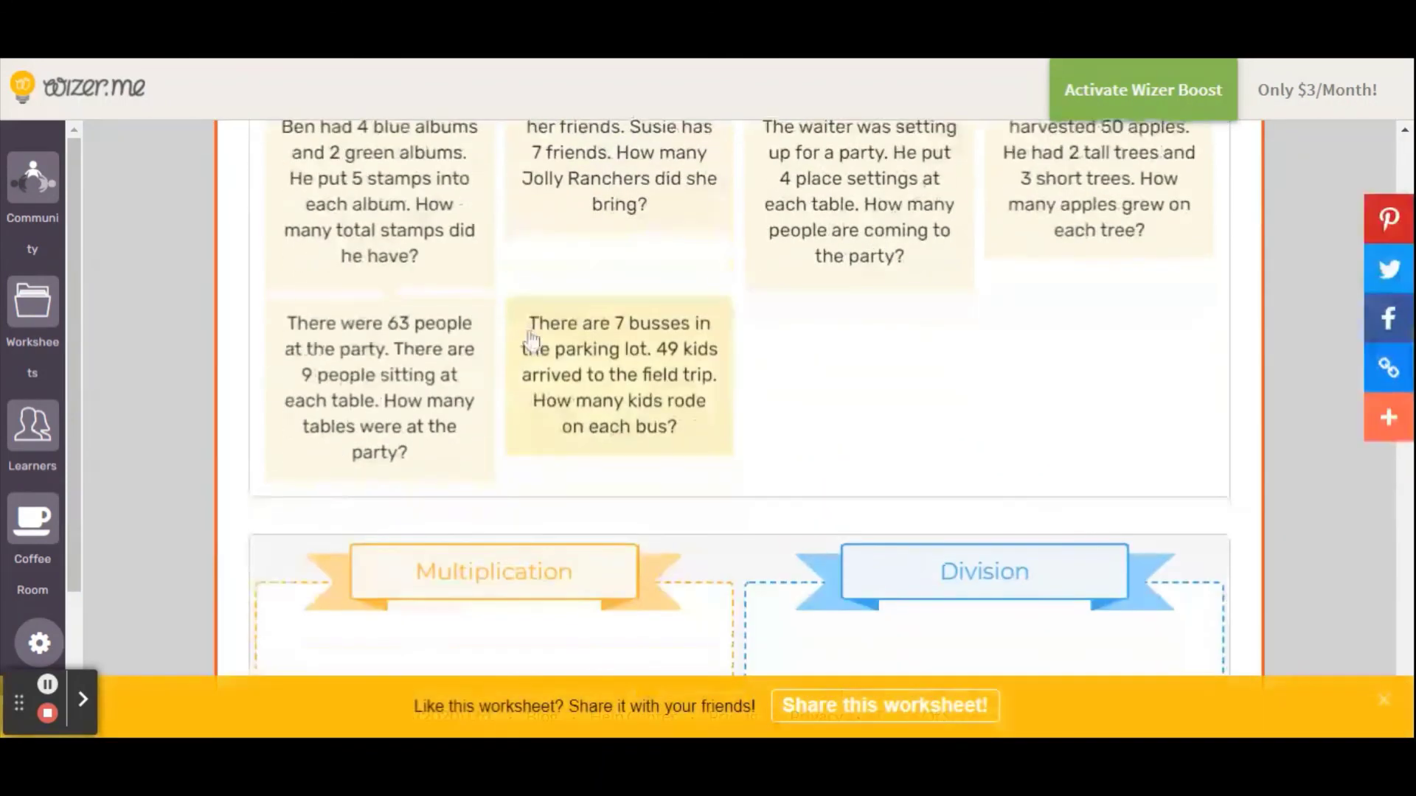
scroll(531, 341, "down", 15)
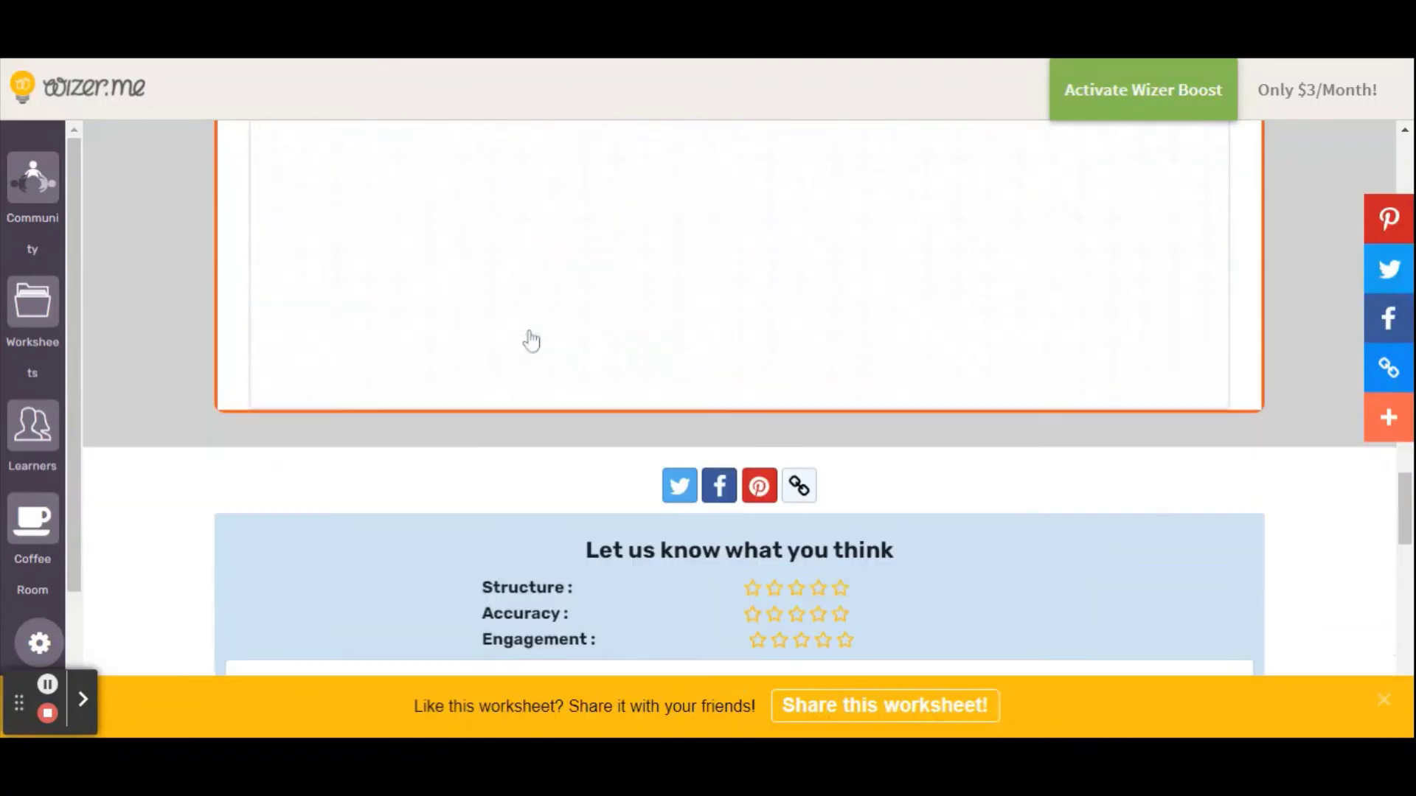